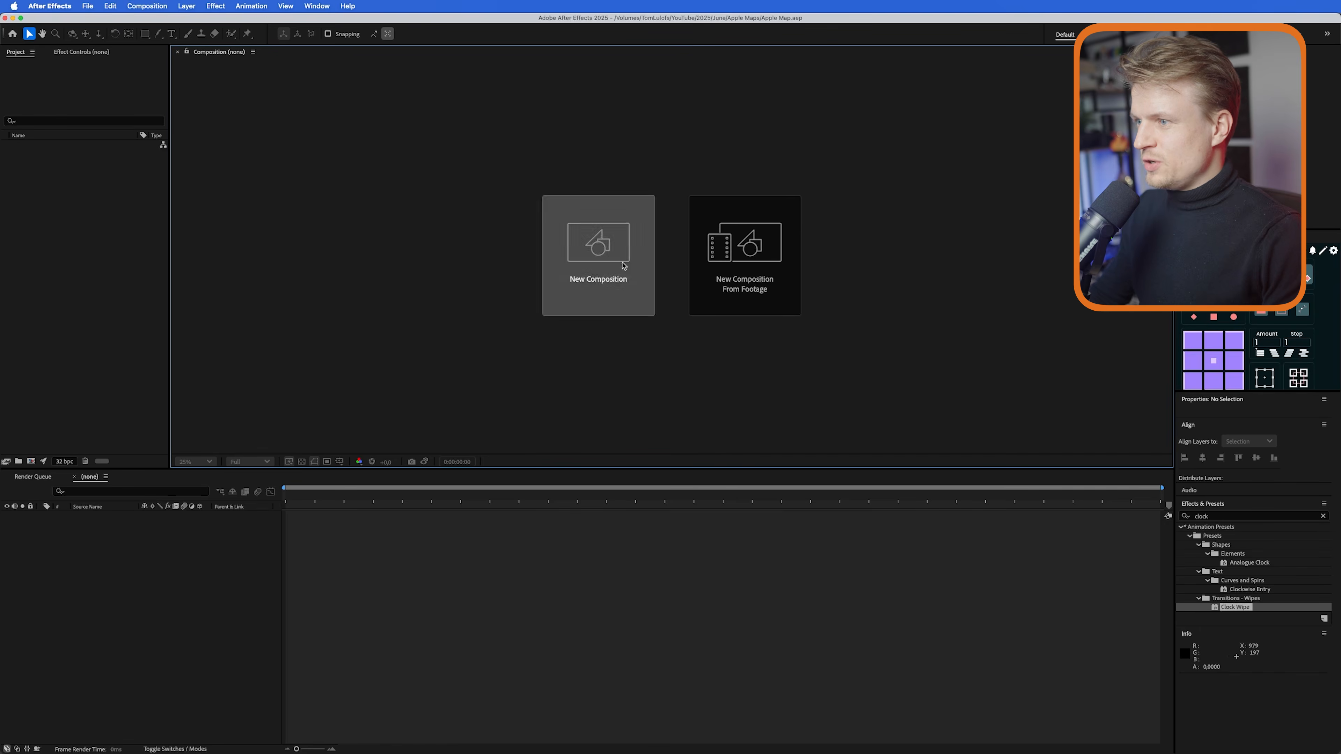
- Create a new composition with the UHD (4K) 3840x2160, 25 fps preset
click(655, 308)
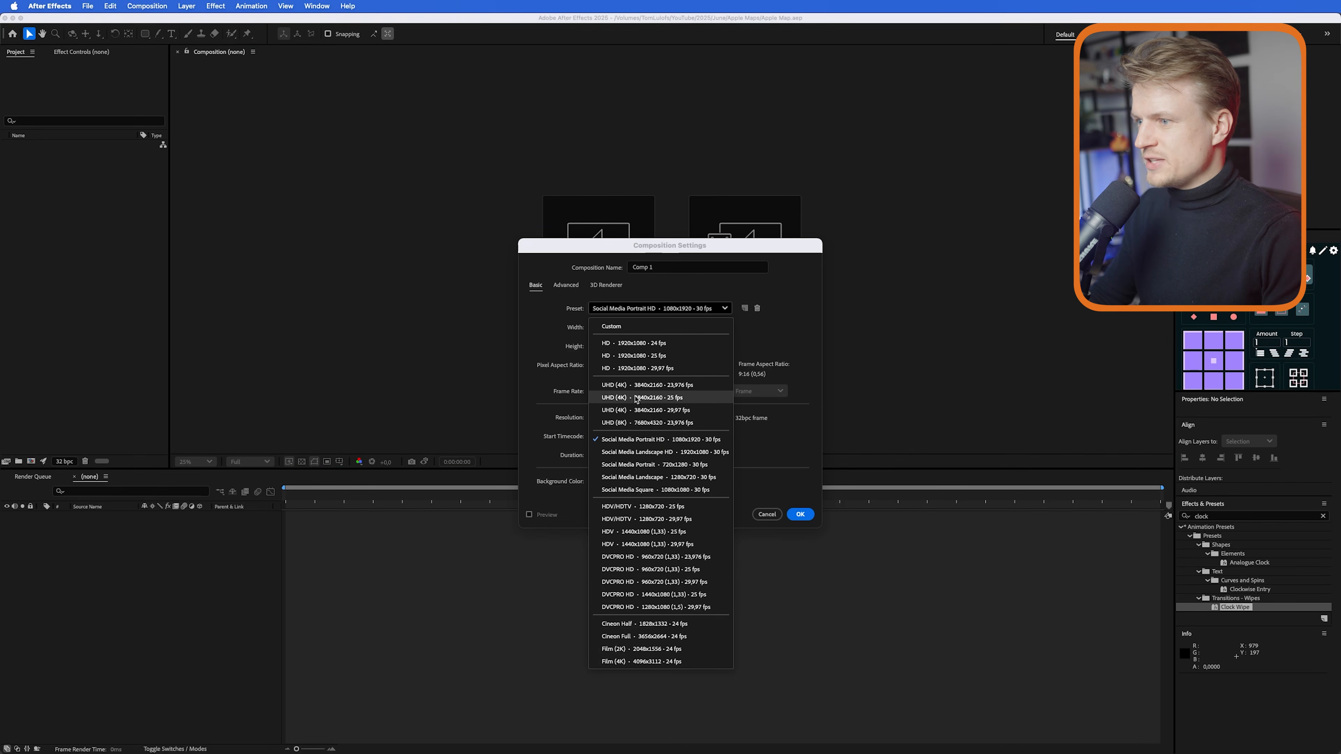
click(635, 399)
click(802, 515)
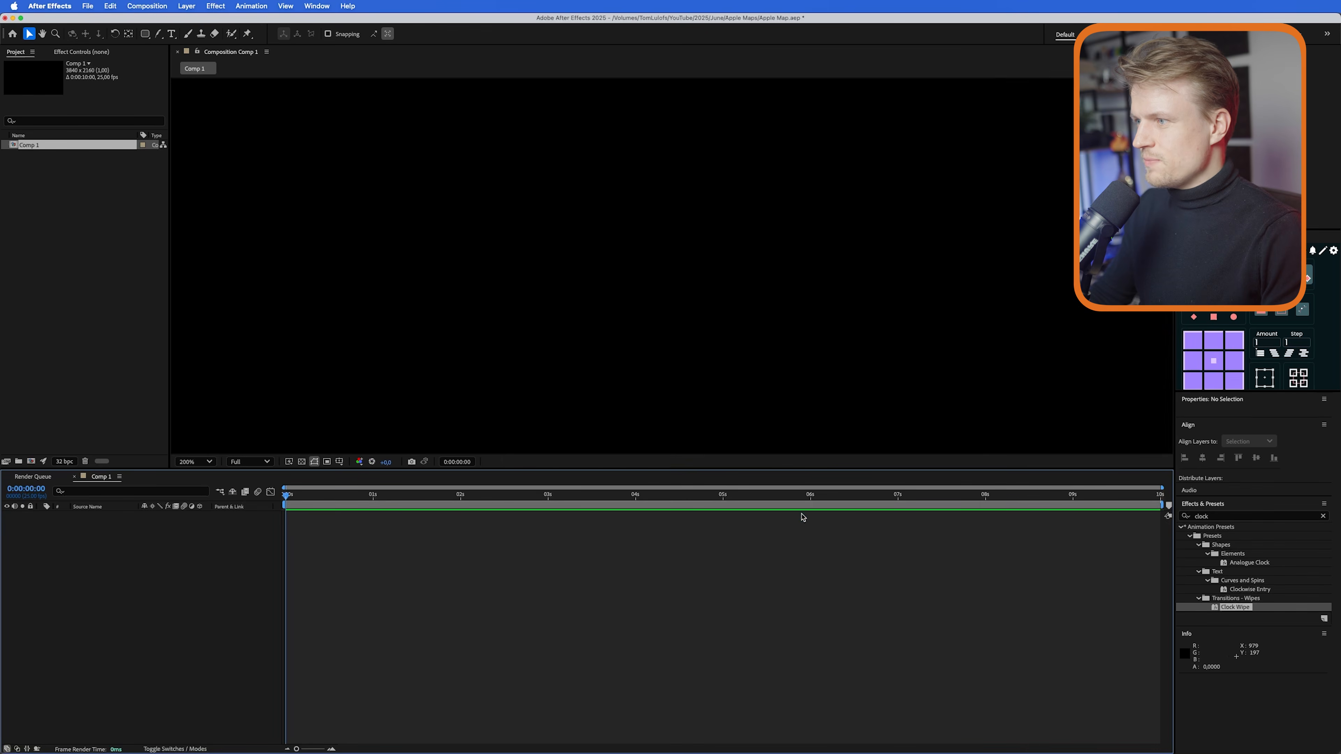
scroll(658, 282, down, 4)
scroll(661, 285, up, 2)
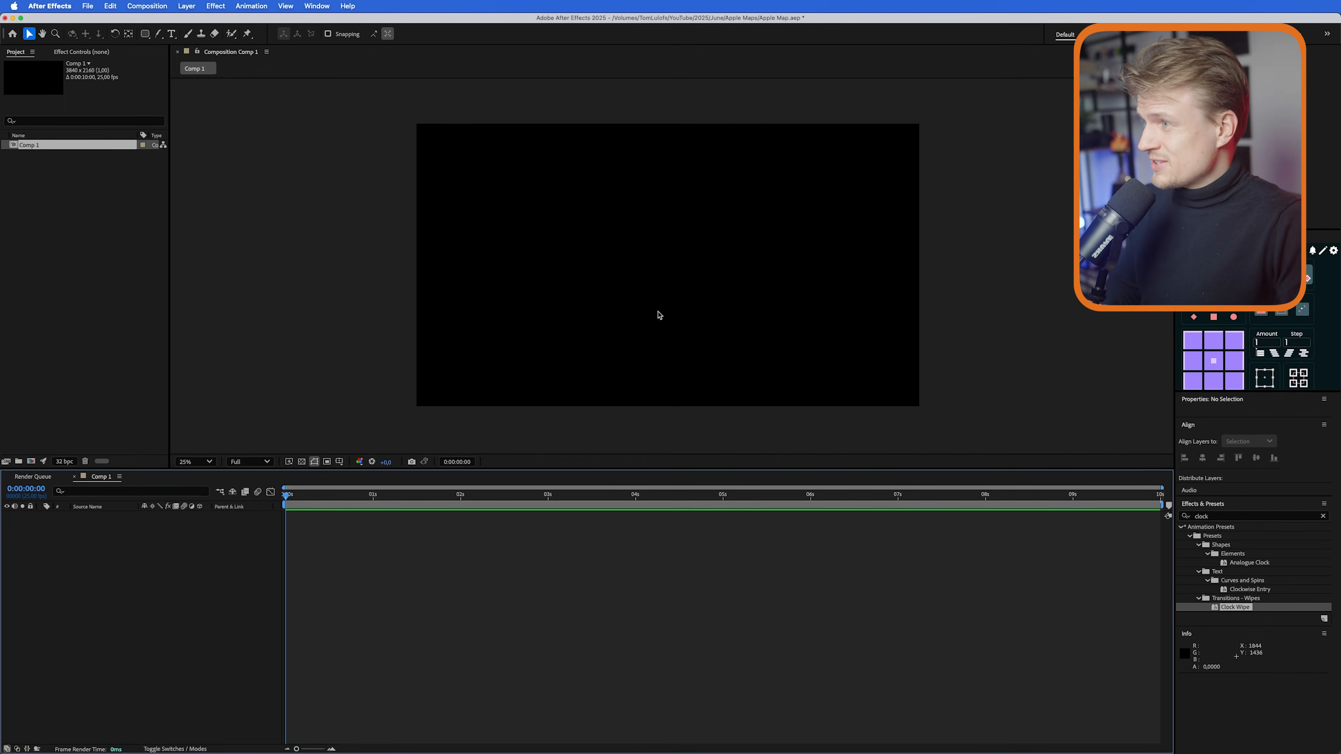
- Add a white solid layer covering the full composition as the background
click(187, 6)
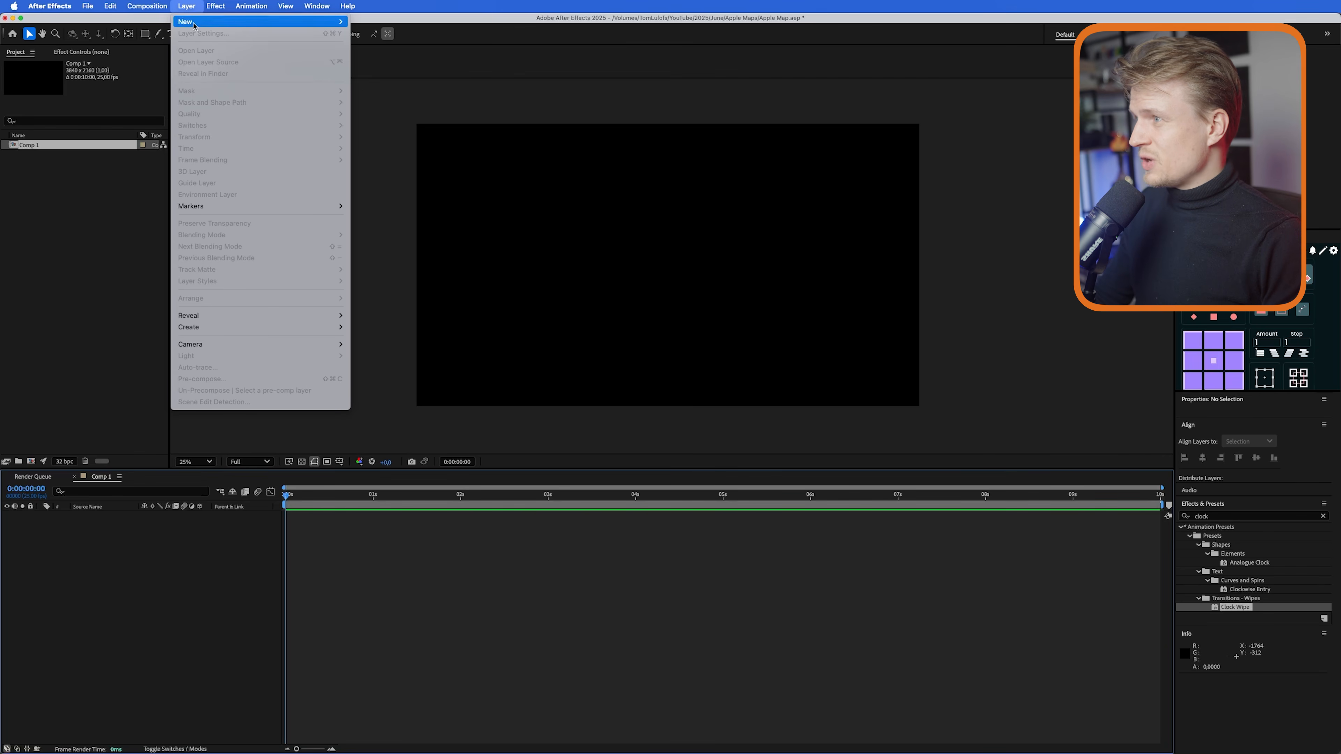
mouse_move(317, 21)
click(408, 34)
click(775, 491)
- Try the 4-Color Gradient effect on the white solid and undo it
click(1209, 574)
text(4-)
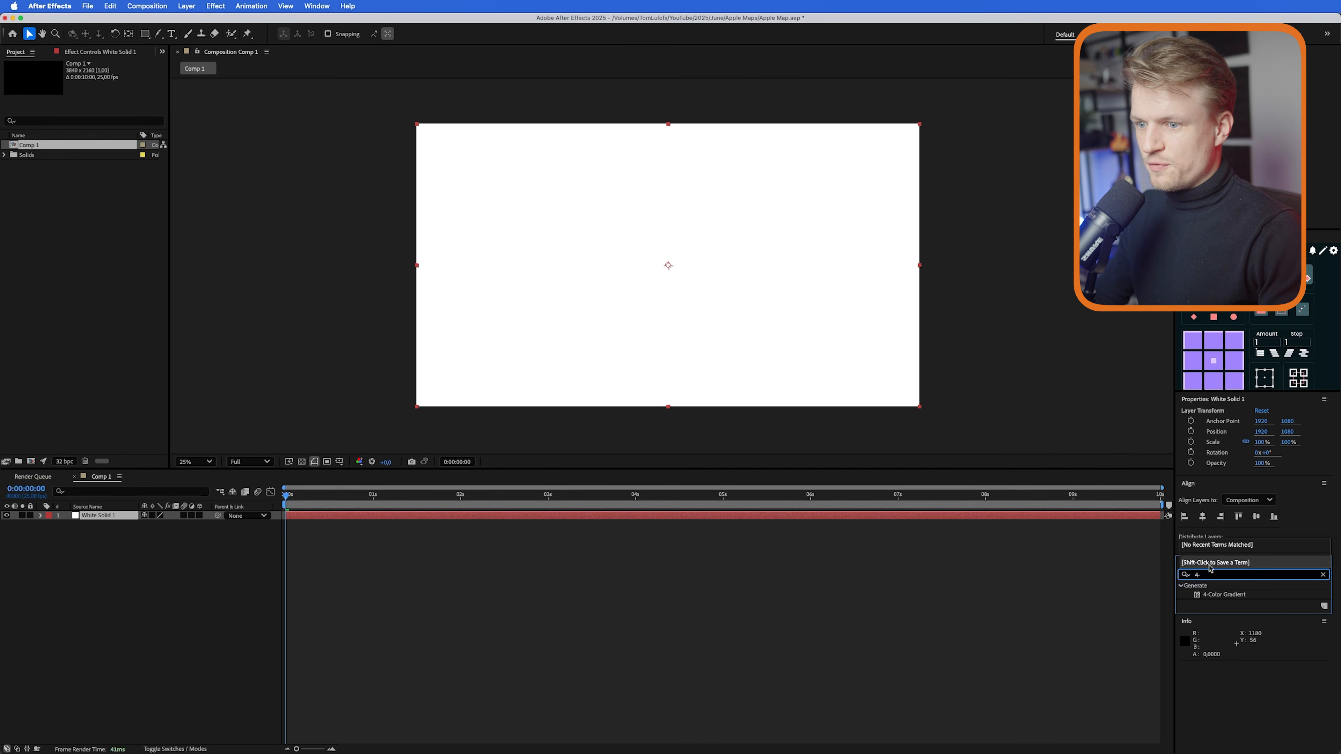
double_click(1243, 596)
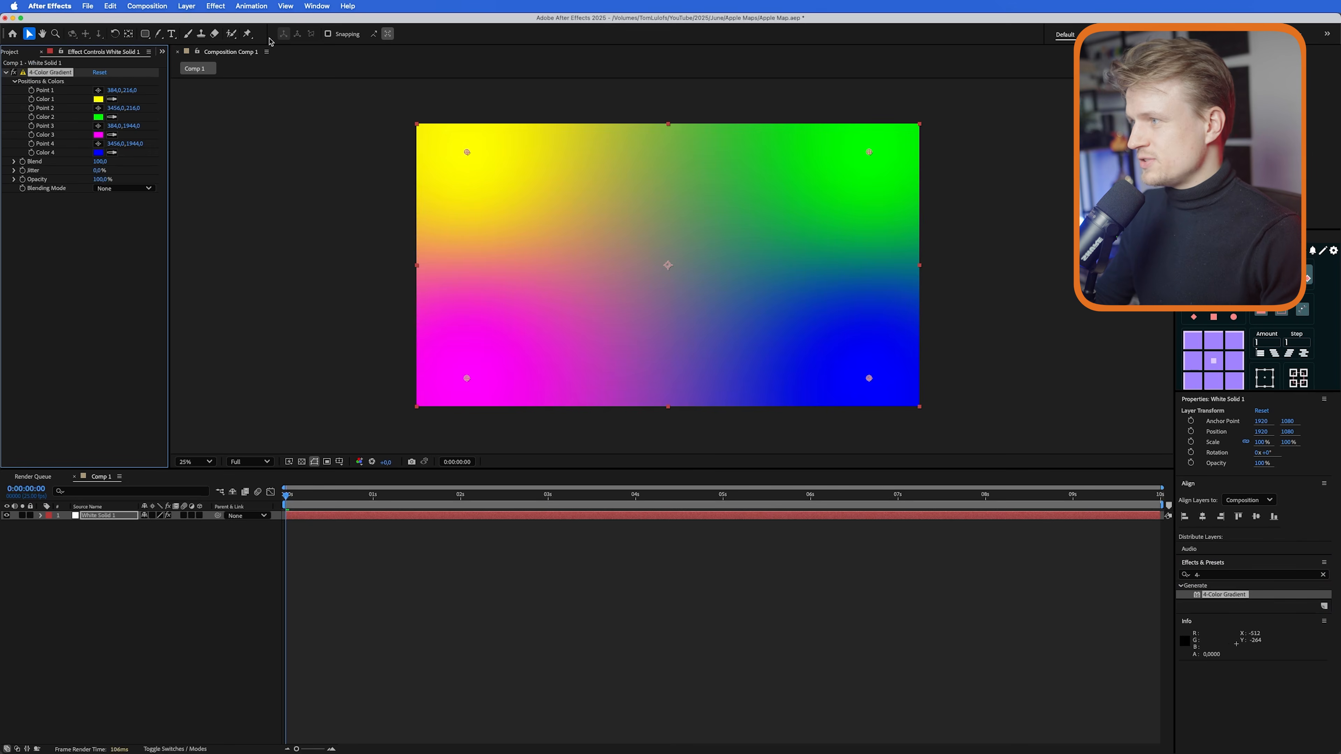
key(ctrl+z)
- Draw an ellipse about 1735 x 1490 px with blue fill 201FEC, extending below the composition's lower right part
click(145, 33)
click(191, 58)
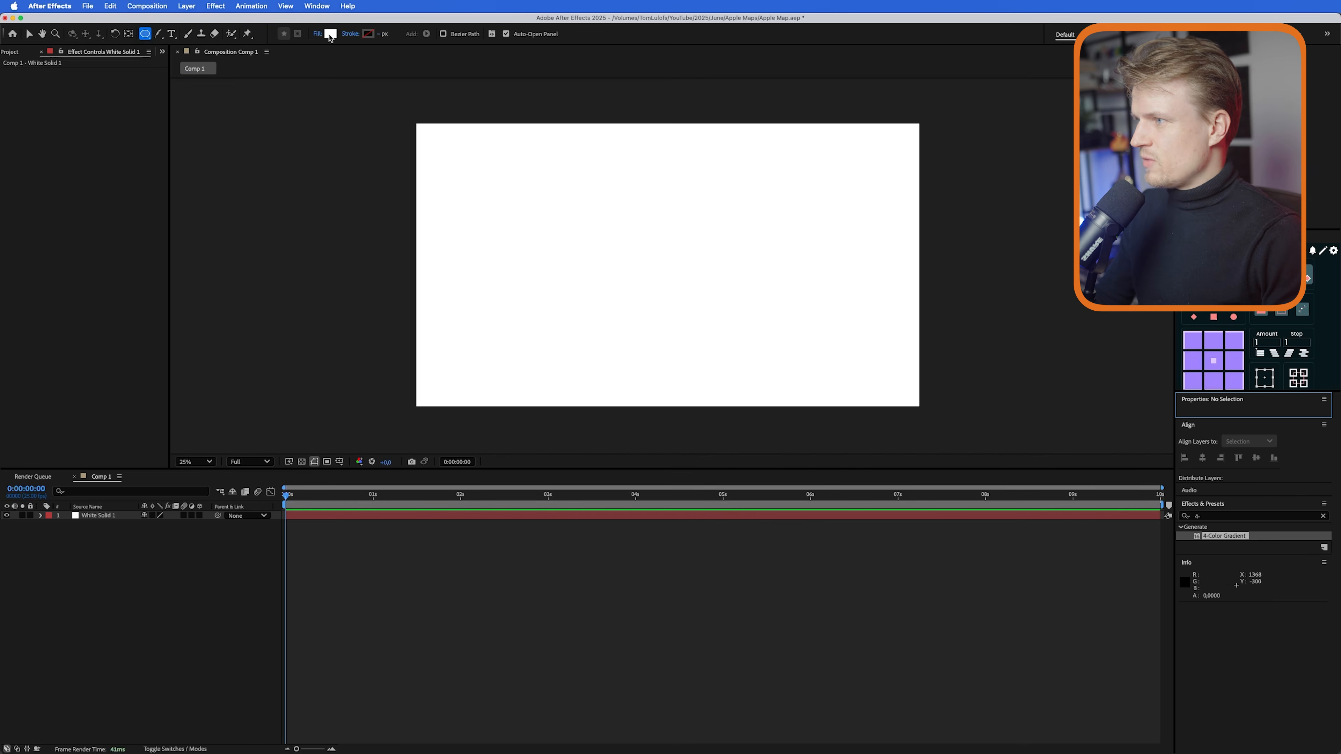
click(330, 34)
click(713, 373)
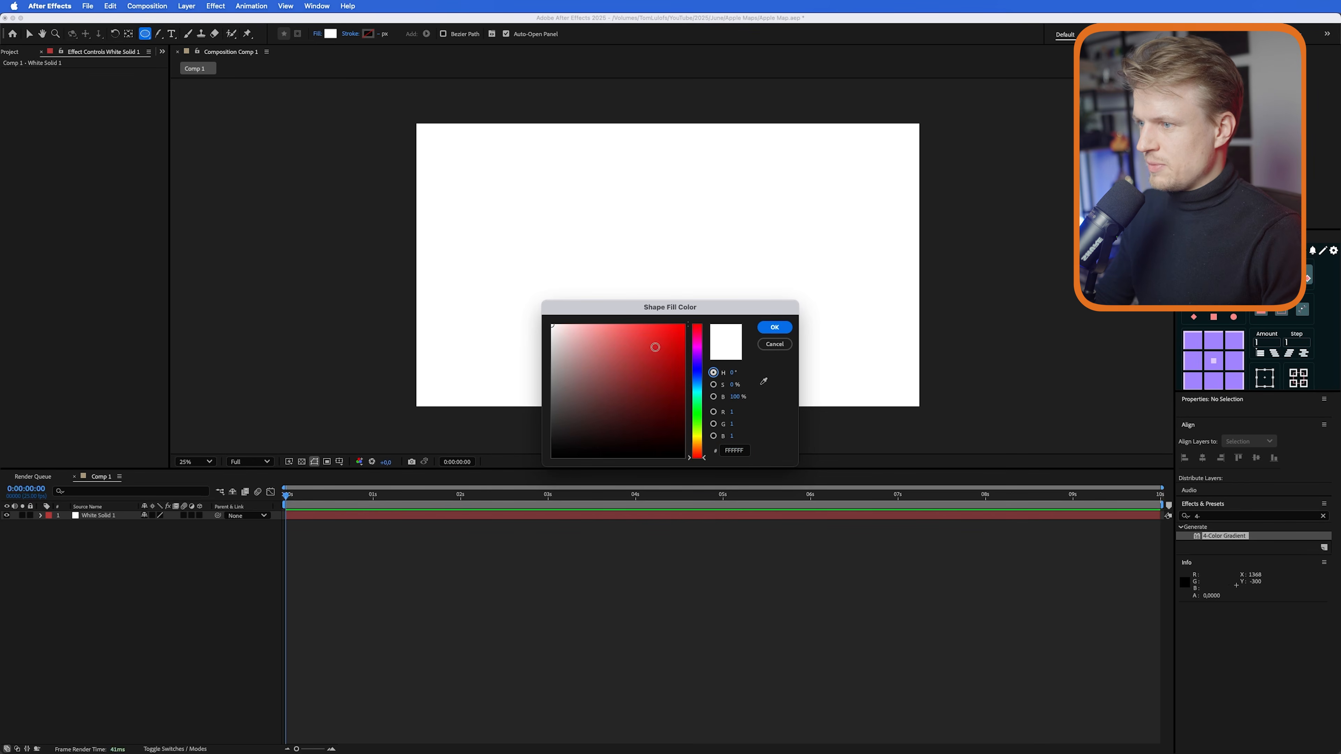
click(697, 369)
drag(659, 337, 666, 334)
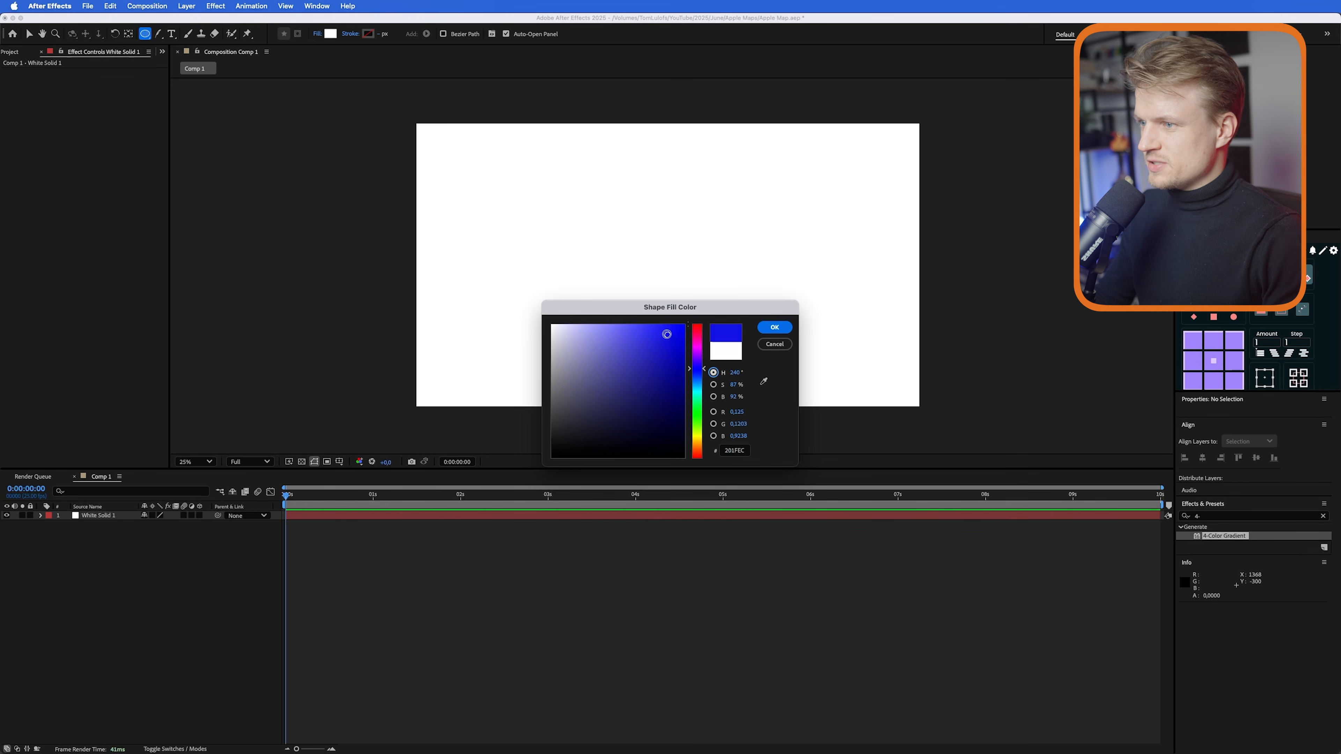
click(790, 329)
drag(906, 320, 677, 517)
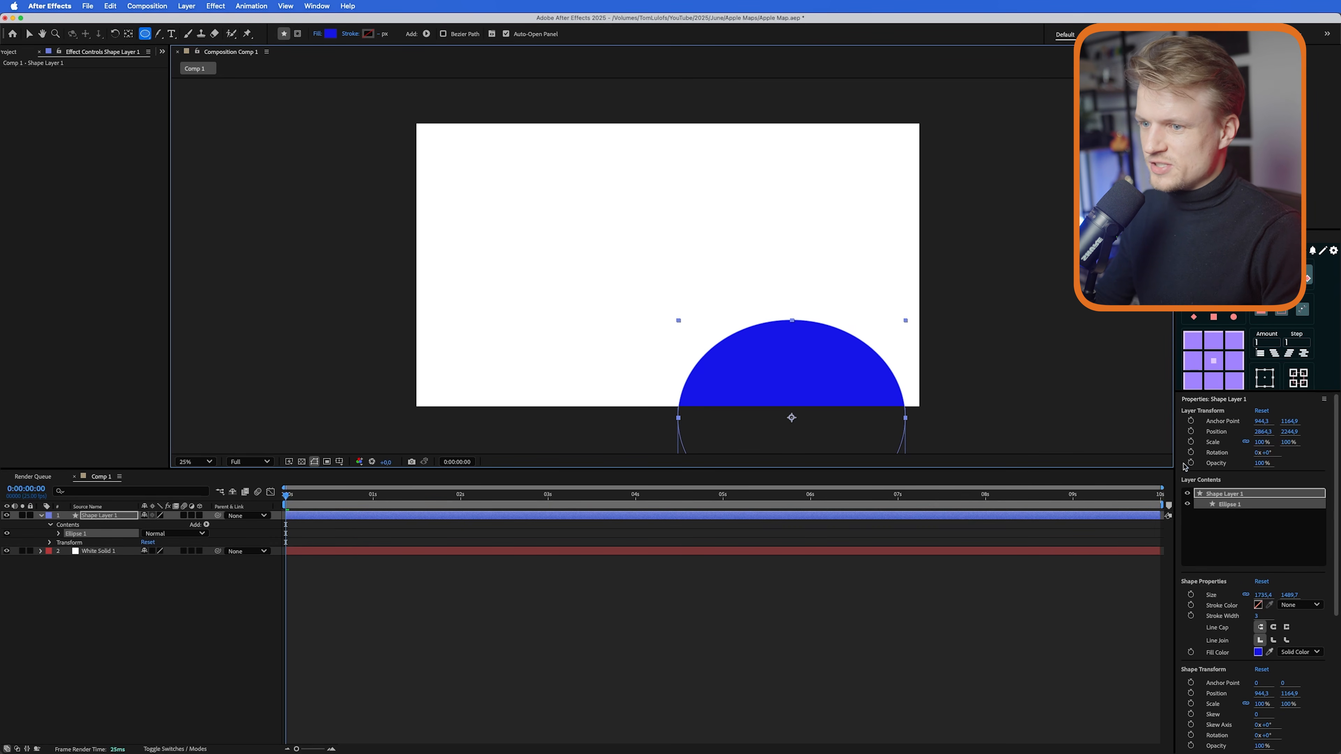
- Apply Turbulent Displace with Amount 98 to the ellipse and move it up into the right half of the composition
scroll(1204, 583, down, 5)
click(1214, 641)
text(turb)
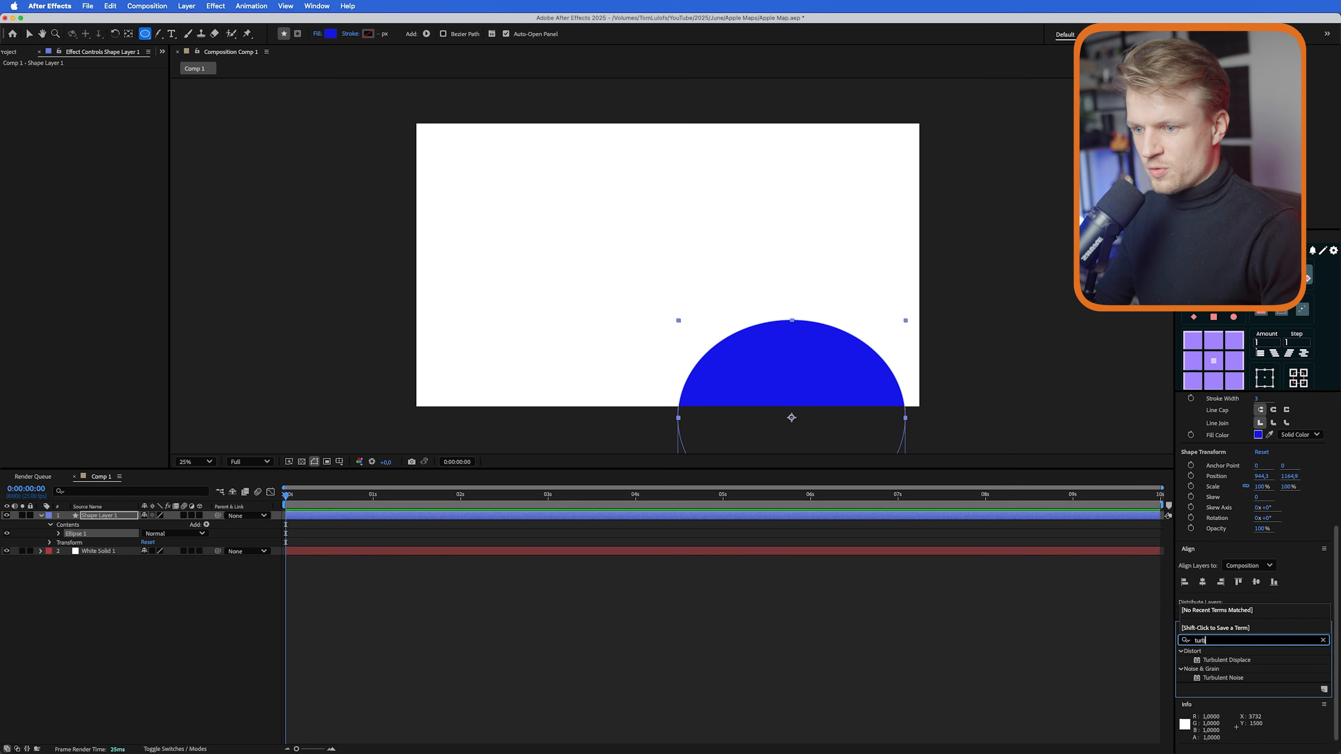
double_click(1226, 659)
key(v)
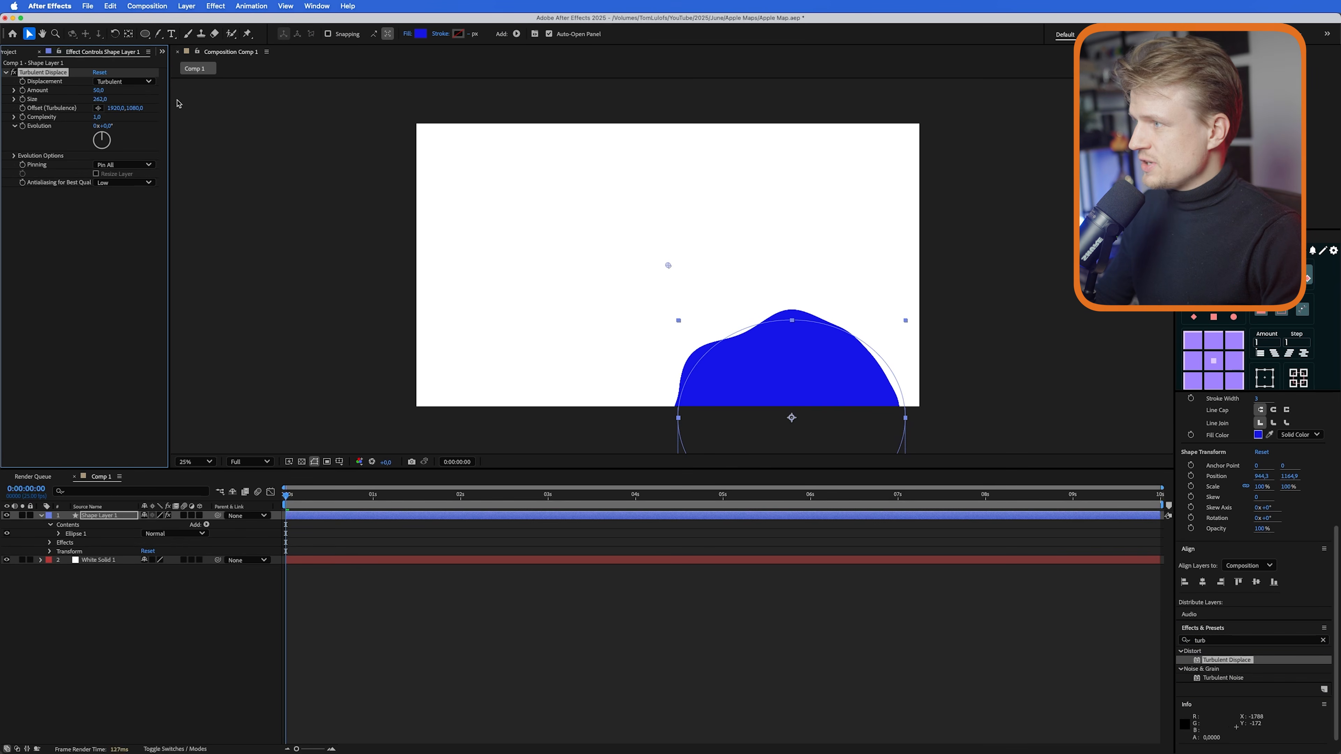
drag(98, 90, 124, 90)
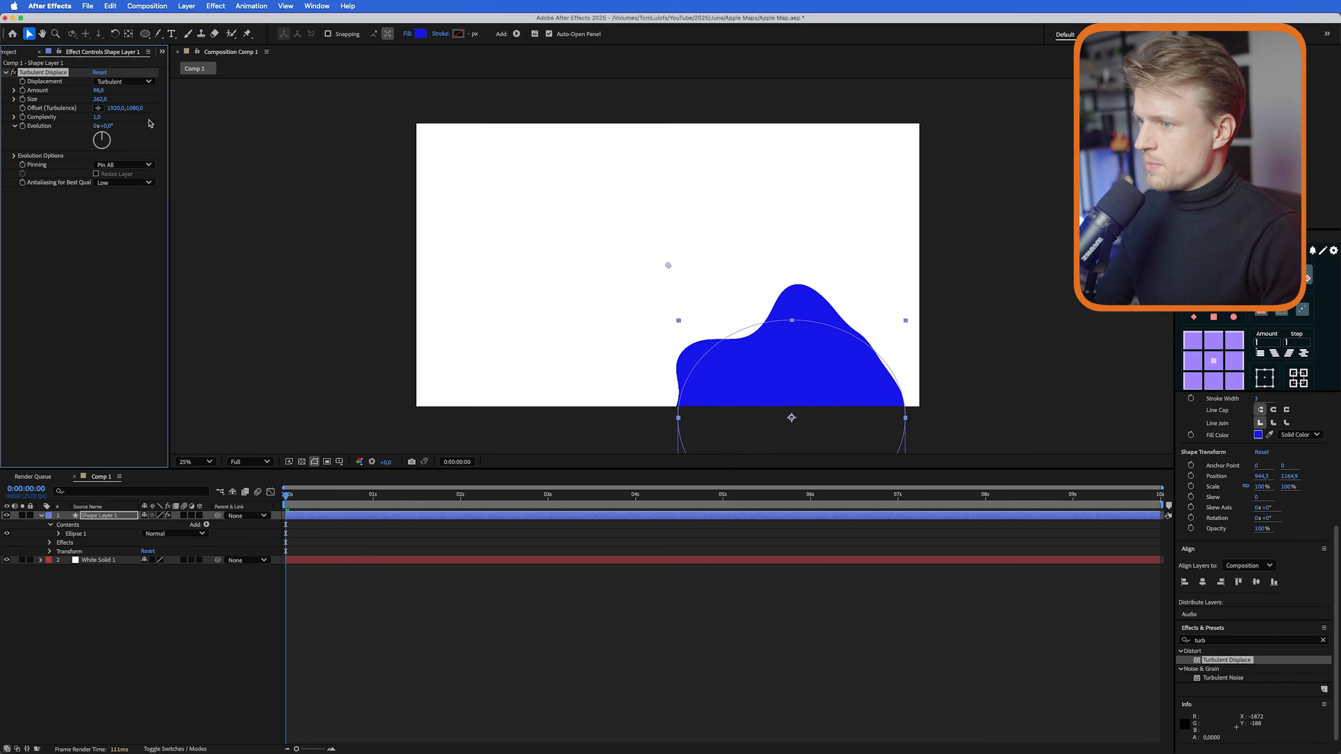
drag(790, 396, 793, 271)
- Apply Fast Box Blur to the ellipse with Repeat Edge Pixels off and a Blur Radius of 1000
key(super+5)
text(fast)
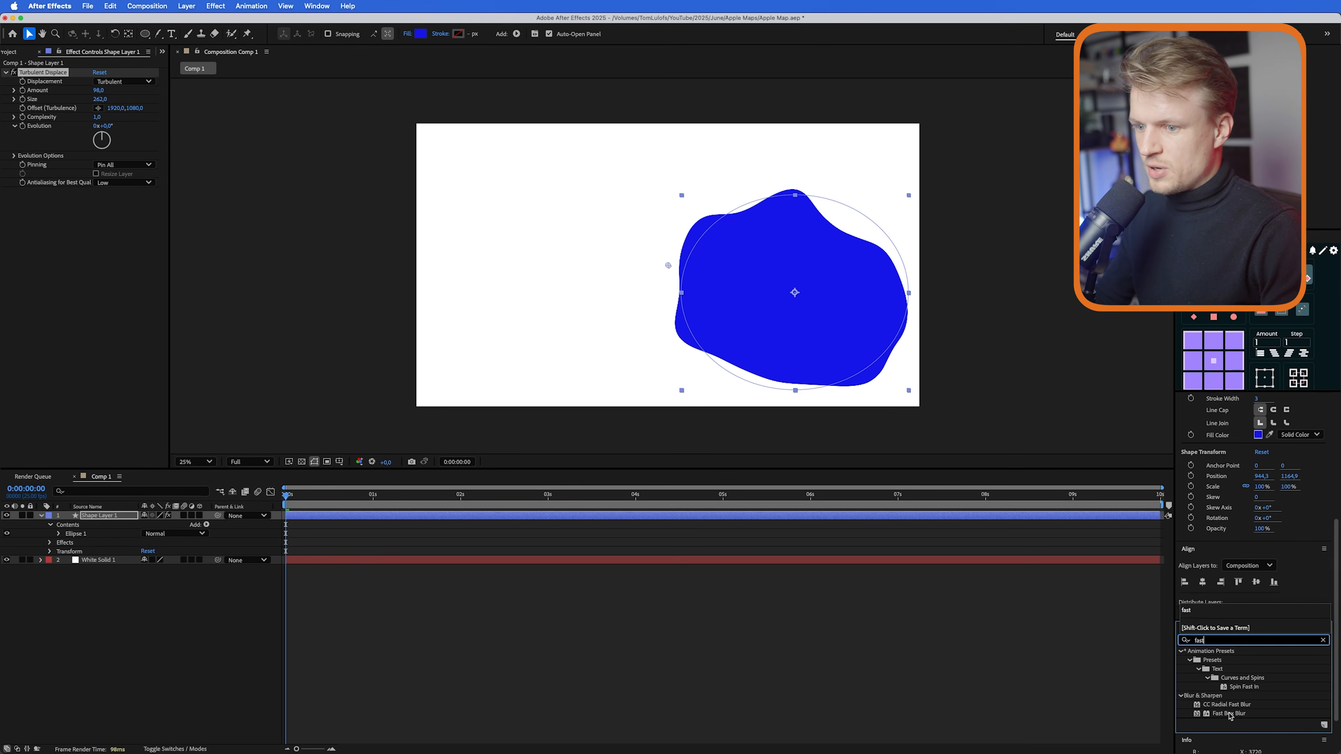
drag(1229, 715, 101, 227)
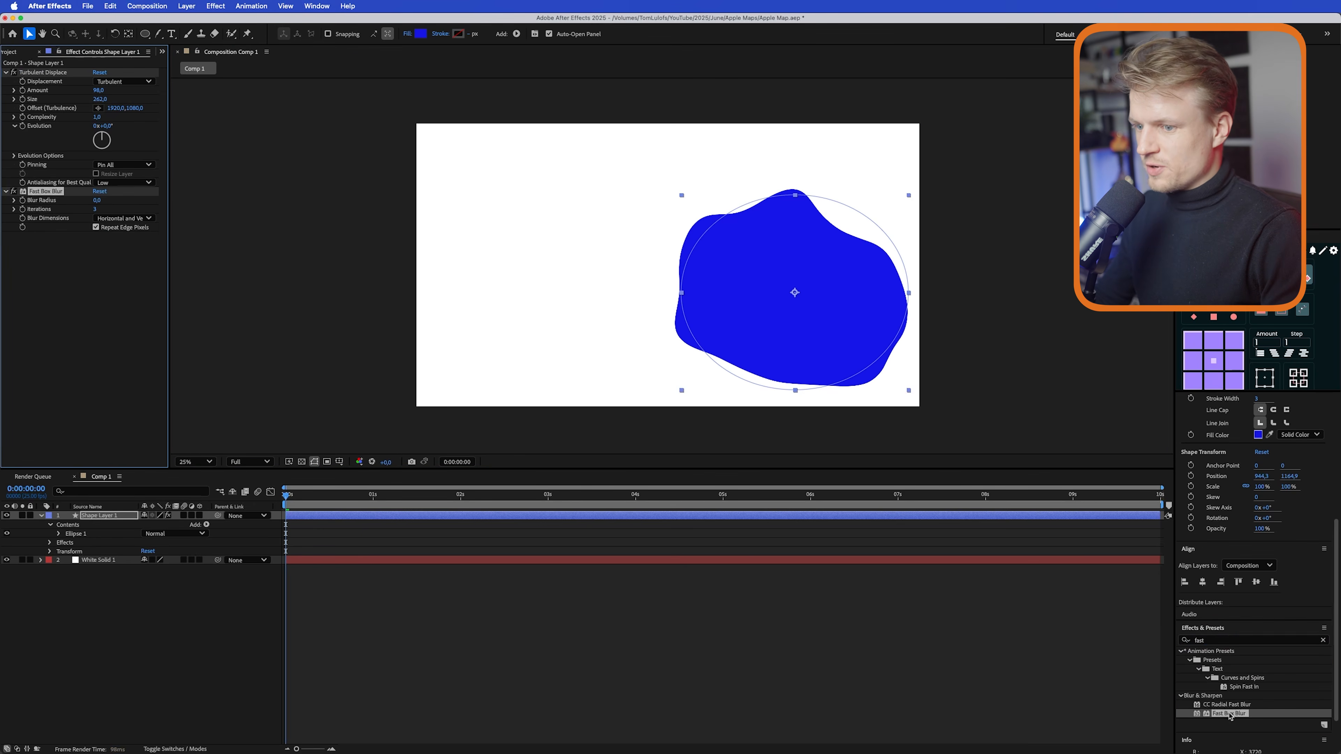
click(97, 204)
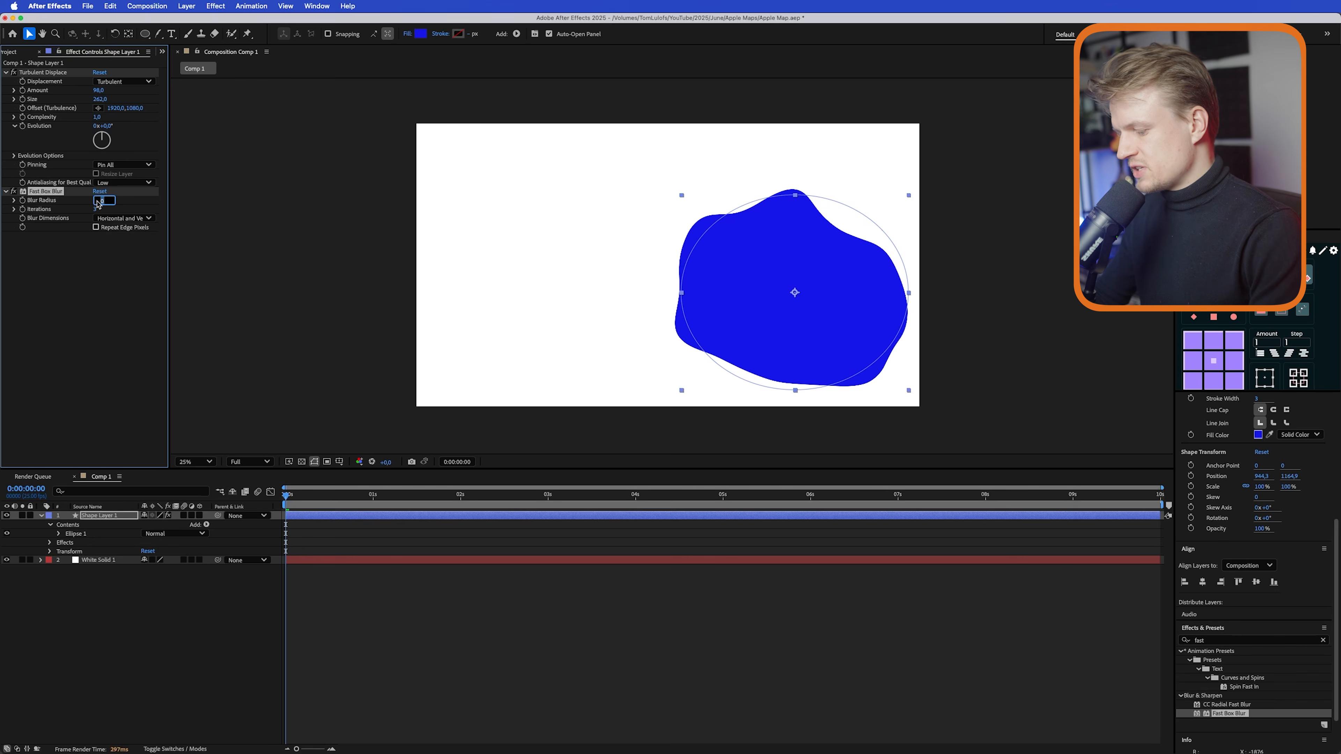
text(1000)
key(Return)
- Set the Blur Radius to 700 and move the ellipse to the composition's lower left corner
click(101, 201)
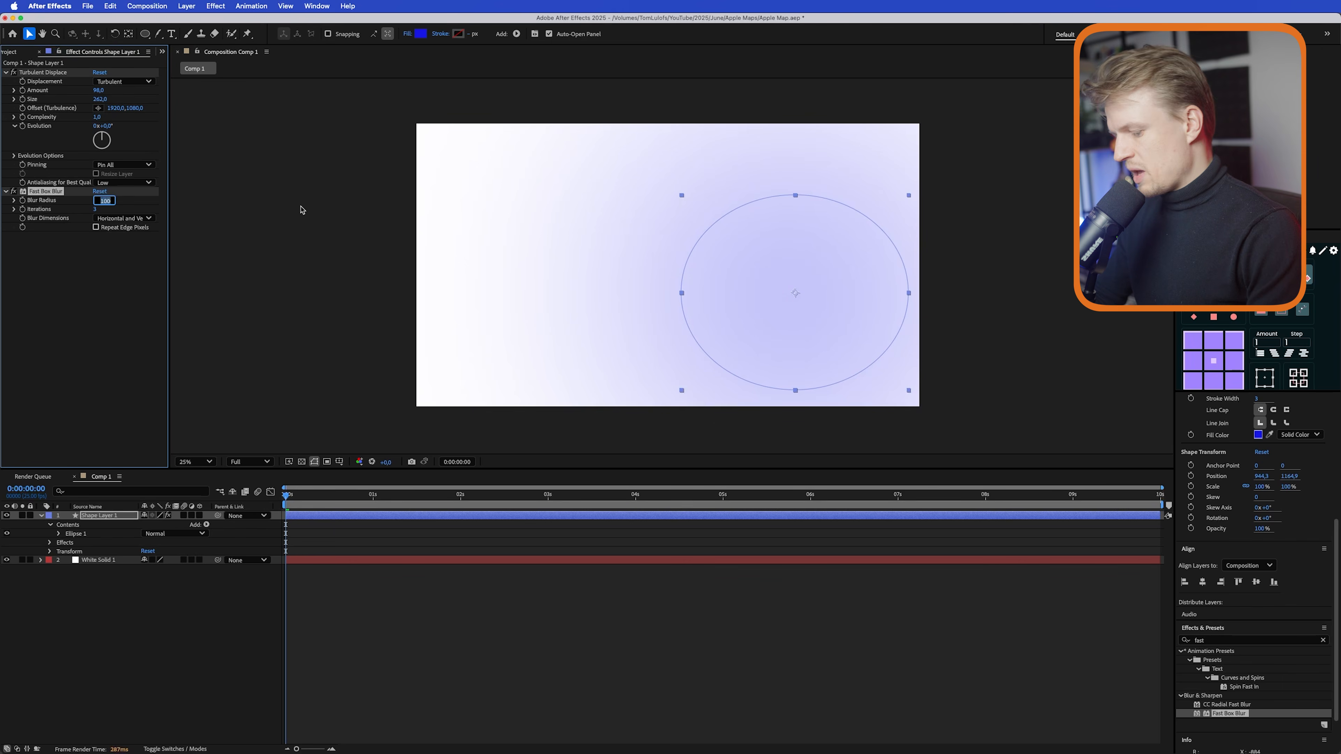
text(700)
key(Return)
drag(809, 294, 475, 363)
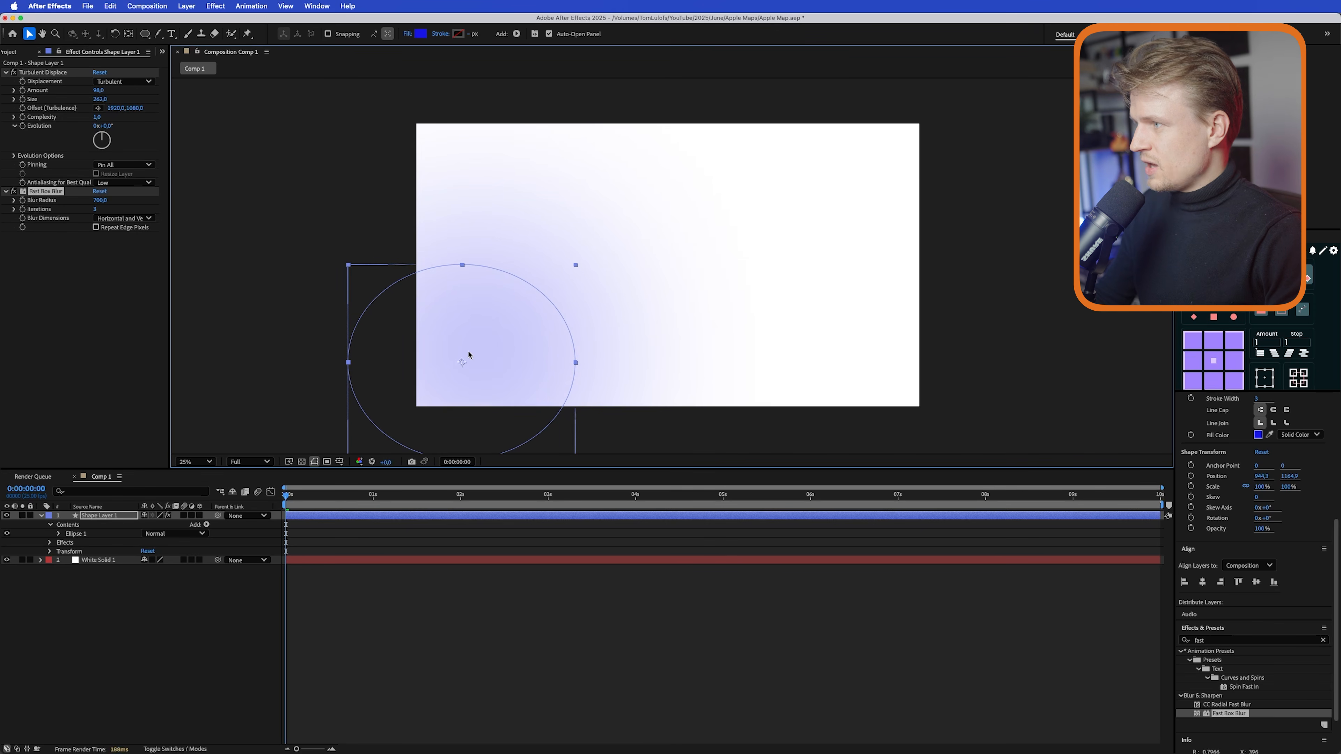
- Animate the Turbulent Displace Evolution with the expression time*100 and preview the motion
alt+click(22, 126)
text(time*)
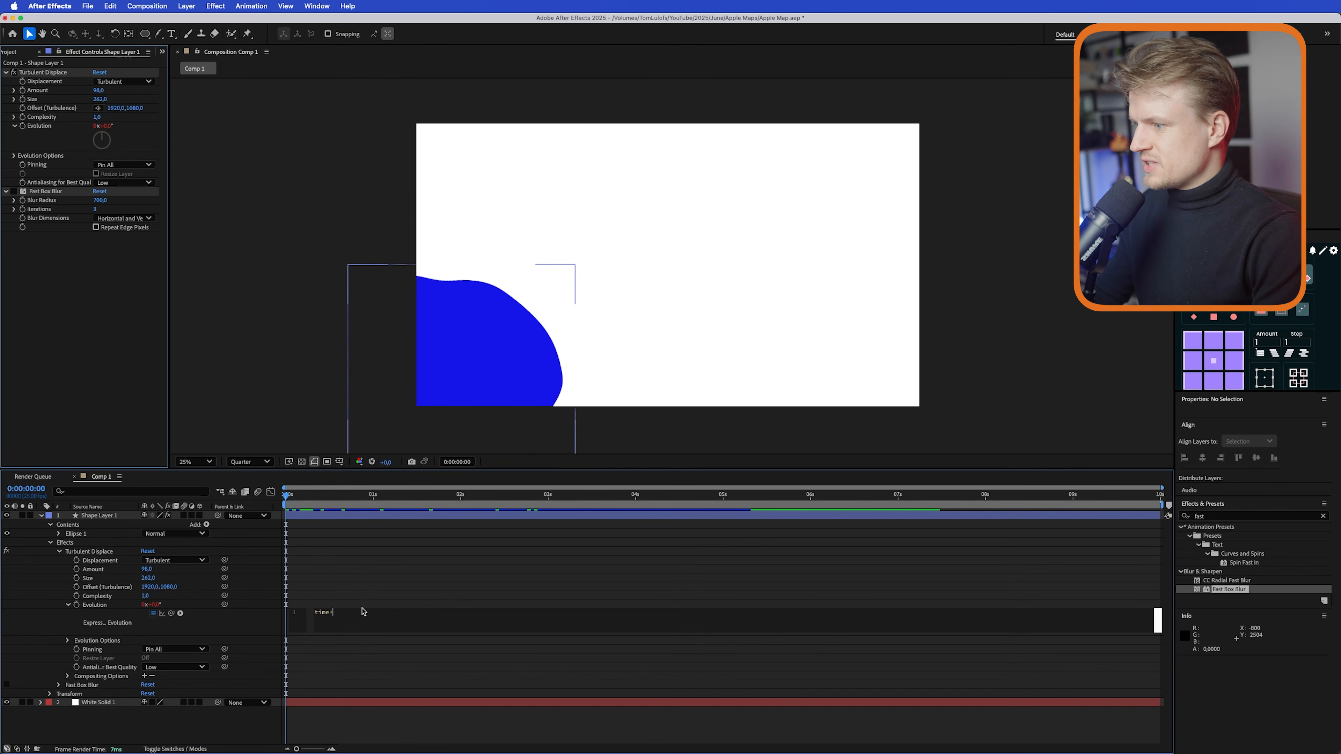
text(100)
click(413, 578)
key(space)
key(space)
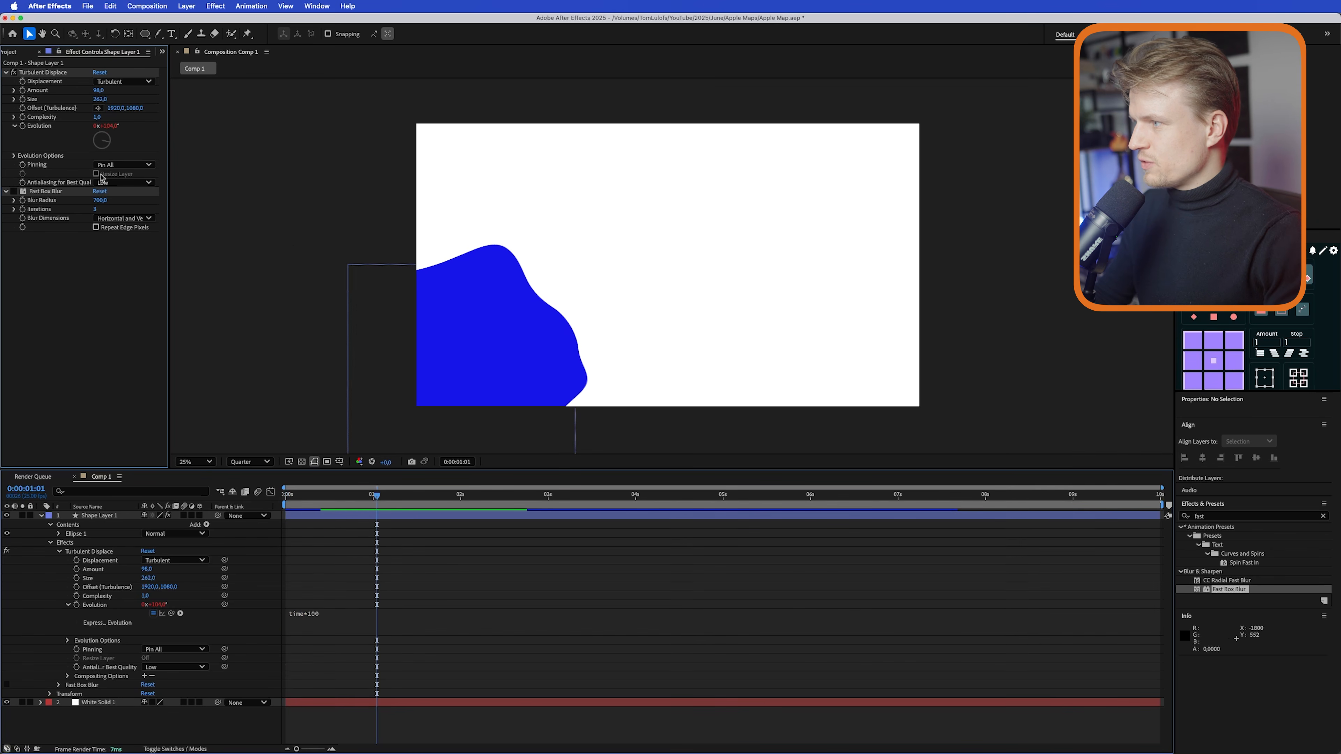
- Turn the ellipse's Fast Box Blur back on and set its Blur Radius to 400
click(11, 192)
click(12, 191)
click(12, 191)
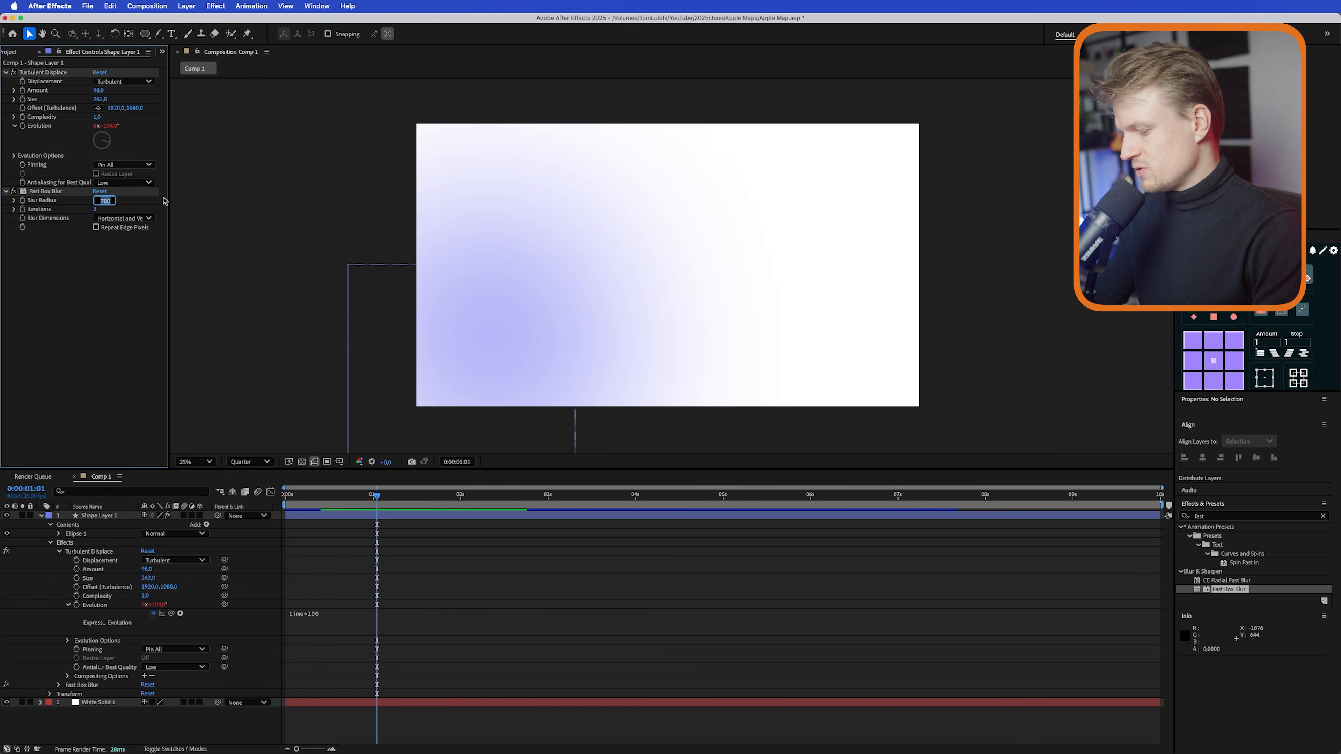
text(400)
key(Return)
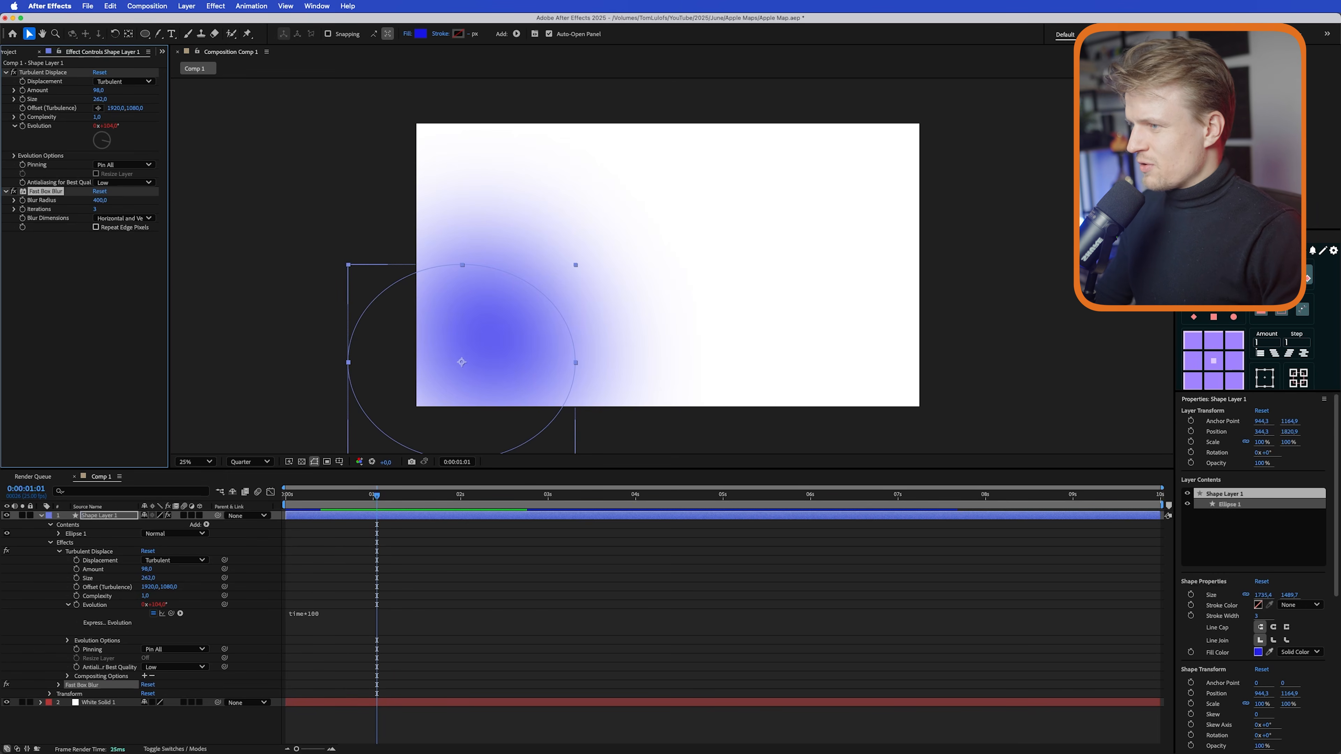
- Lower the ellipse layer's opacity to 51% and preview the animation
click(99, 521)
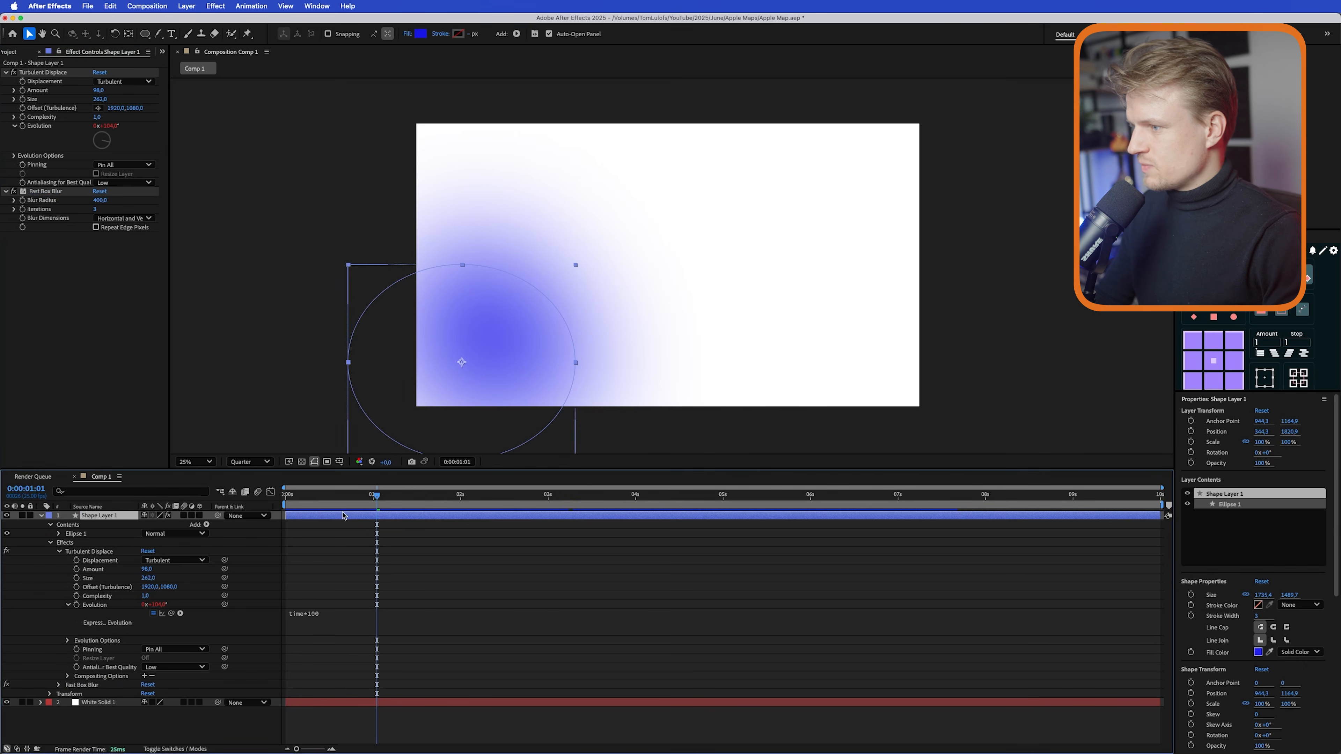
key(t)
drag(149, 529, 125, 526)
key(space)
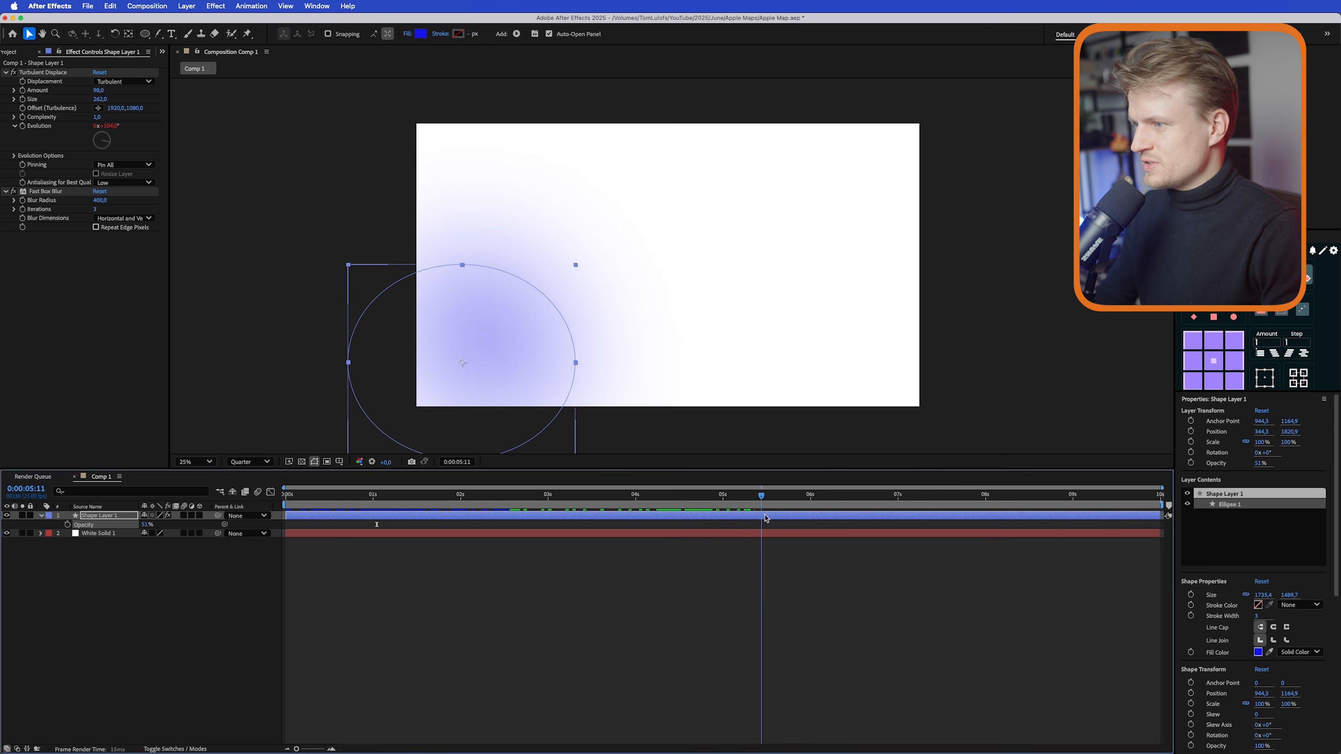
- Return to the first frame, duplicate the blurred ellipse layer and move the copy beyond the composition's right edge
drag(506, 511, 274, 502)
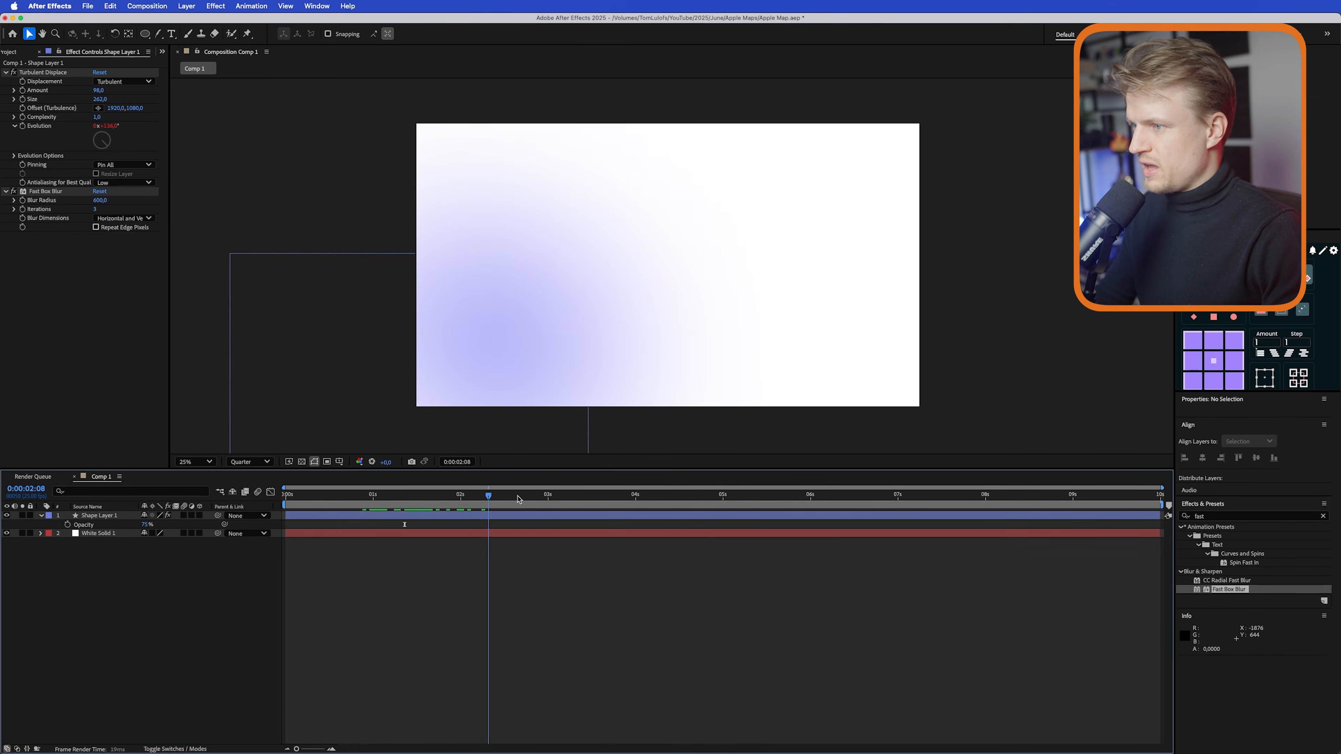
click(21, 535)
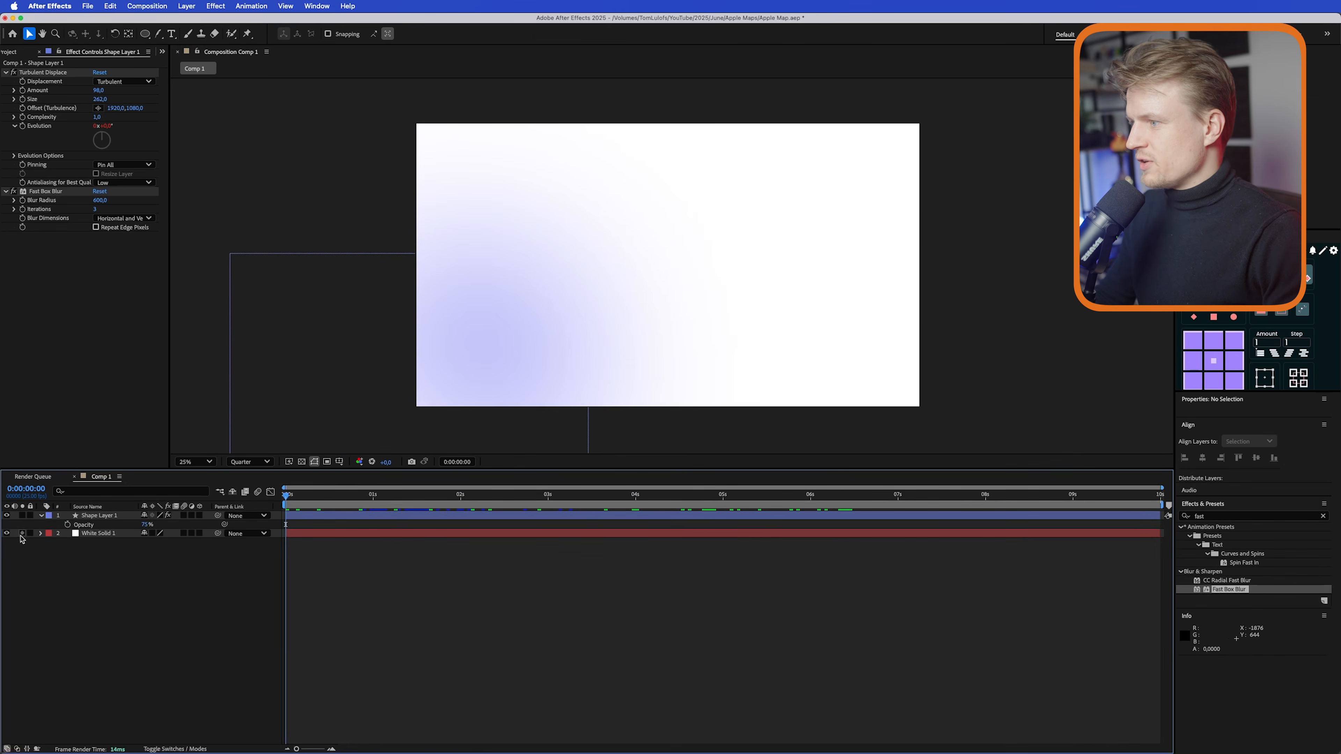
click(549, 317)
key(ctrl+d)
drag(466, 369, 1035, 294)
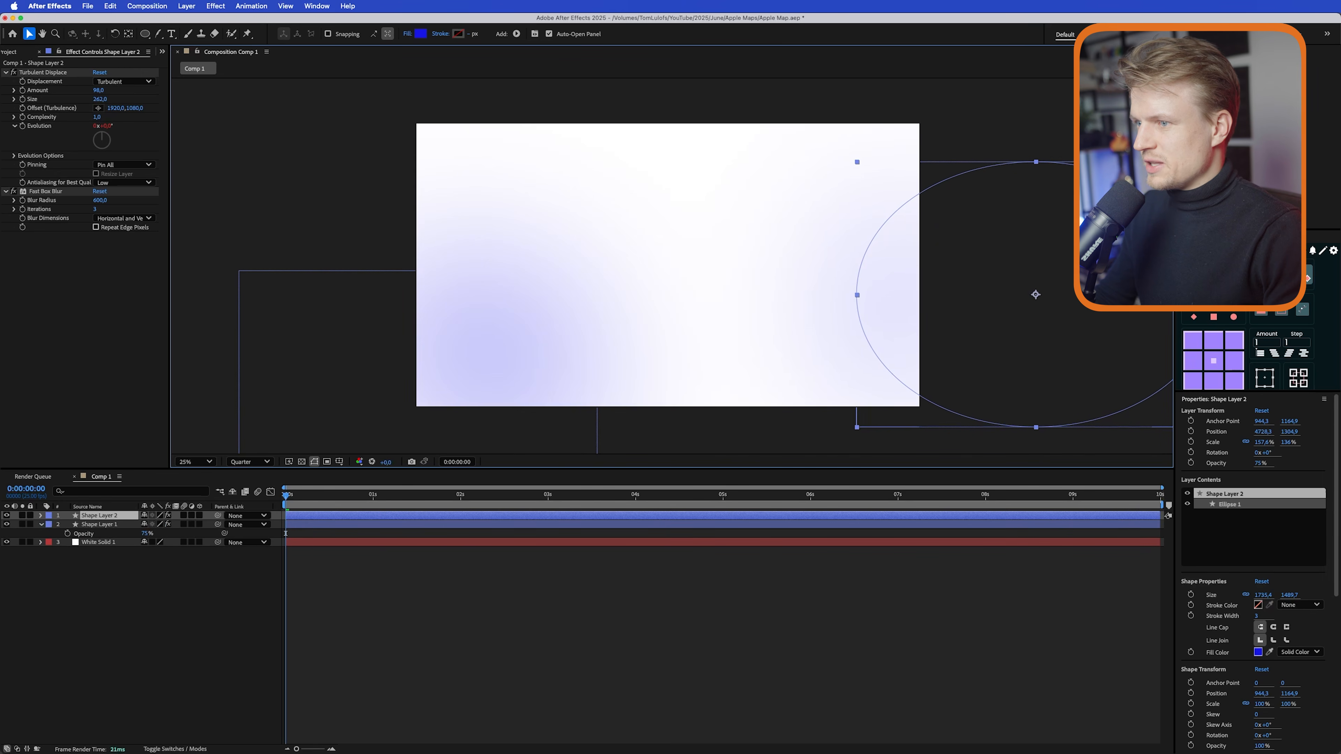
- Add an adjustment layer above the shapes and apply the Noise effect with Amount of Noise 10%
click(188, 6)
mouse_move(190, 21)
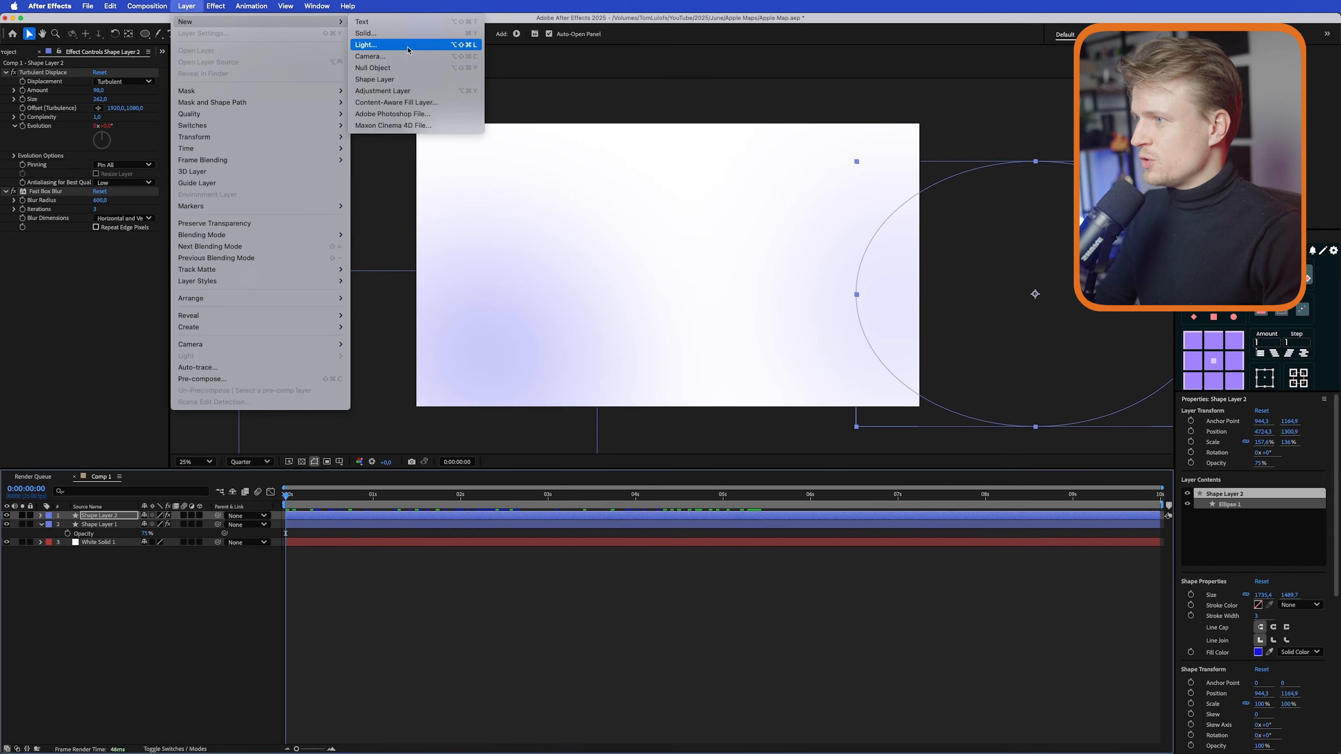
click(401, 91)
text(noise)
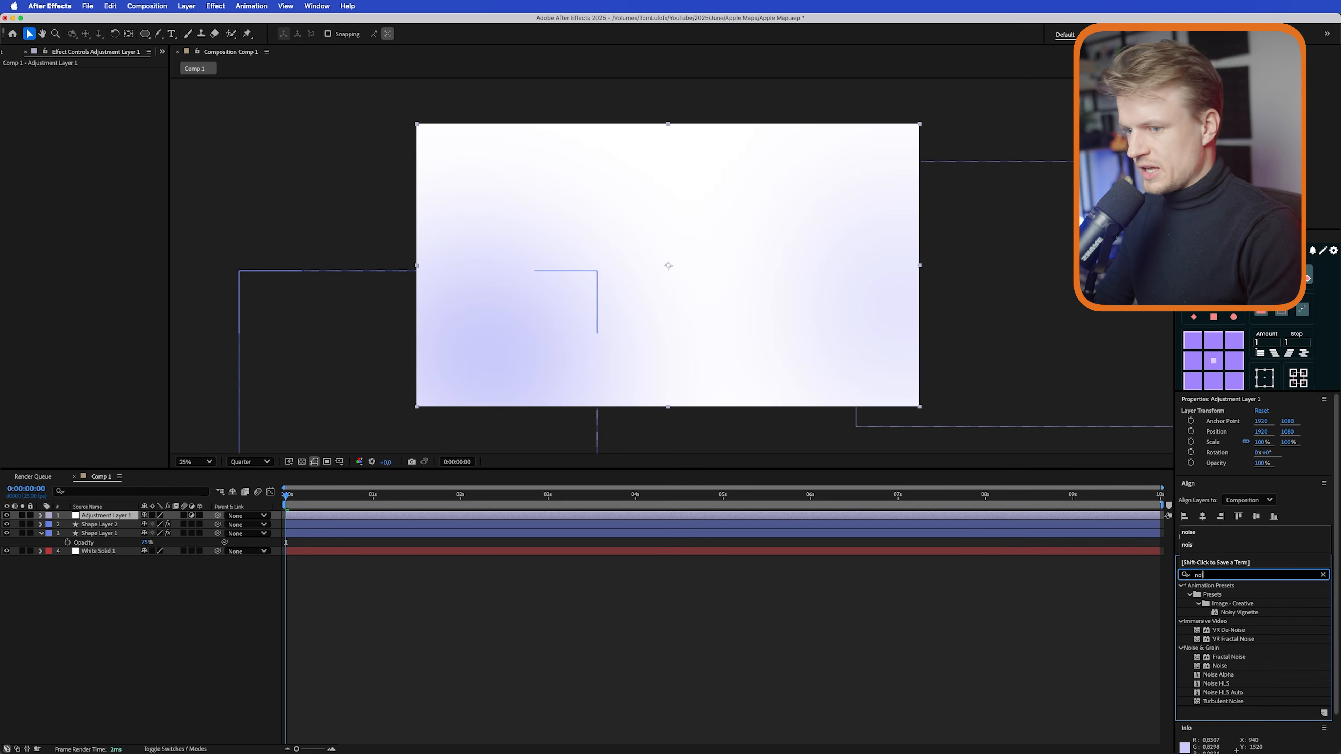
double_click(1219, 630)
click(98, 81)
text(10)
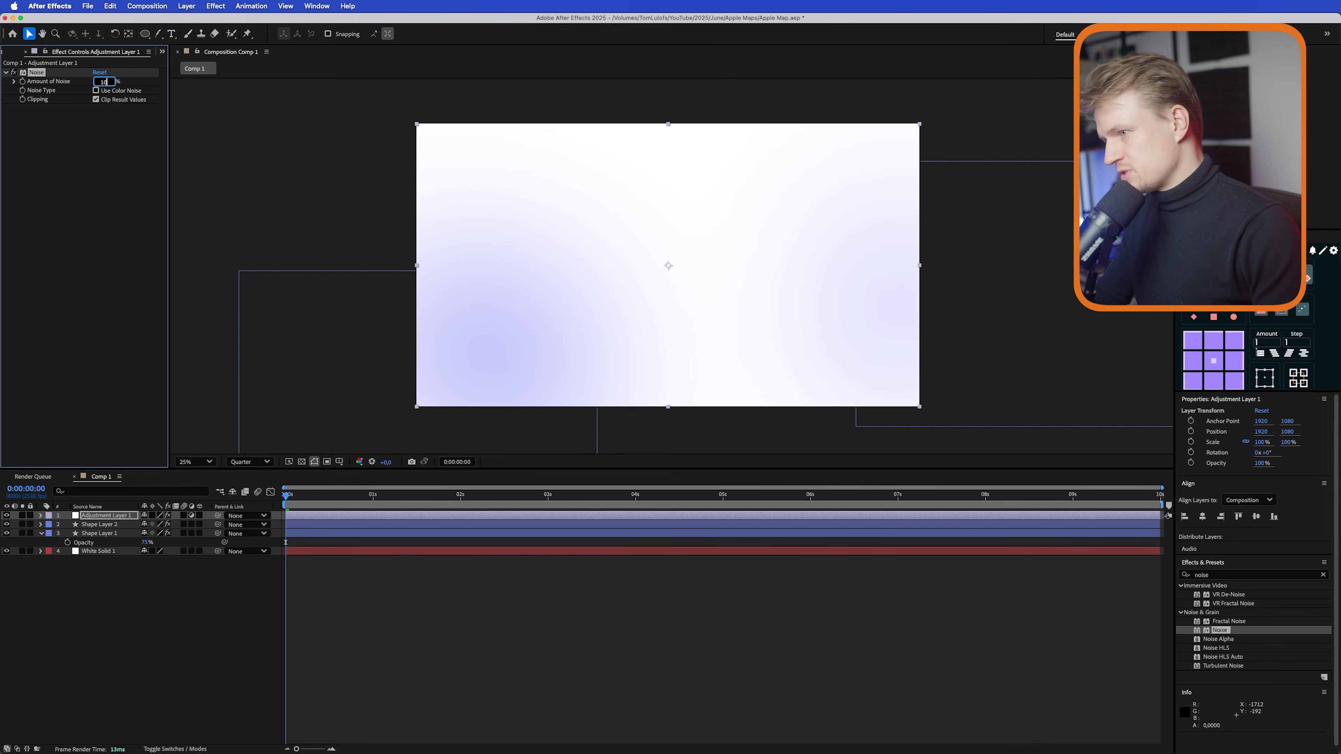
key(Return)
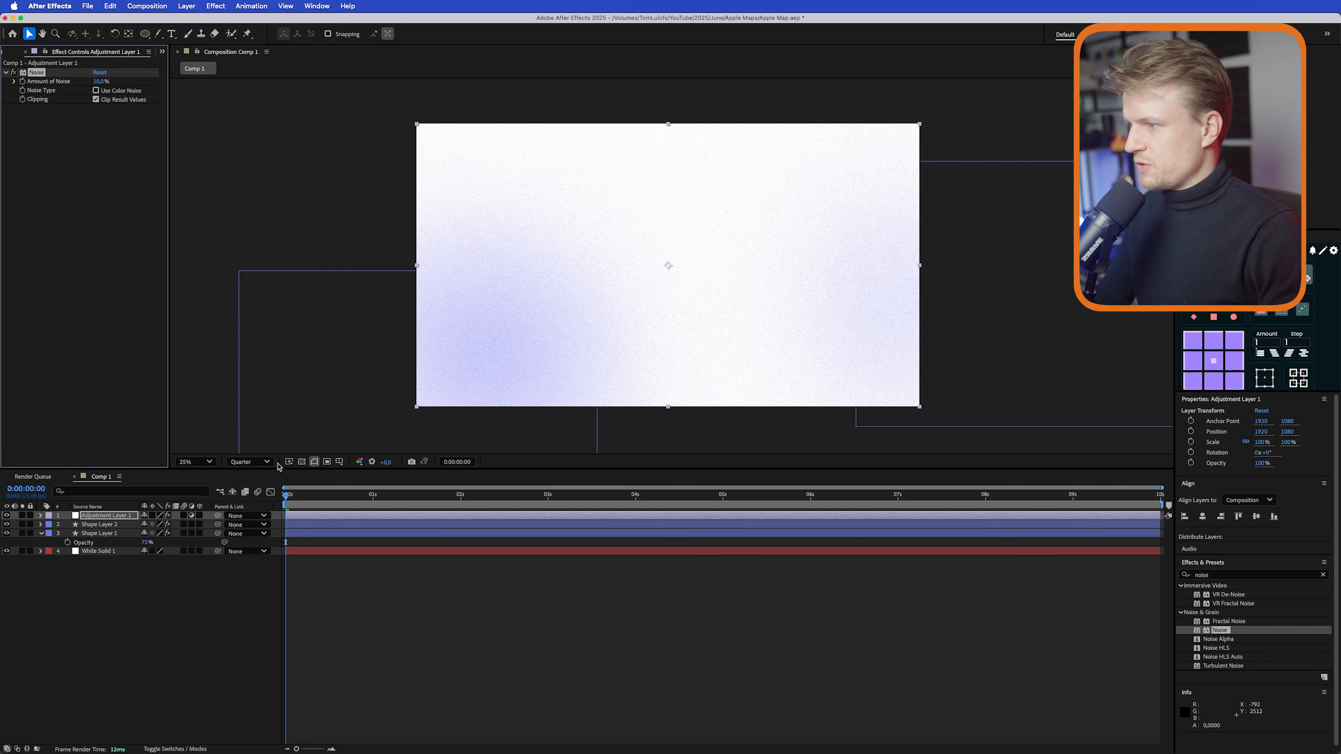
- Set the preview resolution to Full and inspect the noise texture up close
click(263, 463)
click(250, 496)
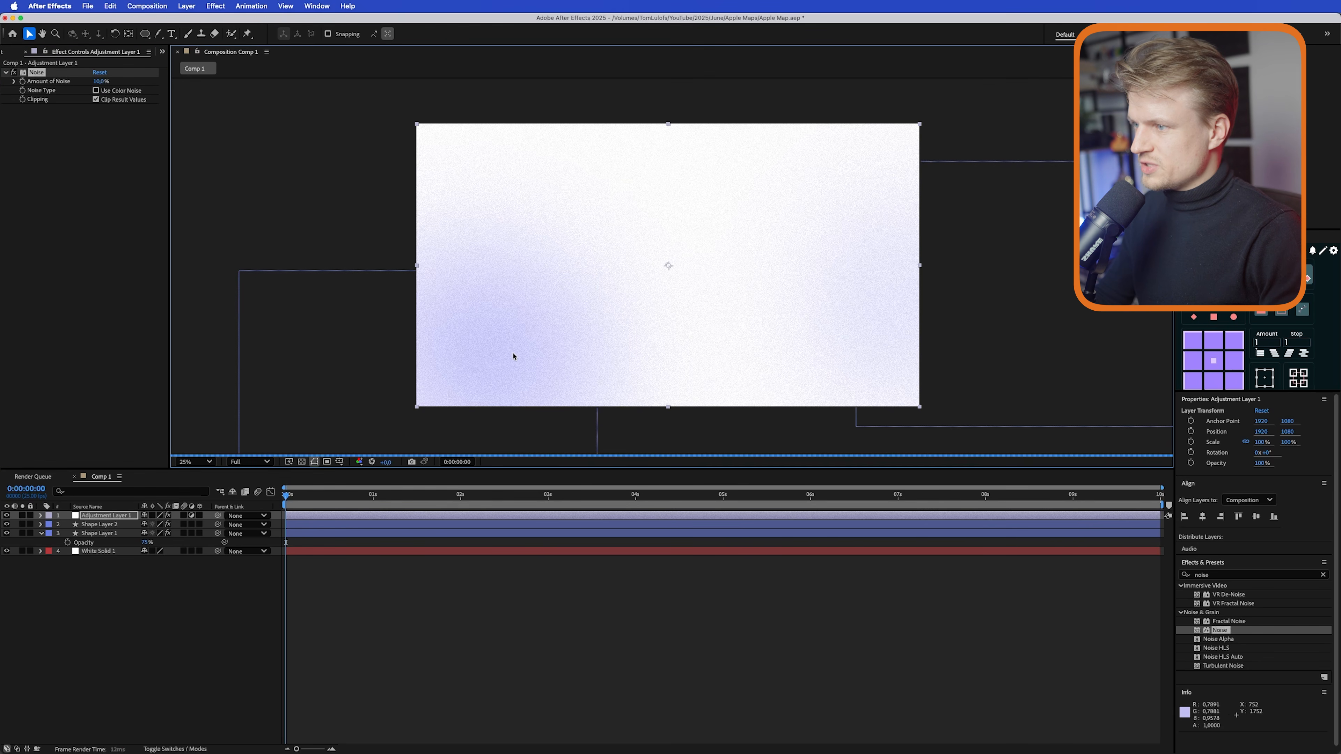
scroll(513, 353, up, 2)
scroll(521, 348, up, 2)
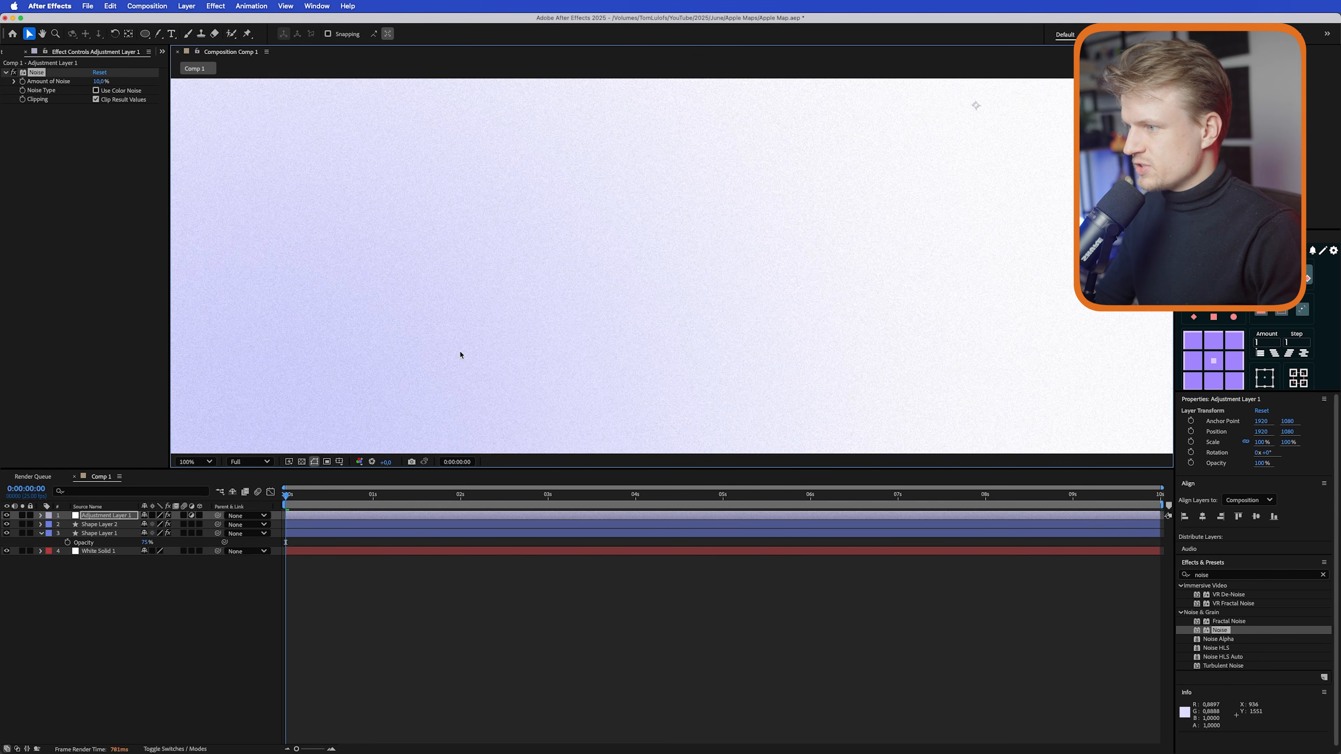
scroll(460, 355, down, 4)
- Deselect all layers and preview the animated background
key(super+shift+a)
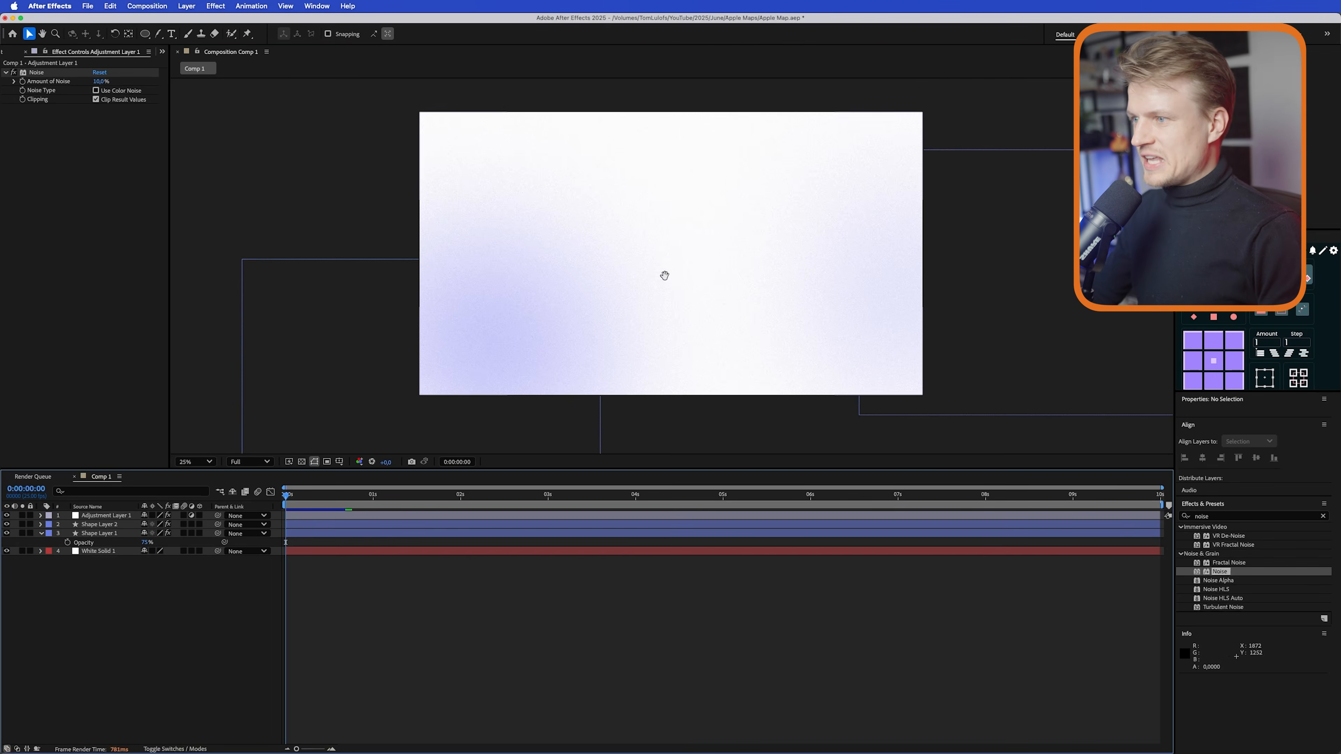
drag(665, 275, 638, 236)
key(space)
drag(566, 192, 536, 230)
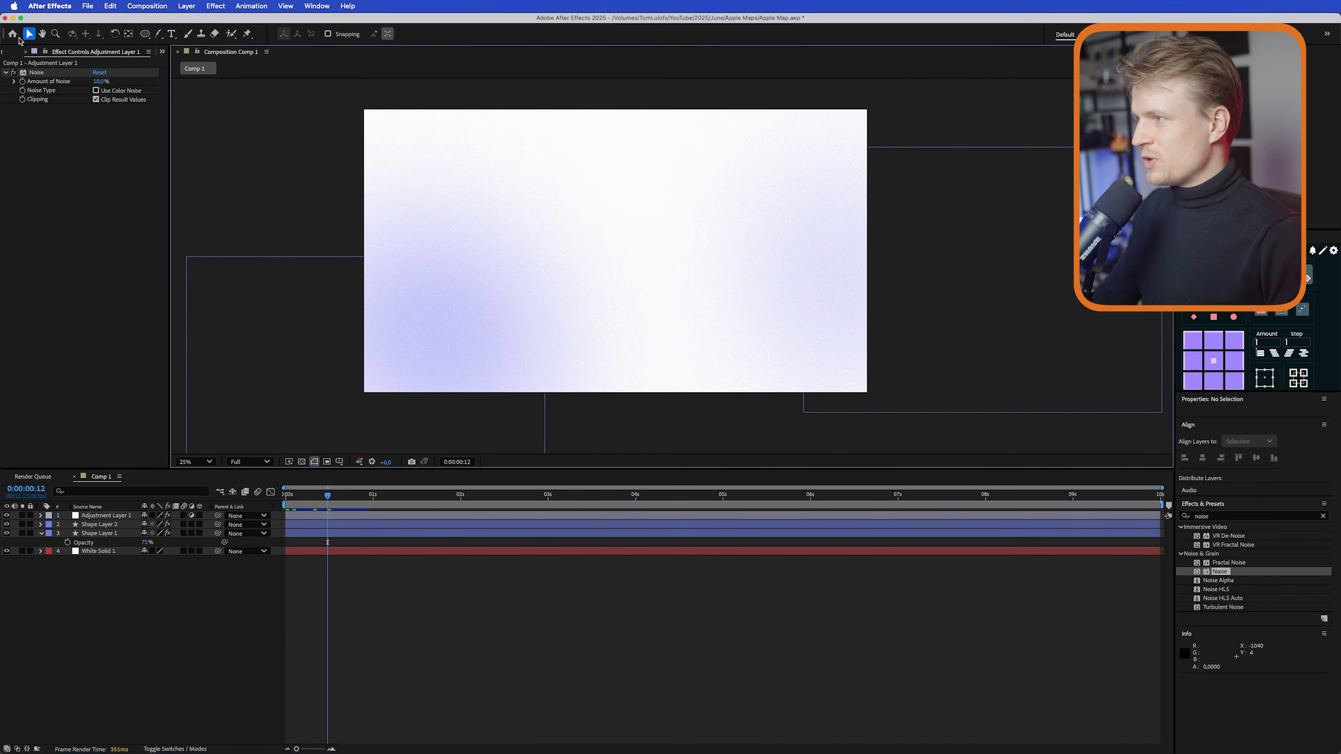
- Import the Clouds folder, Alien.png and the three map screenshots into the project
click(4, 52)
double_click(58, 256)
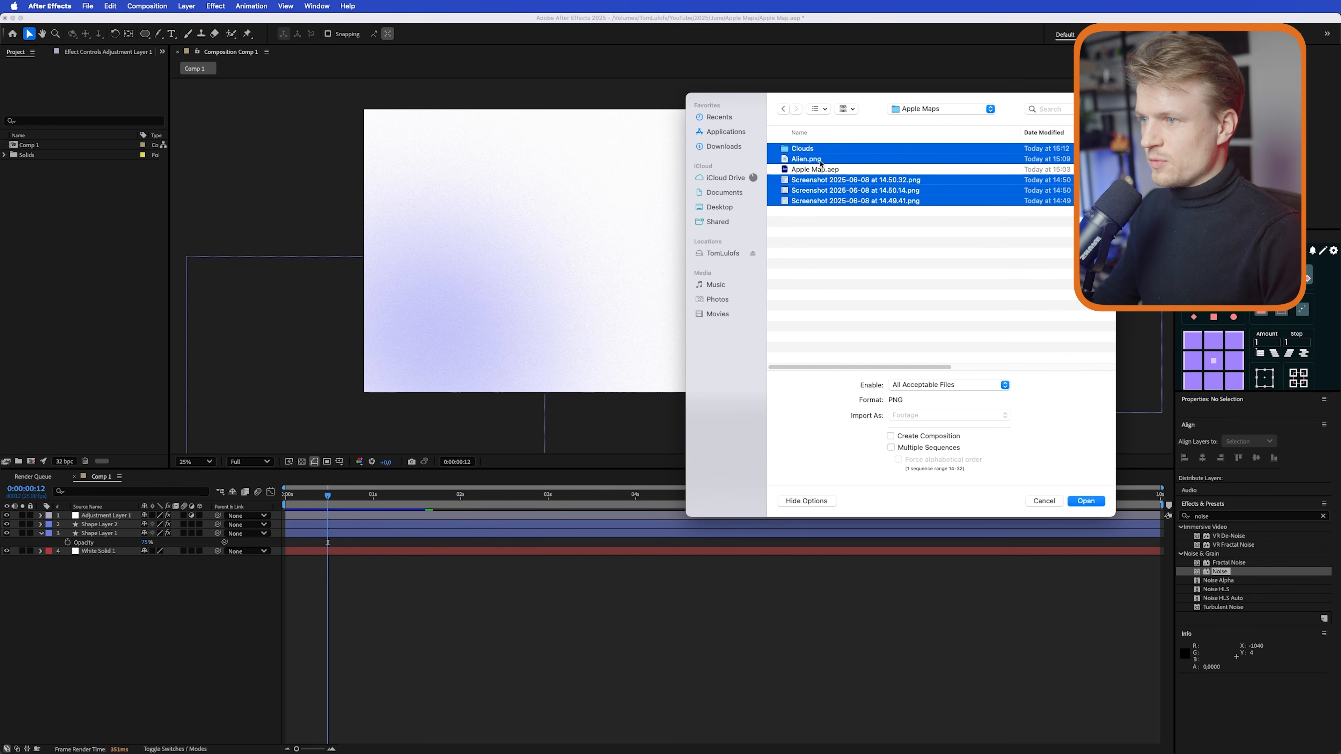
click(1086, 500)
- Hide the adjustment layer and both shape layers, and add the three map screenshots to the composition
click(6, 516)
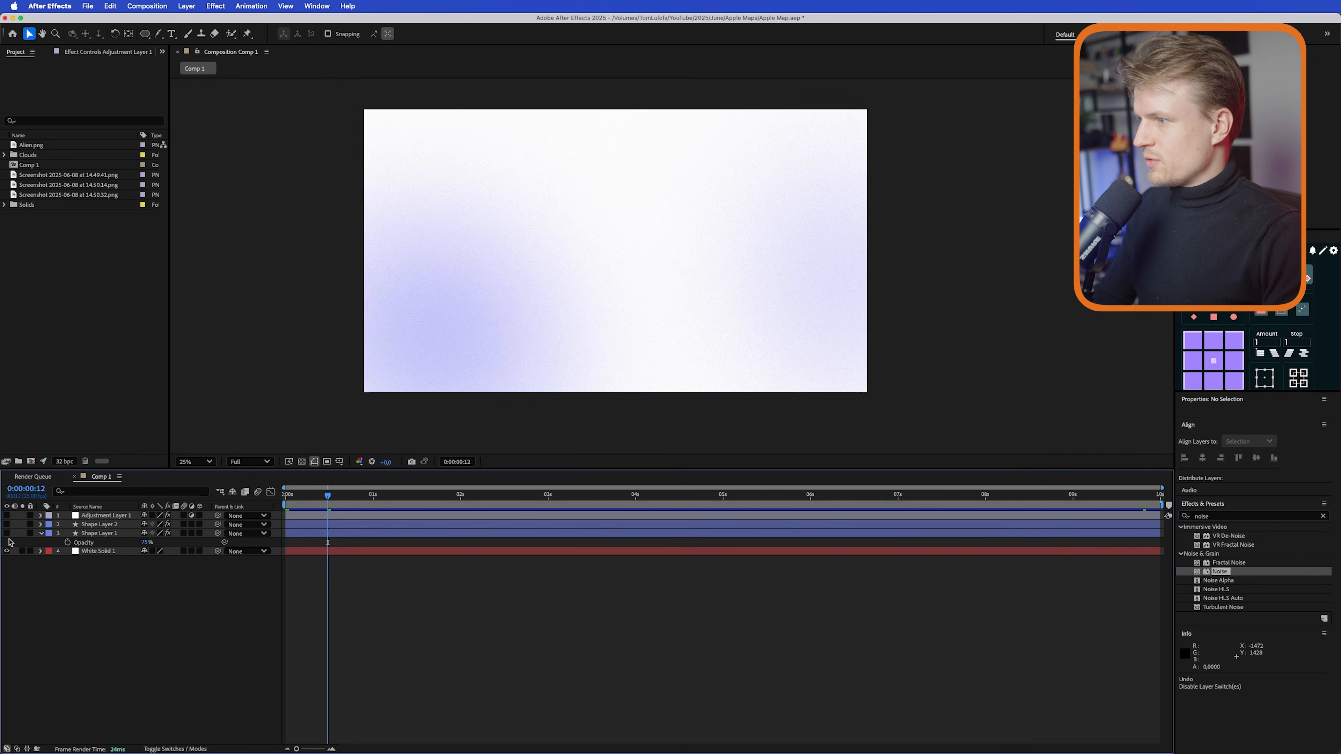
click(60, 175)
shift+click(53, 196)
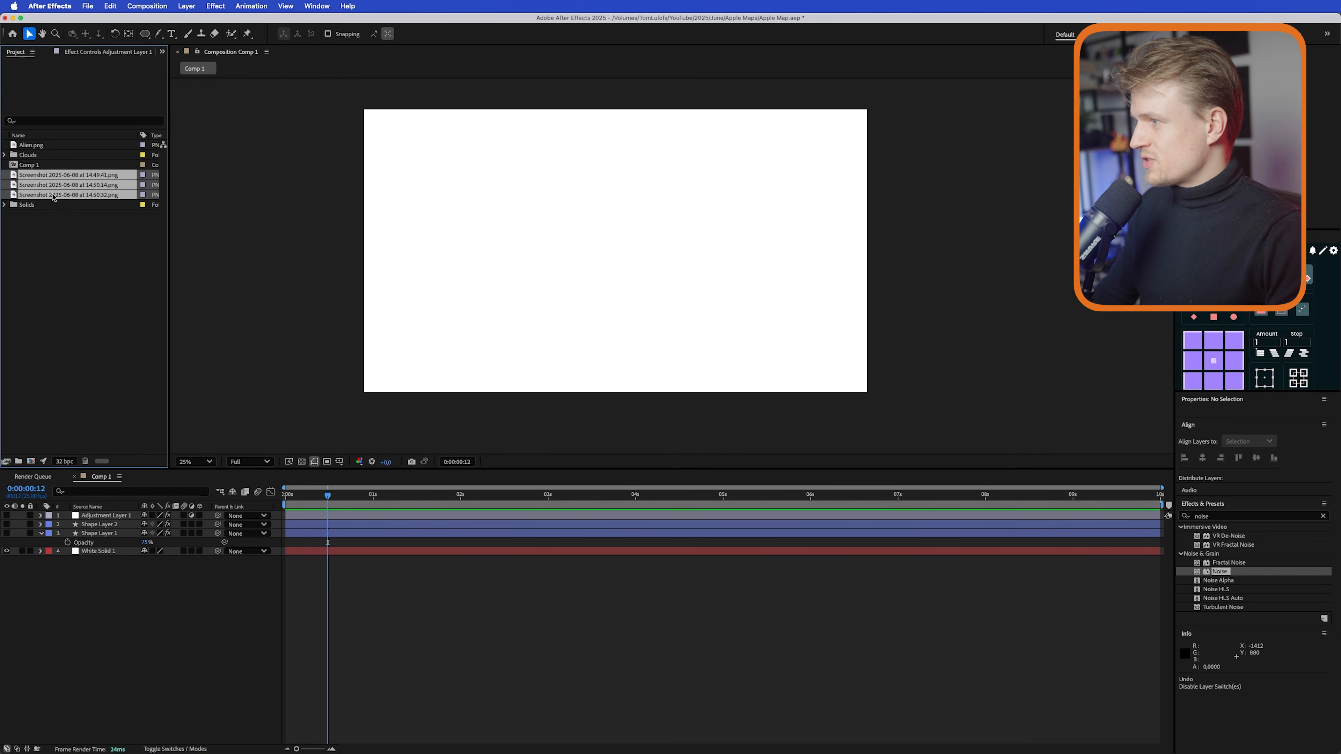
drag(51, 184, 624, 256)
- Stack the map layers from closest view on top to widest below, and hide the two closer maps
click(101, 534)
drag(102, 536, 105, 516)
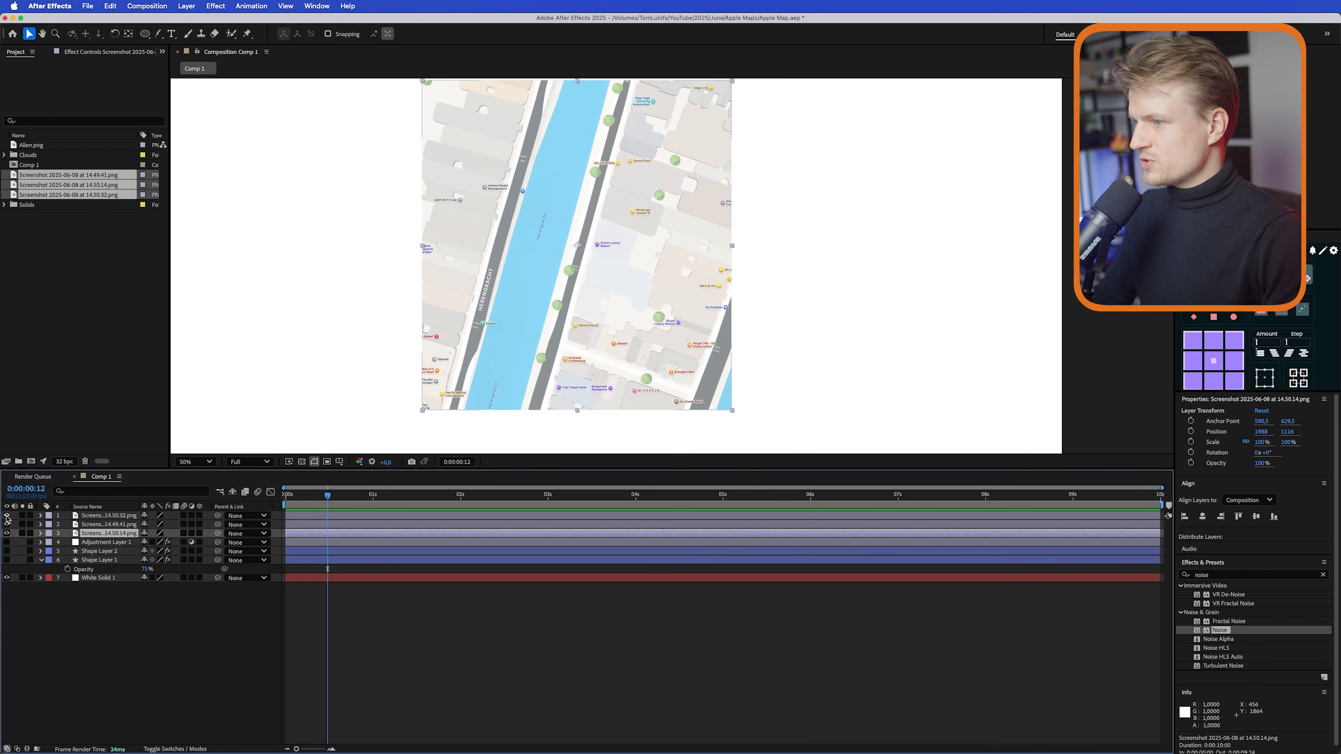
key(super+bracketright)
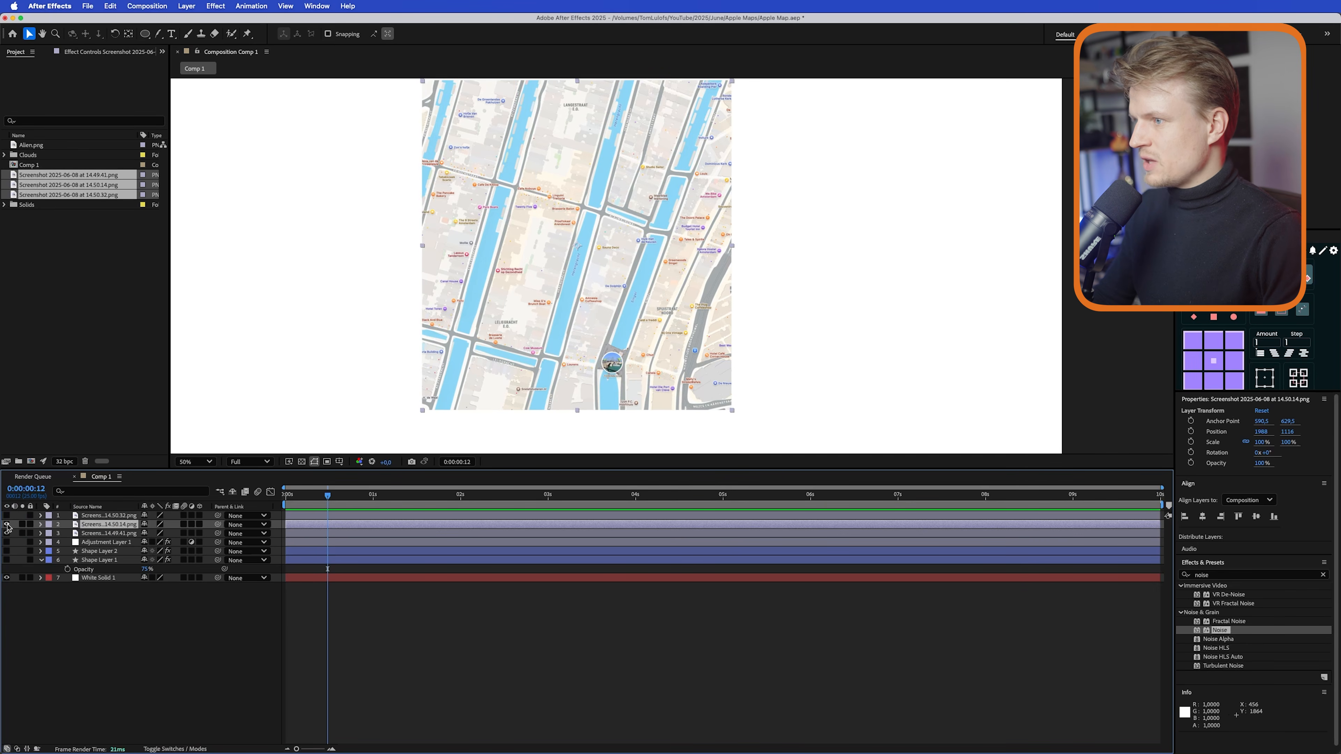
click(7, 526)
- Scale the widest map (14.49.41) to 157%, enlarge the composition view and nudge the map up and left
click(121, 533)
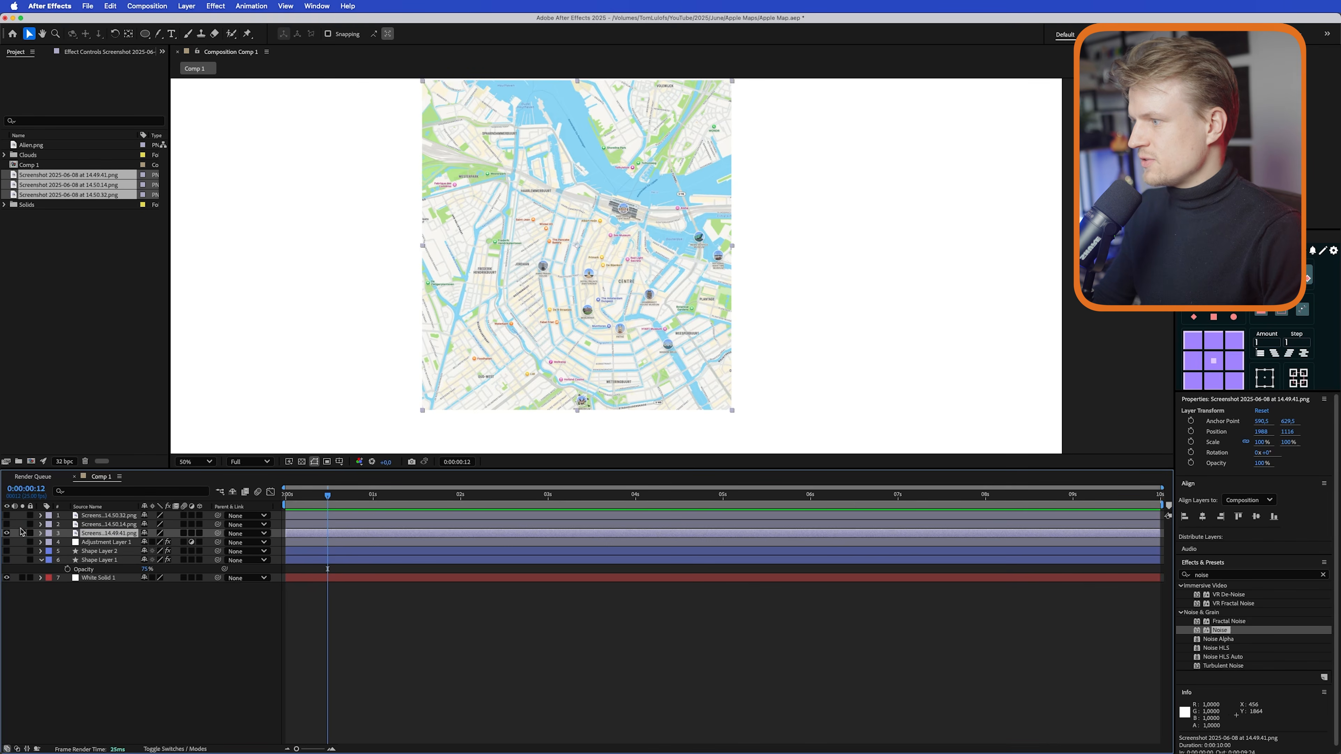
key(comma)
key(s)
drag(177, 542, 202, 538)
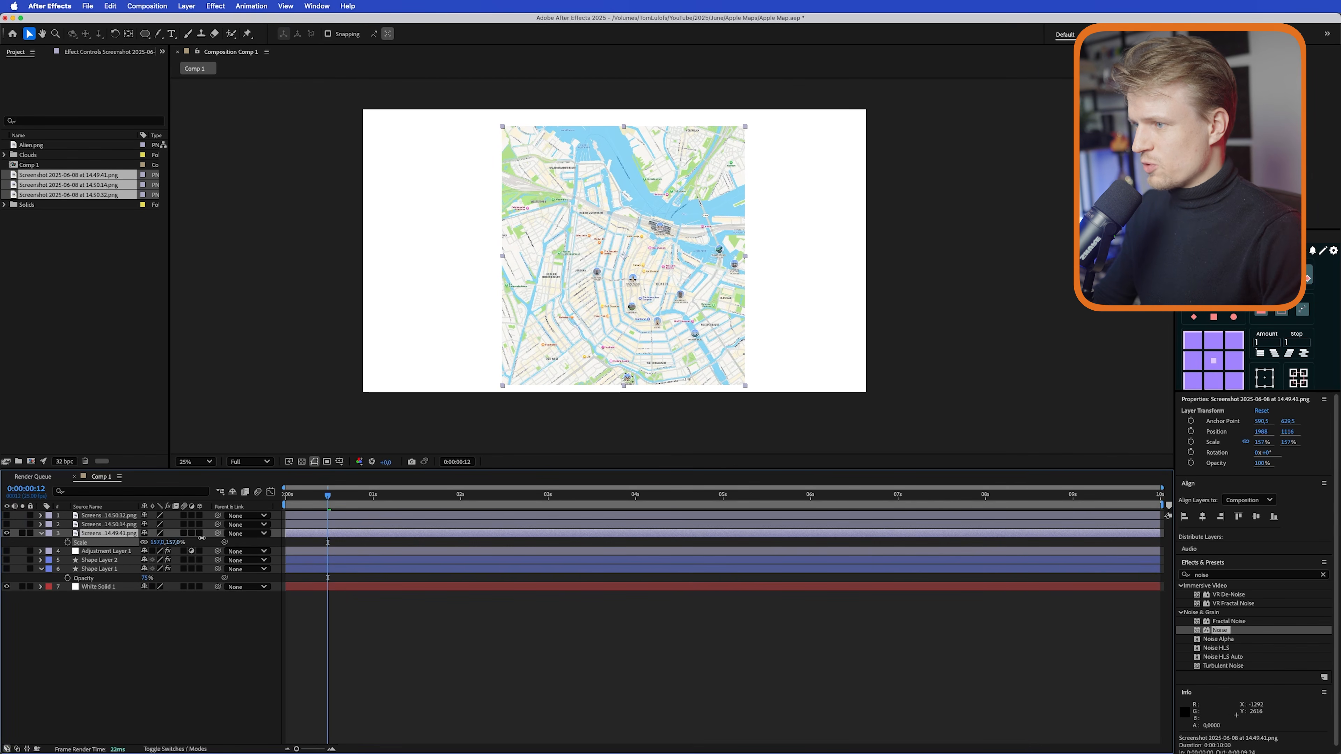
click(196, 461)
click(198, 495)
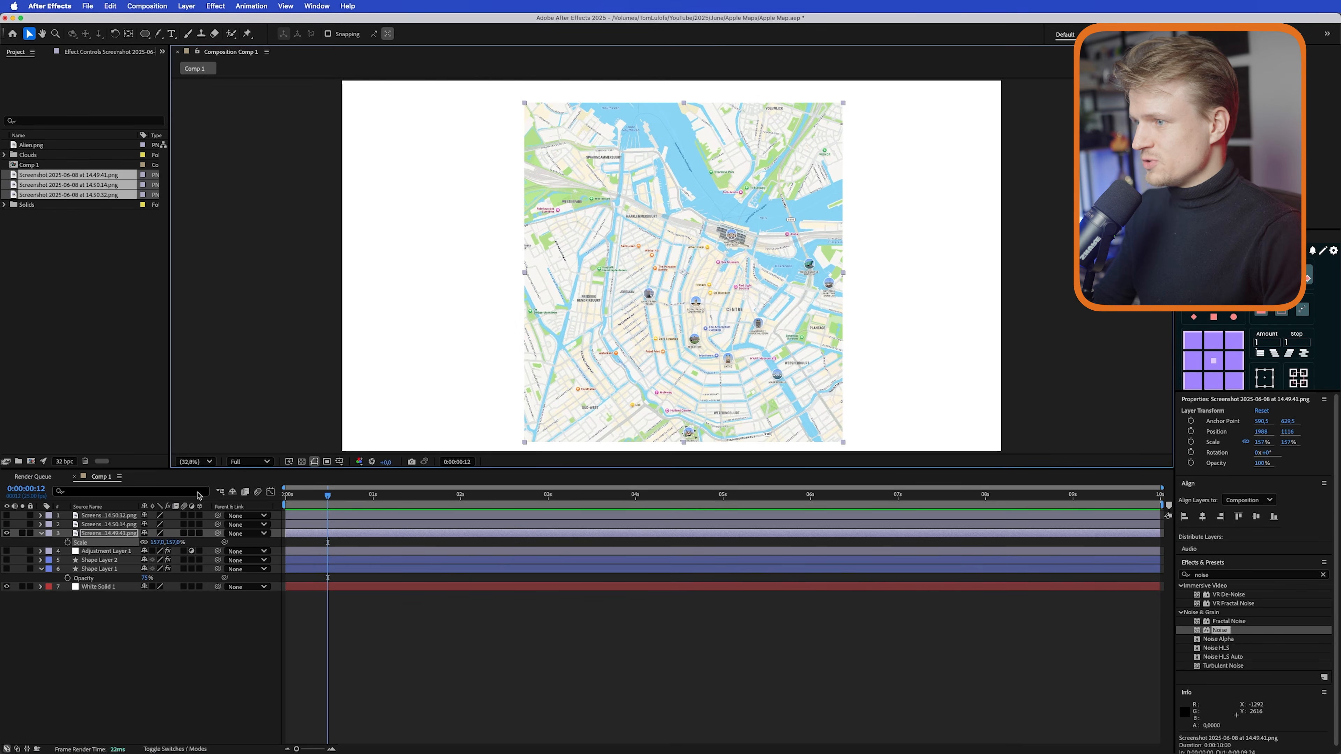
drag(511, 469, 511, 547)
drag(720, 416, 711, 411)
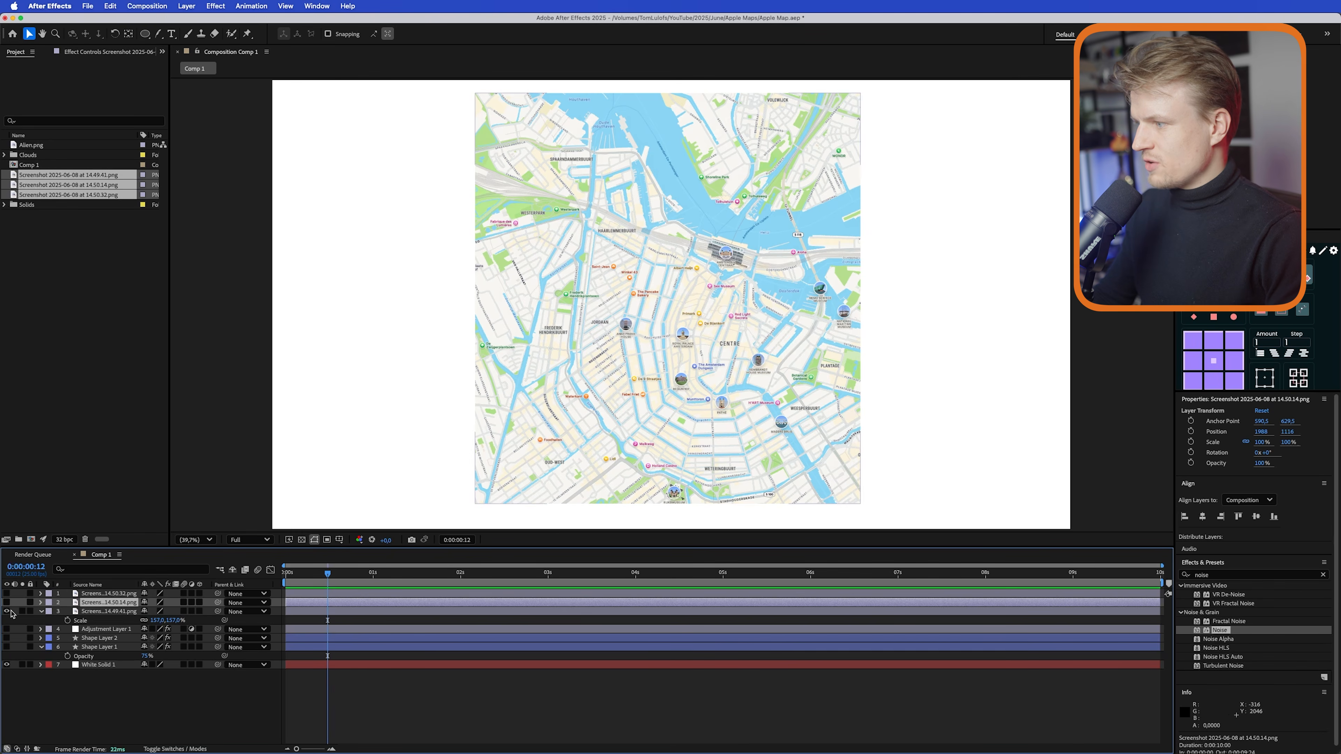
- Show the mid-range map (14.50.14), scale it to 30% and move it over the canals between Jordaan and Centre
click(7, 603)
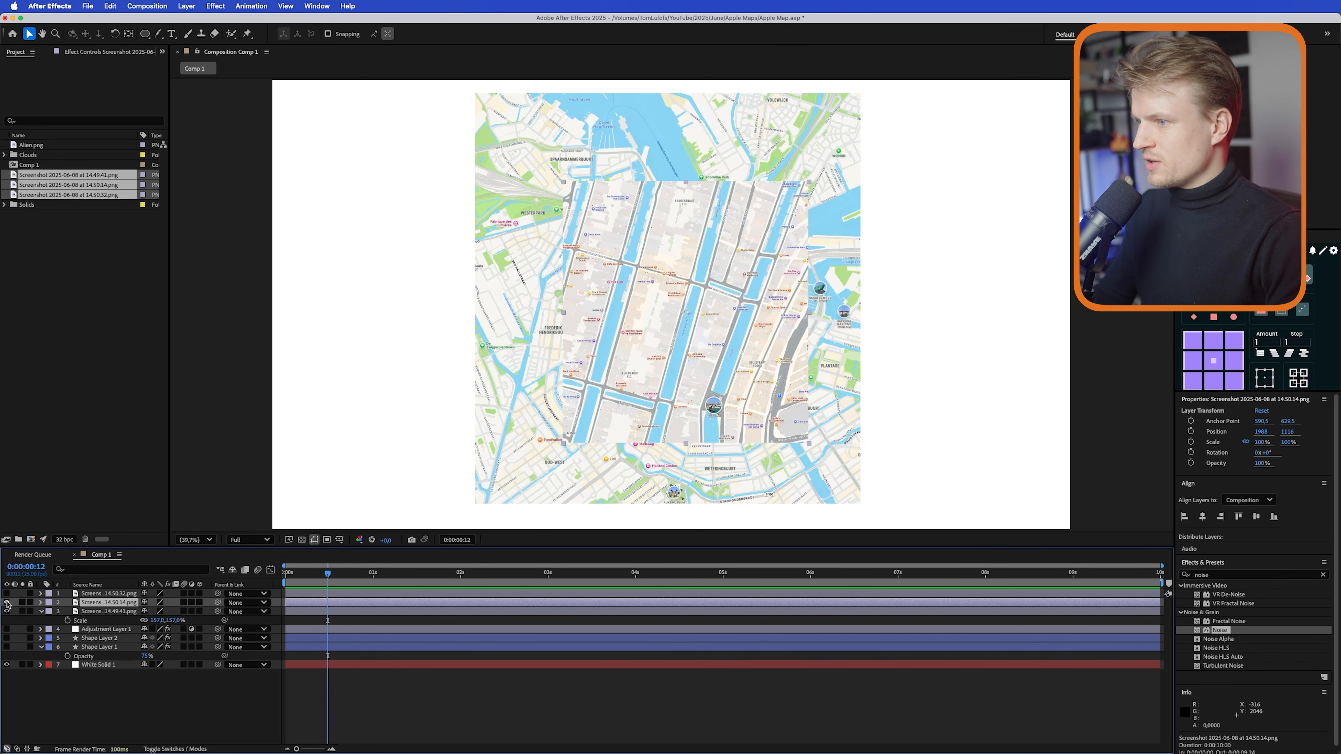
key(s)
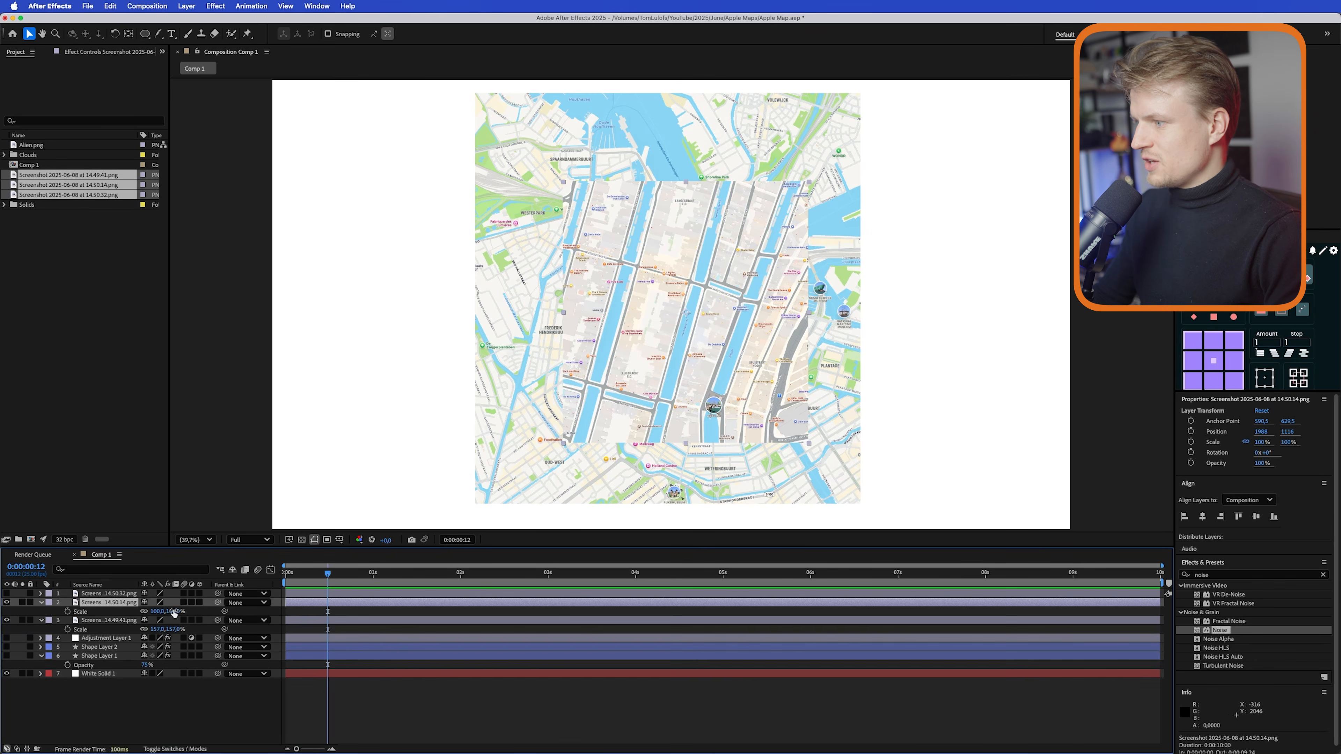
drag(174, 611, 139, 612)
key(/)
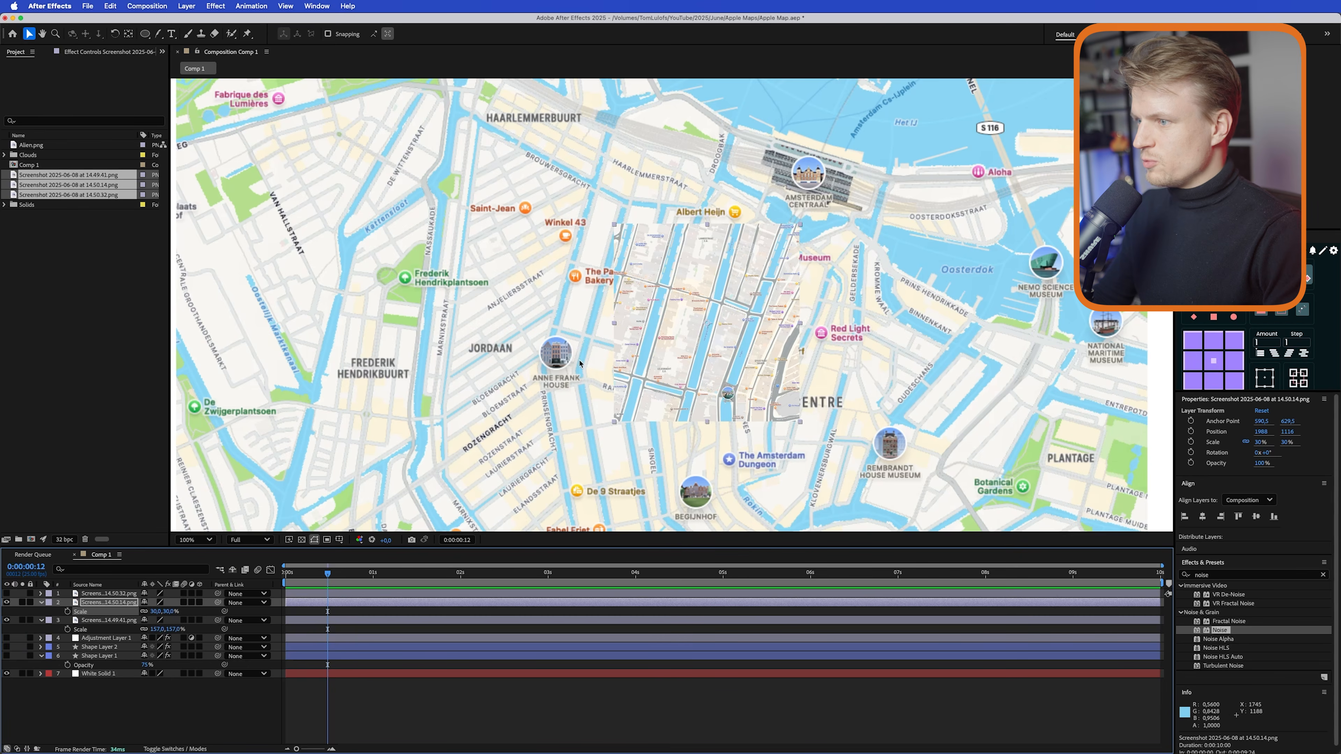
drag(697, 372, 637, 350)
key(period)
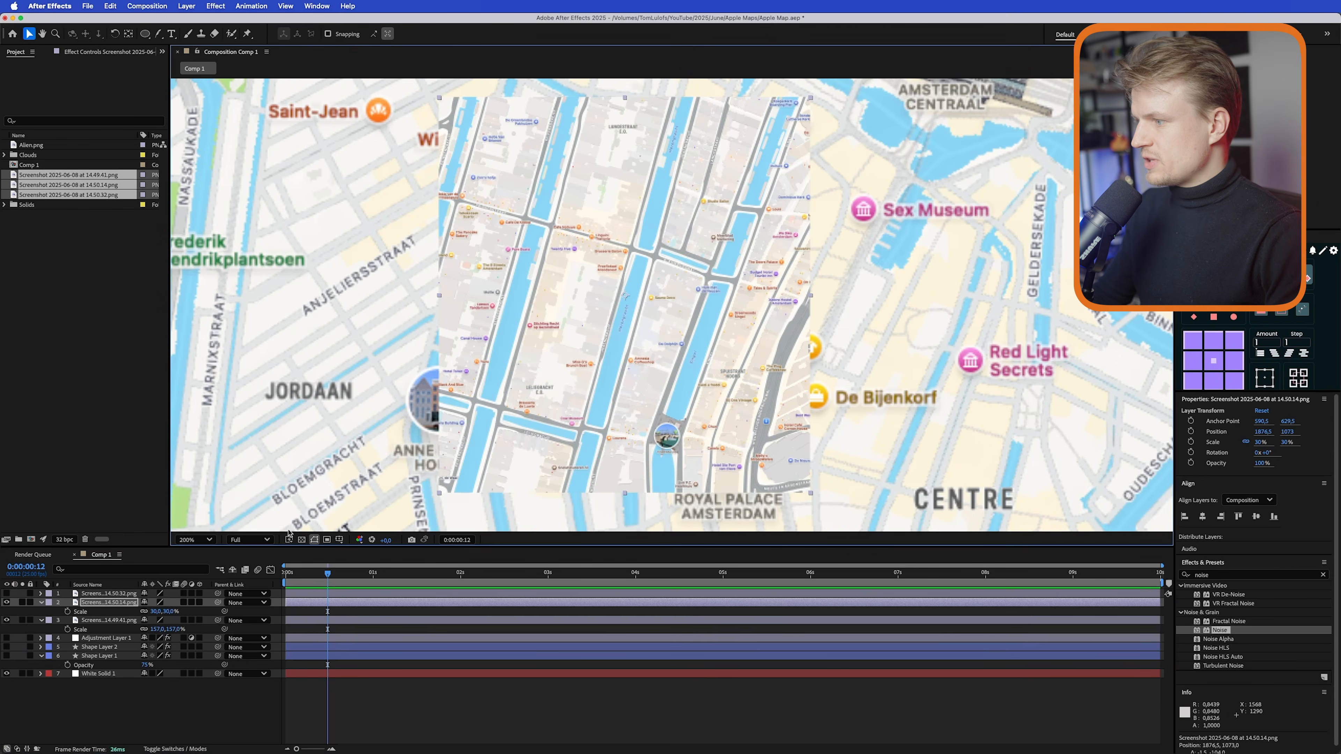
- Lower the mid-range map's opacity to 71%, set its scale to 21.7% and align its canals with the map beneath
drag(171, 611, 165, 611)
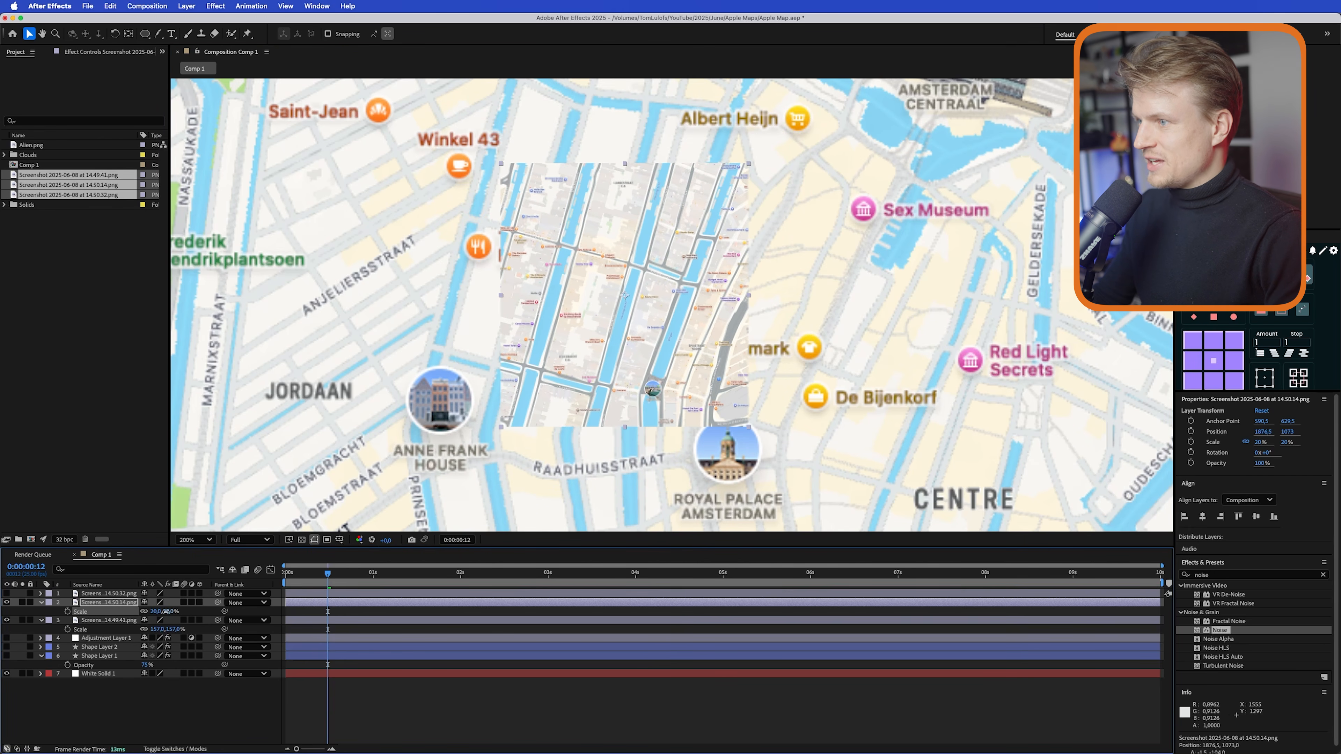
drag(165, 611, 164, 611)
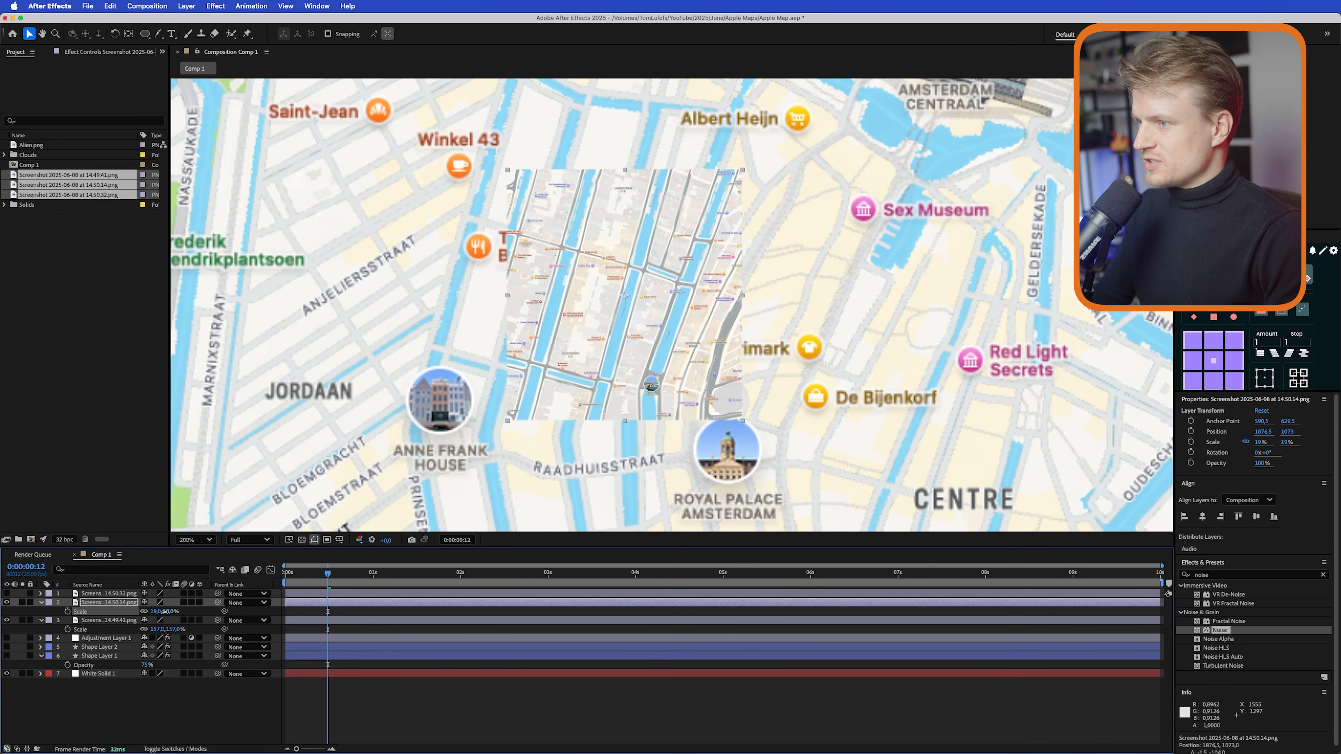
drag(628, 345, 600, 347)
key(t)
drag(150, 613, 135, 613)
mouse_move(581, 361)
mouse_down()
mouse_move(600, 369)
mouse_move(574, 365)
mouse_up()
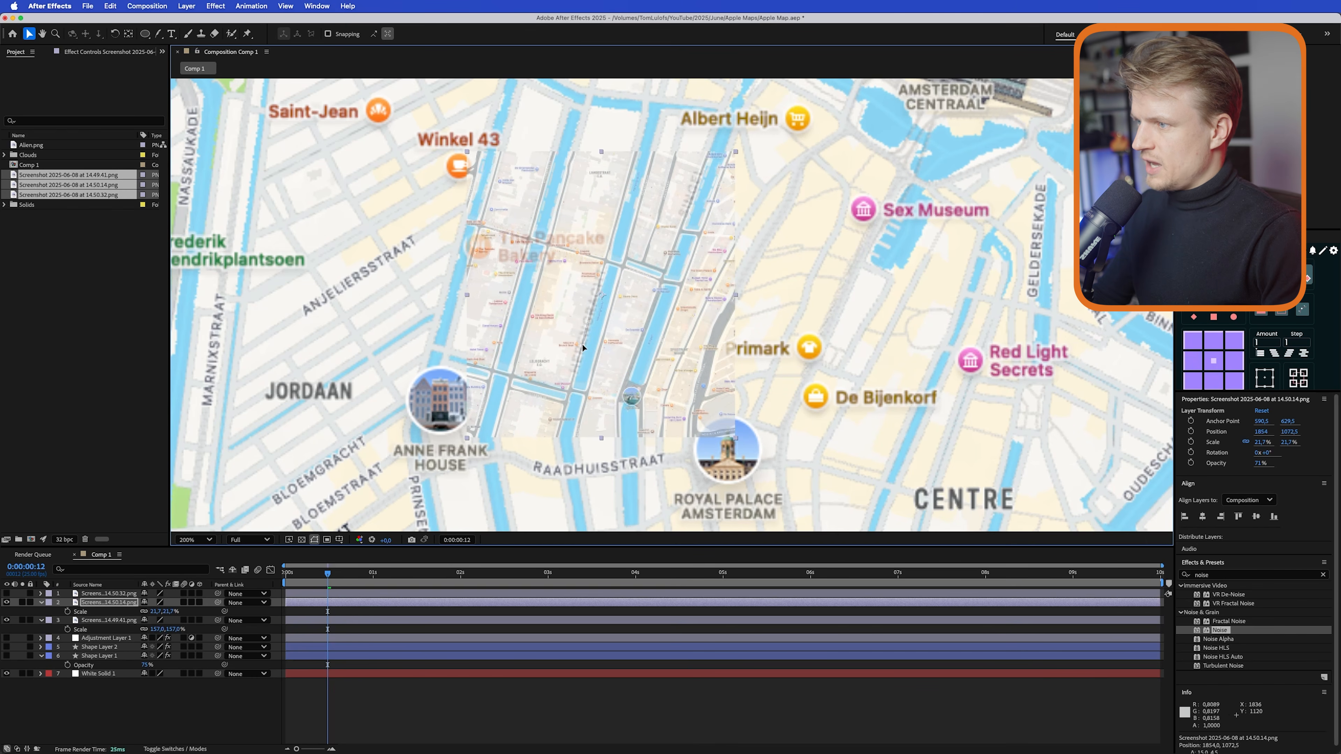
drag(584, 347, 584, 347)
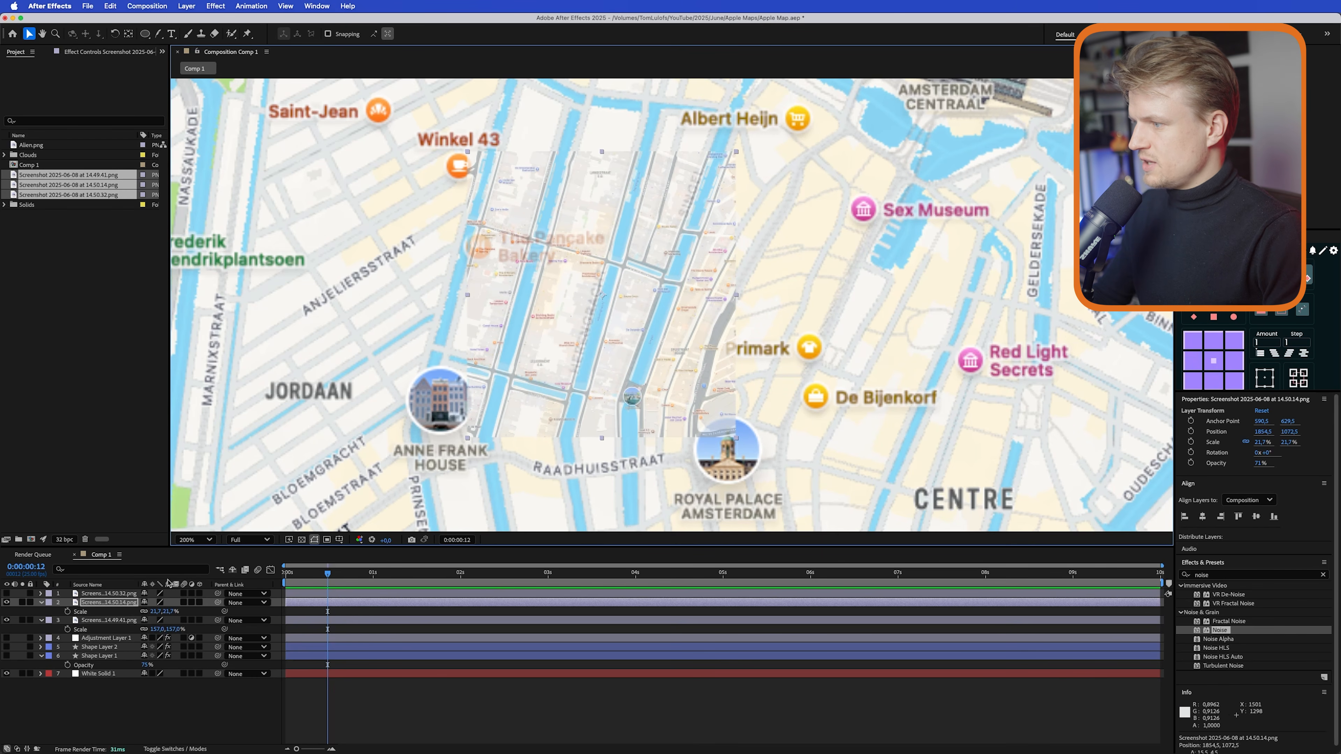
- Restore the mid-range map's opacity to 100% and deselect the layer
key(t)
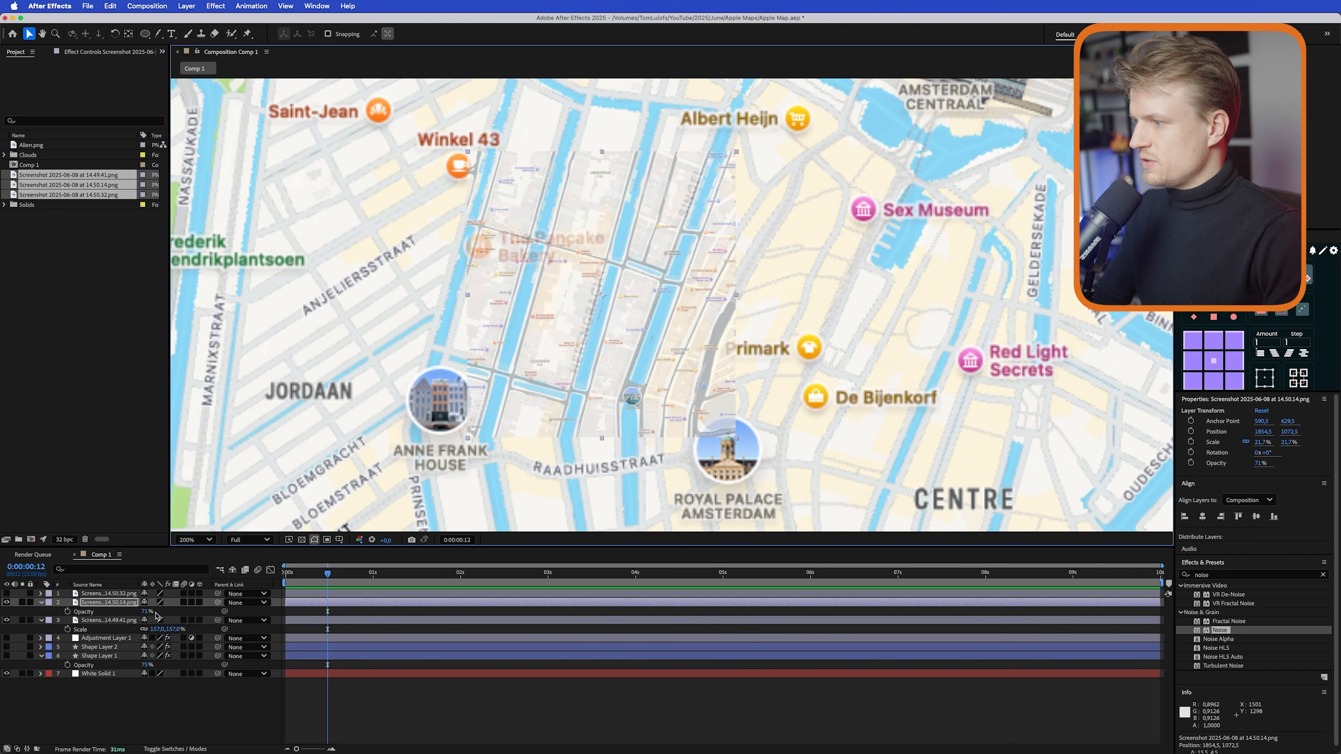
drag(146, 612, 223, 611)
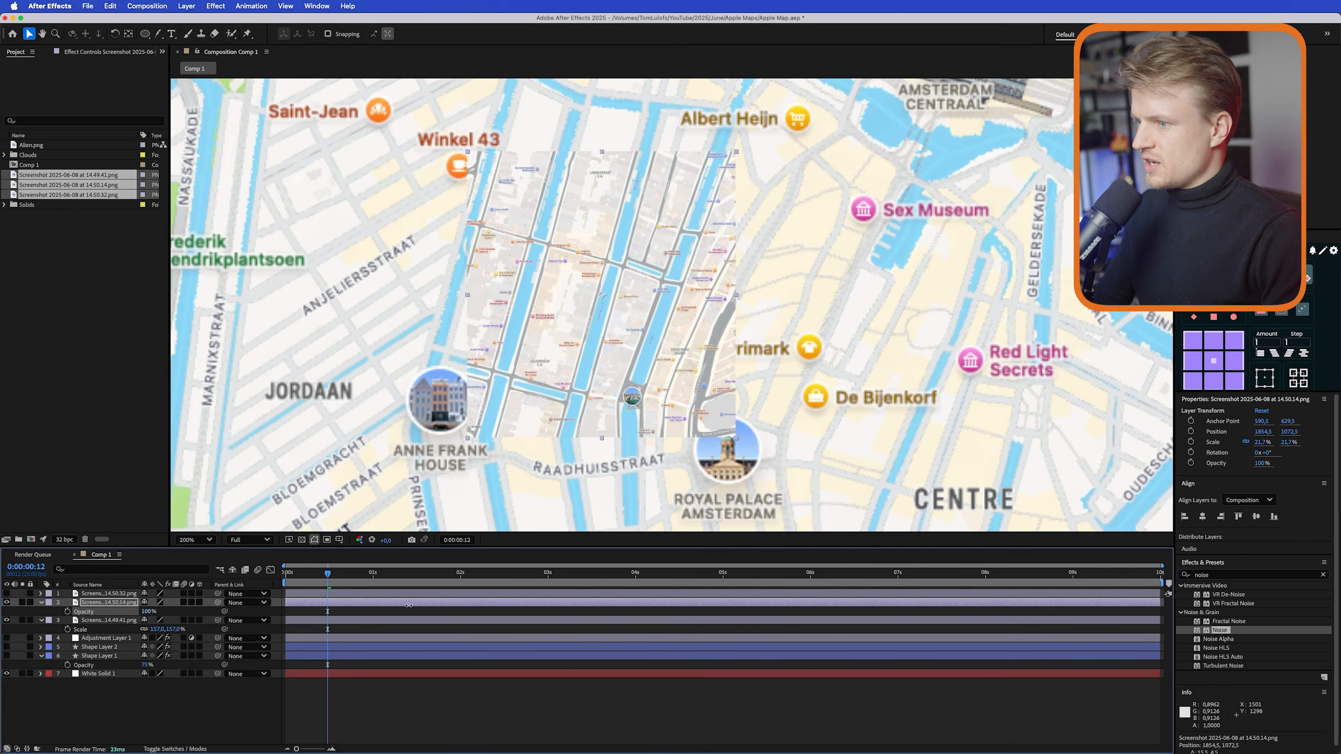
click(443, 718)
key(comma)
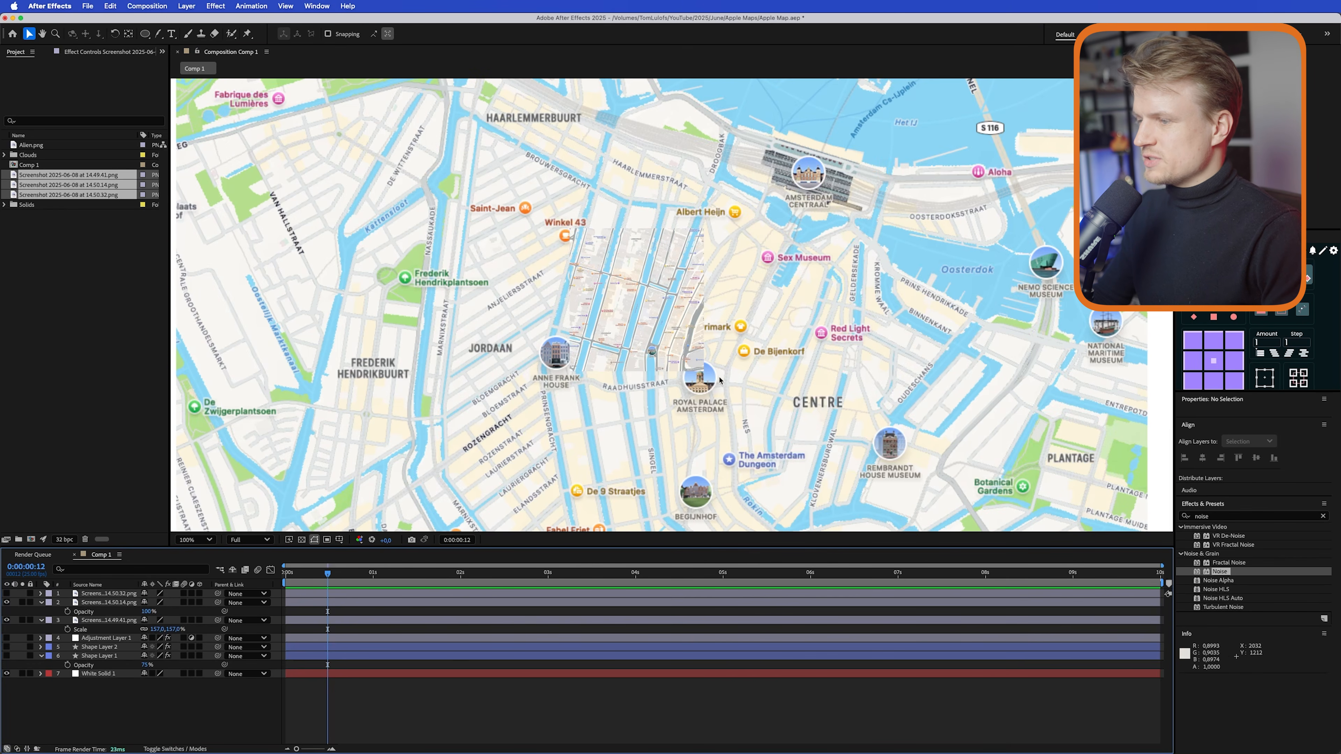
- Show the closest-view map (14.50.32), scale it to 8% and place it over the canals of the mid-range map
click(7, 594)
key(comma)
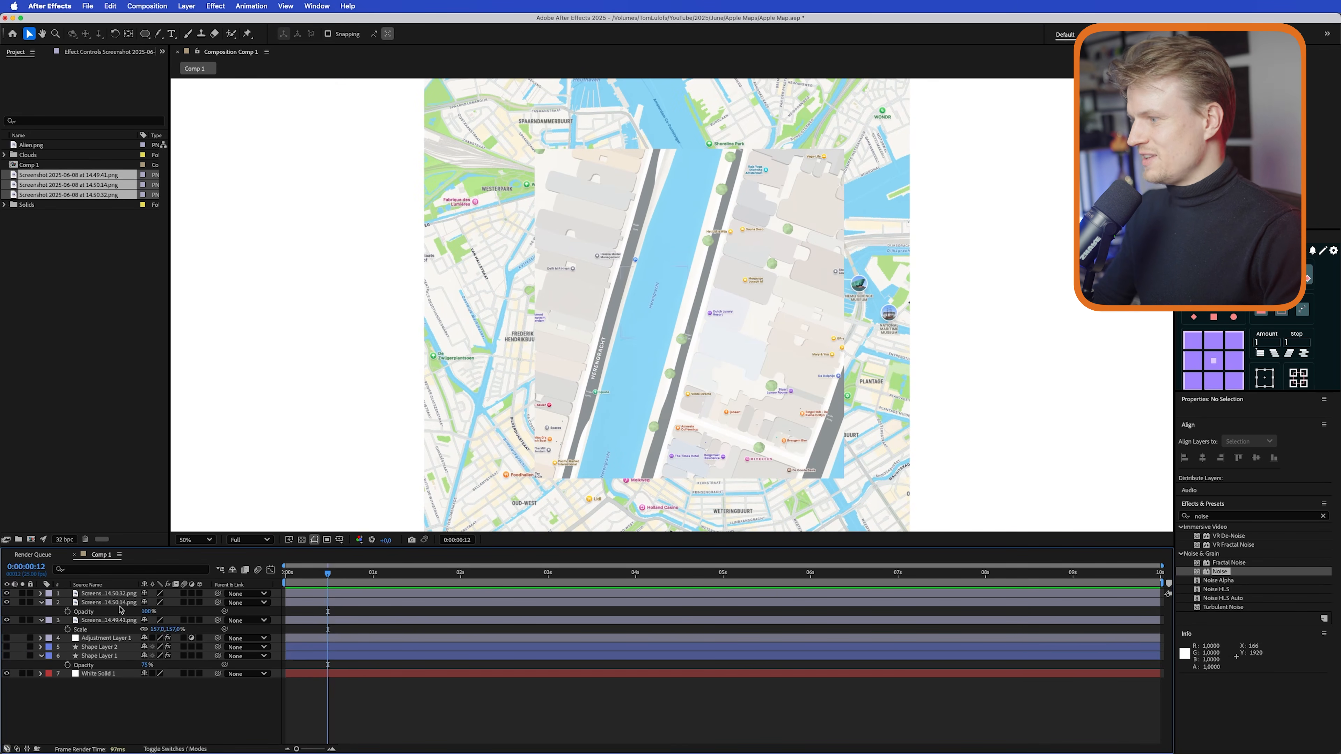
click(108, 593)
key(s)
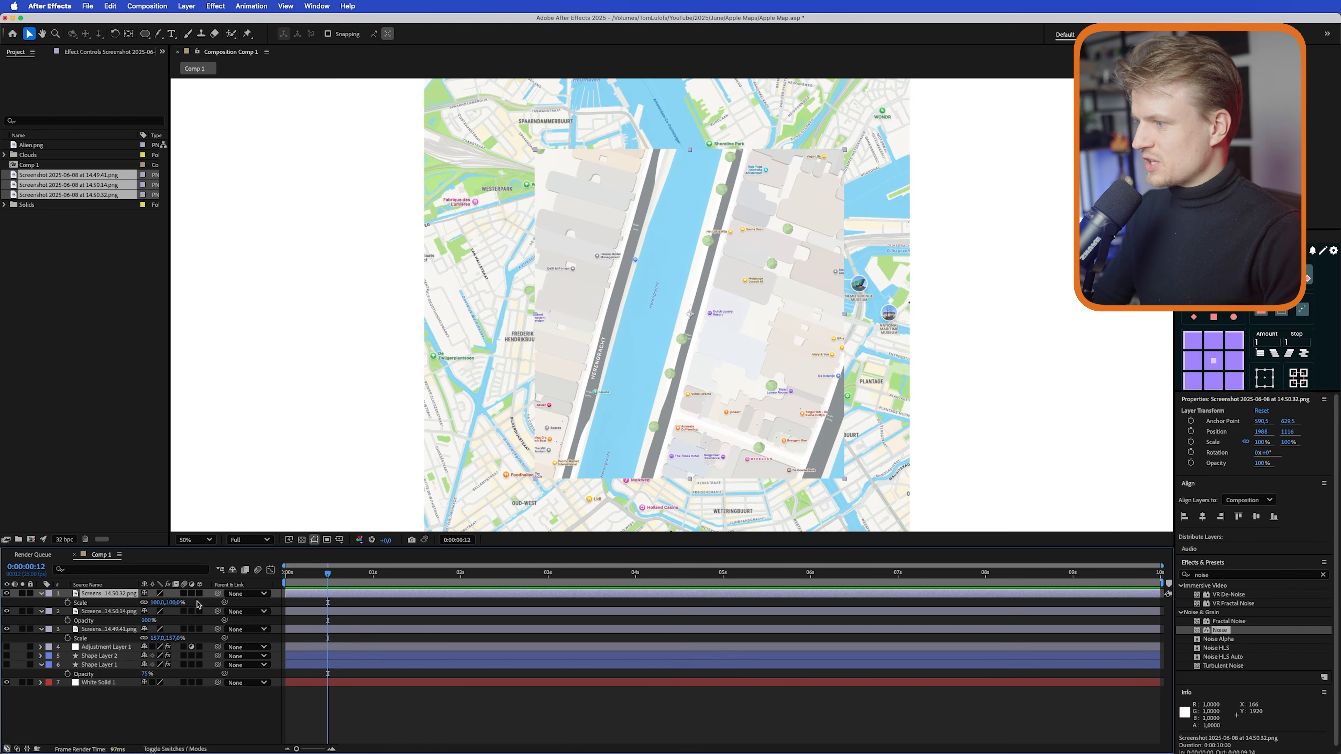
drag(176, 604, 127, 603)
scroll(713, 337, up, 1)
drag(714, 337, 642, 307)
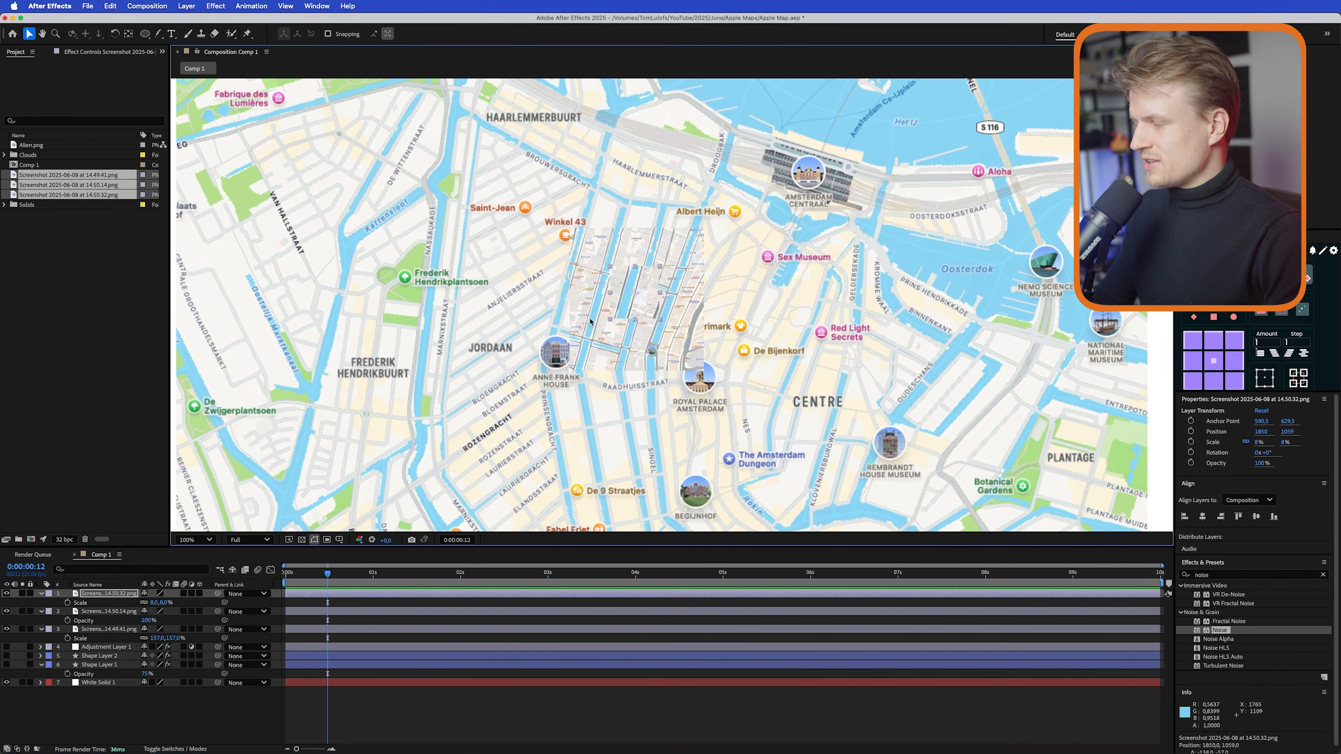
- Parent the closest-view and mid-range map layers to the widest map layer
click(113, 595)
shift+click(103, 612)
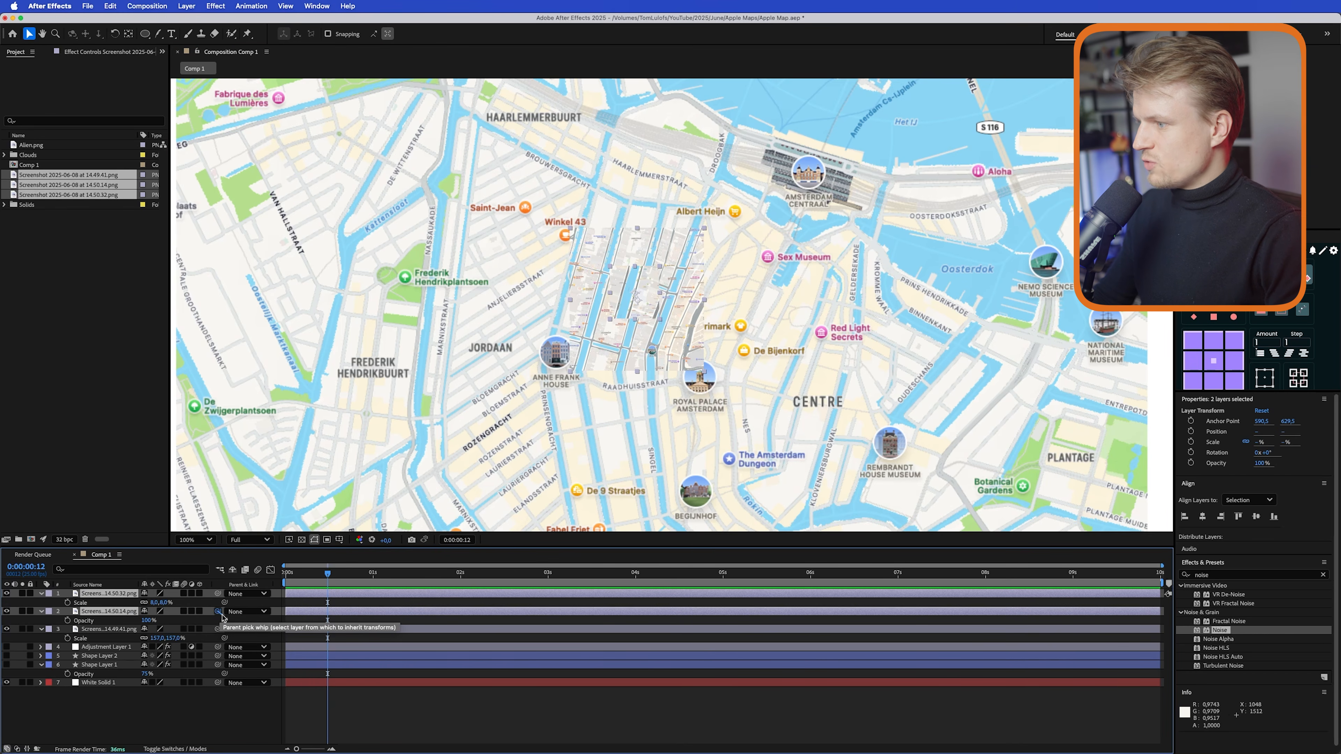
drag(186, 617, 109, 632)
- Add a Scale keyframe to the widest map layer and move that keyframe to frame 2
click(108, 631)
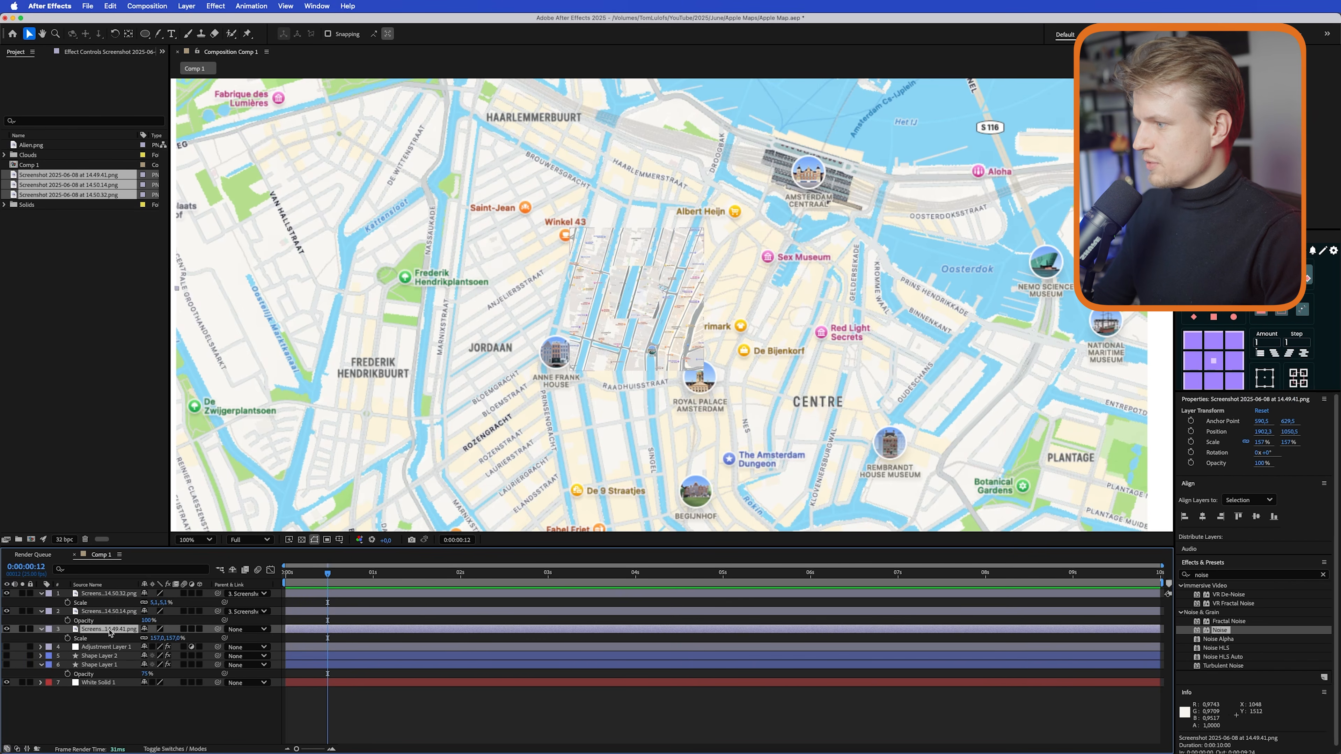
key(comma)
key(s)
key(s)
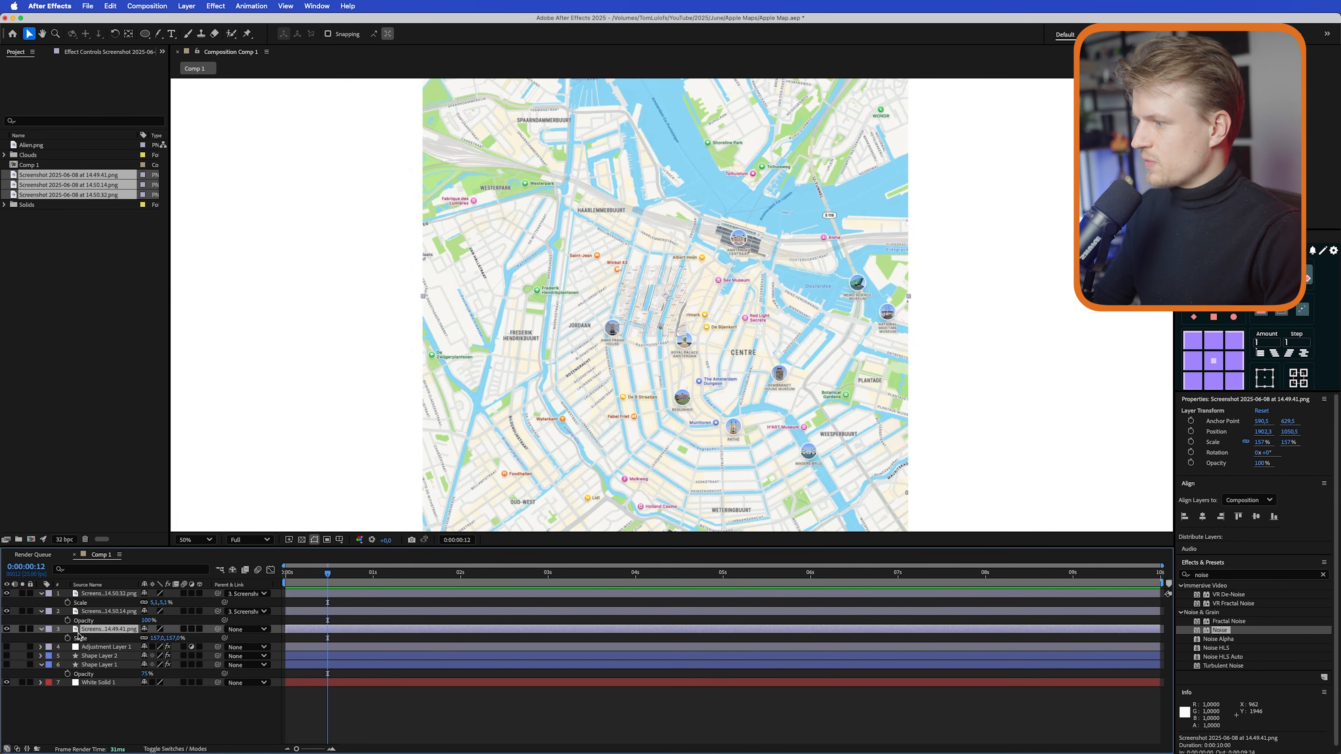
click(67, 638)
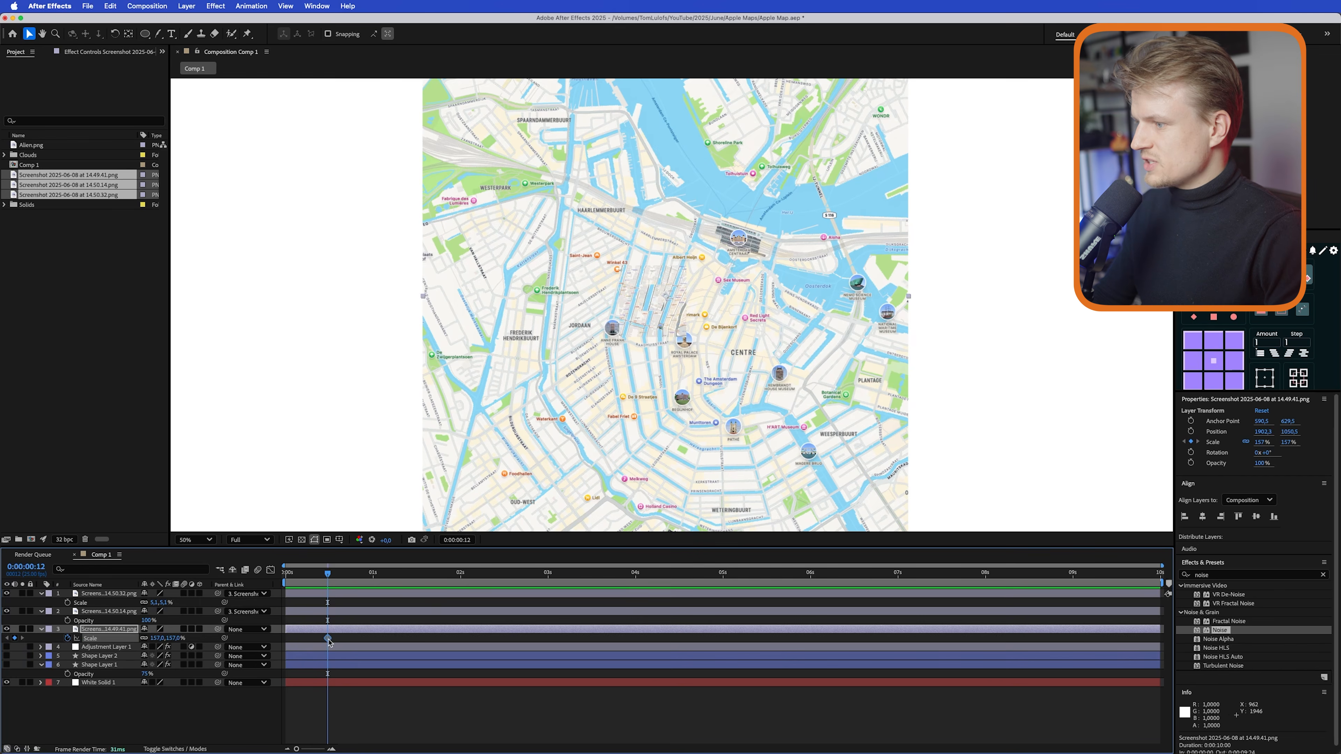
drag(328, 639, 293, 638)
- At frame 23, set the widest map's scale to 1057%
drag(323, 571, 368, 588)
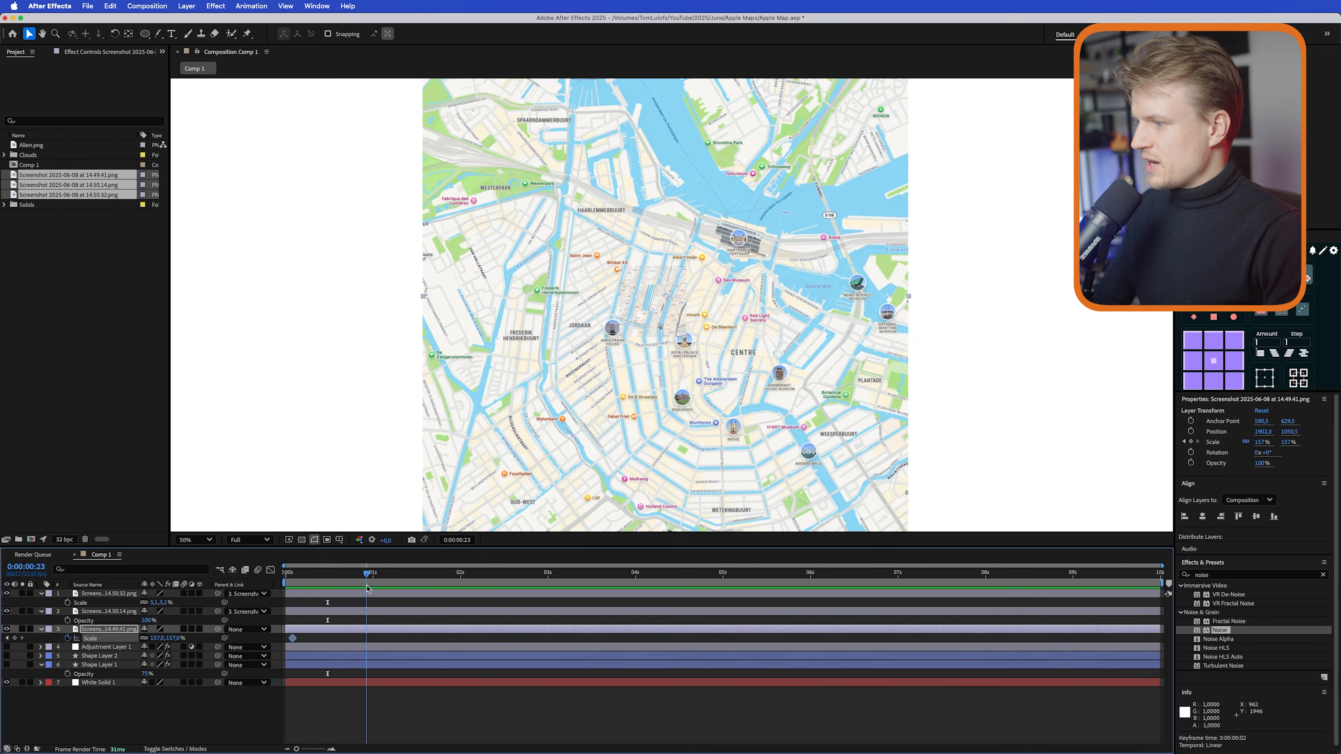
drag(173, 641, 739, 598)
scroll(743, 357, down, 2)
drag(742, 357, 755, 360)
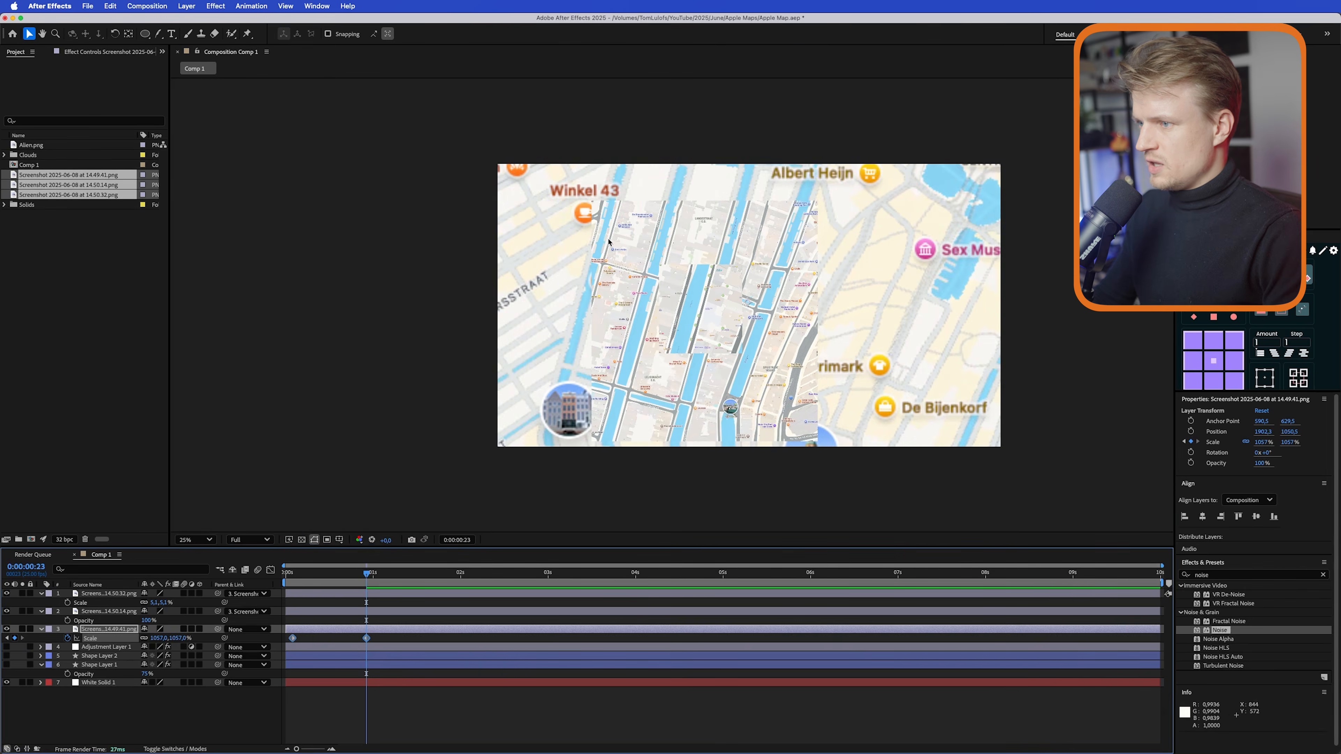
- Reposition the closest-view map over the mid-range map's central canal, at about 564.5, 661.4
scroll(646, 263, up, 2)
click(105, 593)
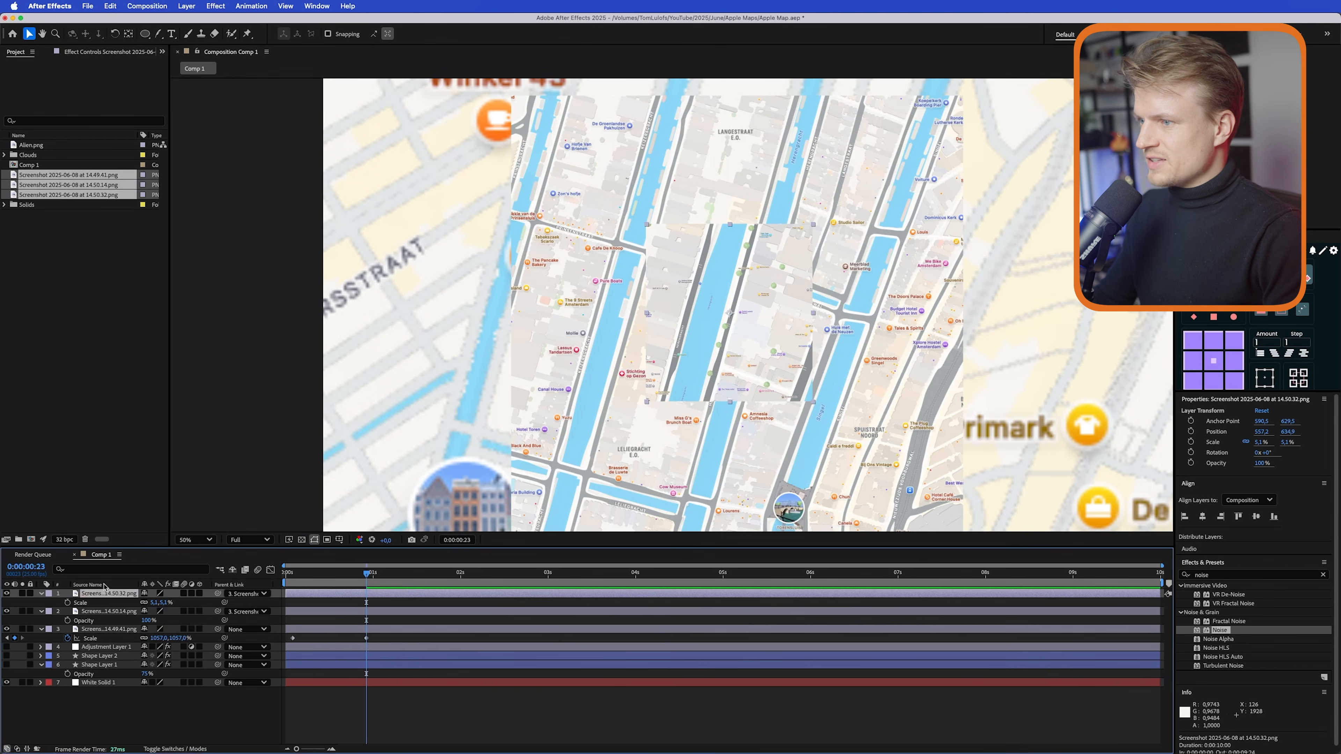
drag(742, 345, 1002, 313)
scroll(999, 352, up, 2)
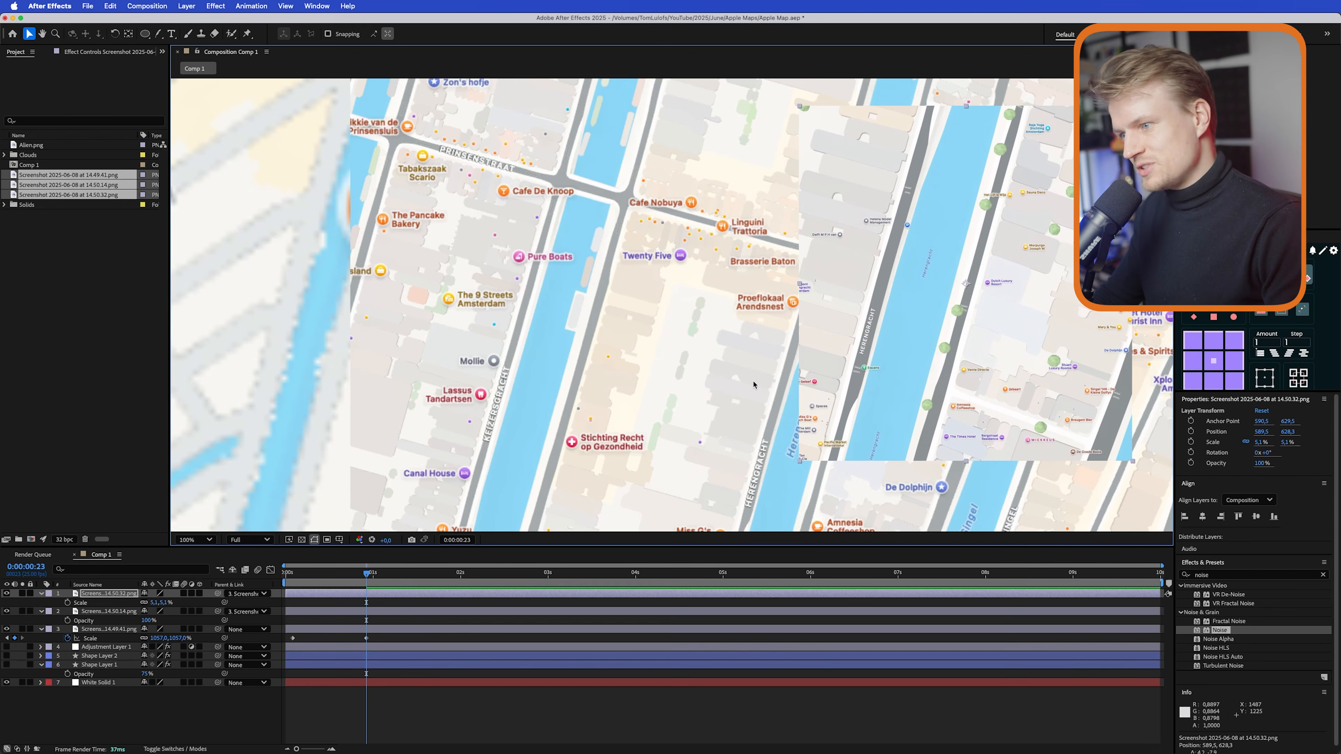
scroll(844, 330, down, 1)
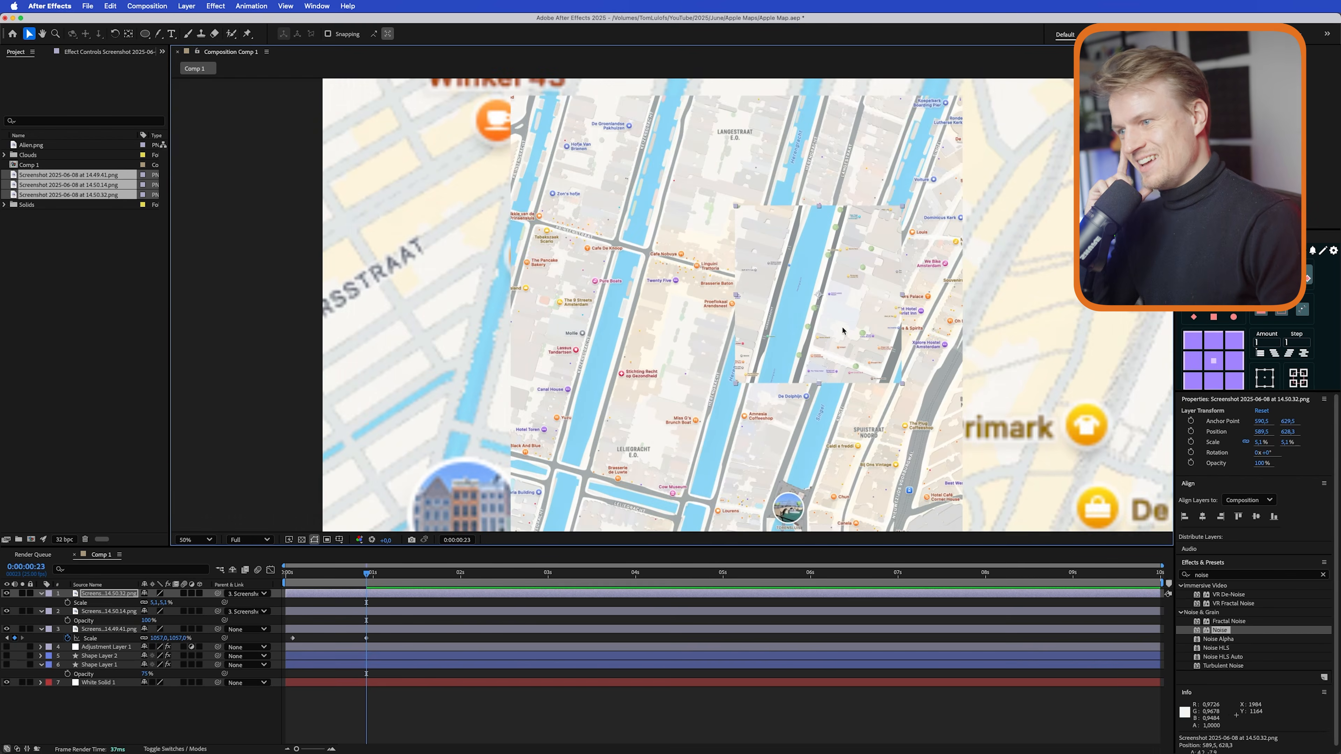
scroll(809, 351, up, 2)
drag(875, 277, 739, 311)
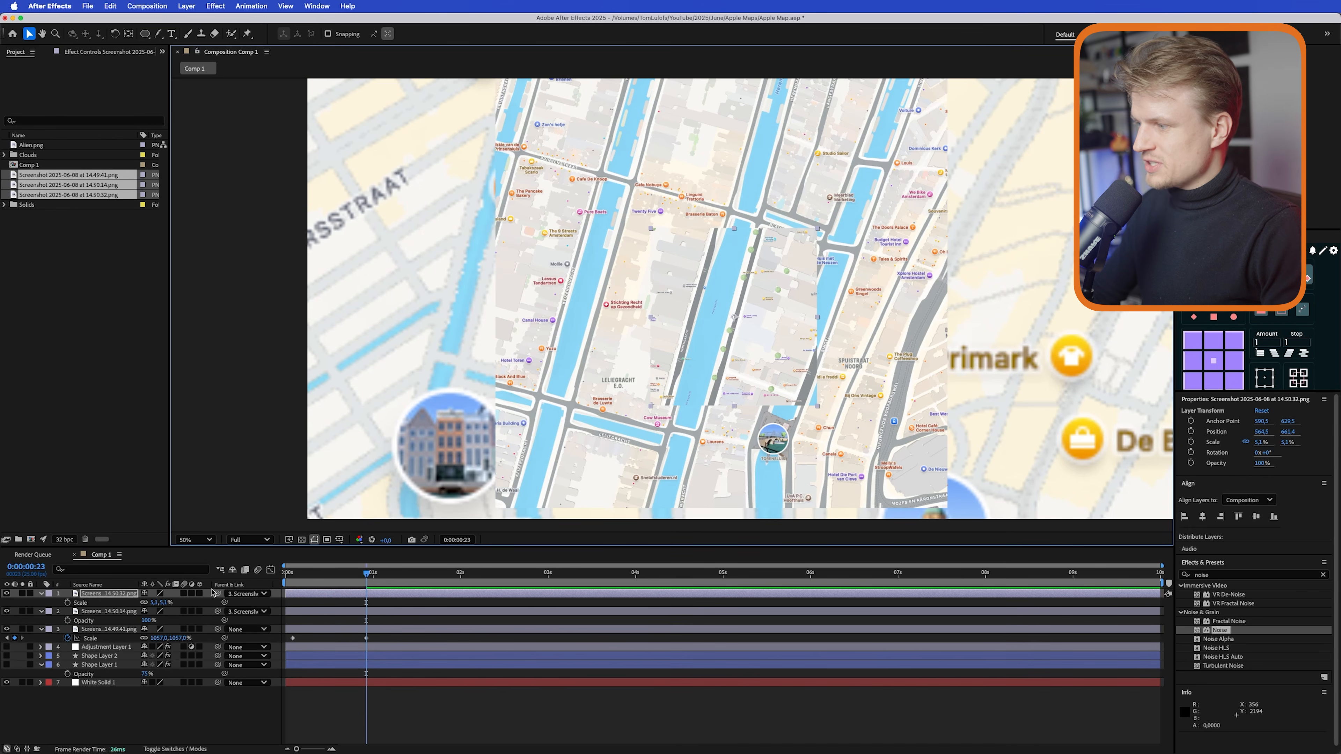
- Scale the closest-view map to 3.6% and align its canal with the map beneath, adjusting opacity for matching and restoring it to 100%
drag(168, 603, 159, 604)
key(period)
drag(816, 335, 803, 356)
key(s)
key(t)
mouse_move(148, 603)
mouse_down()
mouse_move(71, 606)
mouse_move(153, 606)
mouse_up()
drag(712, 355, 725, 304)
key(s)
drag(165, 603, 170, 602)
key(t)
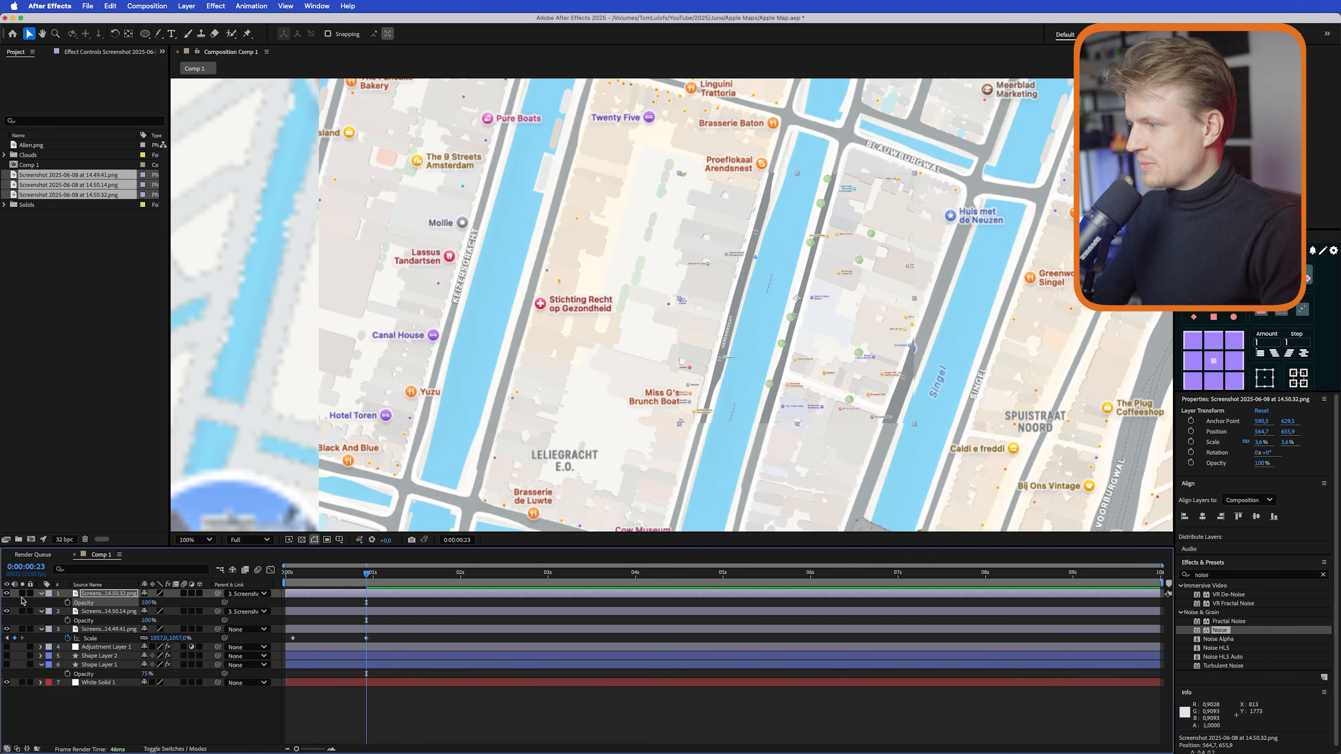
- Set the widest map's scale keyframe at frame 23 to 2547% and select the closest-view map layer
drag(169, 638, 807, 626)
click(117, 596)
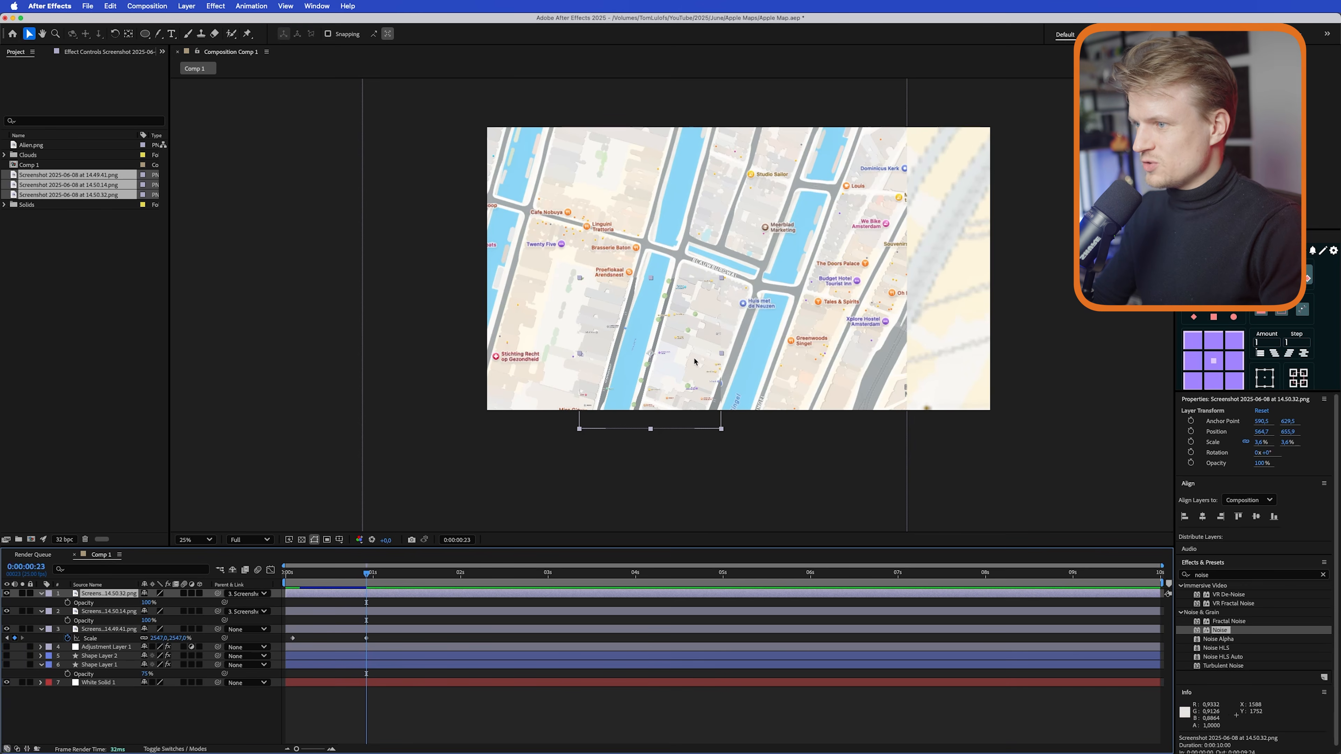
- Move the widest map's anchor point onto the central canal, at about 562.8, 653.4, and set its frame 23 scale to 5067%
click(177, 639)
click(88, 632)
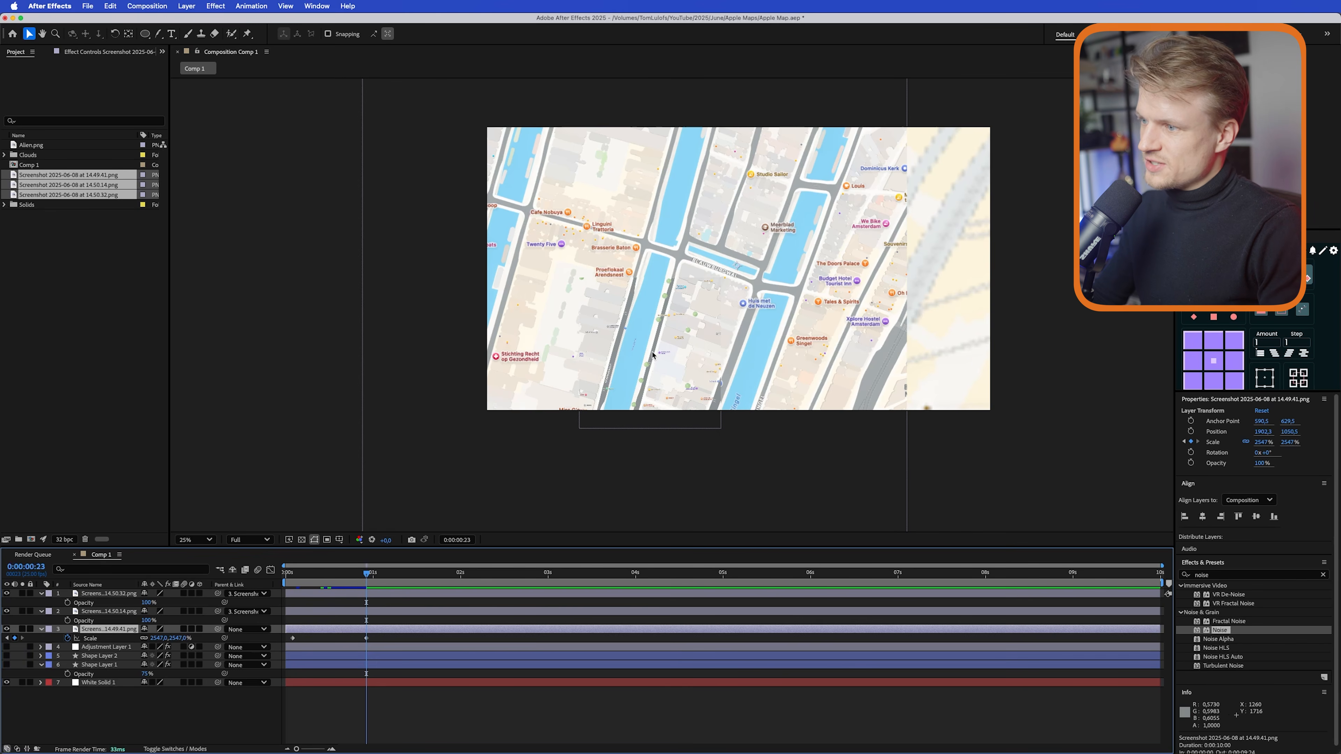
click(128, 33)
scroll(668, 309, up, 2)
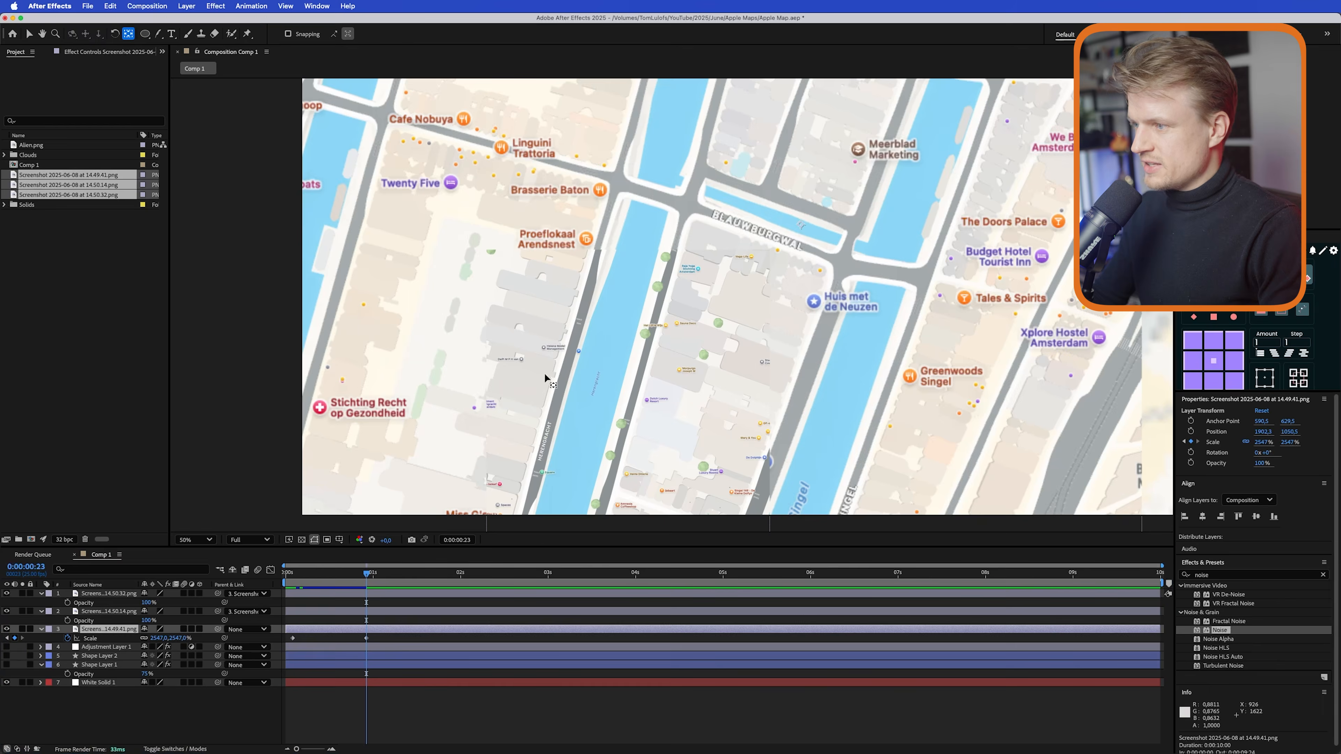
click(122, 630)
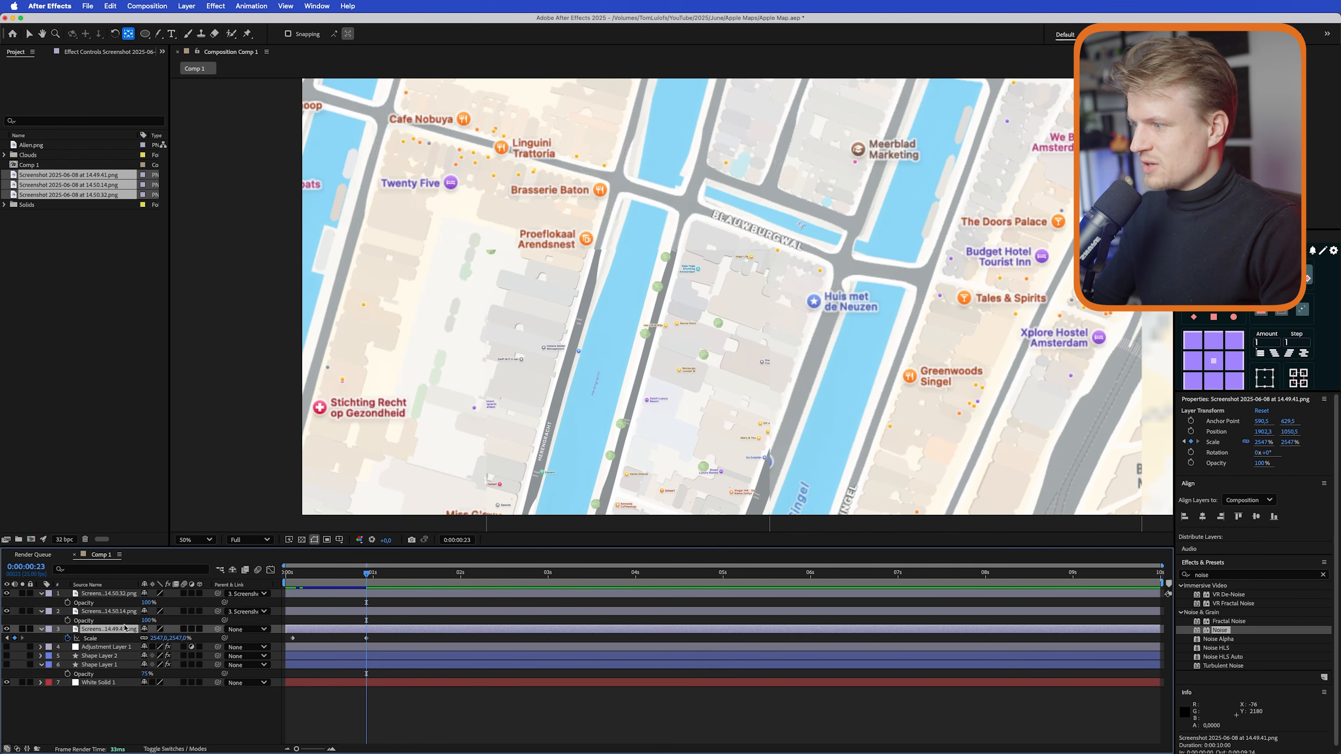
drag(808, 223, 790, 242)
drag(705, 404, 618, 387)
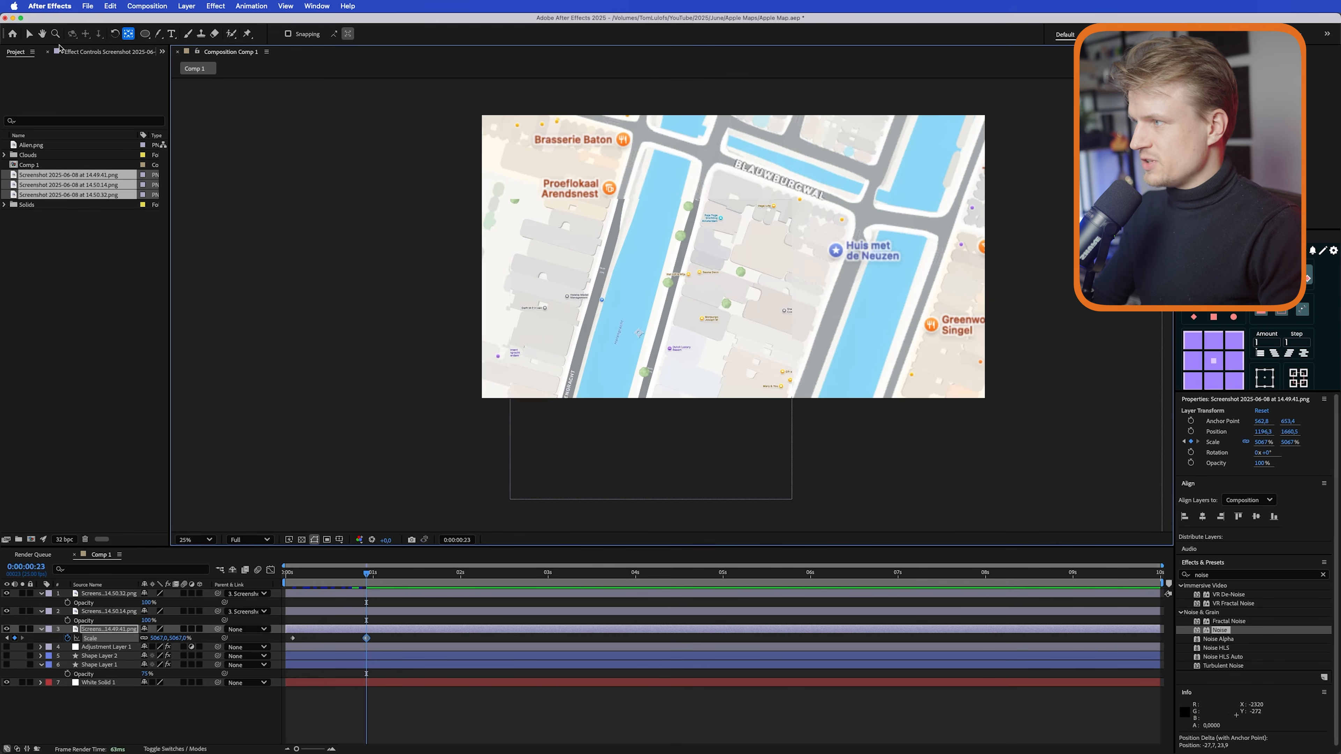
- Reposition the widest map at about 1748.3, 980.5 and set its scale at frame 23 to 6047%
click(29, 34)
drag(722, 403, 793, 314)
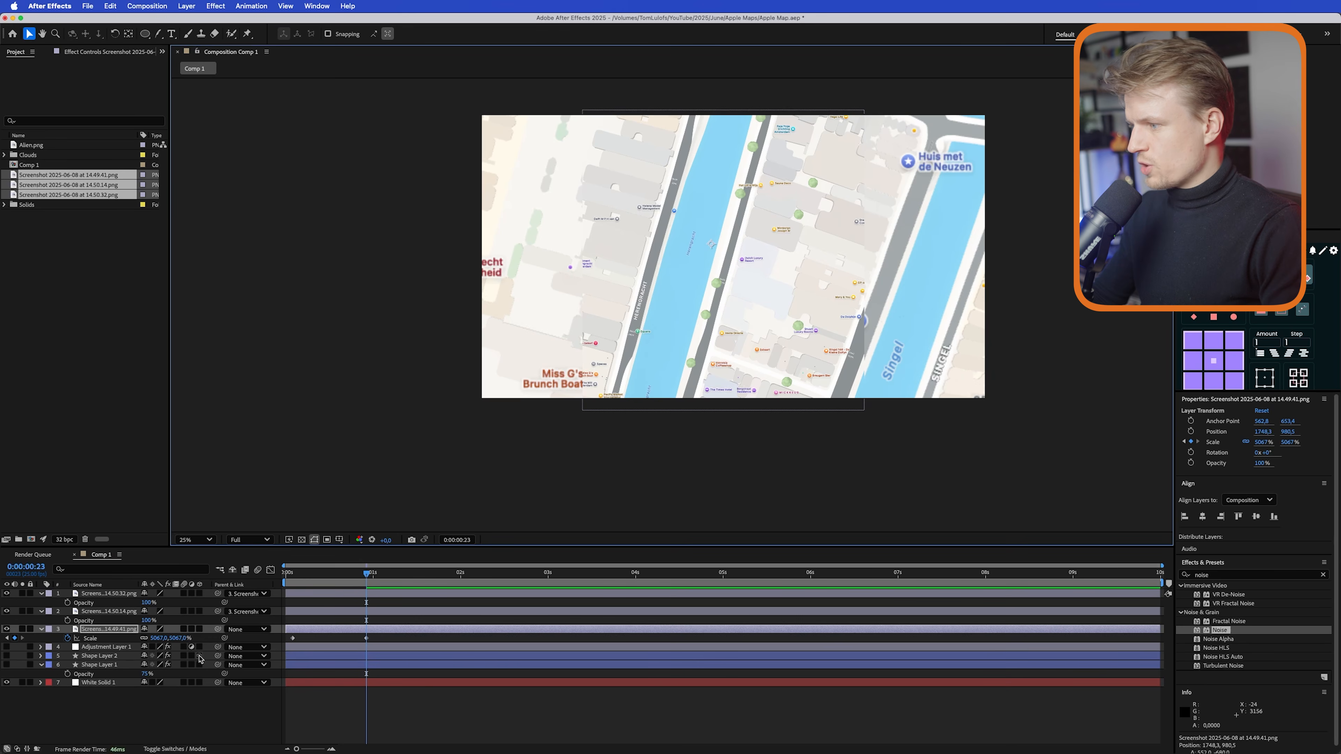
drag(181, 639, 234, 638)
click(127, 708)
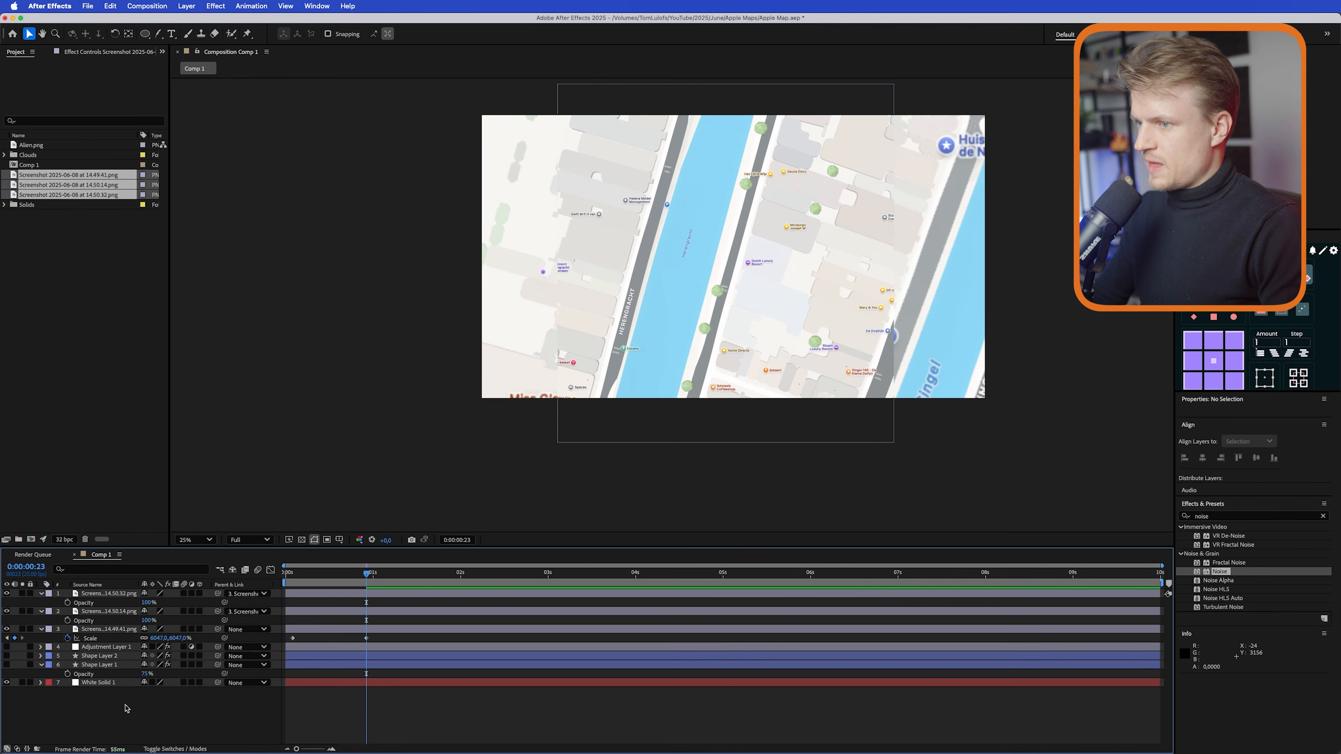
- Reposition the widest map at about 1868.5, 1148.5 and try motion blur on it at frame 4
drag(370, 576, 301, 579)
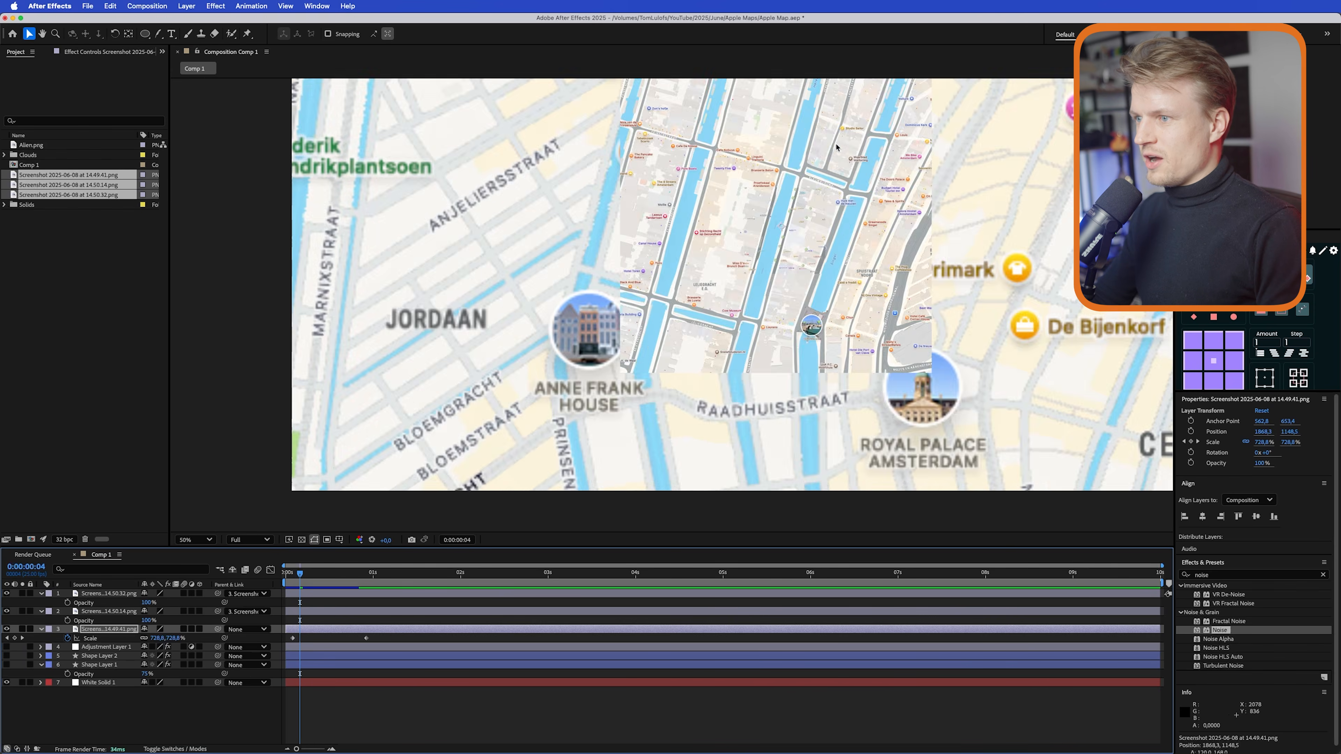
key(comma)
drag(185, 630, 185, 605)
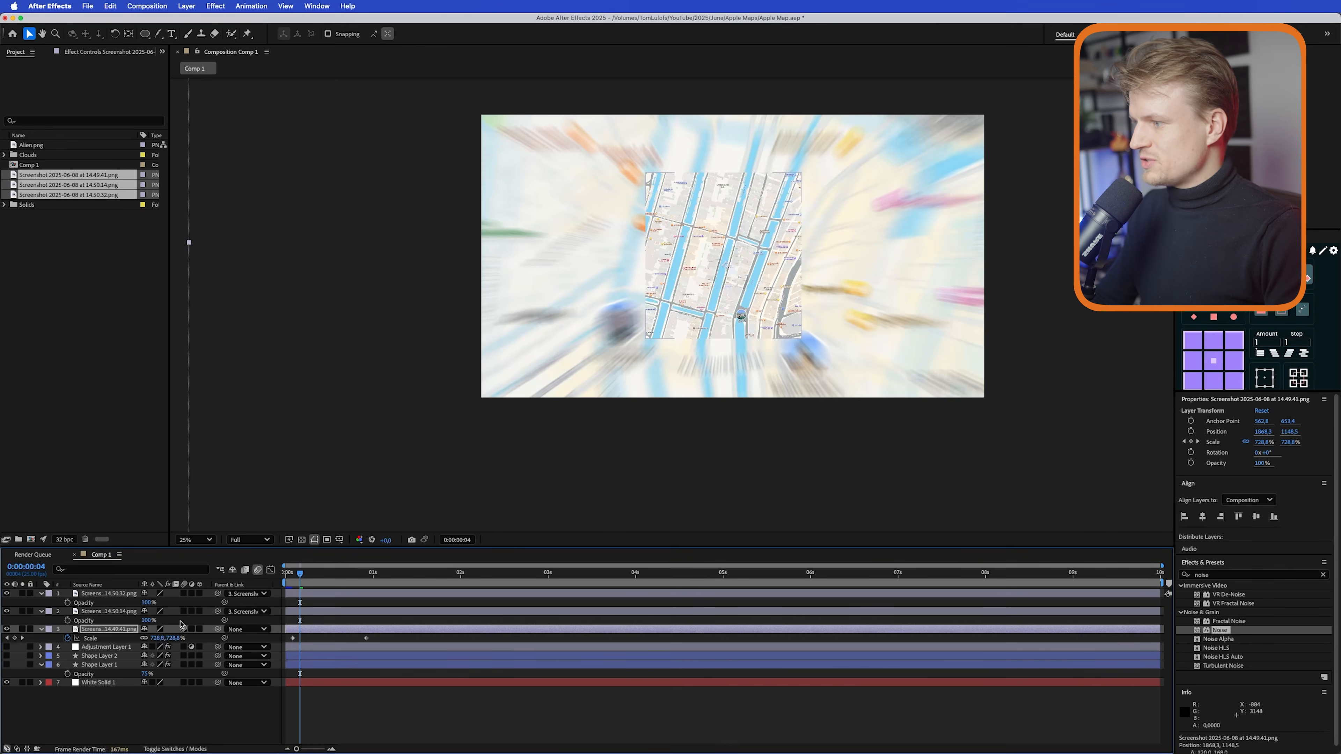
click(185, 629)
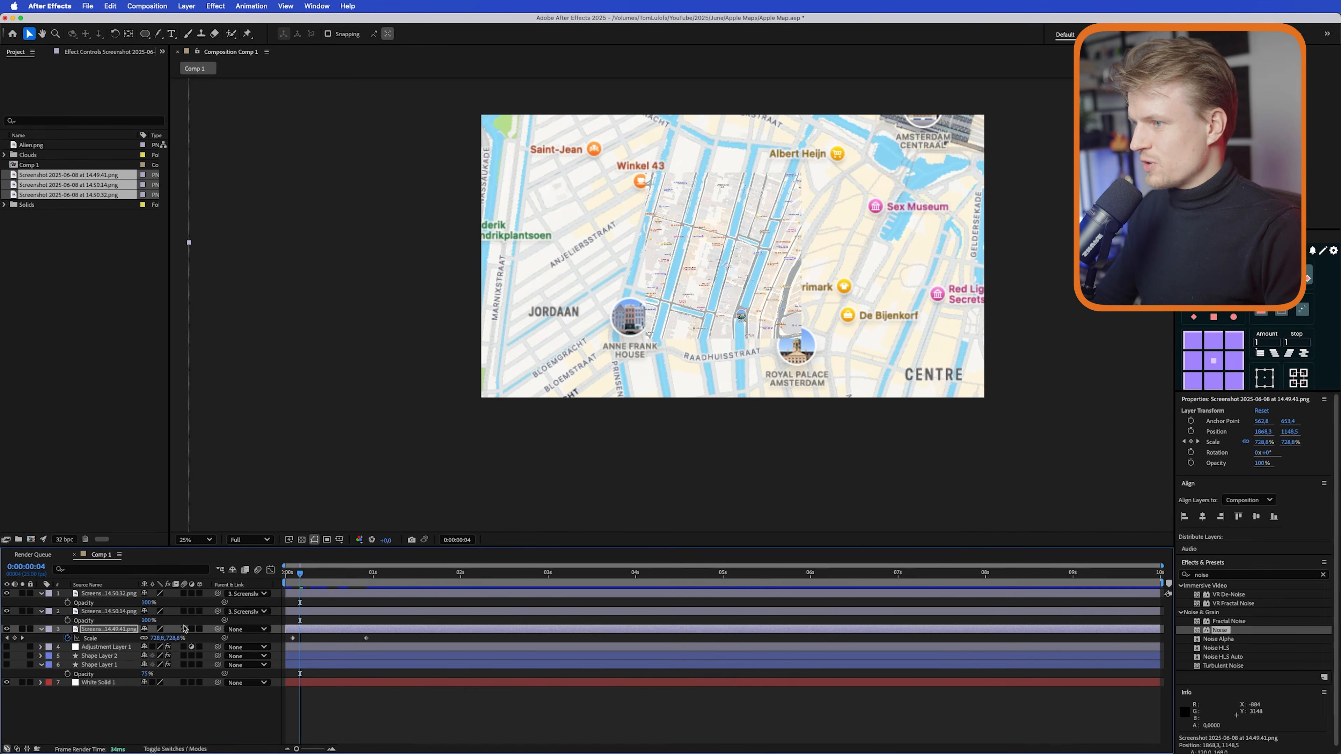
- Add a rectangular mask covering the whole mid-range map layer and set its feather to 138 pixels
click(122, 611)
drag(145, 34, 188, 35)
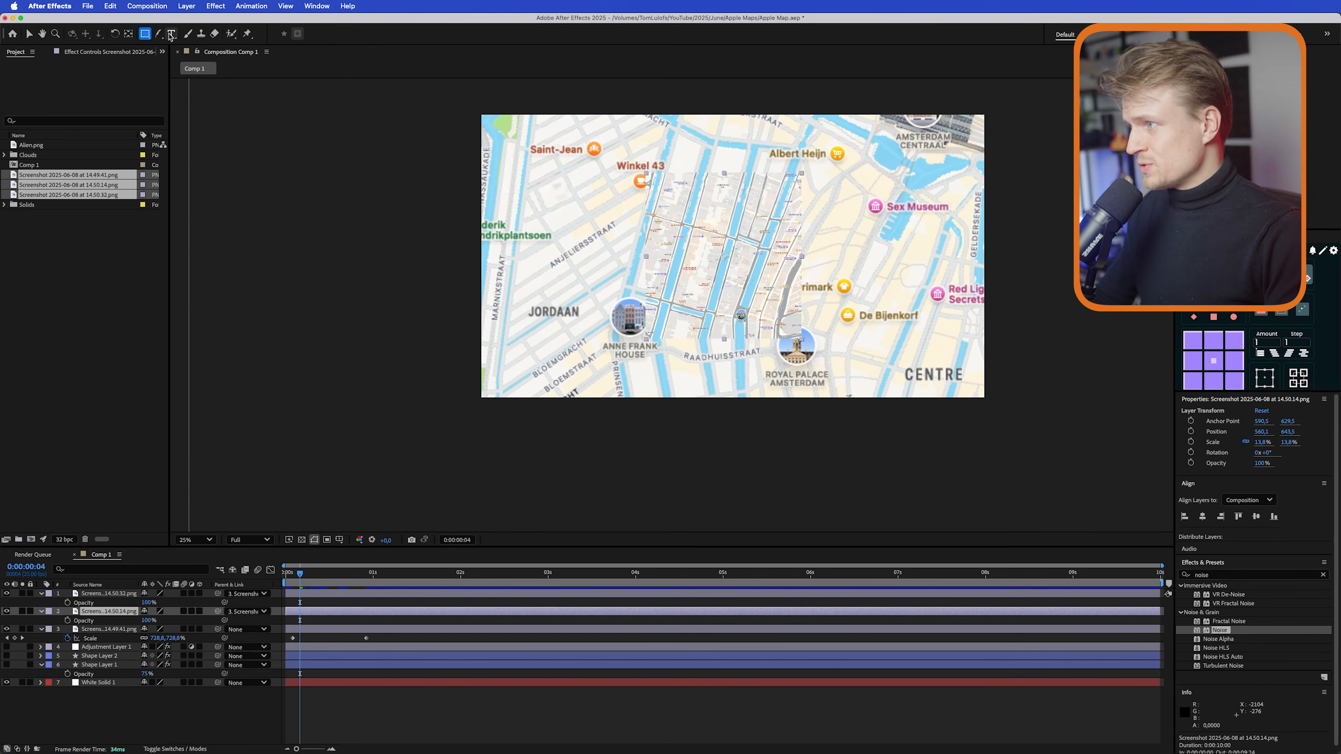
double_click(145, 33)
key(v)
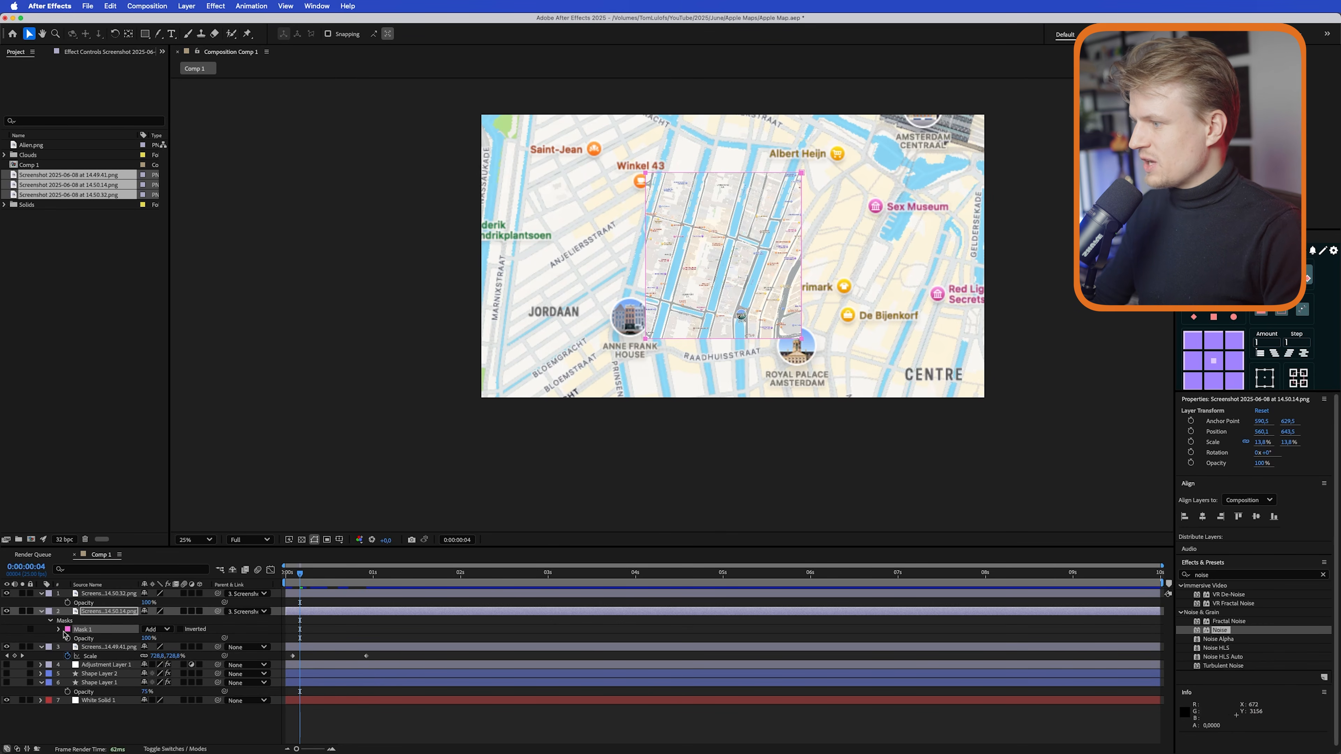
key(f)
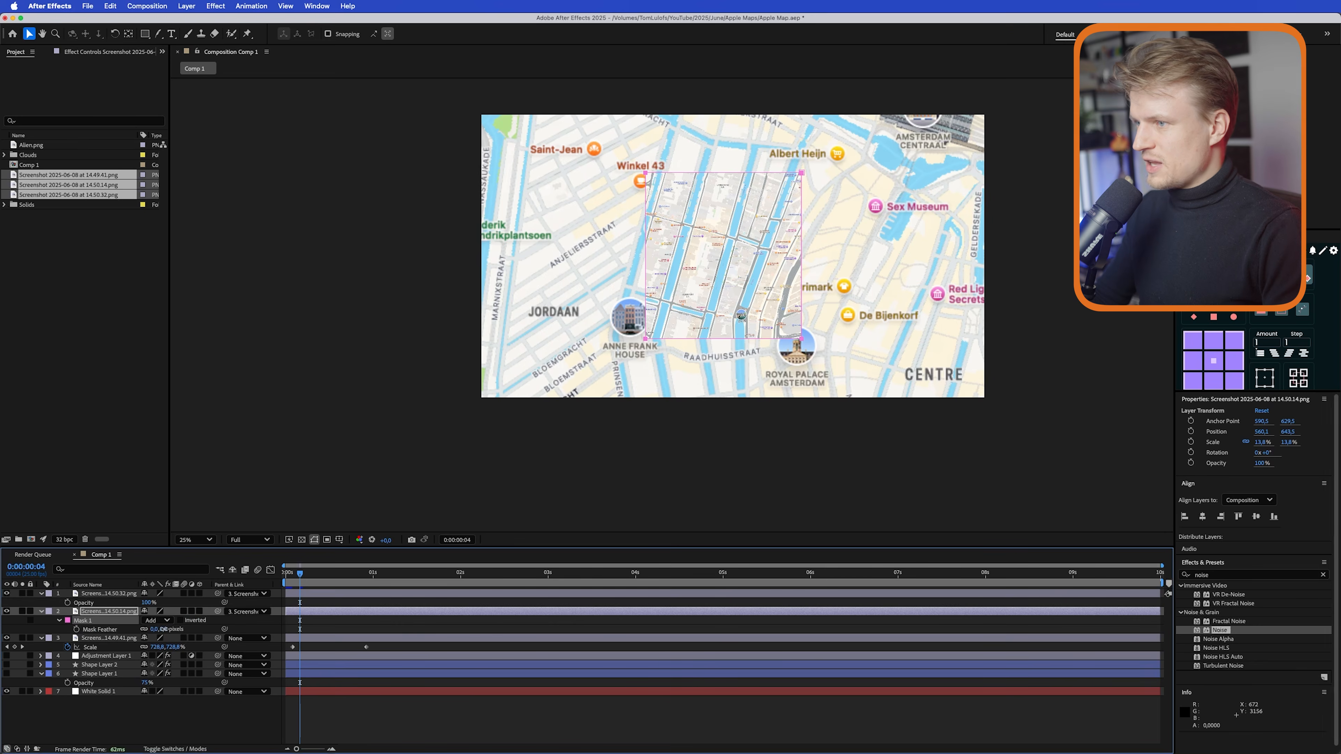
drag(164, 629, 236, 629)
scroll(740, 295, up, 2)
drag(750, 275, 609, 342)
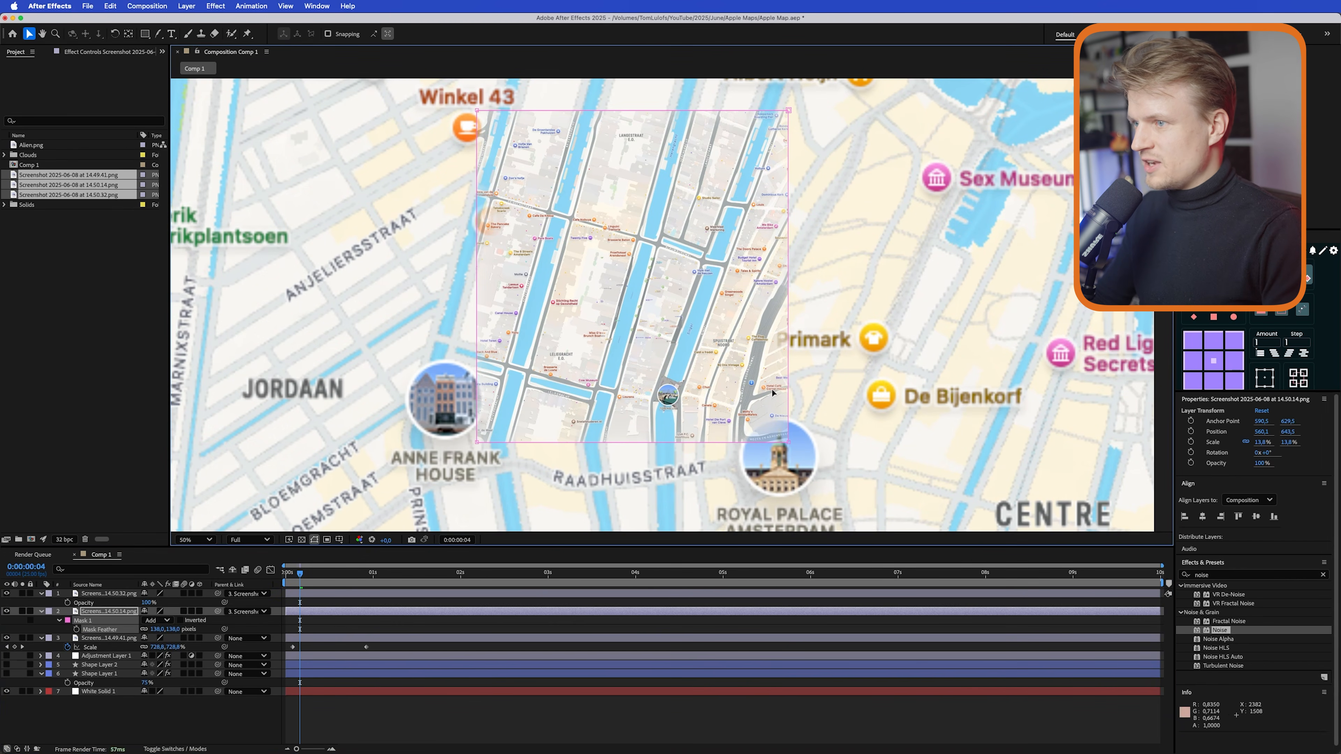
- Set the mid-range map's mask expansion to -122 pixels and enable motion blur on the mid-range and widest maps
click(59, 622)
click(59, 622)
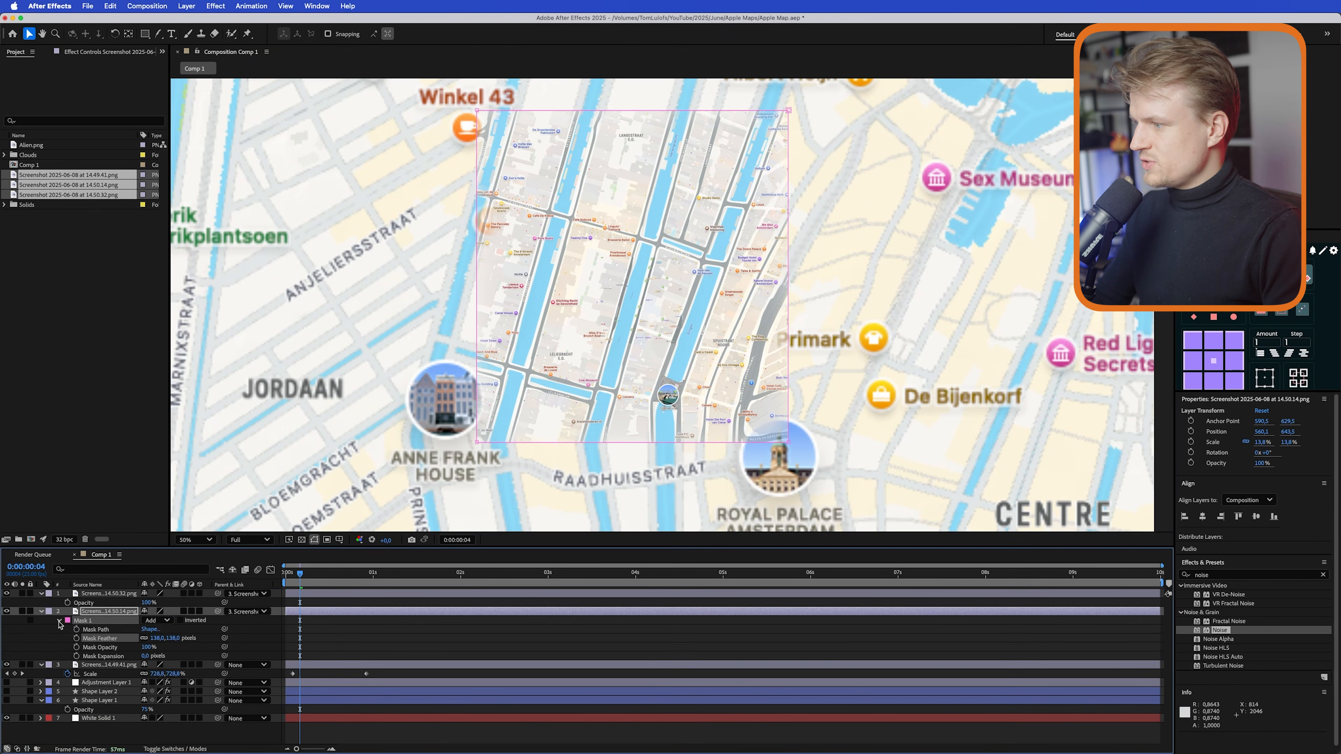
click(101, 659)
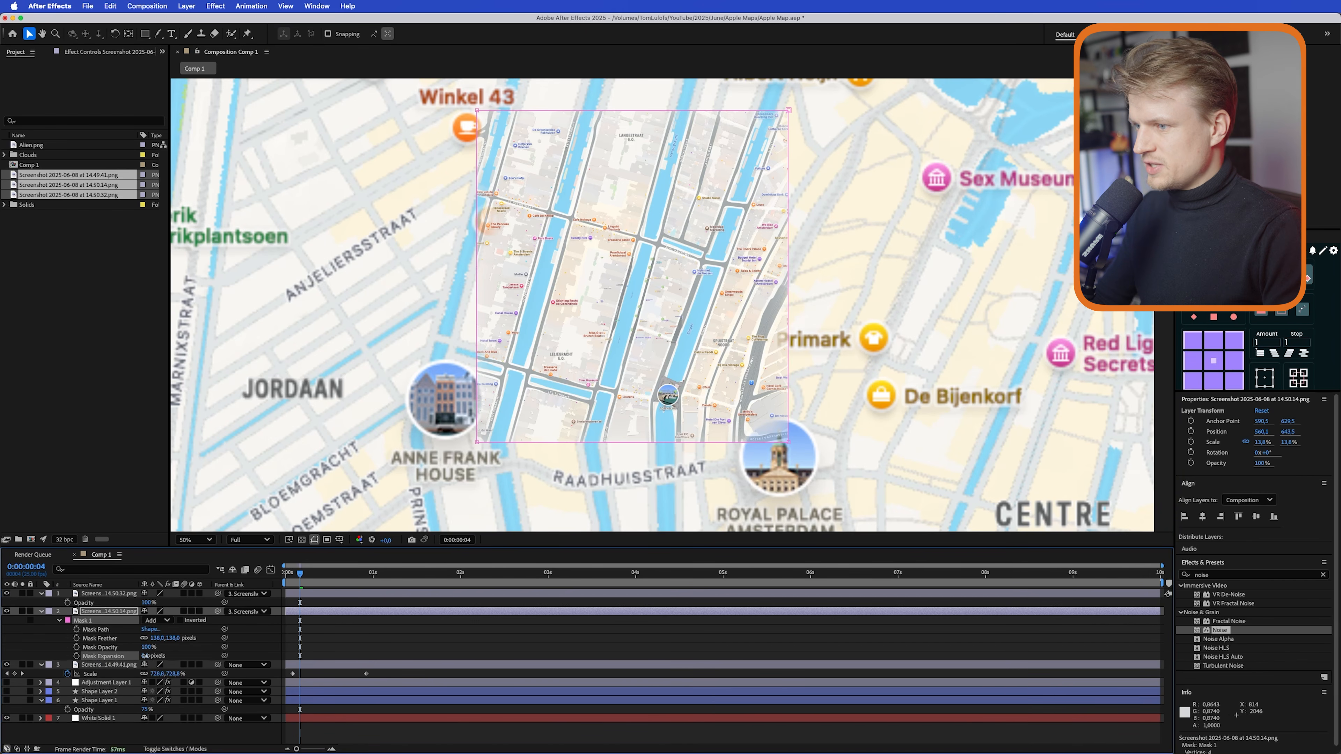
drag(135, 658, 99, 658)
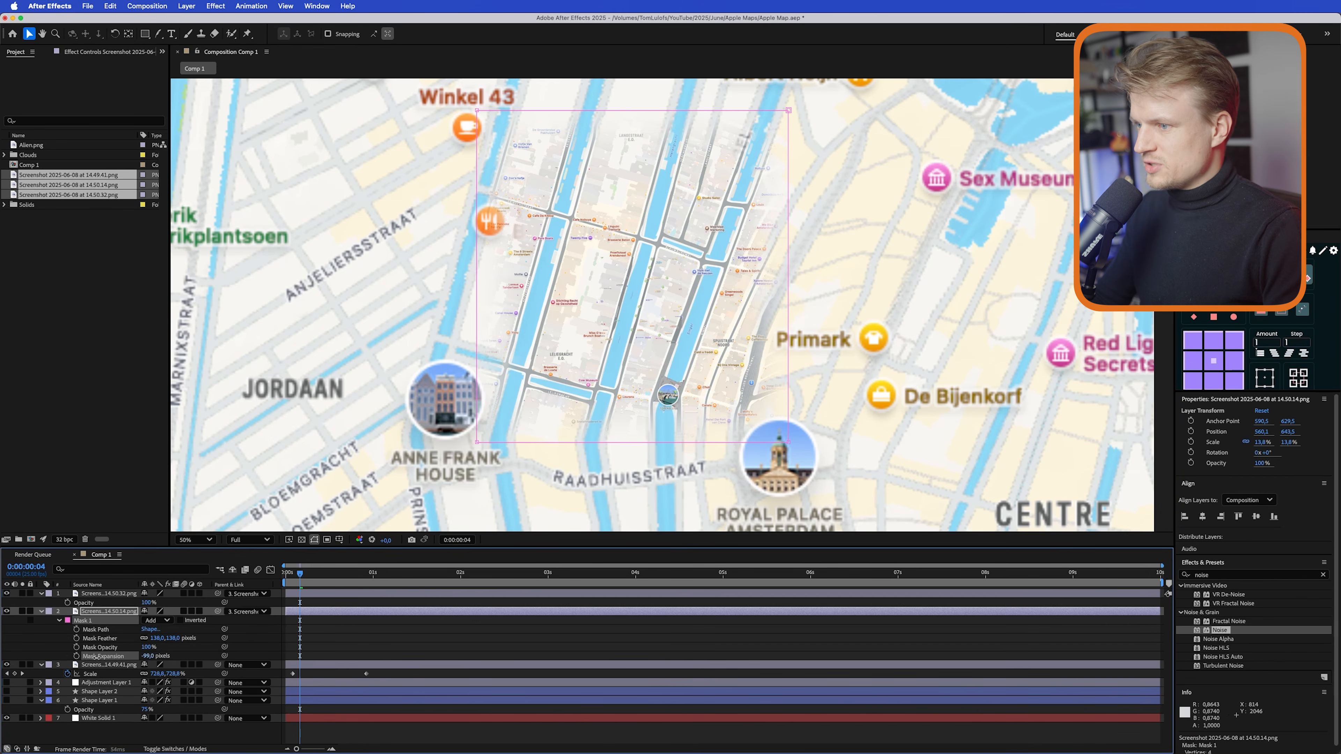
scroll(683, 316, down, 2)
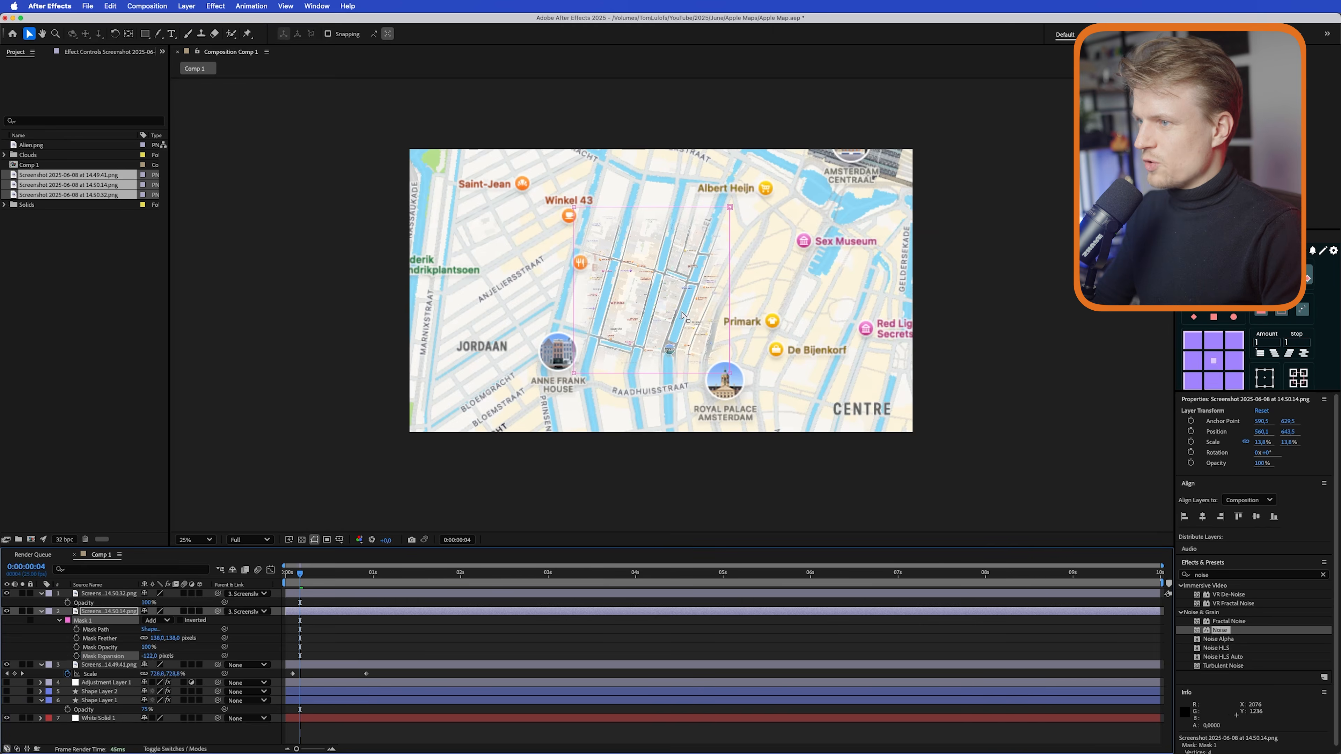
click(474, 627)
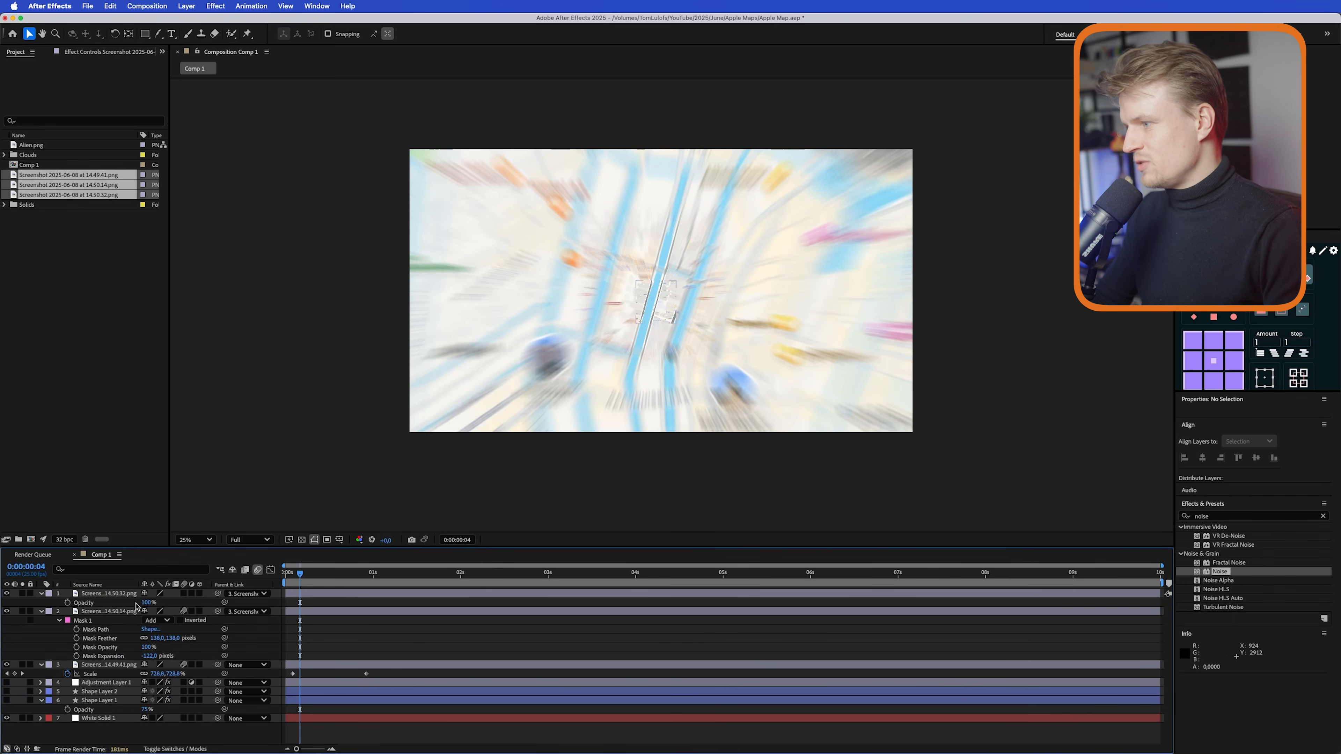
- At frame 23, add a rectangular mask covering the whole closest-view map layer and set its feather to 100 pixels
drag(300, 574, 367, 577)
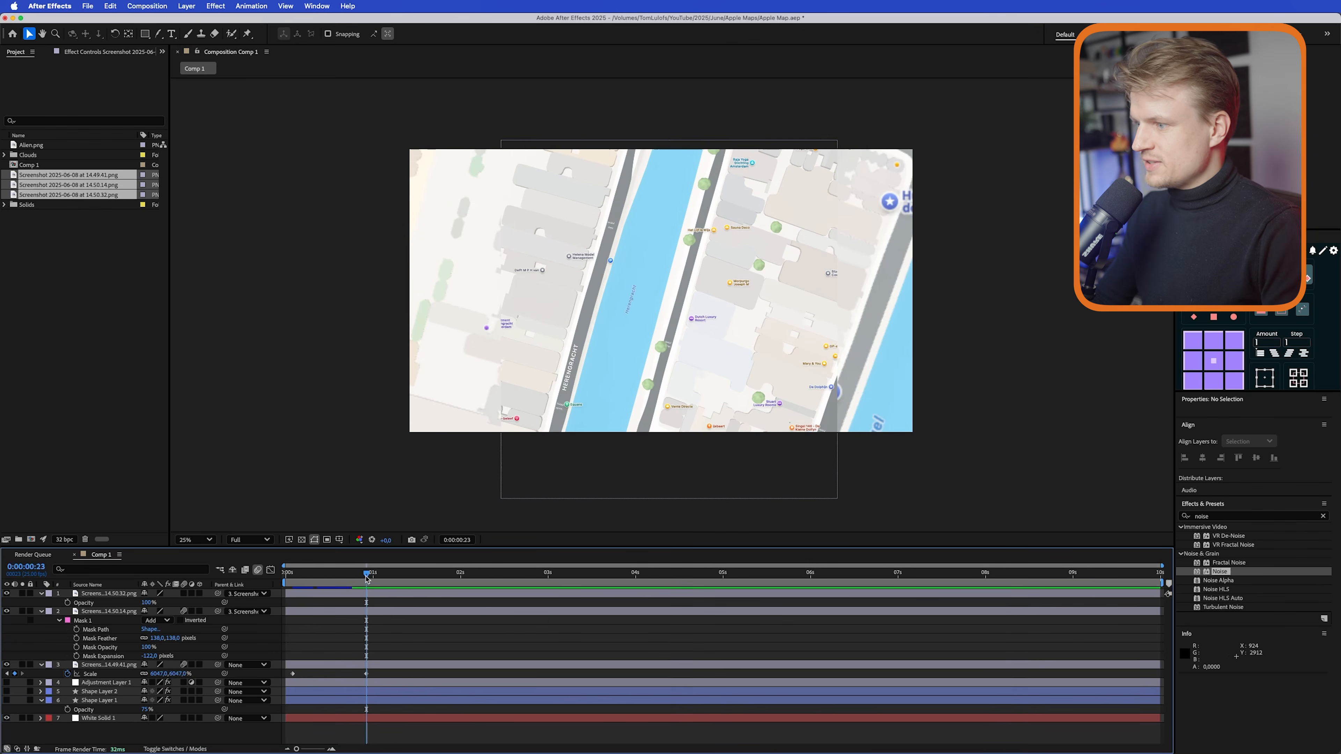
click(95, 595)
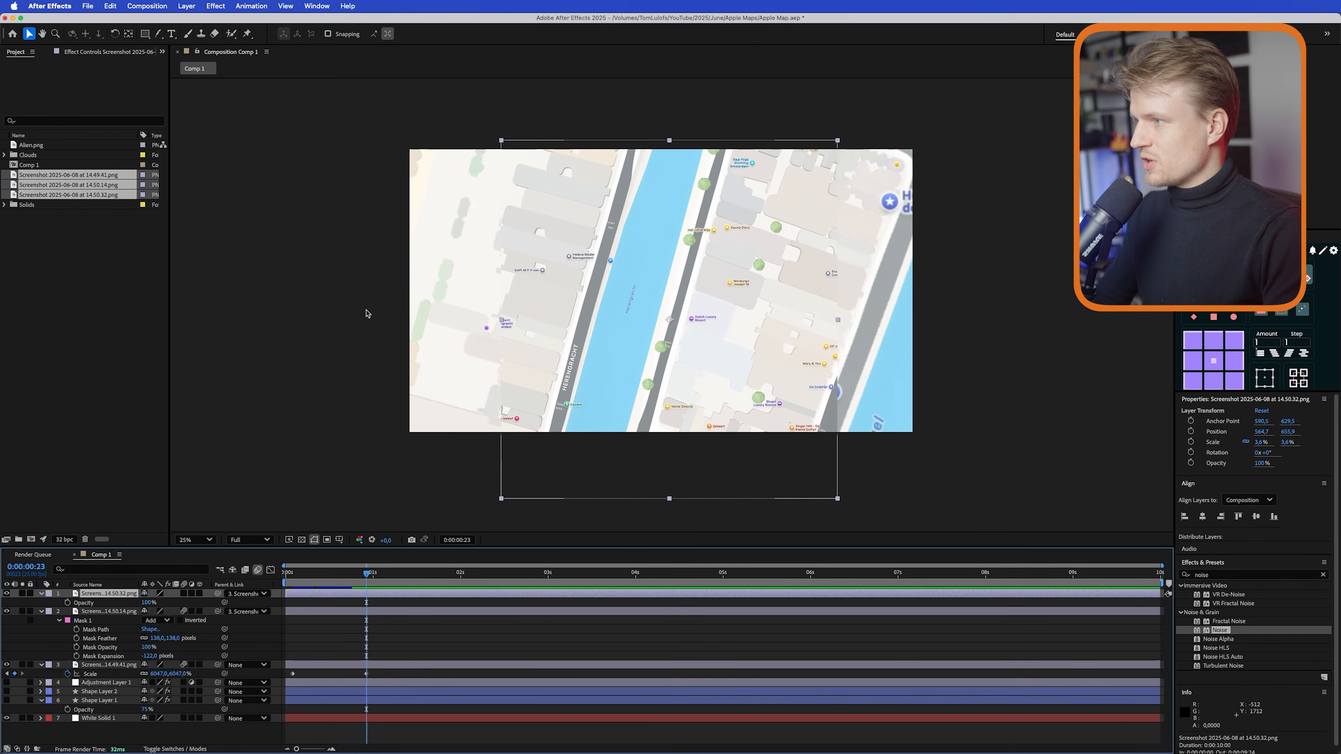
double_click(145, 34)
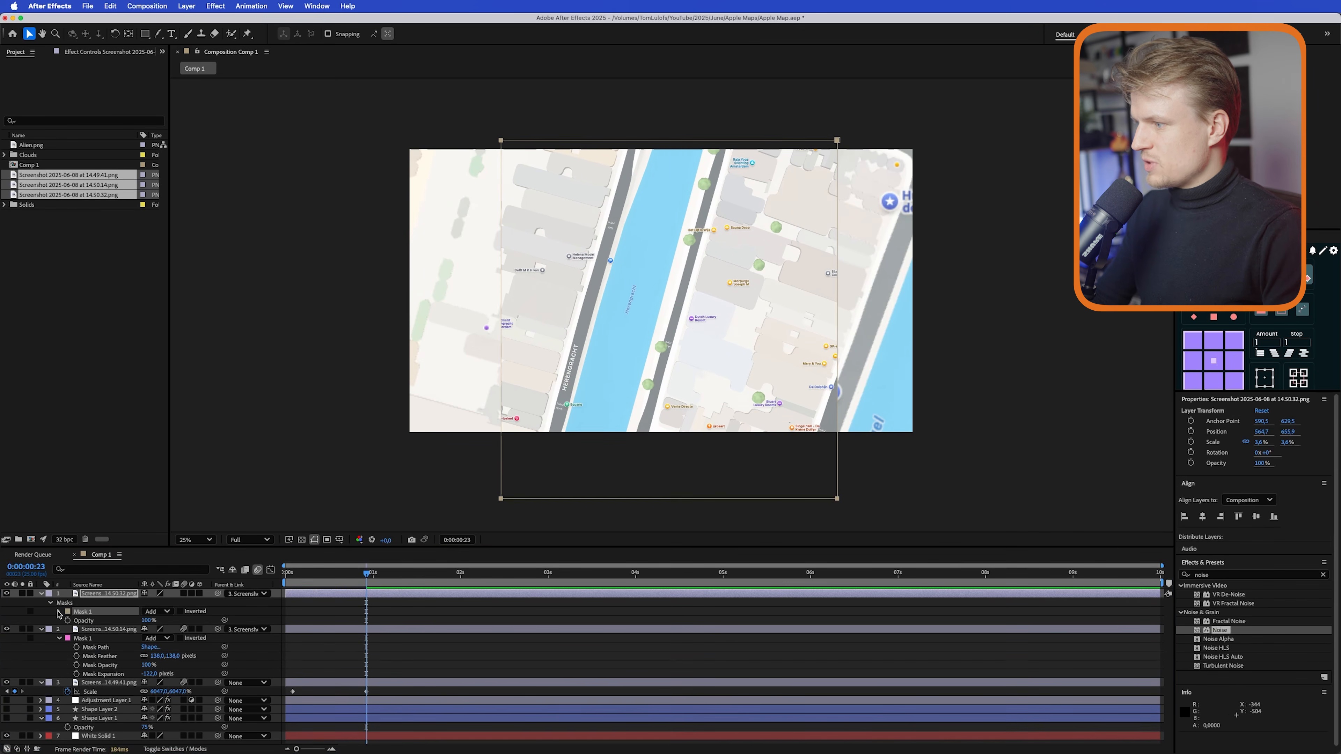
key(f)
click(162, 612)
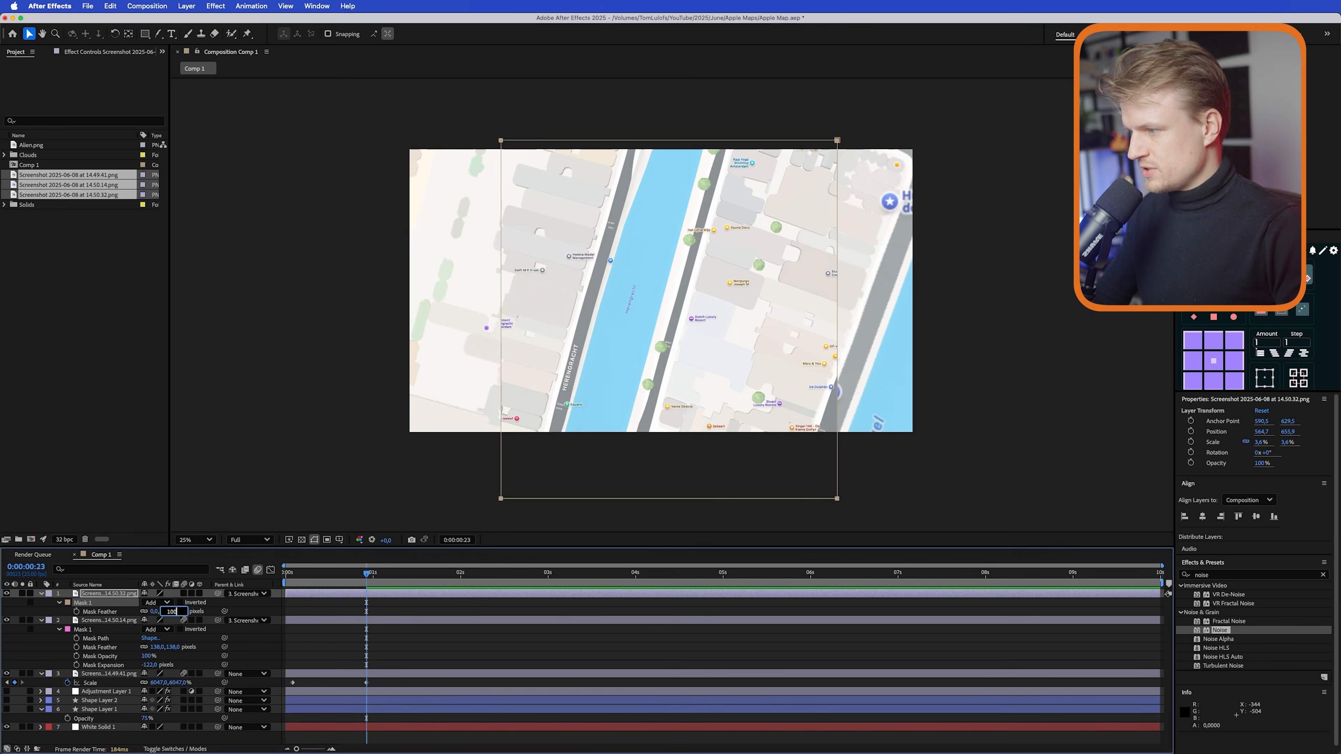
text(100)
key(Return)
- Set the closest-view map's mask expansion to about -124 pixels
click(59, 603)
click(59, 603)
drag(145, 639, 114, 644)
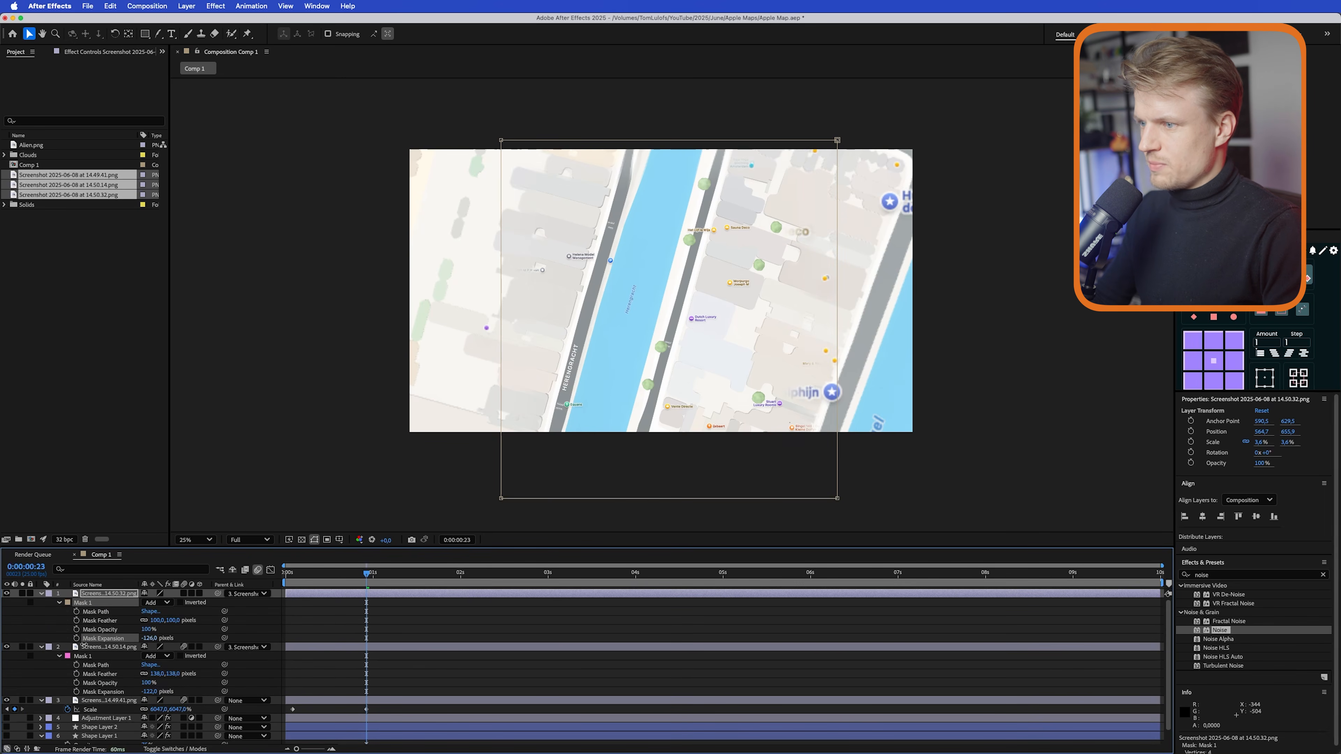
click(264, 320)
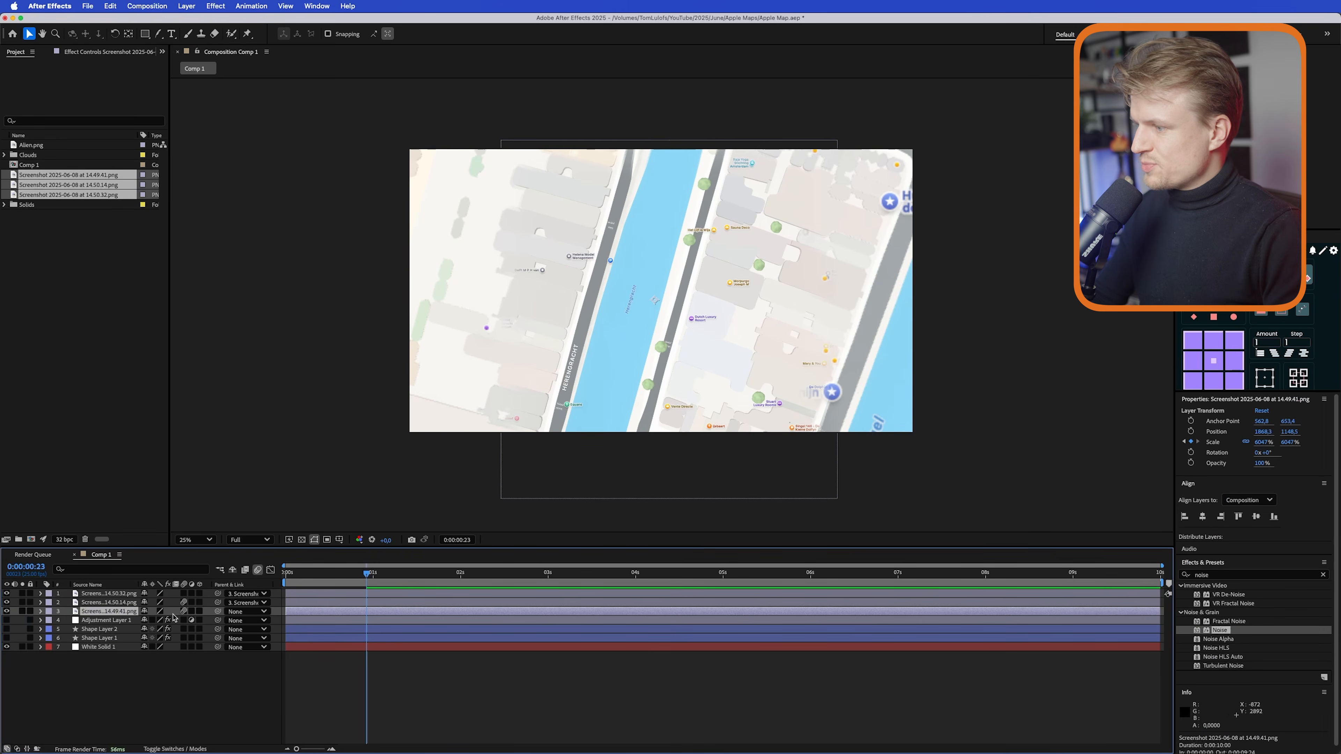
- Apply Easy Ease to both scale keyframes of the widest map and check the speed graph
key(u)
drag(392, 622, 278, 634)
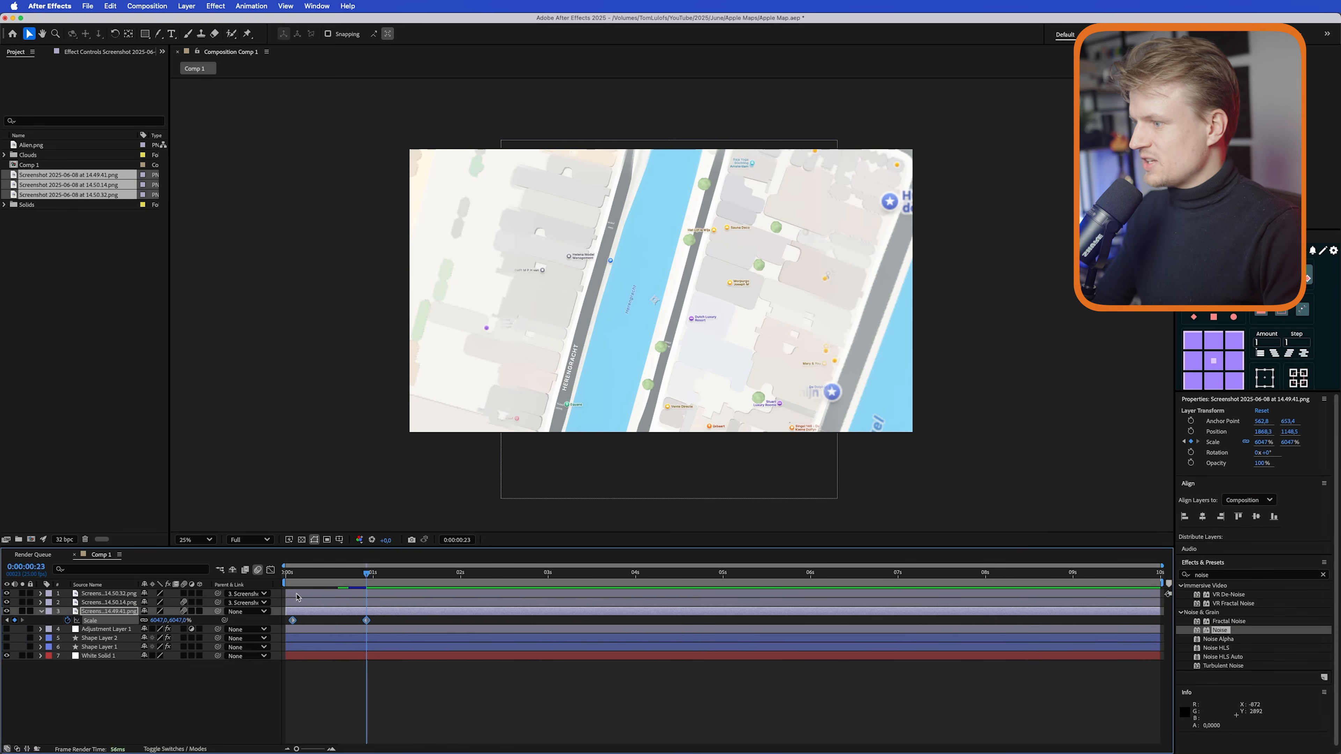
right_click(367, 626)
mouse_move(422, 742)
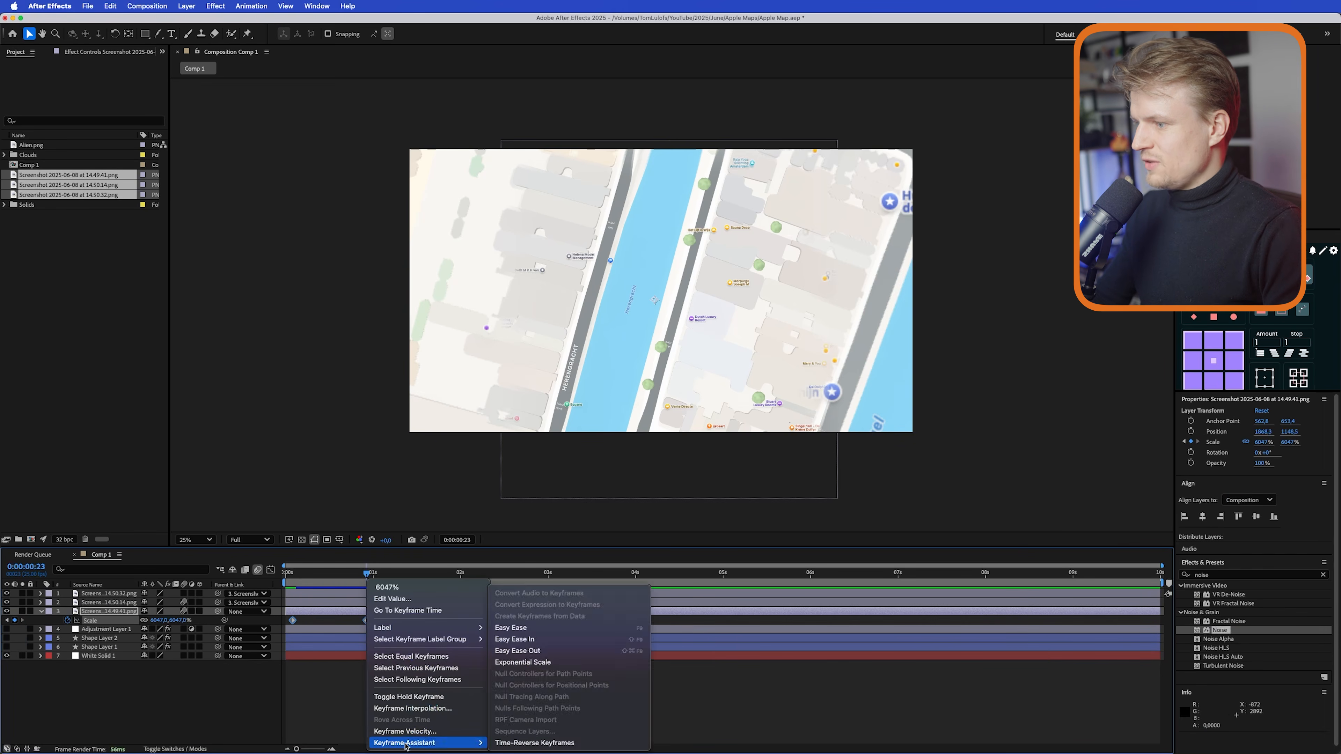
click(548, 632)
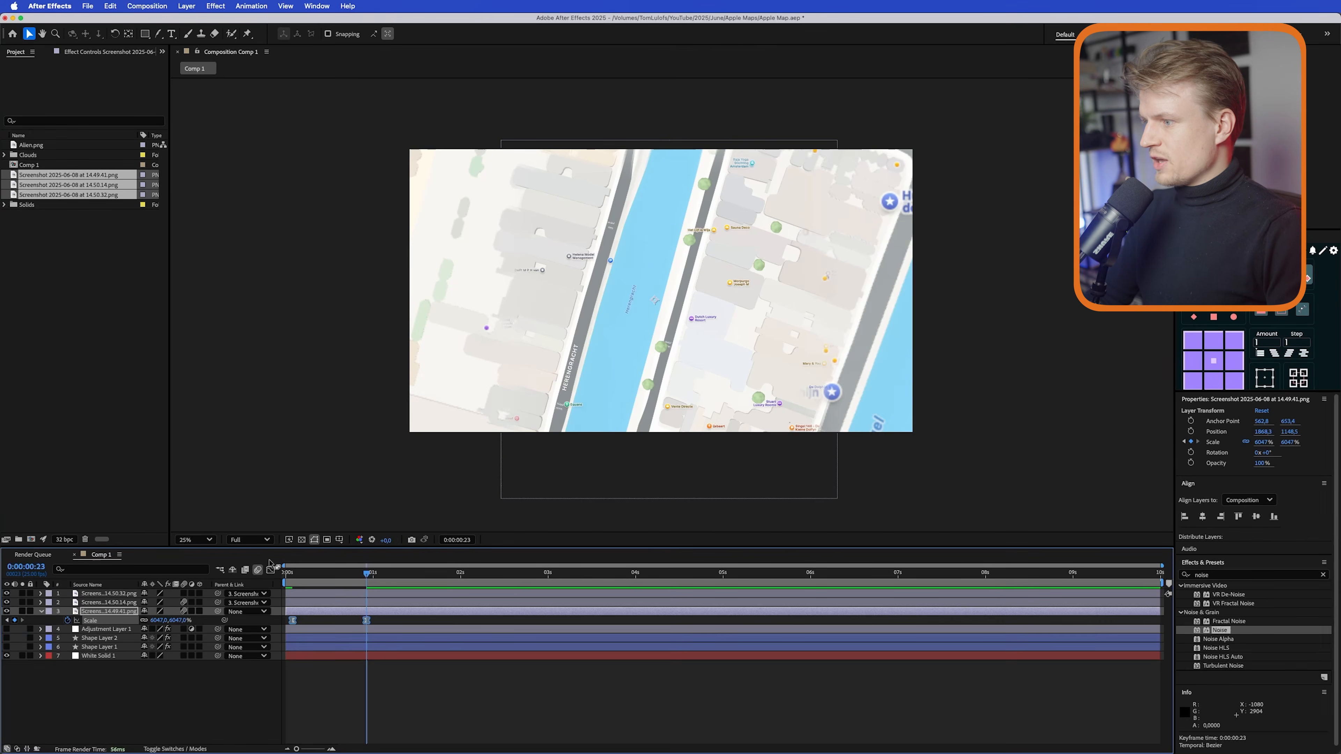
click(270, 568)
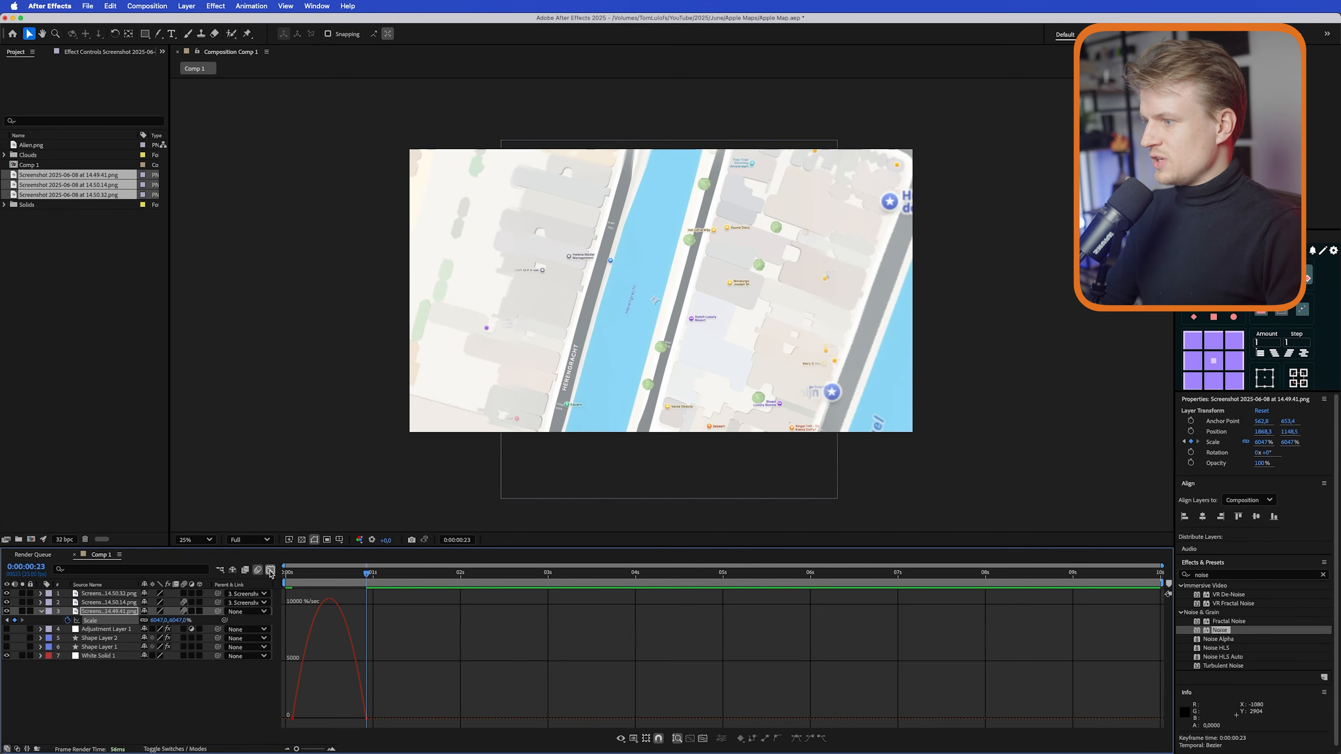
drag(309, 572, 303, 573)
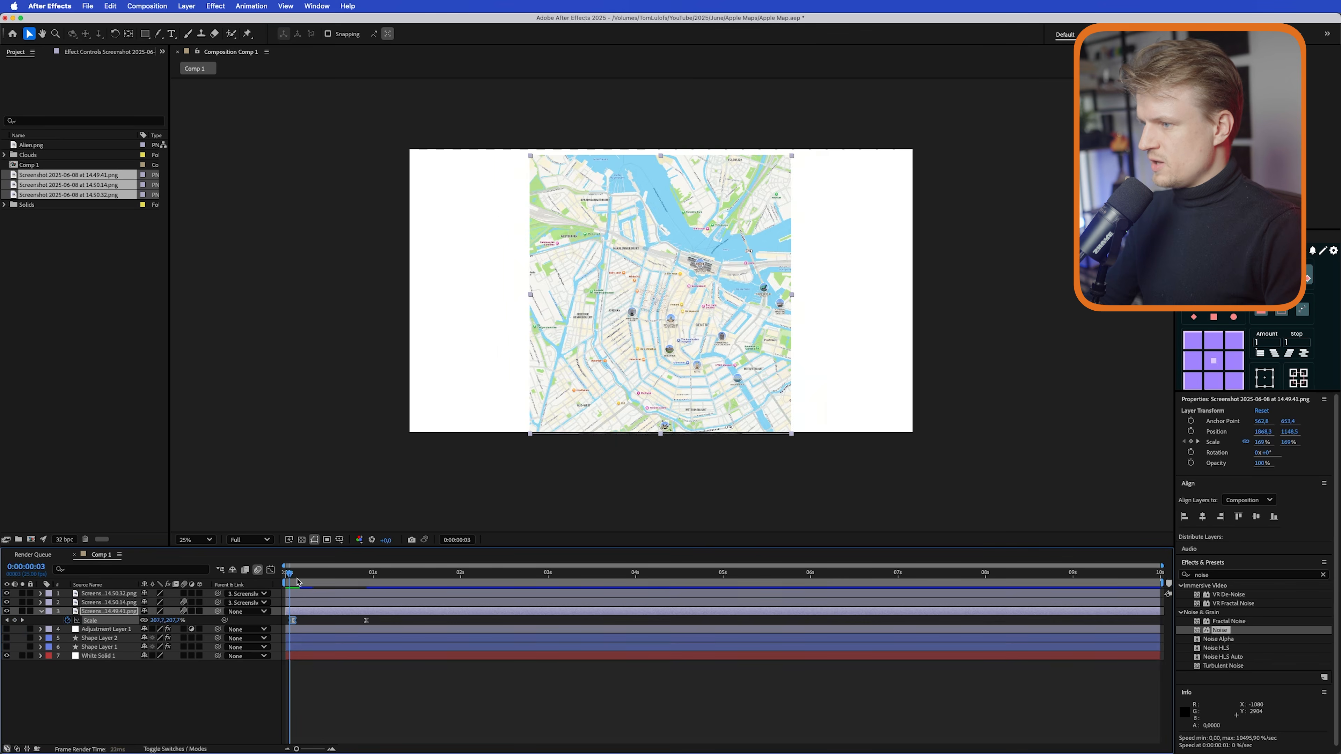
- Move the widest map's two scale keyframes to 0 and 2 seconds and preview the zoom
drag(290, 579, 281, 614)
drag(366, 621, 460, 622)
click(286, 620)
key(space)
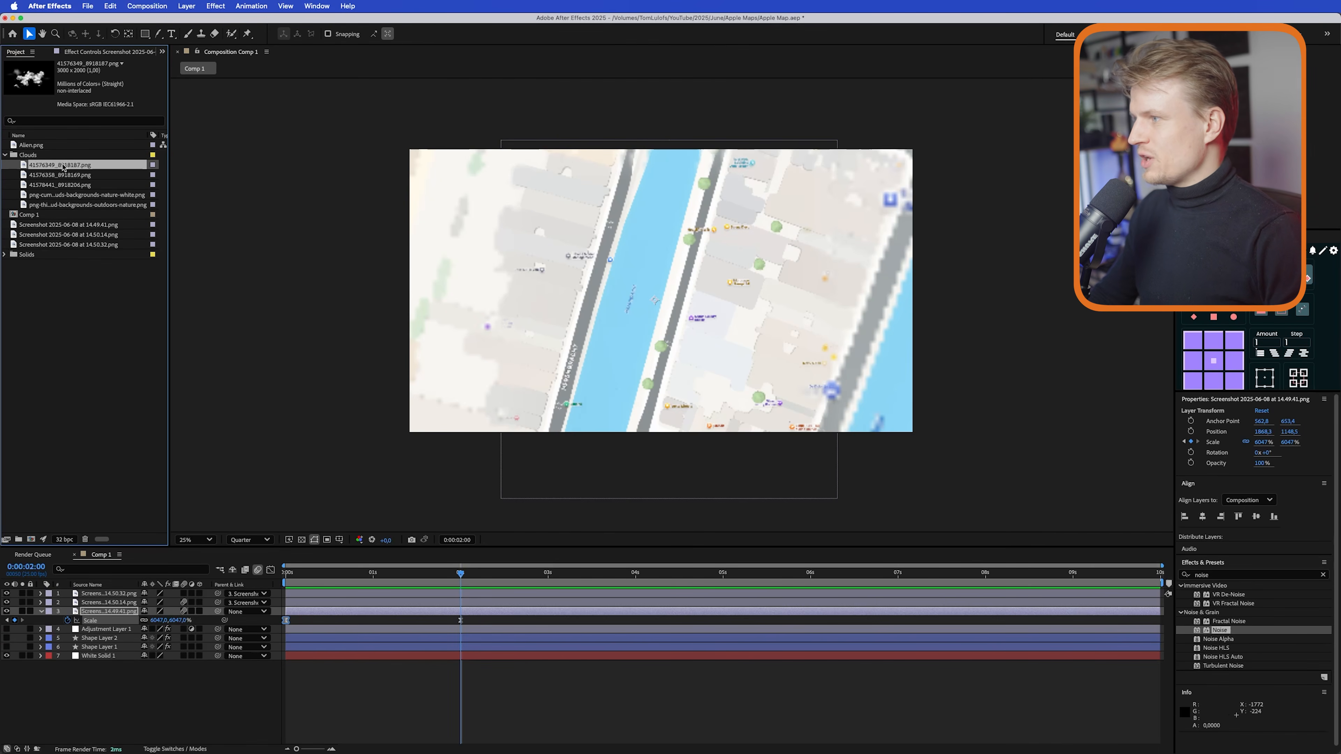
- Add the cloud image 41576349_8918187.png above the maps, scaled to 230.5%, rotated -1.9°, and positioned at about 3088, 2408
drag(63, 168, 825, 417)
key(s)
drag(158, 603, 899, 503)
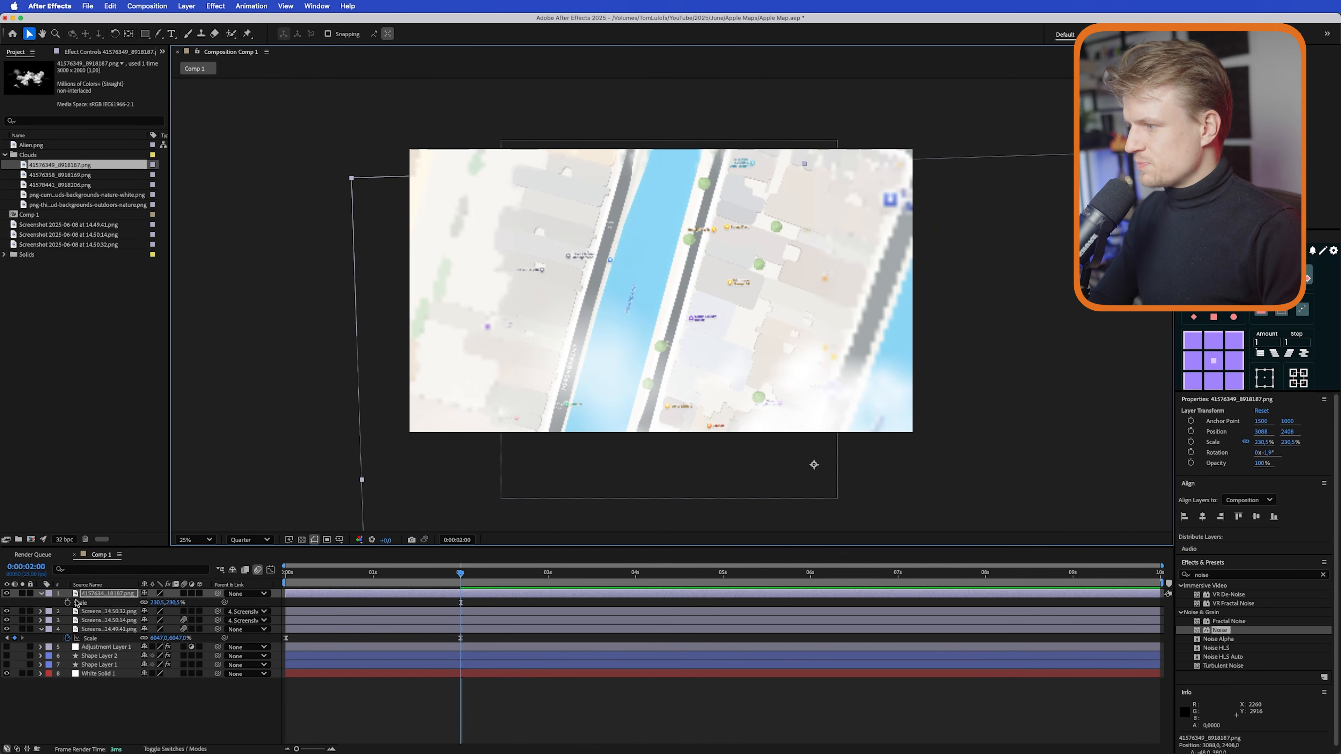
- Parent the cloud layer to the widest map and give it a position keyframe at 4 seconds 21 frames
key(p)
click(68, 603)
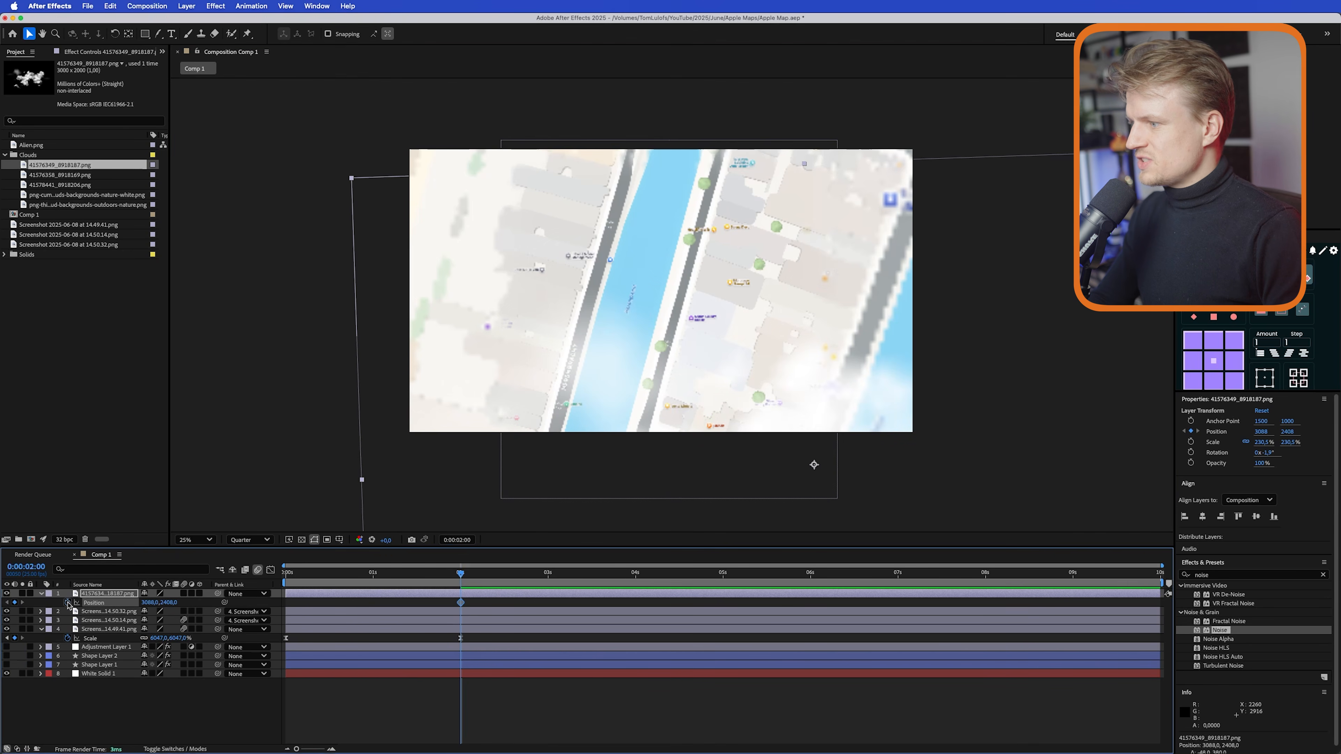
drag(217, 594, 123, 632)
drag(461, 603, 709, 605)
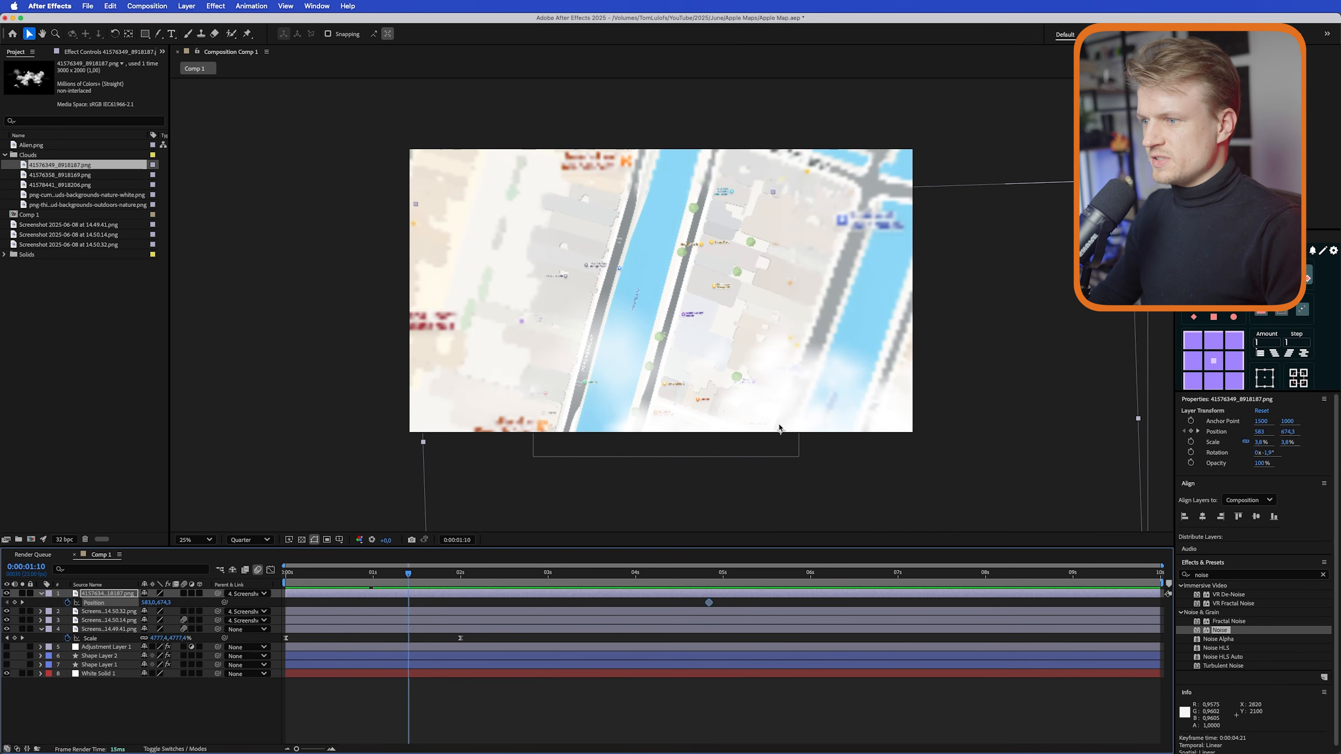
- Keyframe the cloud's start position at frame 0 with x about 638, and stretch the cloud and map keyframes over a longer time
drag(779, 428, 1133, 437)
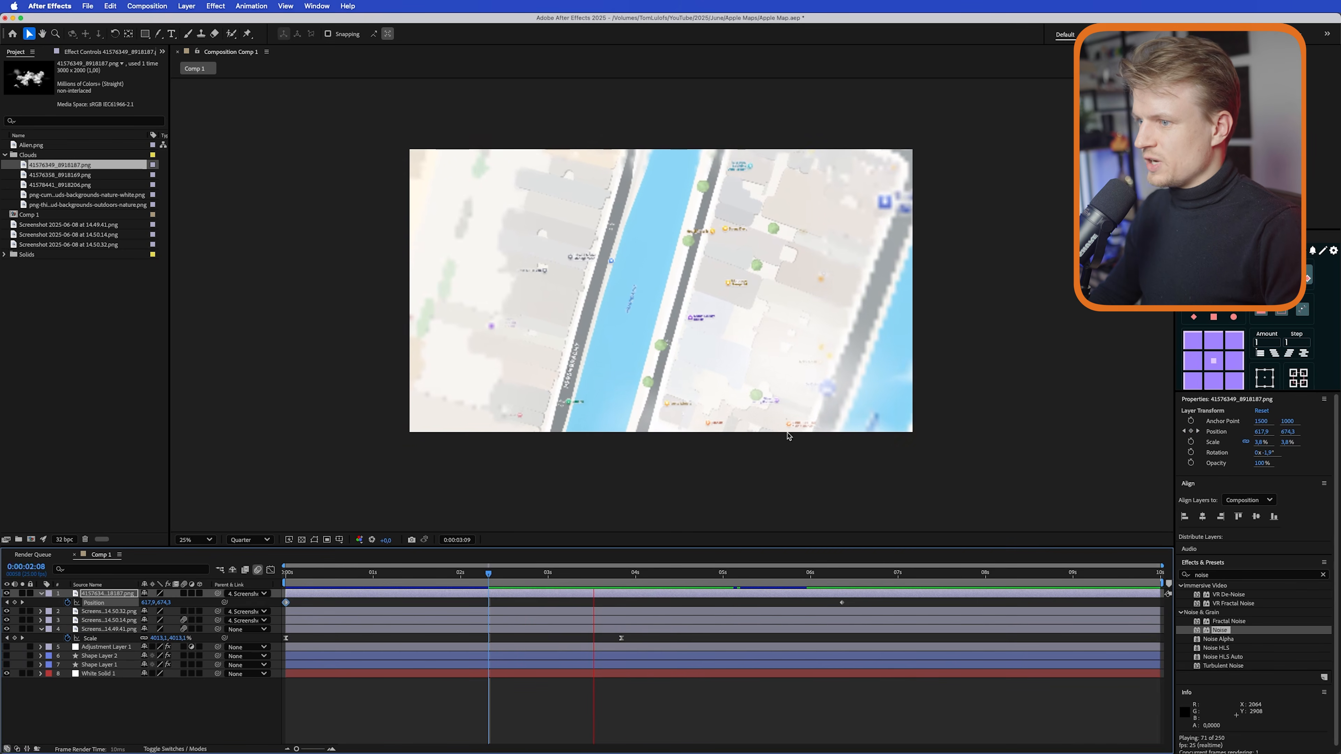
key(space)
mouse_move(289, 574)
mouse_down()
mouse_move(314, 577)
mouse_move(286, 576)
mouse_up()
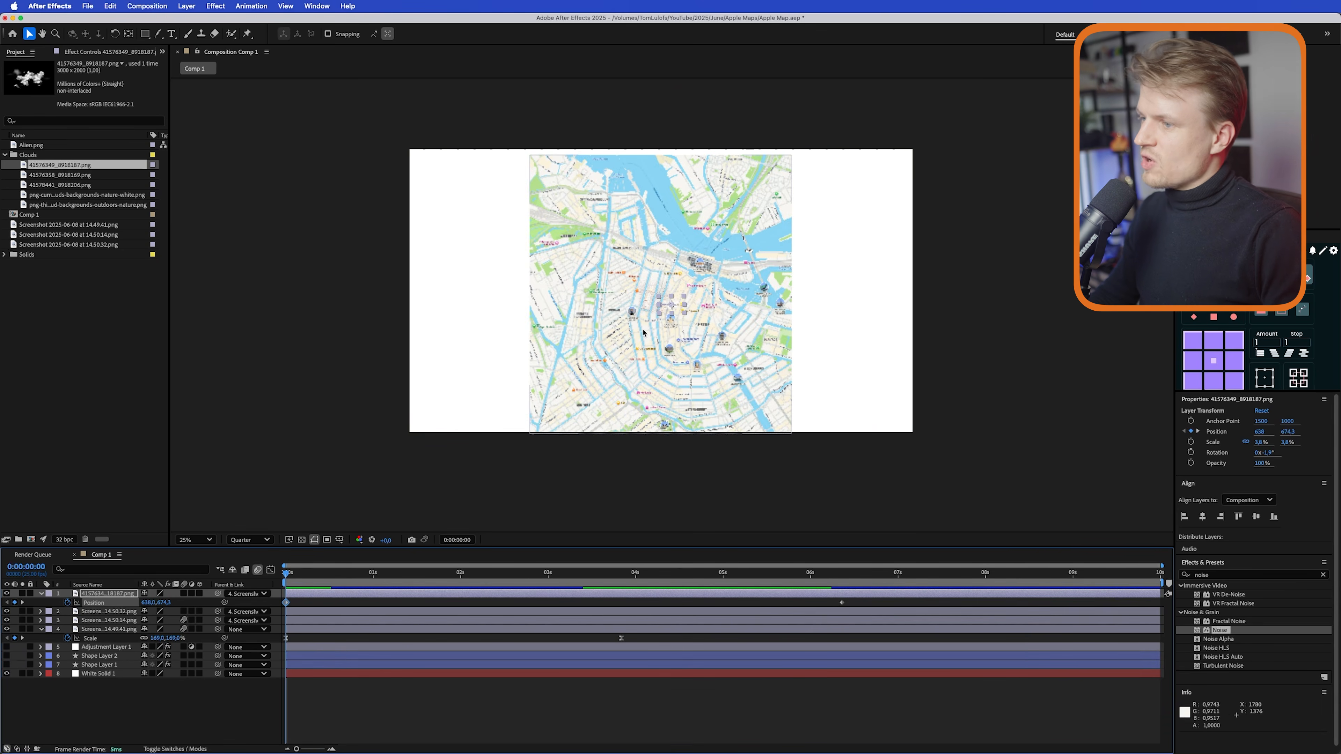
- Add a second copy of cloud 41576349_8918187.png over the map's lower-left area, rotate it 21°, and parent it to the widest map
click(59, 176)
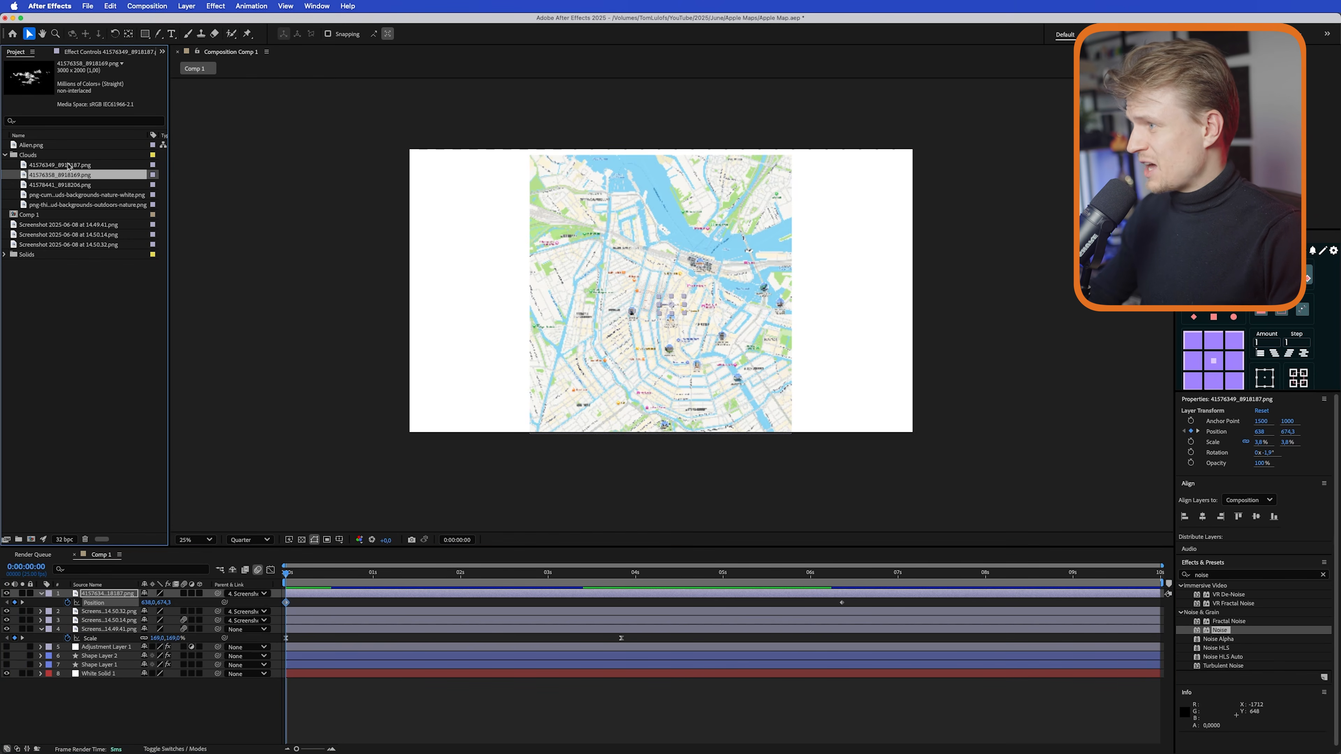
click(69, 166)
drag(103, 168, 618, 348)
drag(626, 358, 598, 384)
key(r)
drag(156, 603, 168, 603)
drag(651, 405, 643, 415)
drag(217, 593, 98, 648)
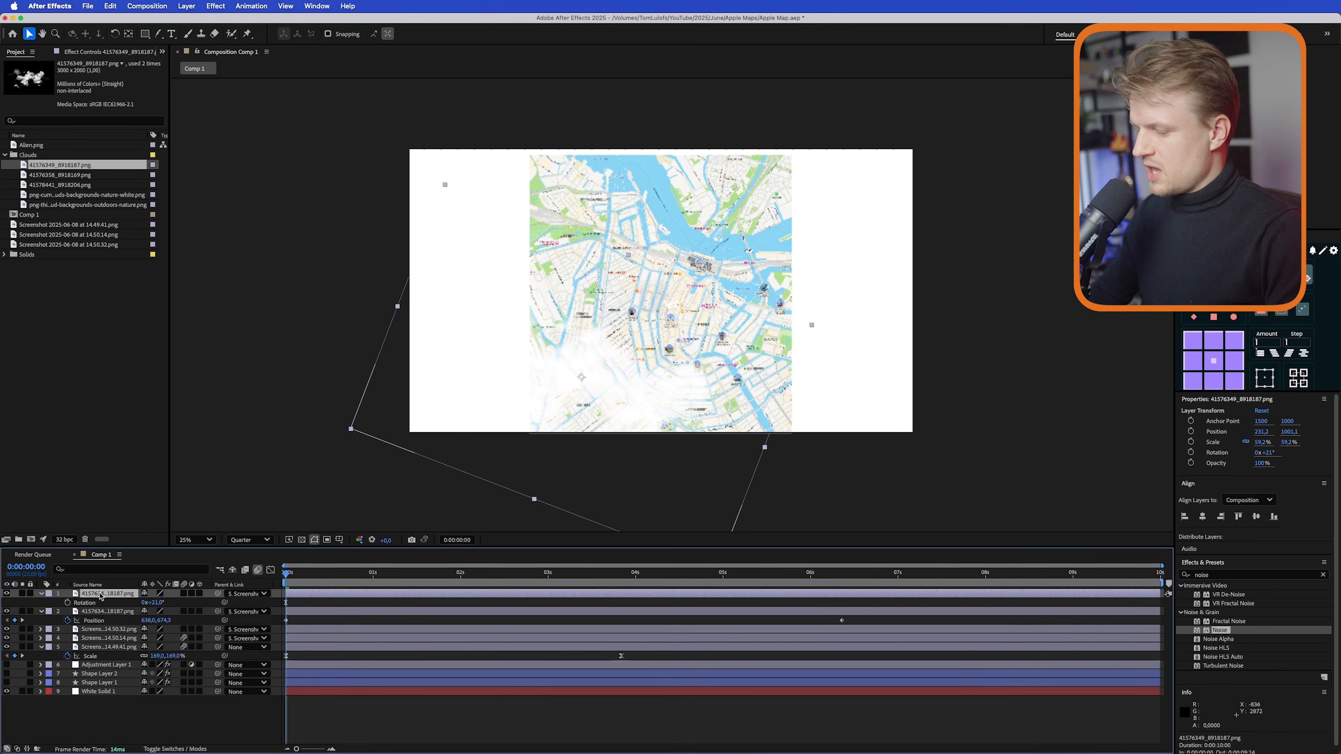
- Keyframe the second cloud's position, move that keyframe to about 2.6 seconds, and set the frame 0 position to about 30, 1001
click(68, 603)
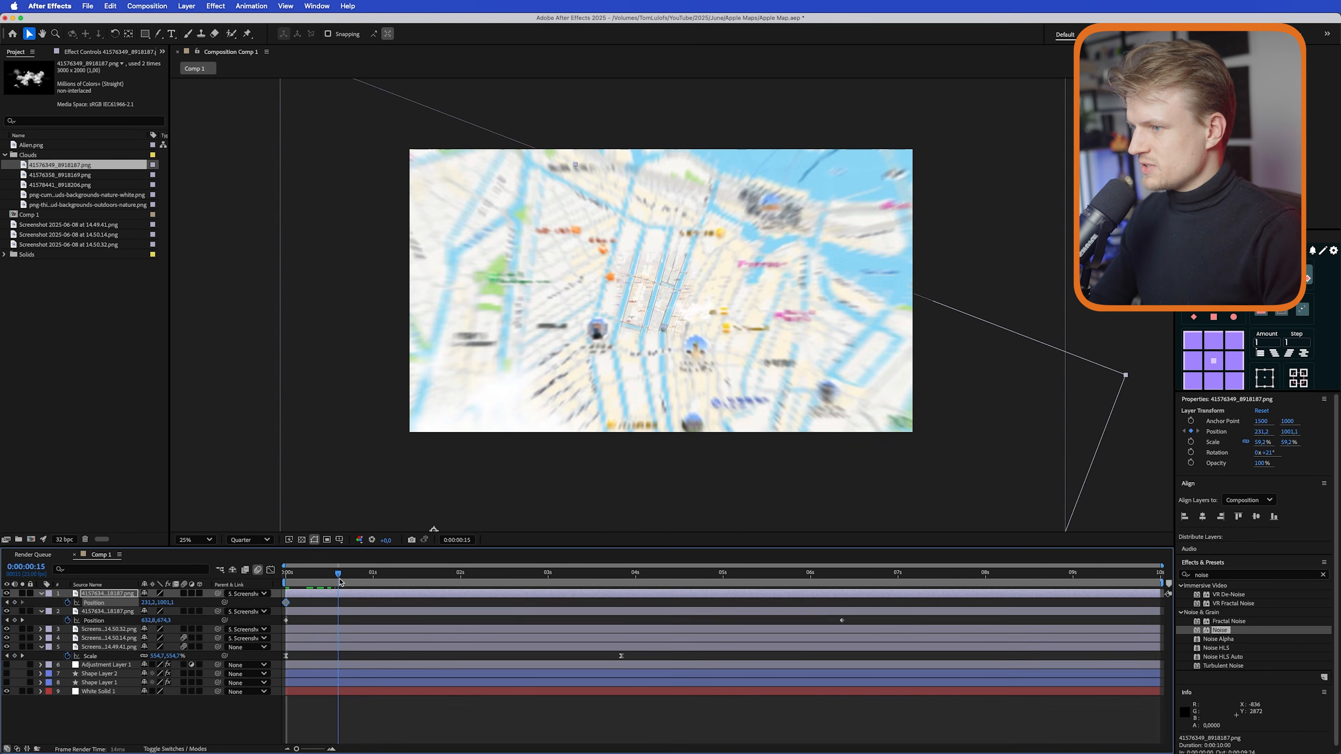
drag(285, 603, 518, 611)
drag(650, 417, 609, 422)
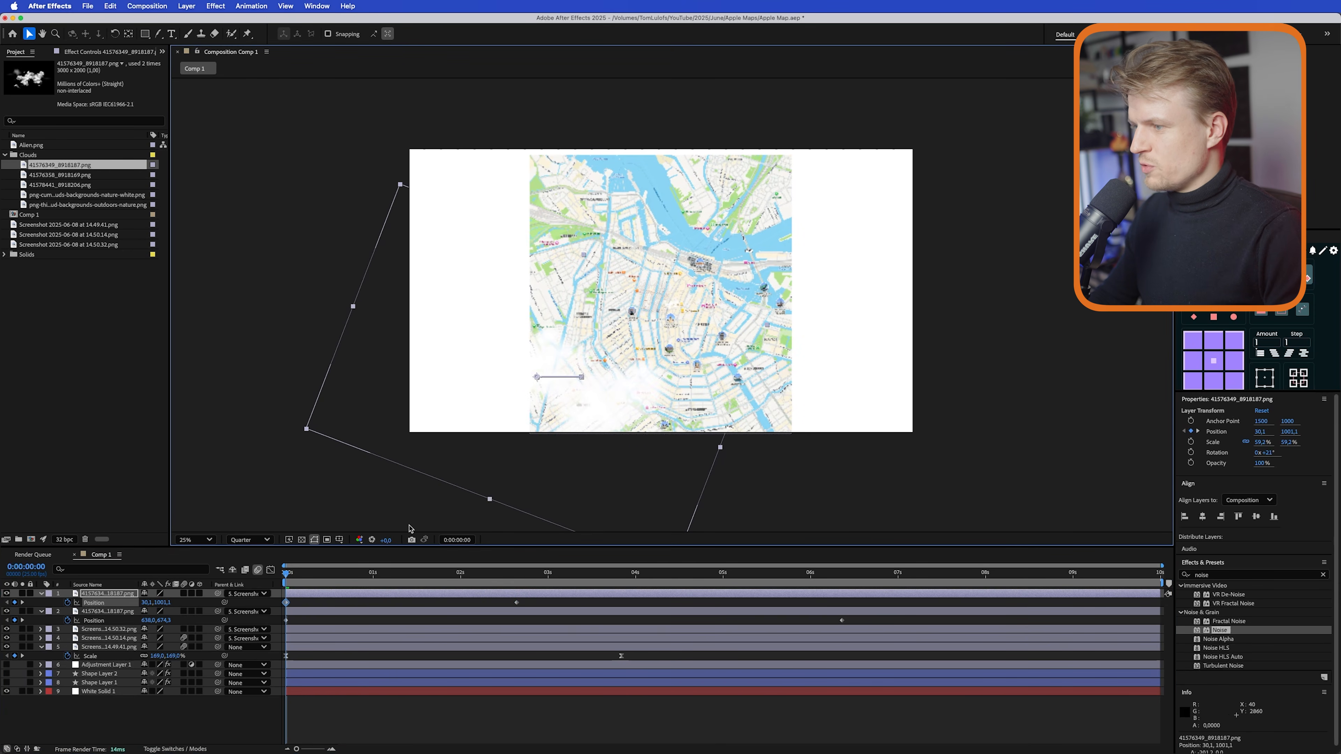
- Add cloud 41576358_8918169.png over the map's upper right, keyframe its drift from frame 0 to about 1.6 seconds, and parent it to the widest map
drag(60, 174, 769, 240)
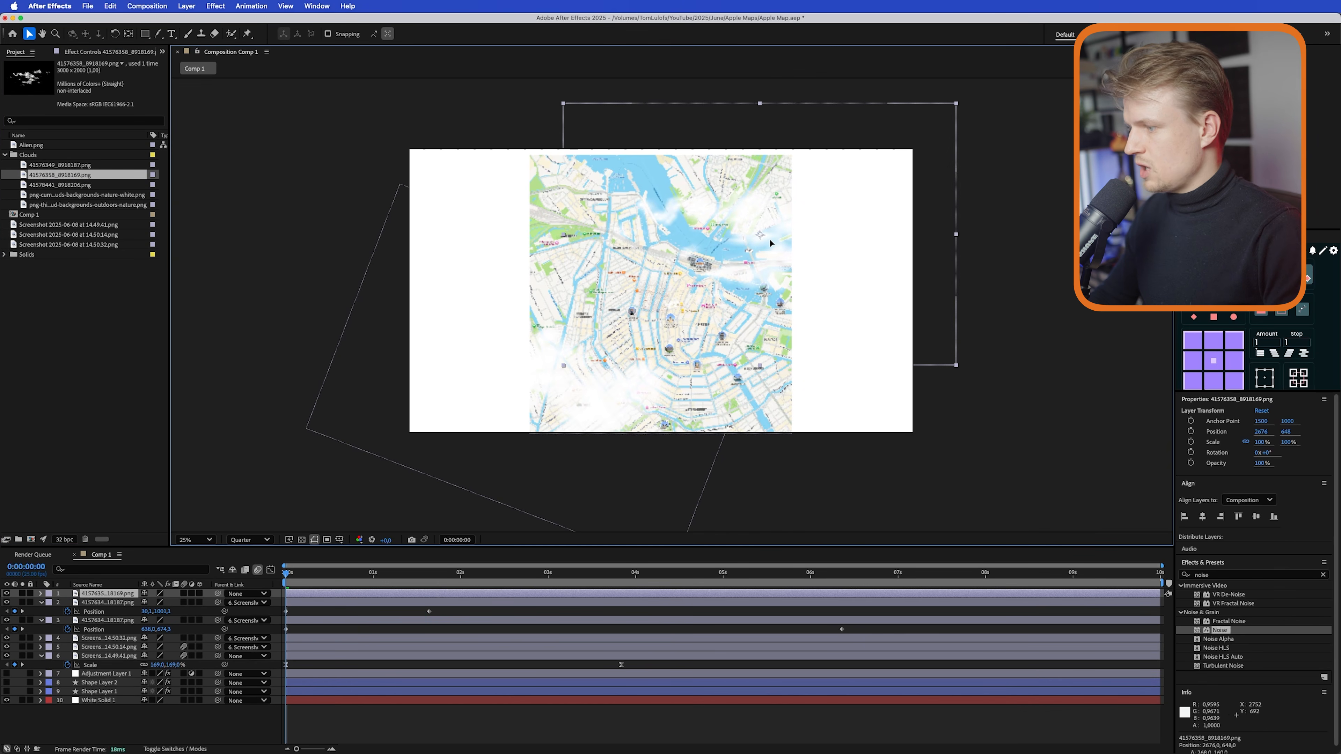
key(alt+shift+p)
drag(289, 605, 428, 603)
drag(787, 284, 744, 283)
drag(218, 594, 95, 665)
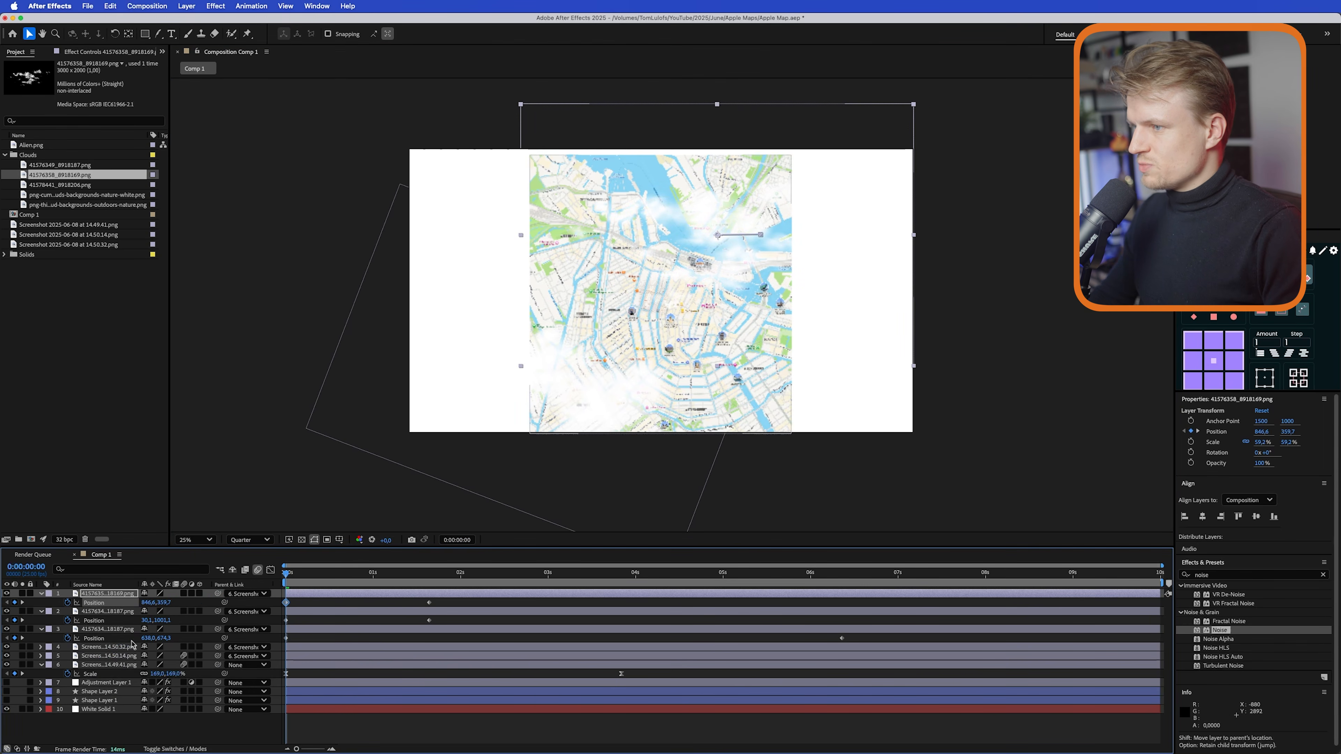
- Preview the map zoom to check how the added clouds drift
key(space)
key(space)
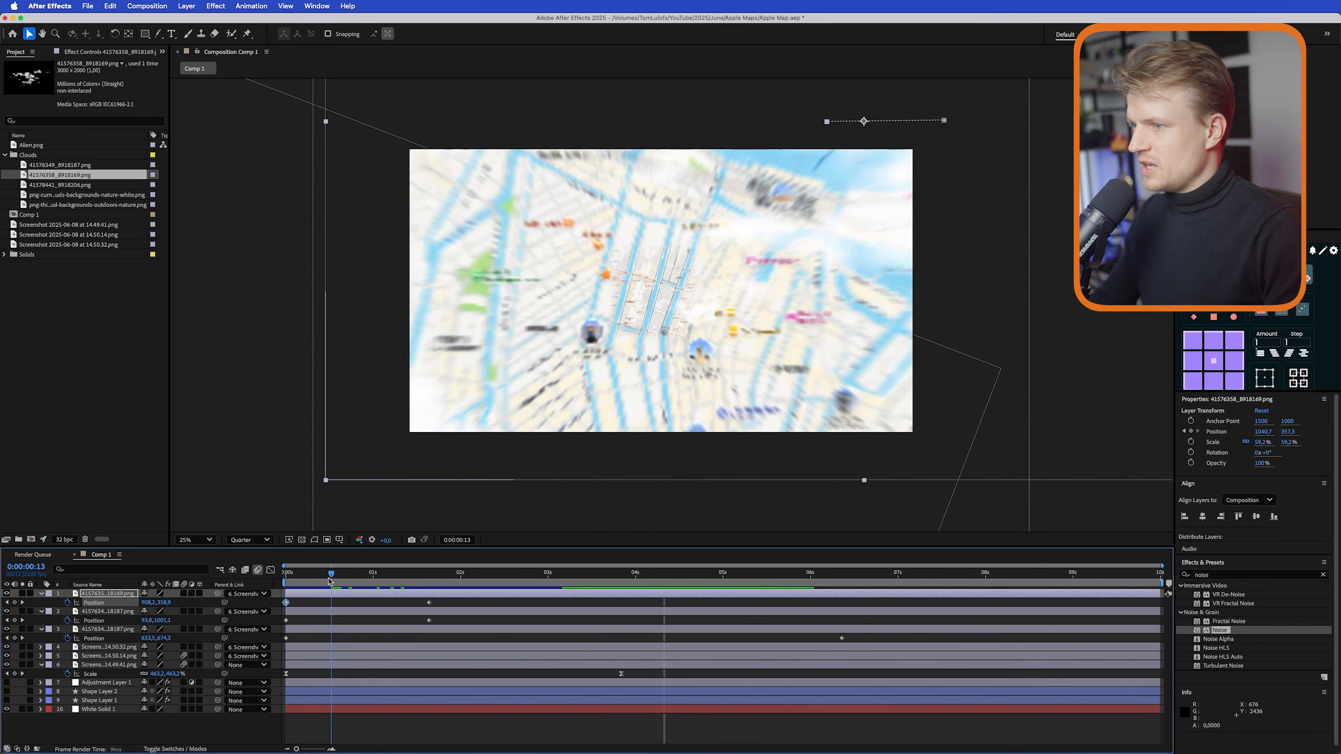
drag(287, 579, 376, 572)
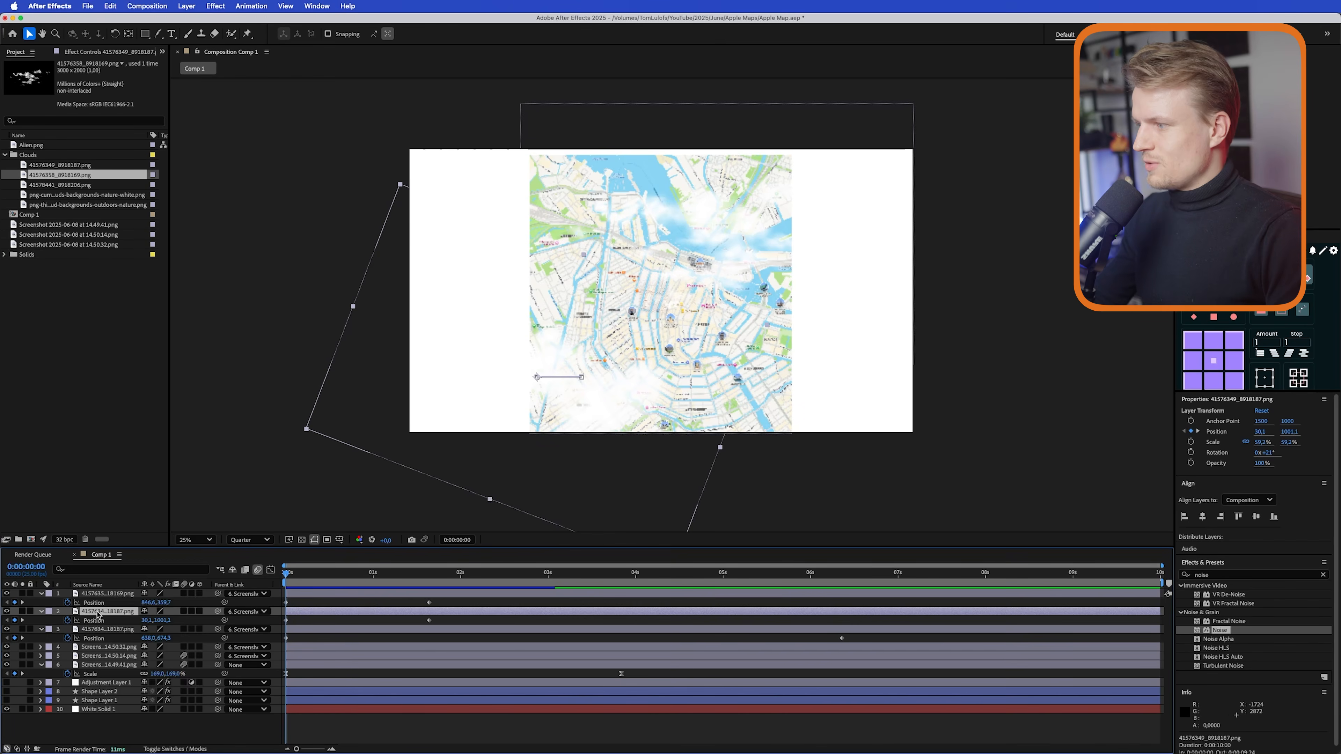
- Add a Drop Shadow layer style to the second cloud layer
right_click(100, 613)
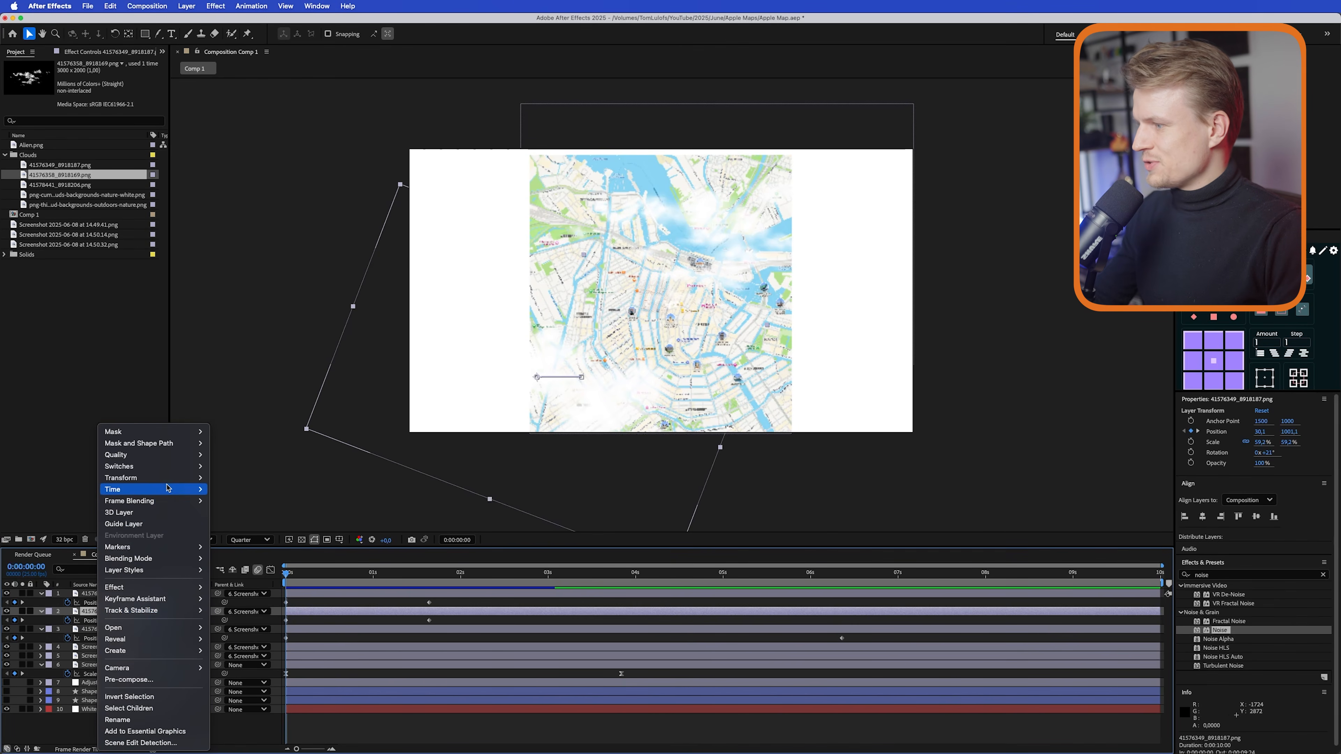
mouse_move(176, 569)
click(237, 611)
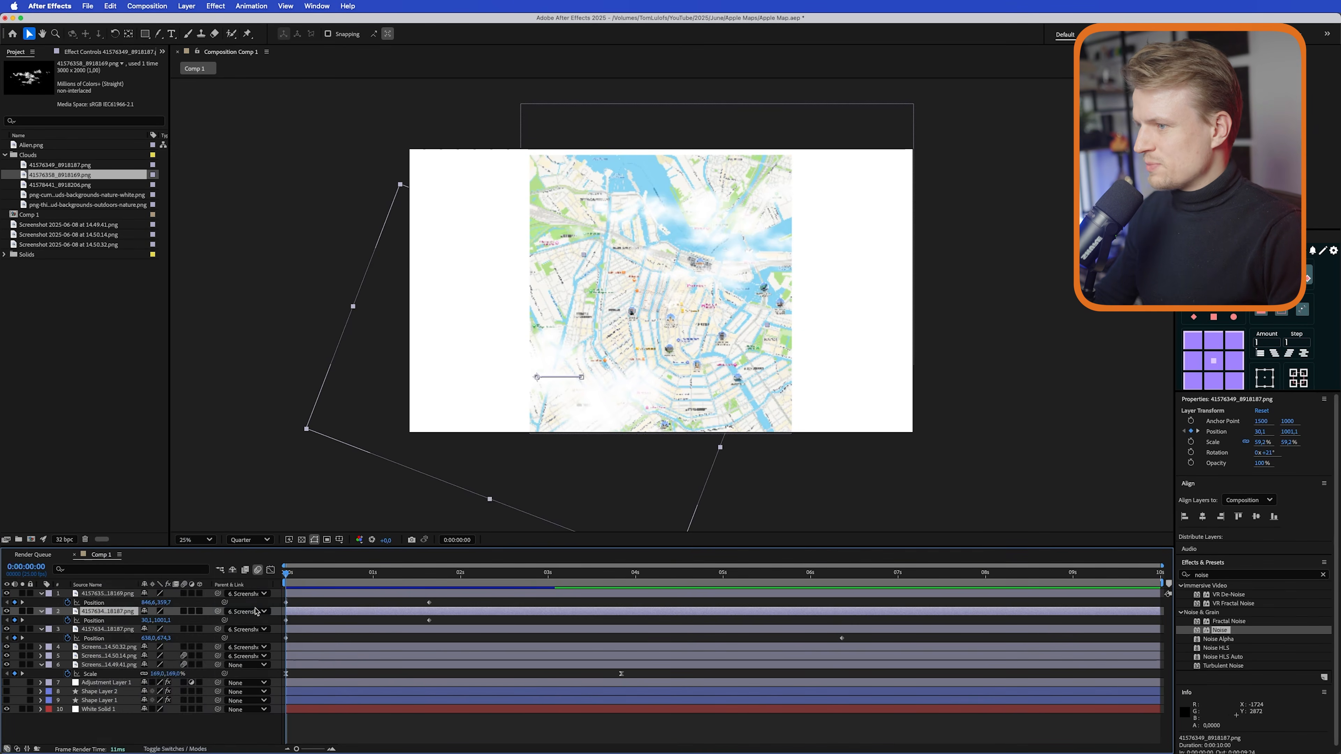
key(period)
key(comma)
key(comma)
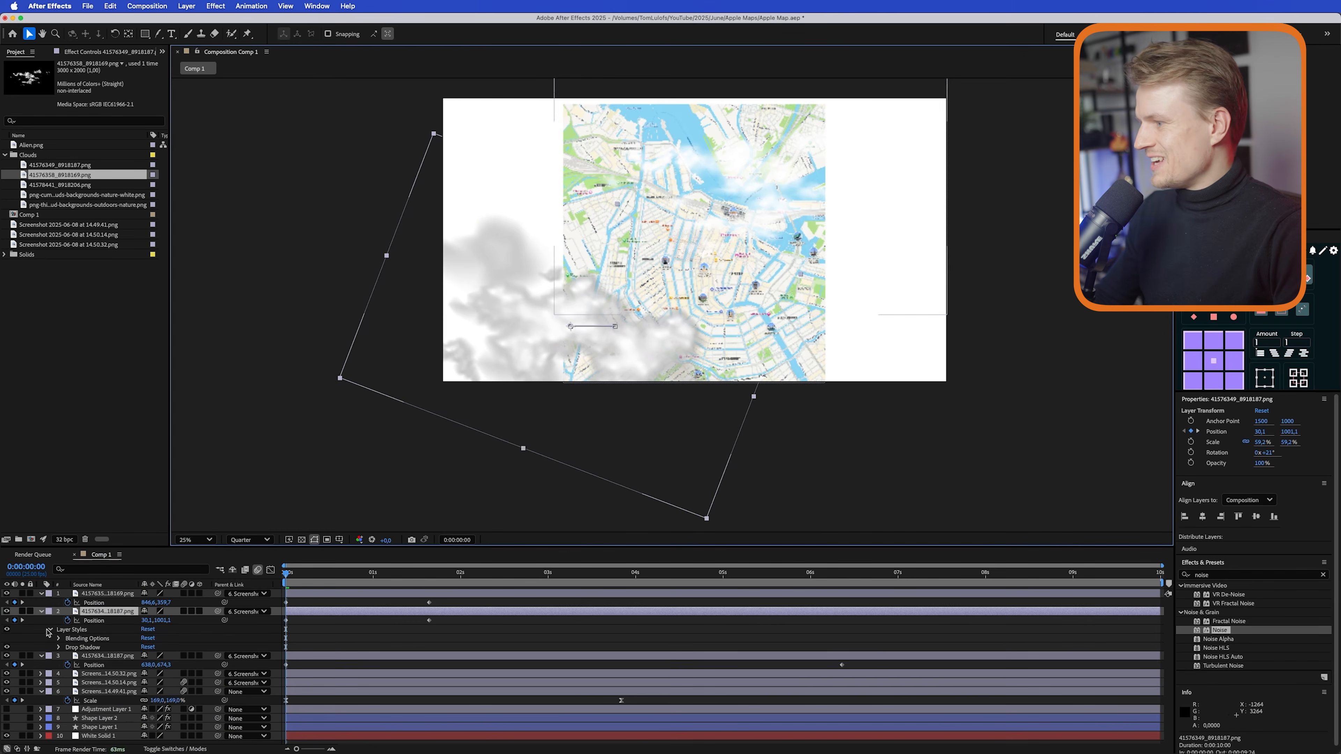
- Set the second cloud's drop shadow to distance 219, size 0 and opacity 25%
click(59, 647)
scroll(446, 427, up, 3)
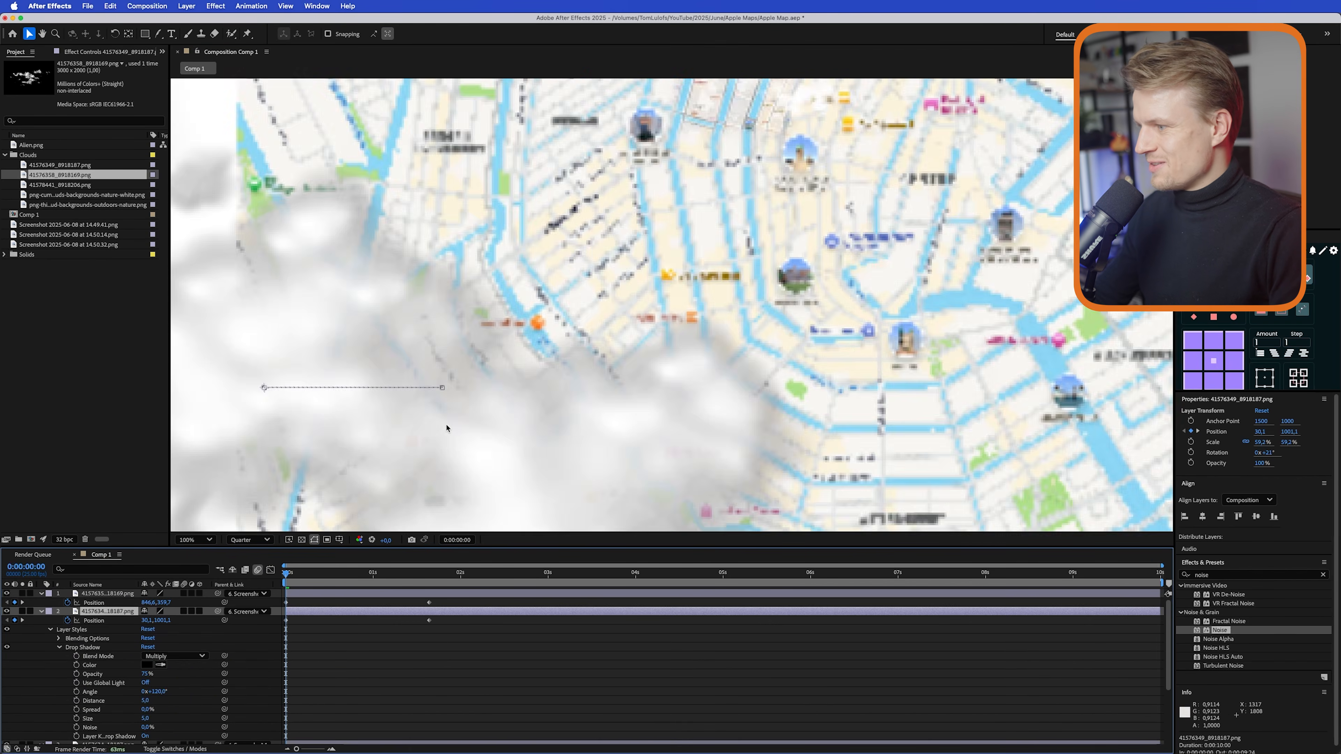
scroll(529, 406, down, 1)
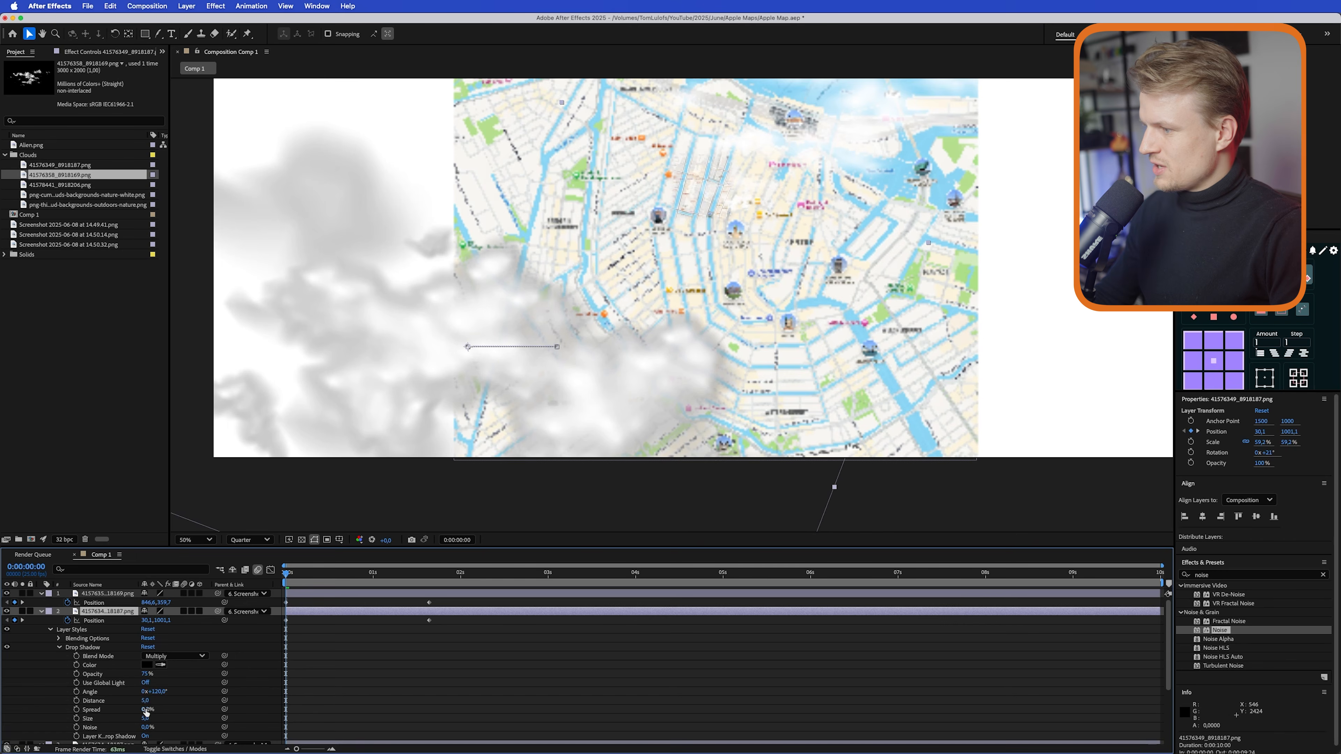
drag(146, 700, 251, 691)
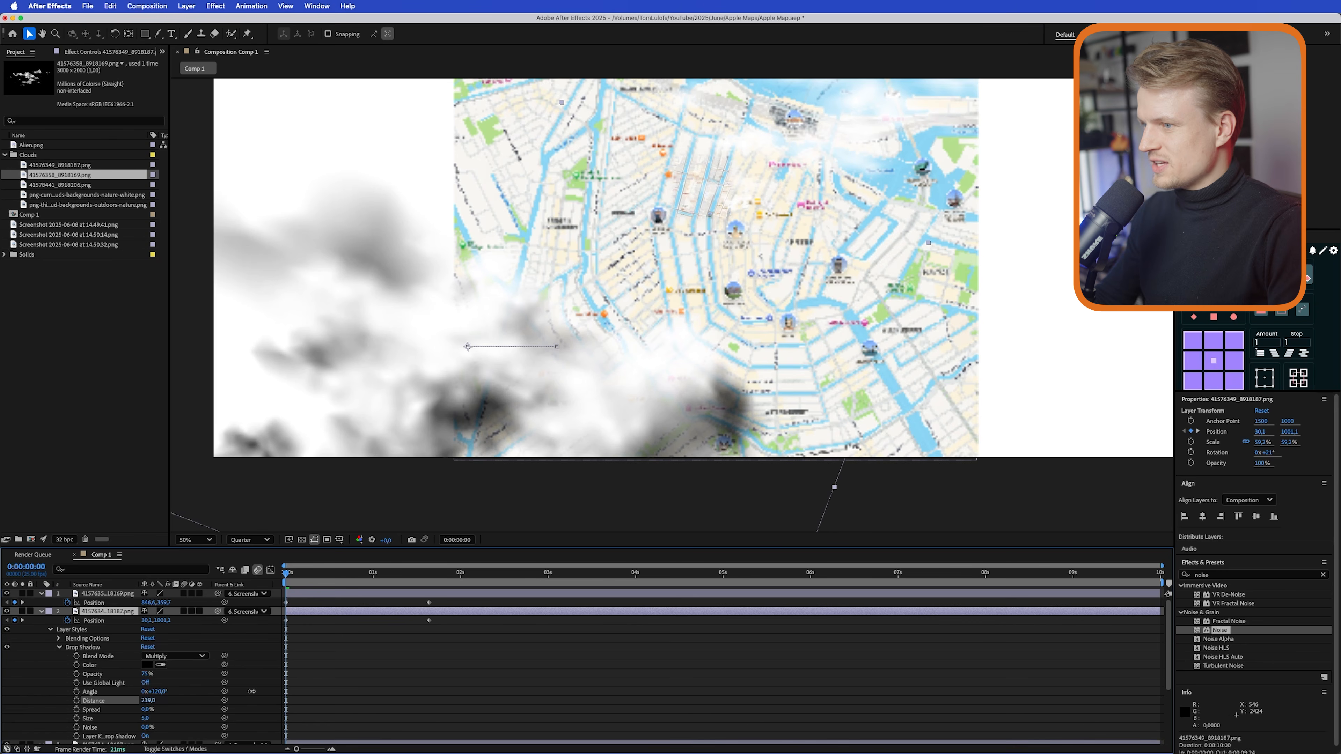
drag(148, 723, 84, 722)
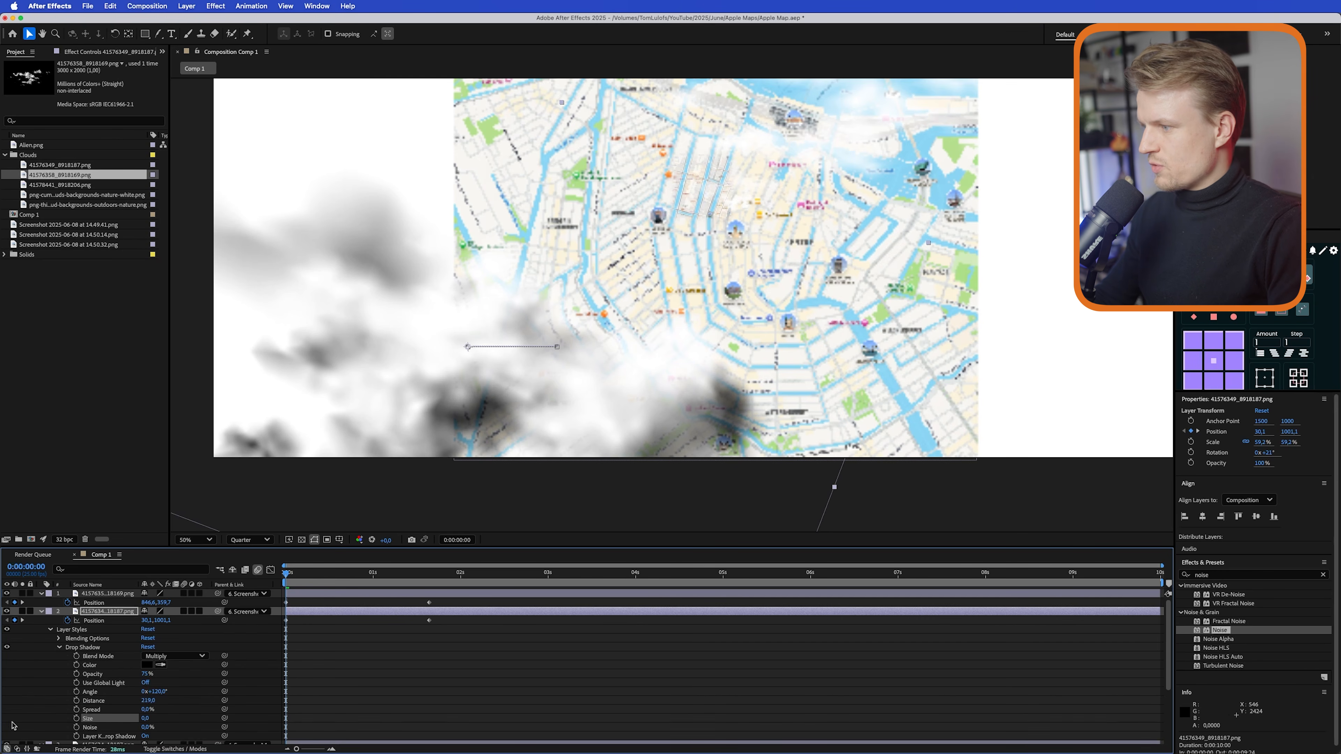
click(91, 710)
drag(145, 675, 119, 677)
- Switch the preview resolution to Full and check the cloud shadow at frame 0 and around 2 seconds
click(248, 540)
click(246, 572)
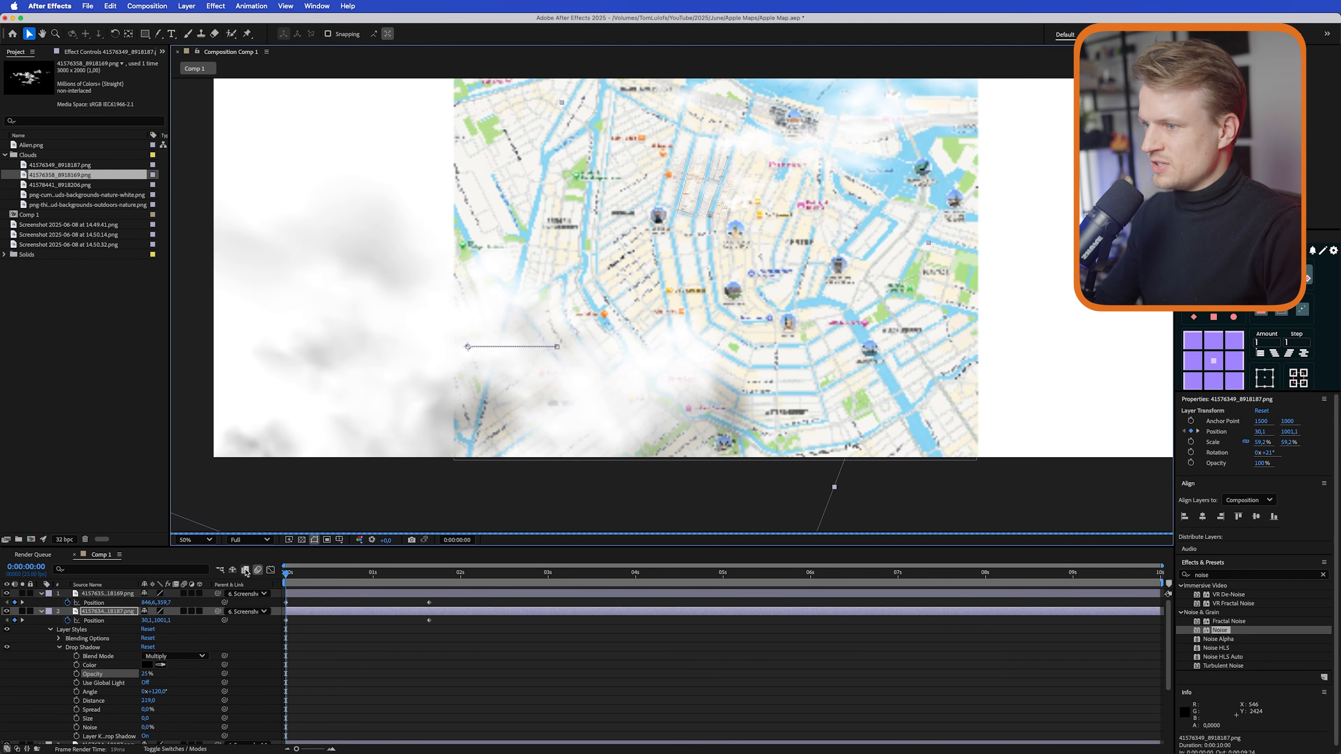
scroll(768, 430, down, 2)
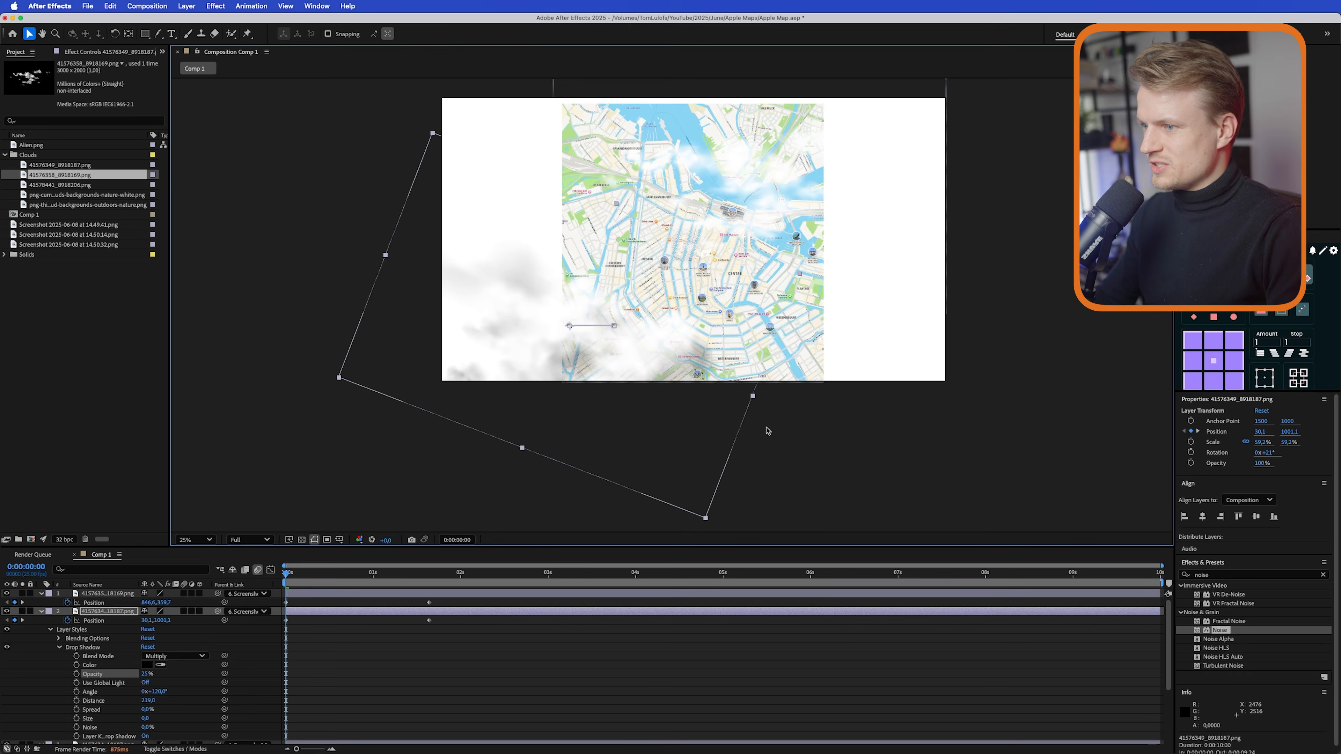
scroll(733, 400, up, 2)
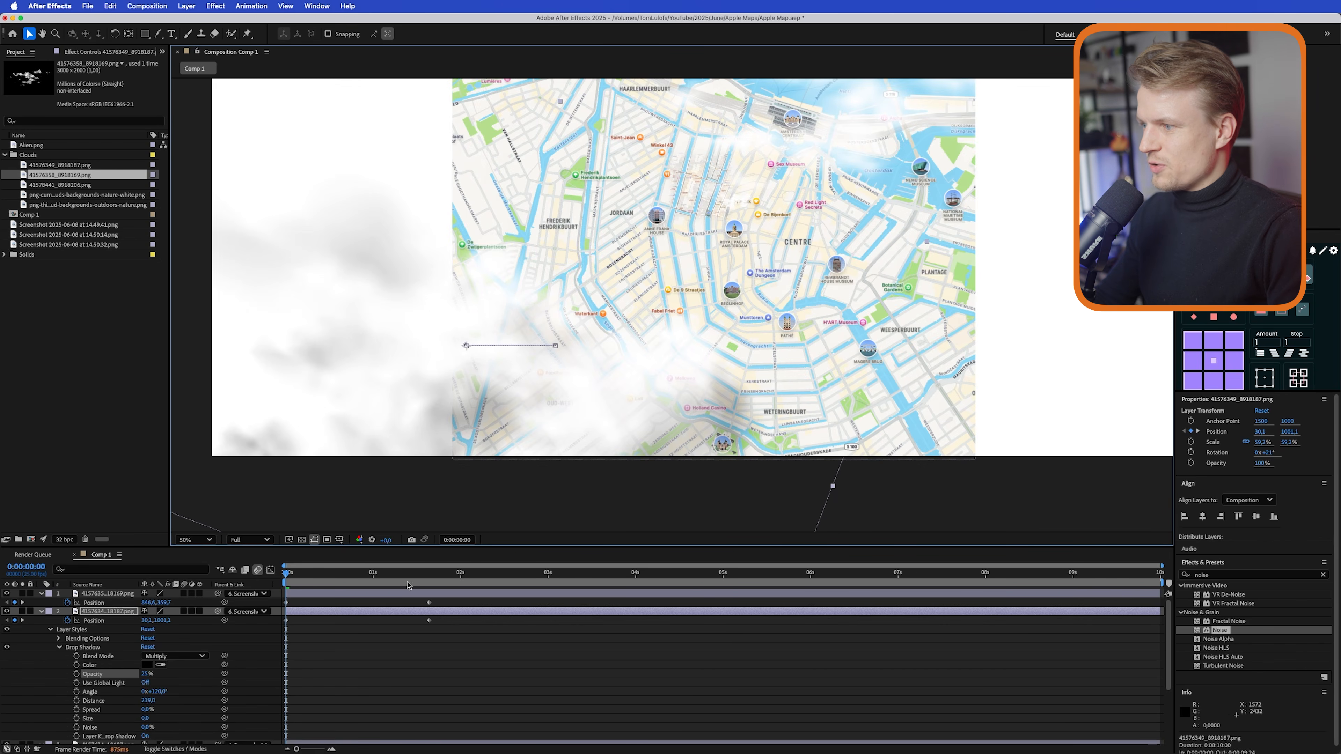
drag(287, 575, 464, 574)
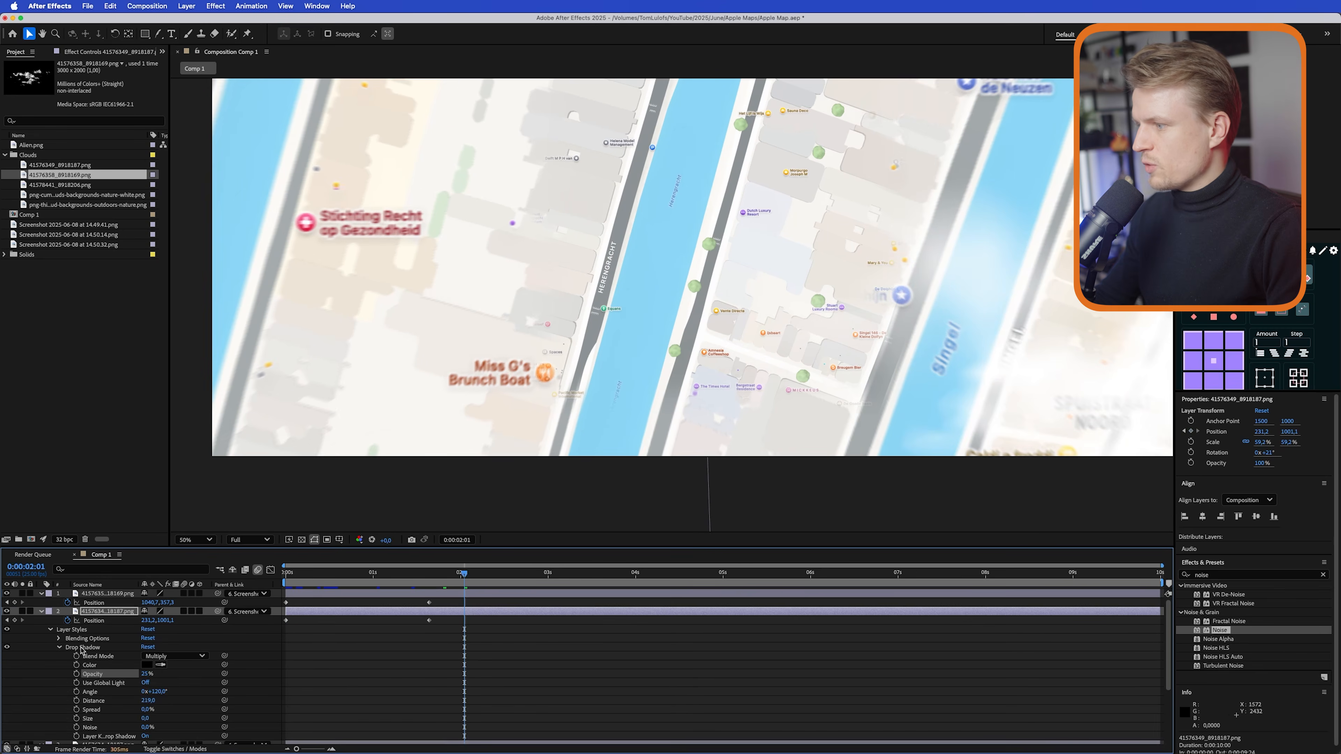
- Copy the second cloud's Drop Shadow style onto the lowest cloud layer and reveal its animated properties
click(81, 647)
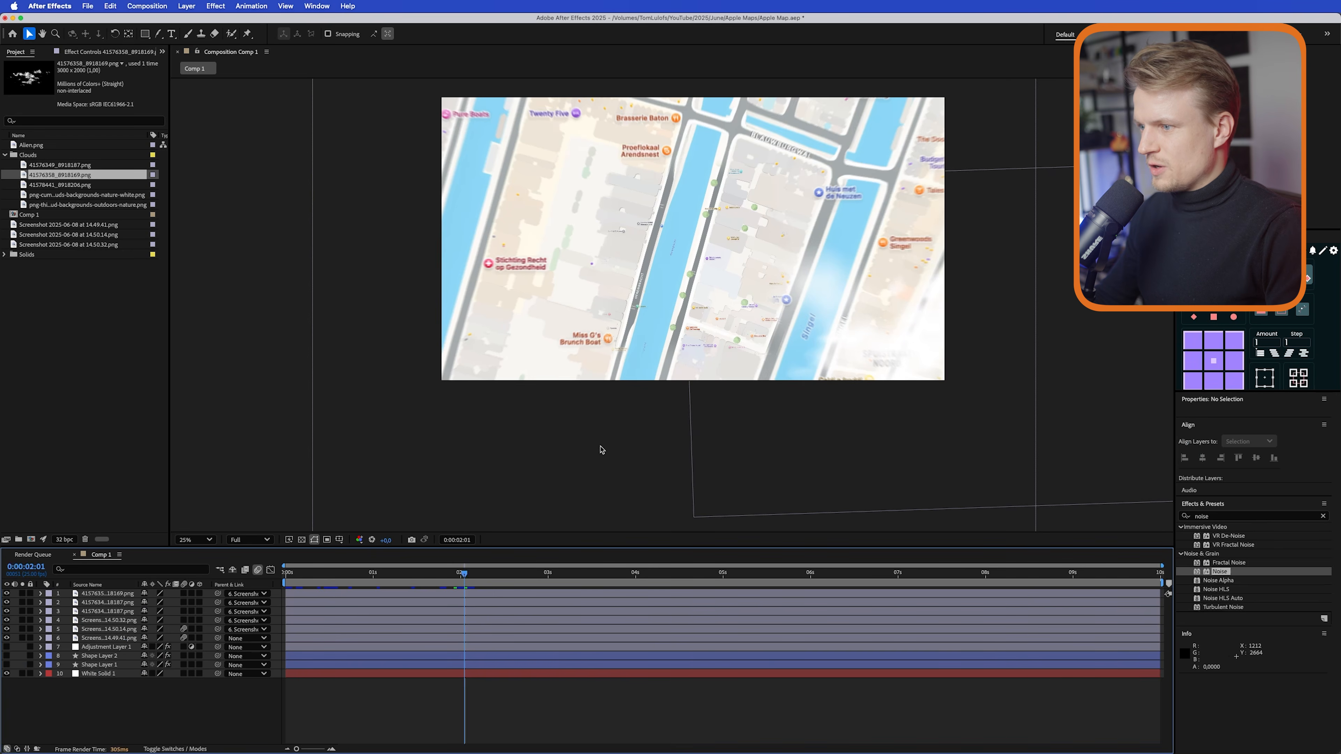
click(919, 440)
click(108, 630)
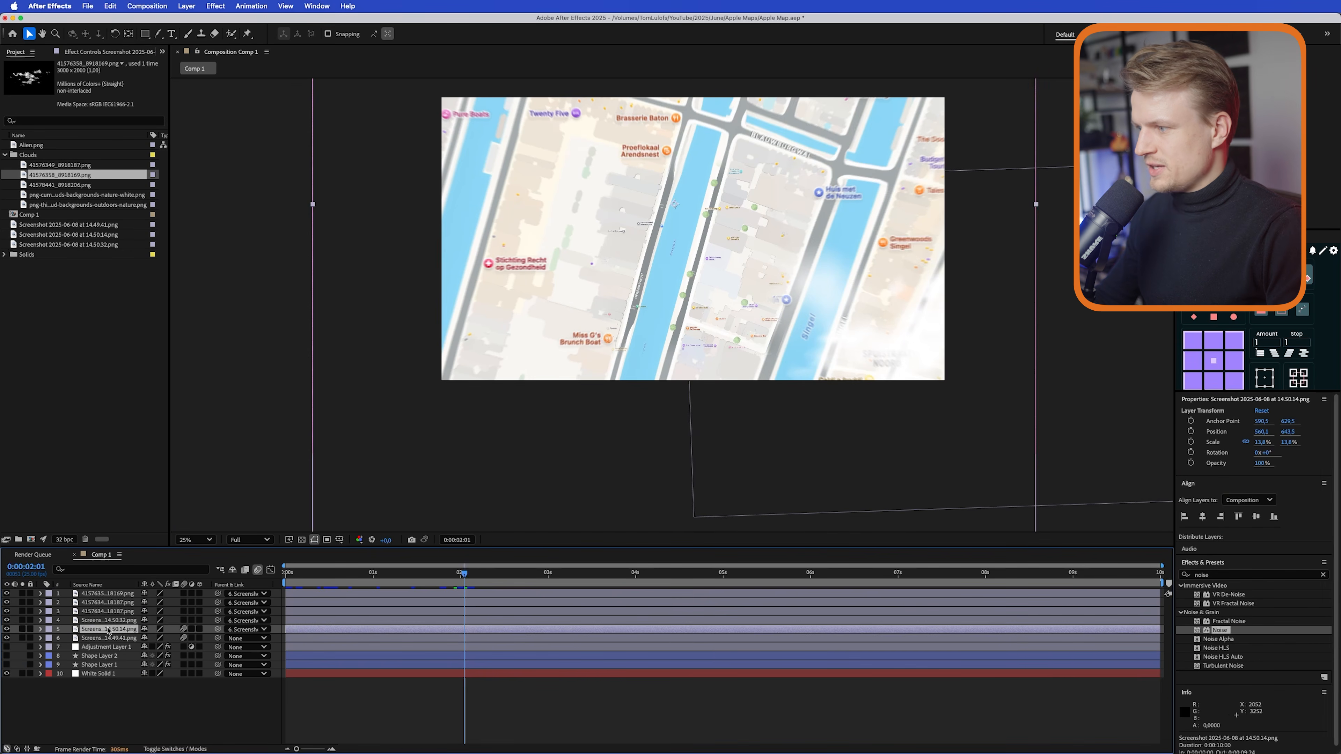
click(109, 611)
key(u)
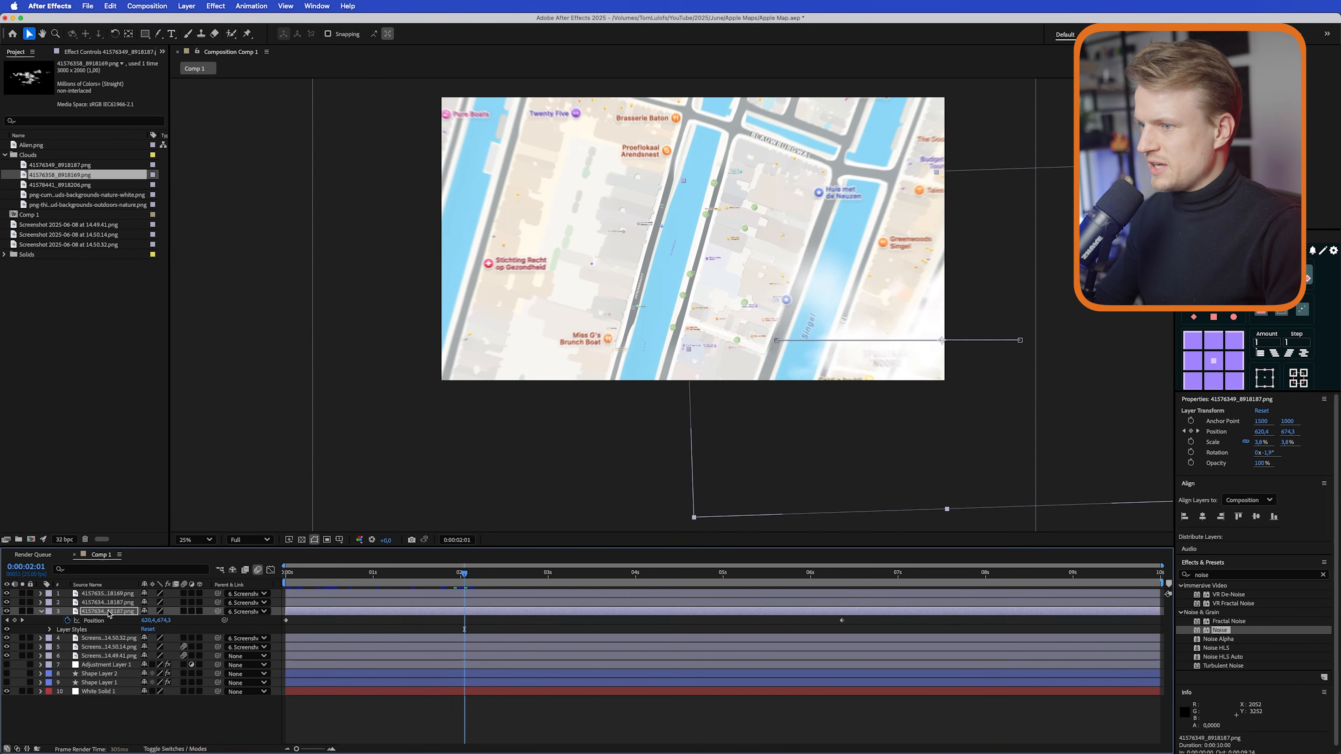
- Set the lowest cloud's drop shadow angle to 317° and distance to 294, and scrub through the animation to check it
click(48, 629)
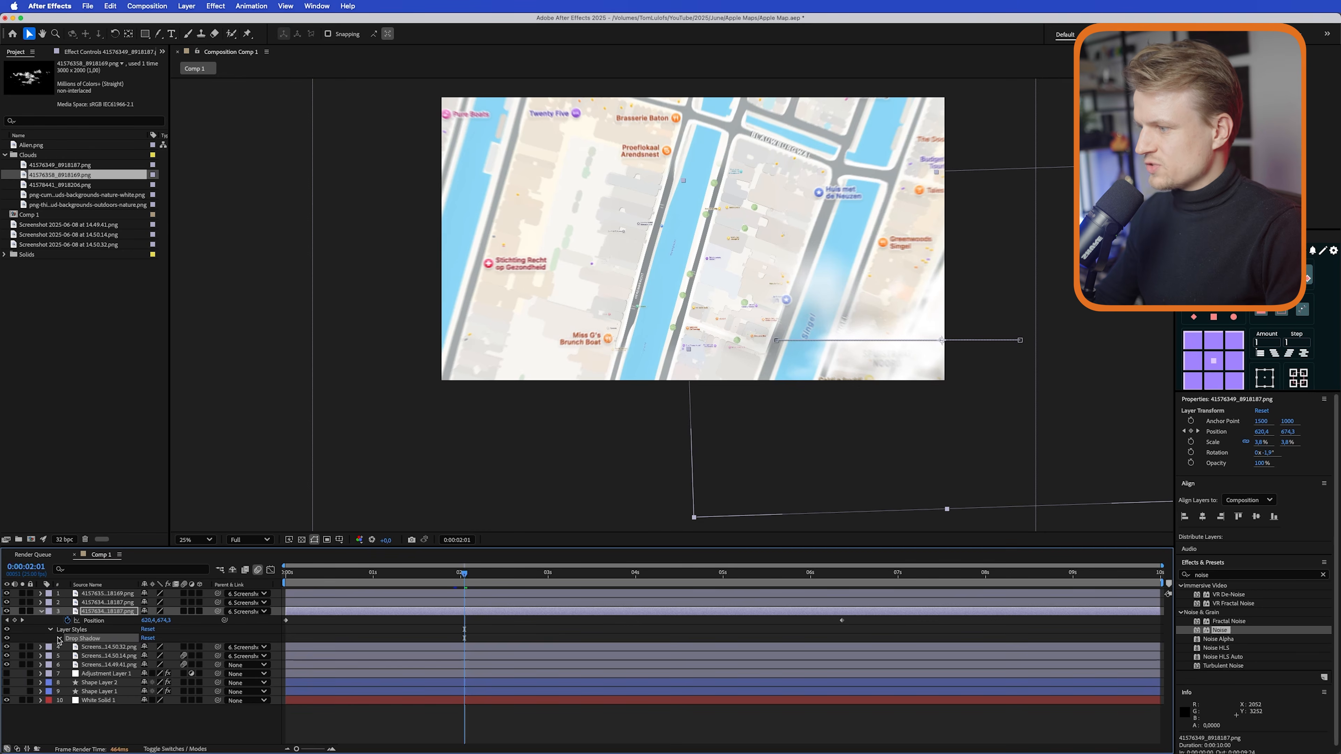
click(59, 639)
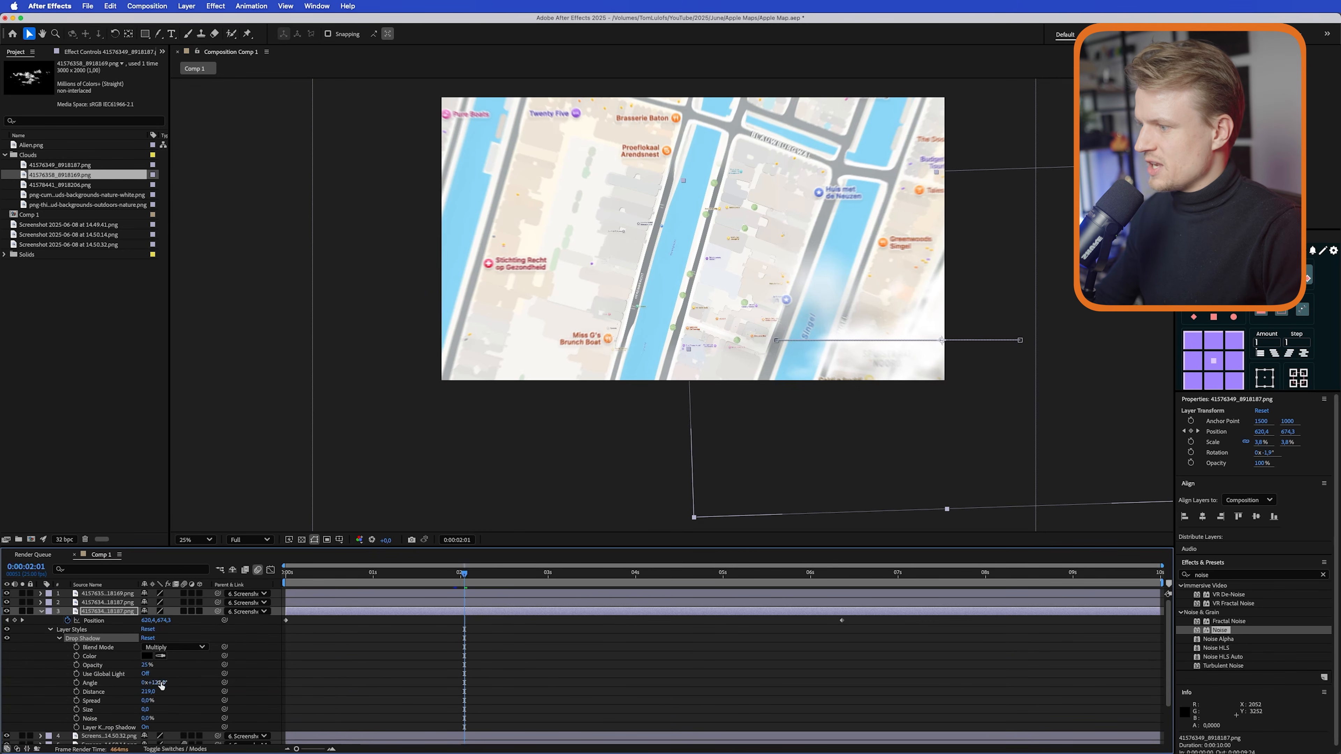
drag(158, 682, 232, 683)
drag(464, 574, 430, 589)
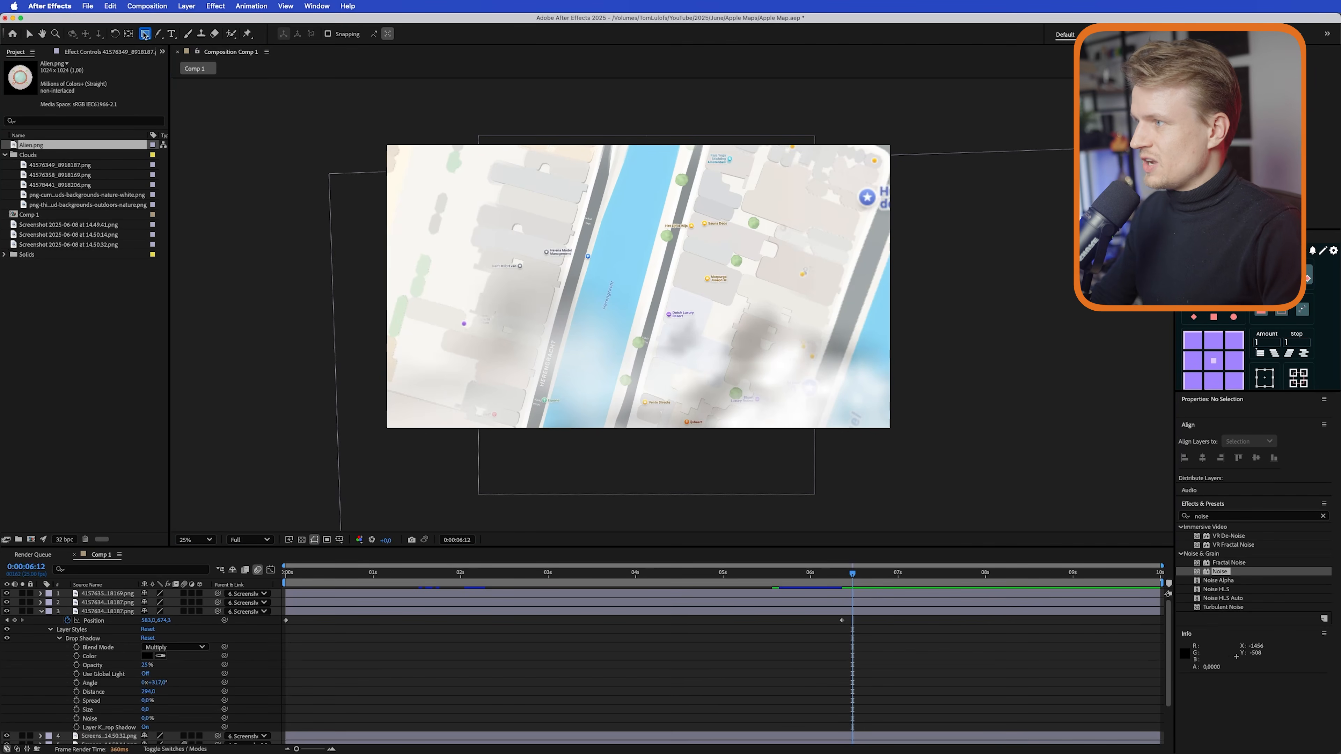
- Choose the Ellipse tool with a bright blue fill and a white FFFFFF stroke
click(145, 33)
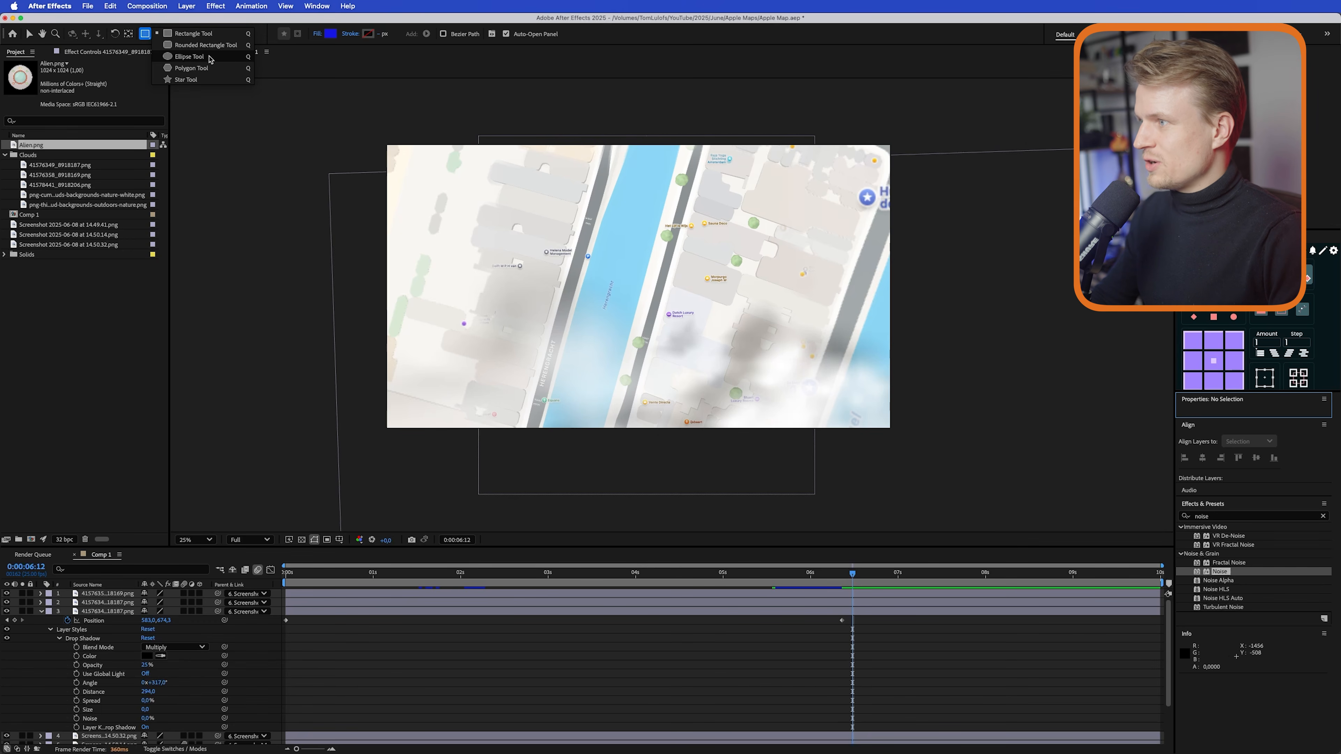
click(183, 56)
click(330, 33)
drag(671, 336, 644, 331)
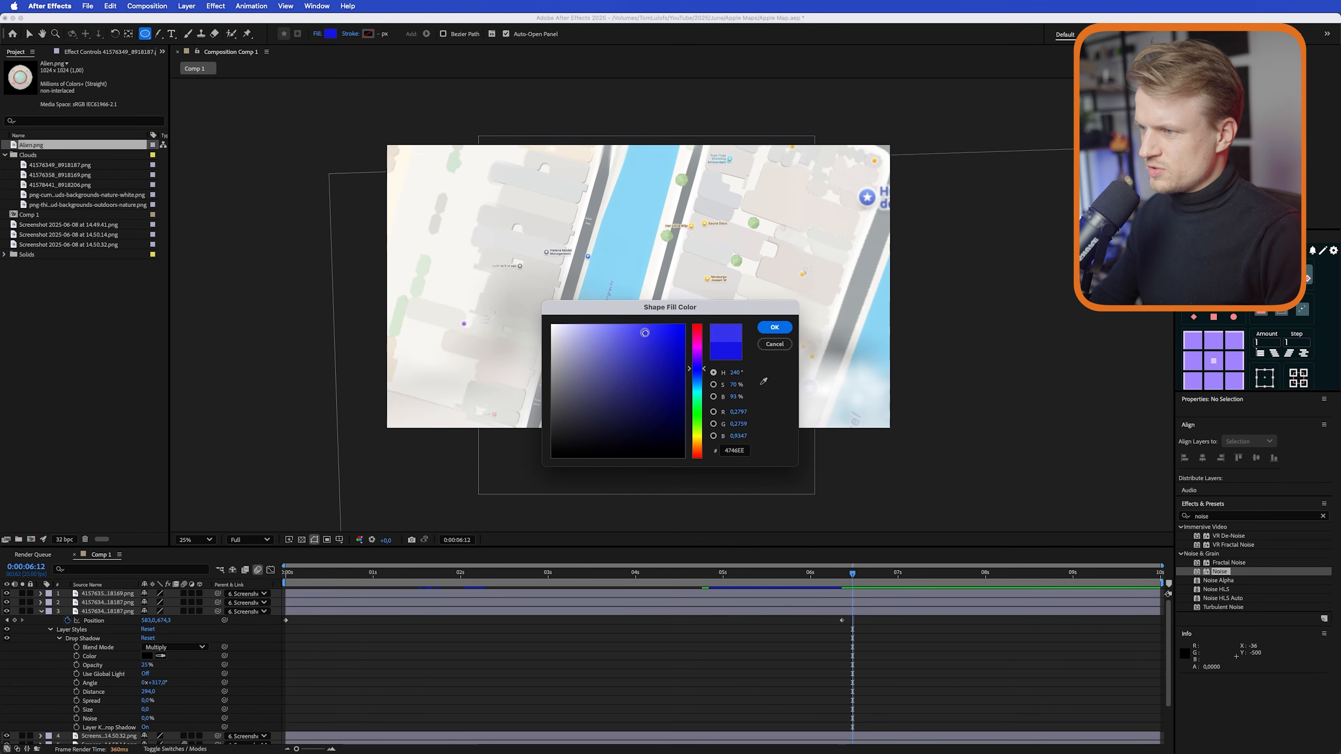
click(775, 327)
click(368, 33)
drag(613, 338, 533, 327)
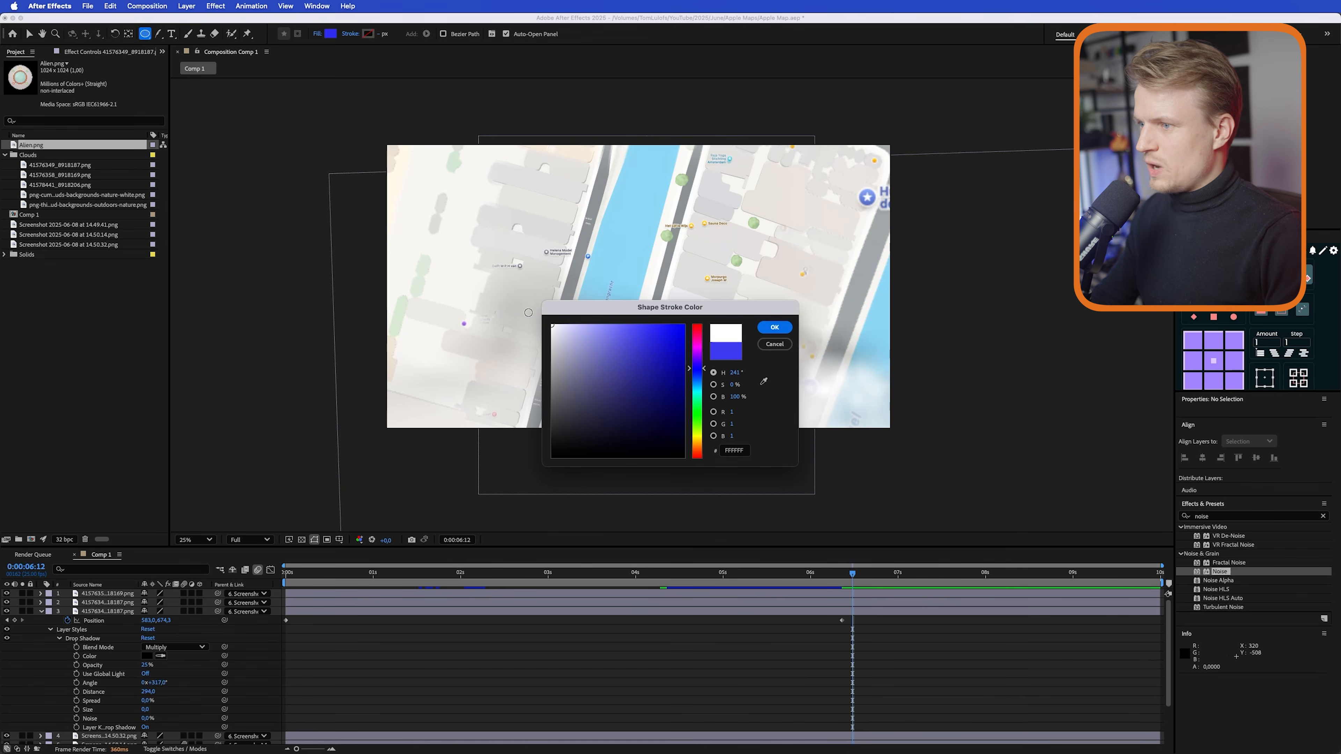
click(774, 327)
- Draw a circle about 125 px wide on the road near Dutch Luxury Resort, centre it at about 2066, 1151, and set its stroke width to 18
key(/)
drag(594, 222, 656, 287)
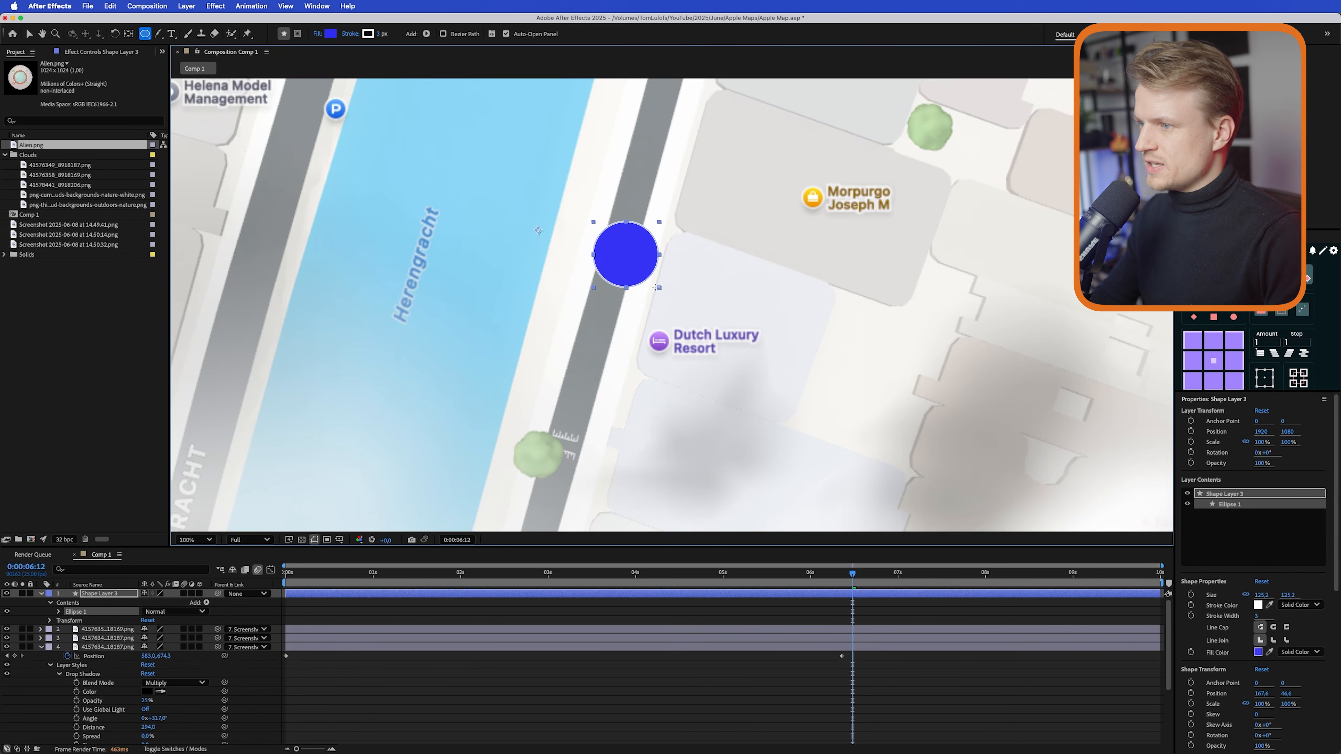
click(27, 34)
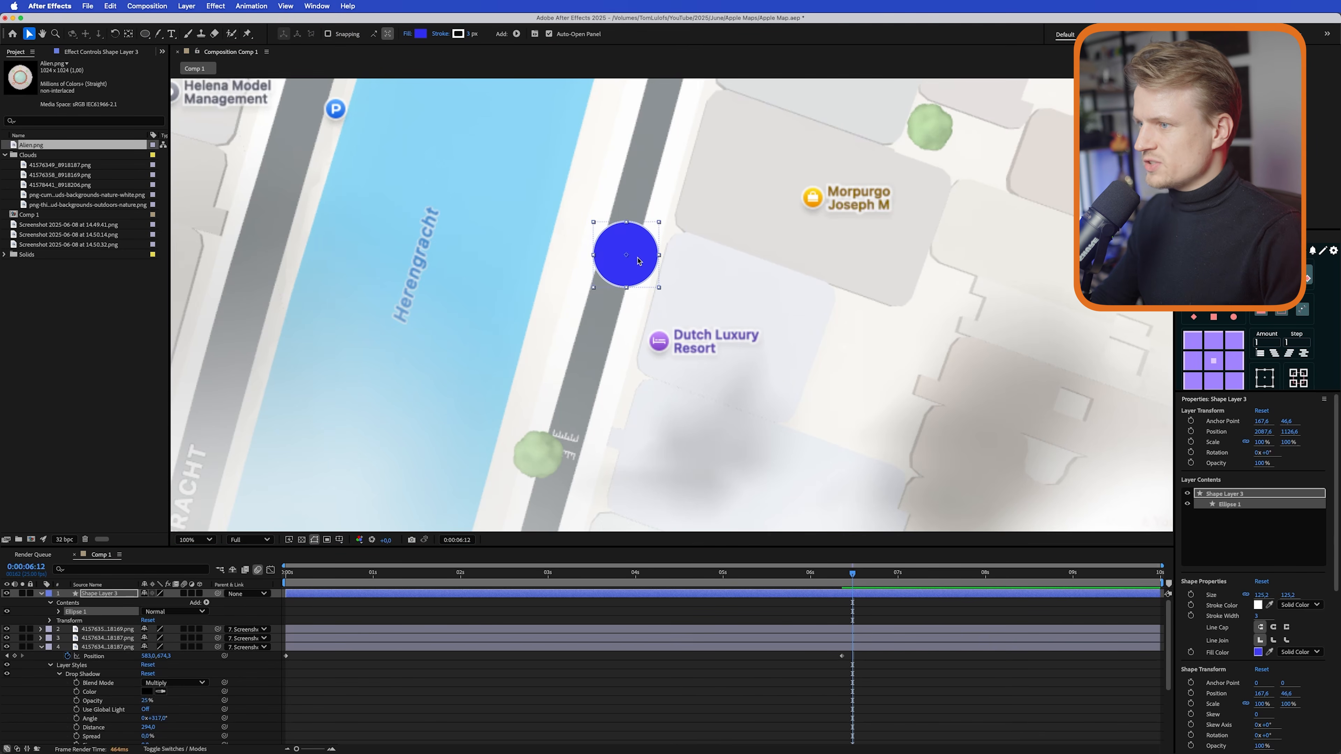
drag(640, 269, 628, 282)
drag(468, 34, 476, 34)
- Add a Drop Shadow layer style to the blue circle's shape layer
click(125, 594)
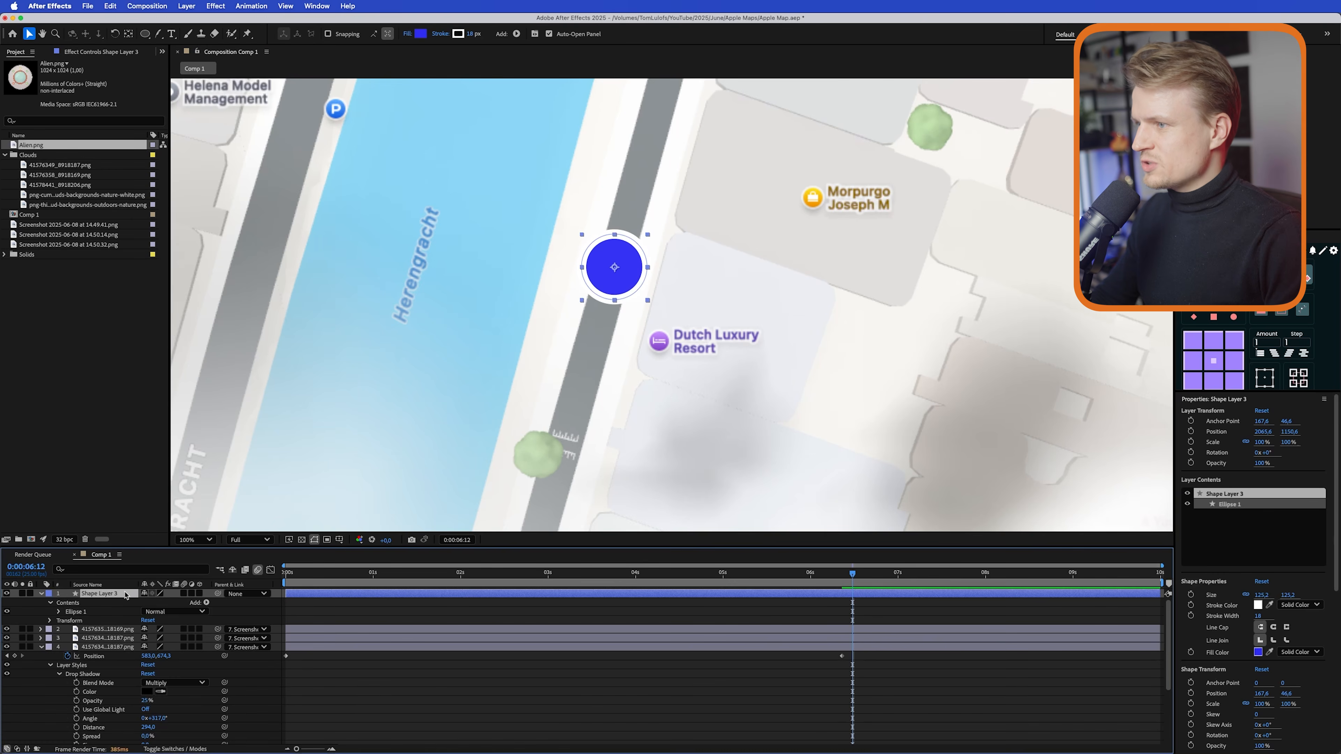
right_click(125, 594)
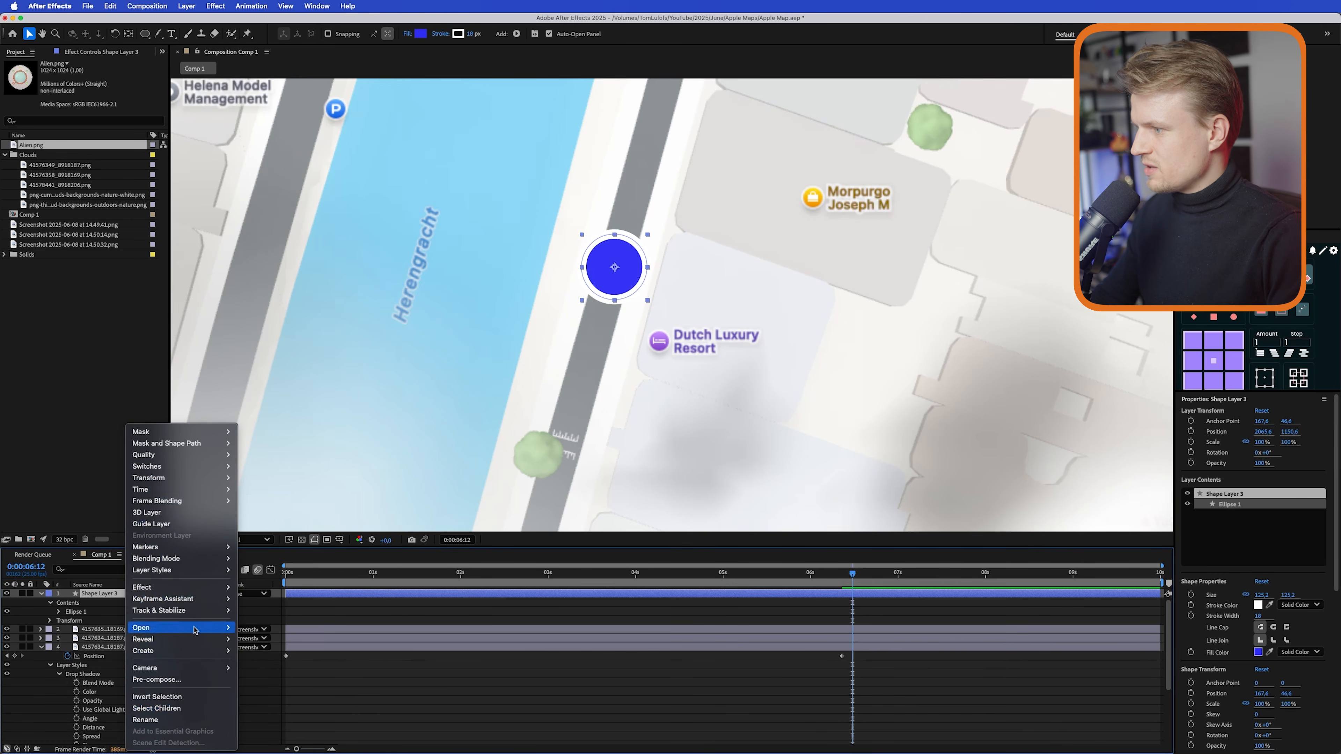
mouse_move(200, 571)
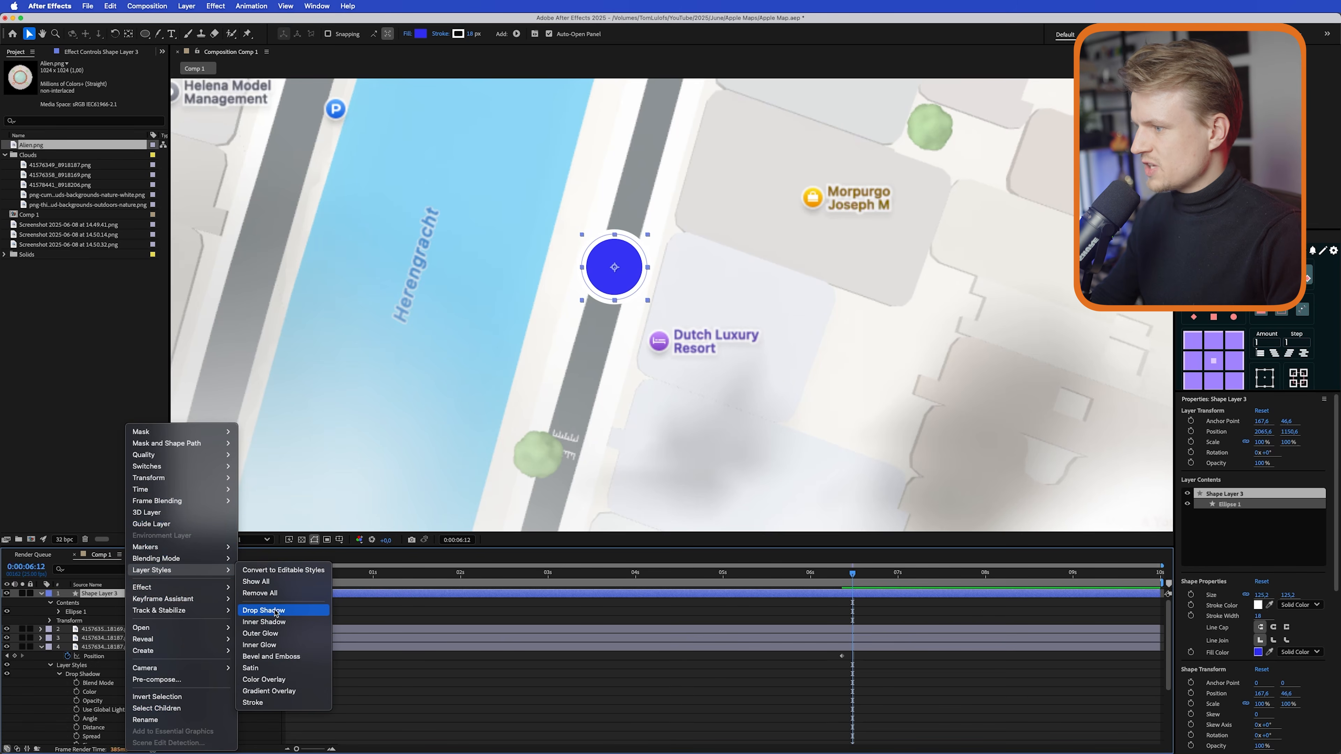
click(275, 611)
scroll(673, 306, up, 2)
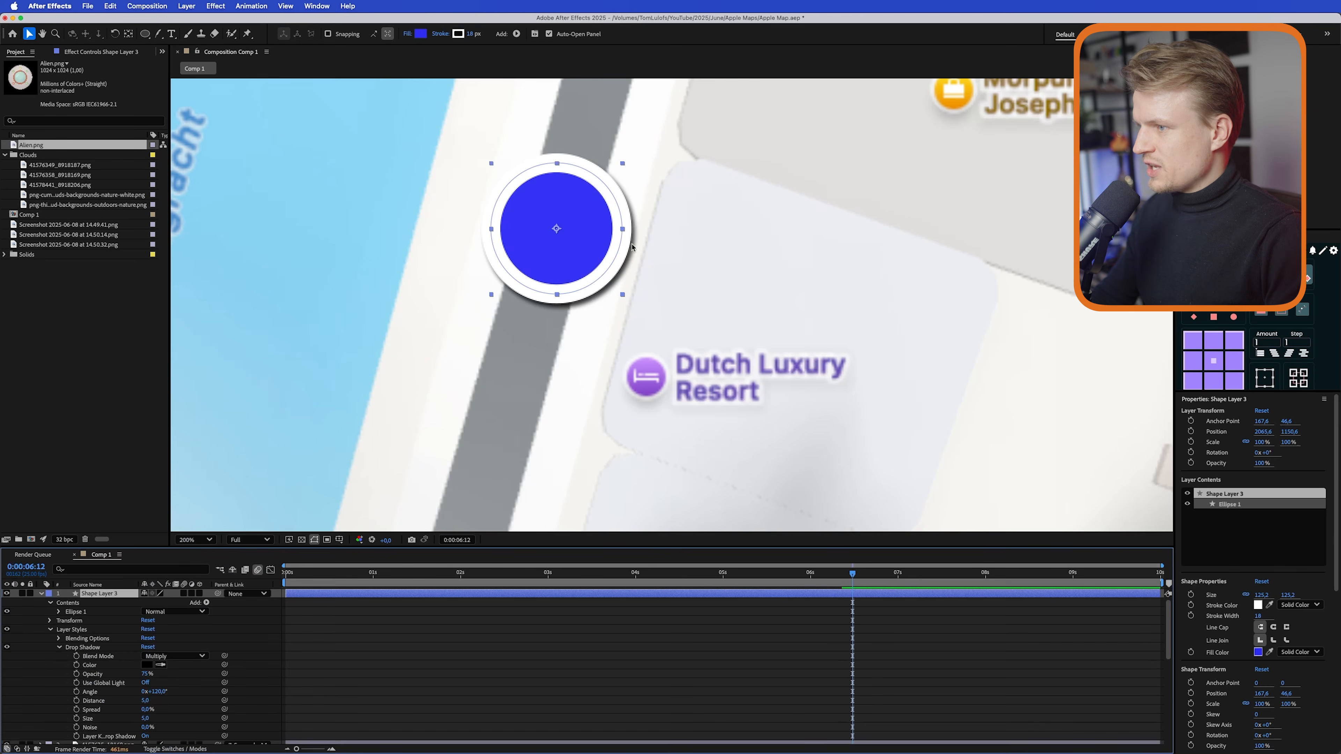
click(89, 691)
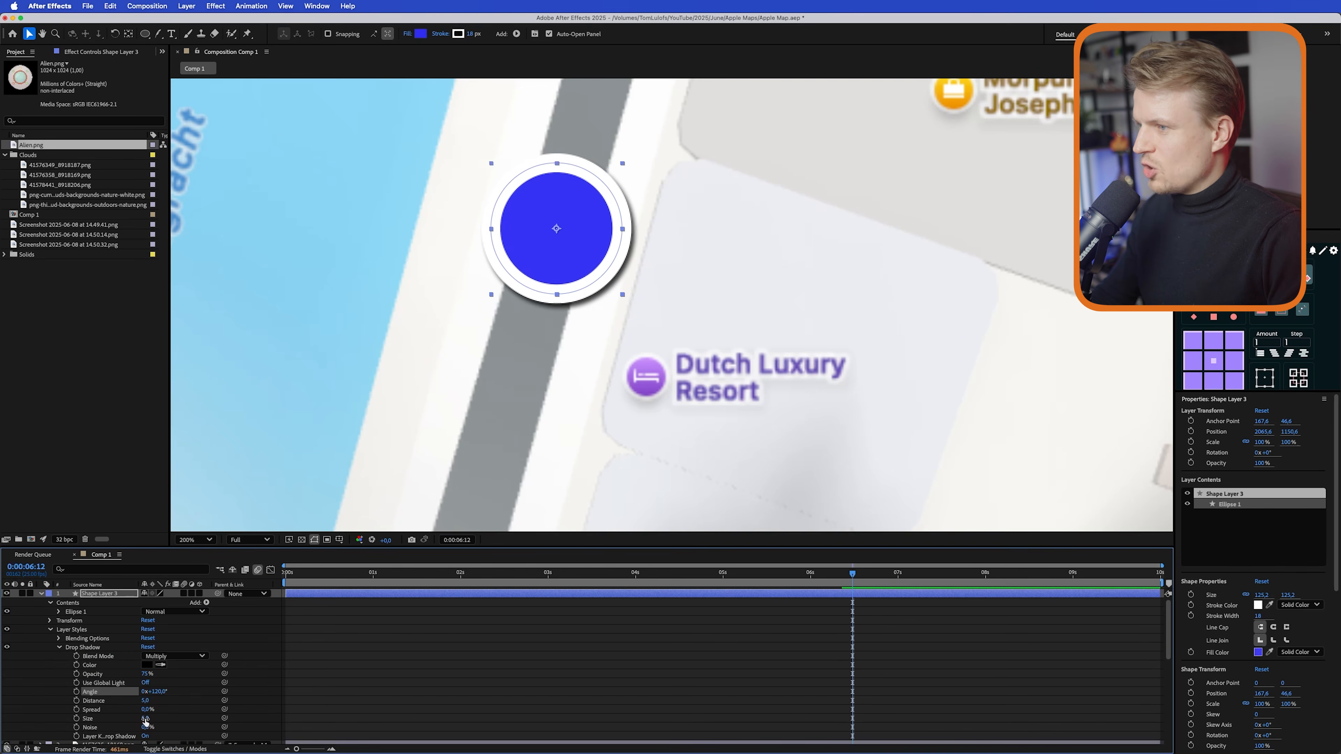
- Set the blue circle's drop shadow size to 21 and lower the shadow's opacity
drag(144, 718, 149, 718)
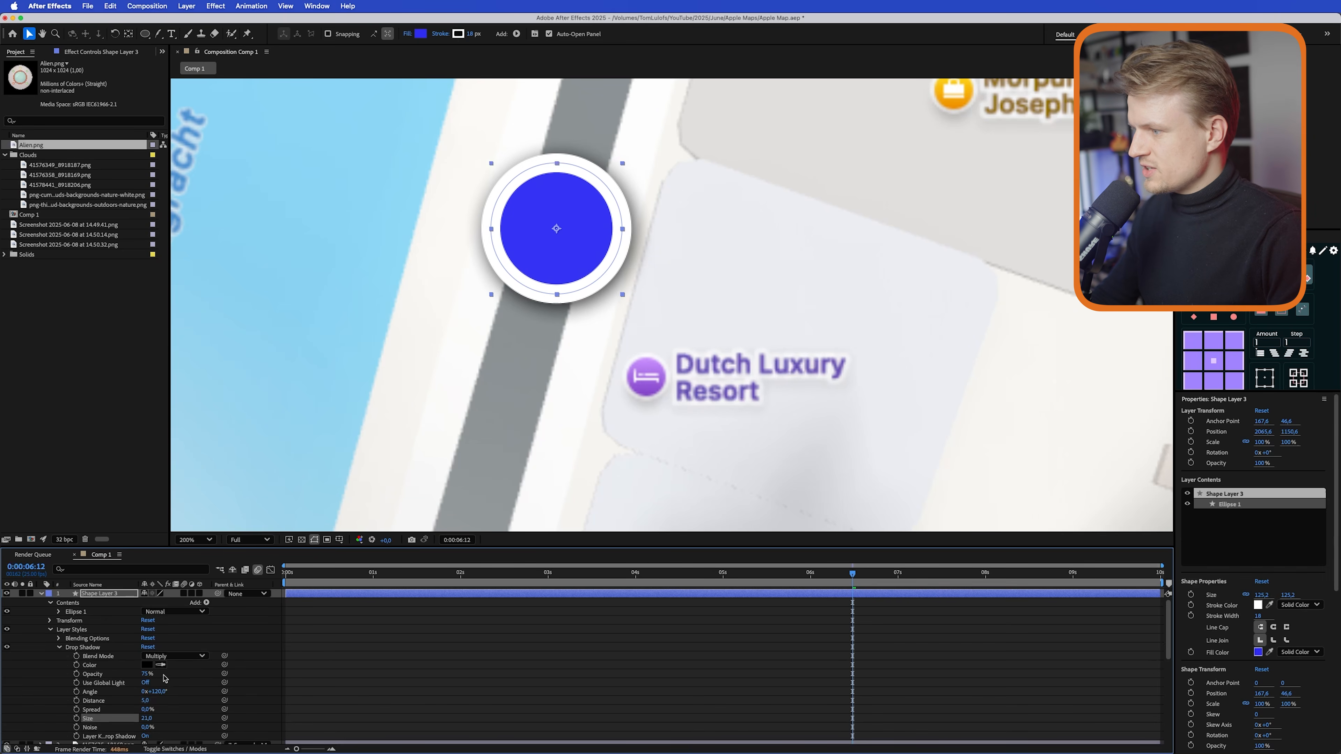
drag(147, 675, 125, 675)
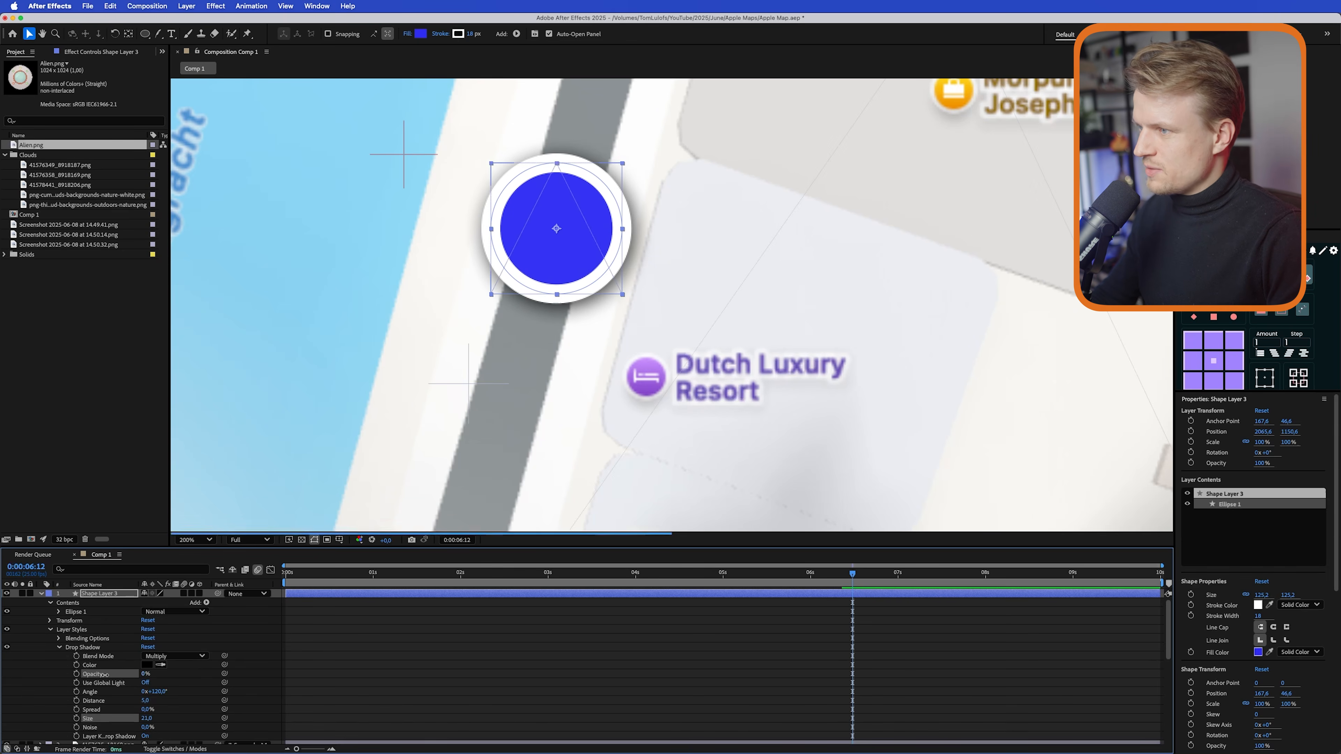
key(comma)
- Set the circle's stroke width to 13 px and move its layer directly below the three cloud layers
click(471, 35)
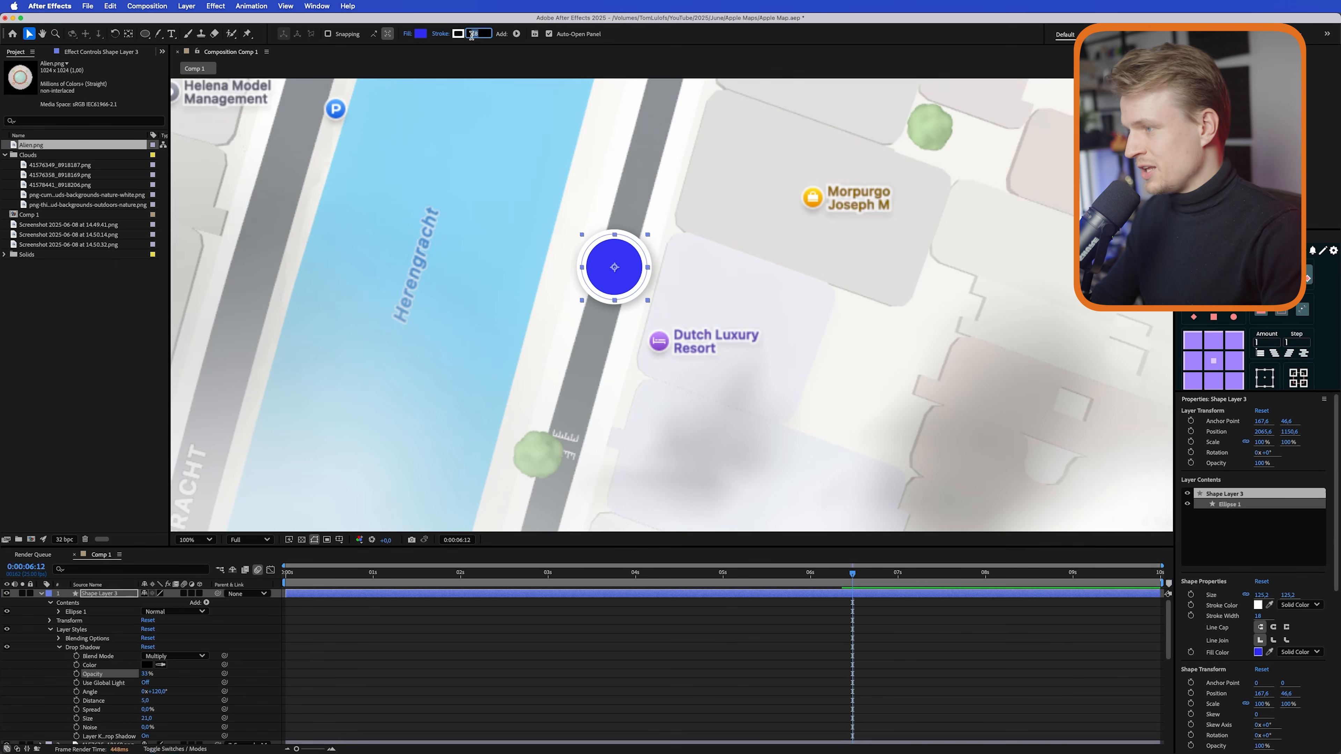
text(13)
key(Return)
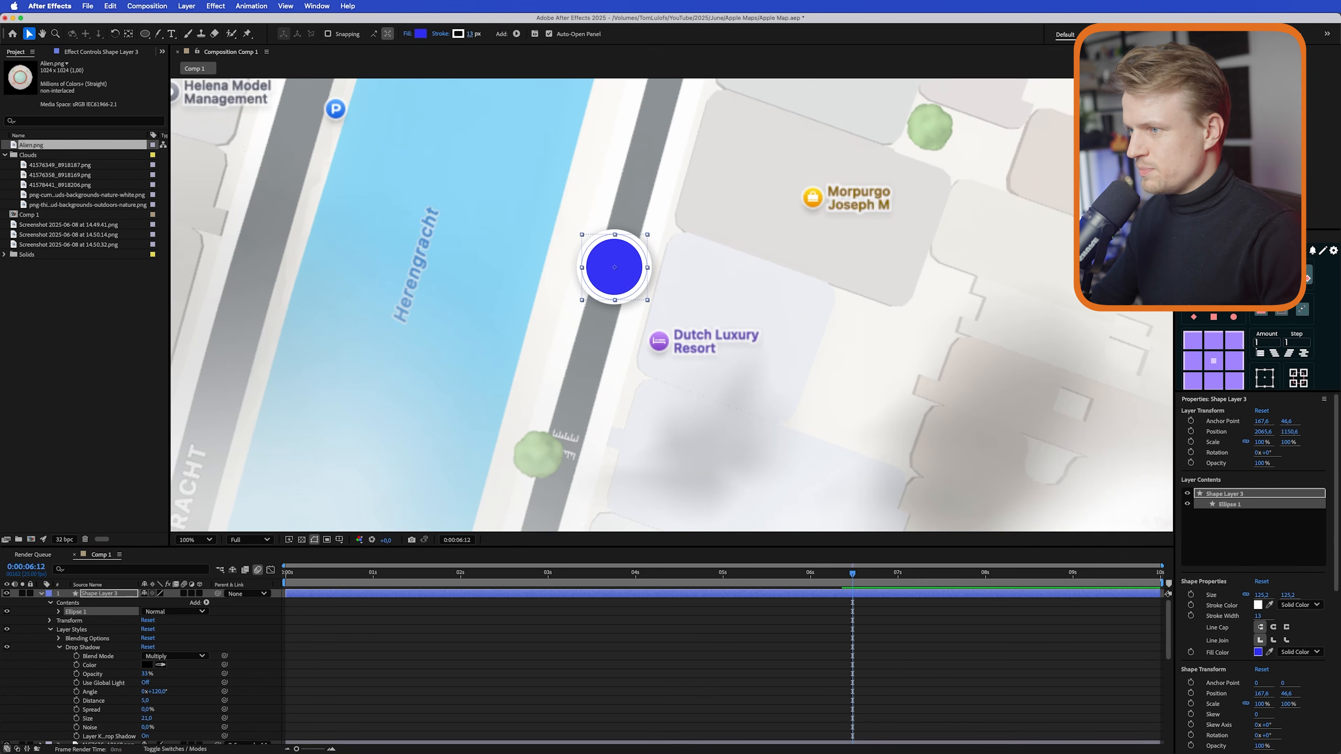
key(period)
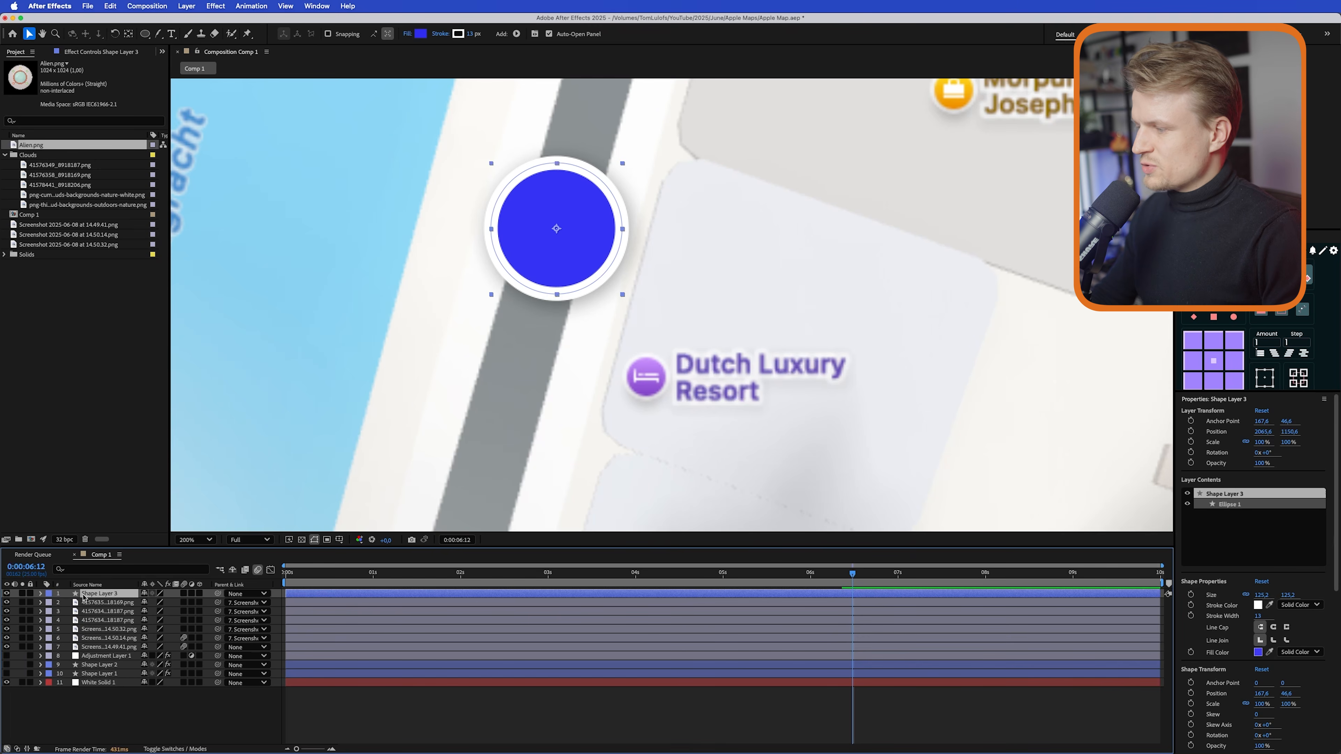
drag(107, 595, 107, 626)
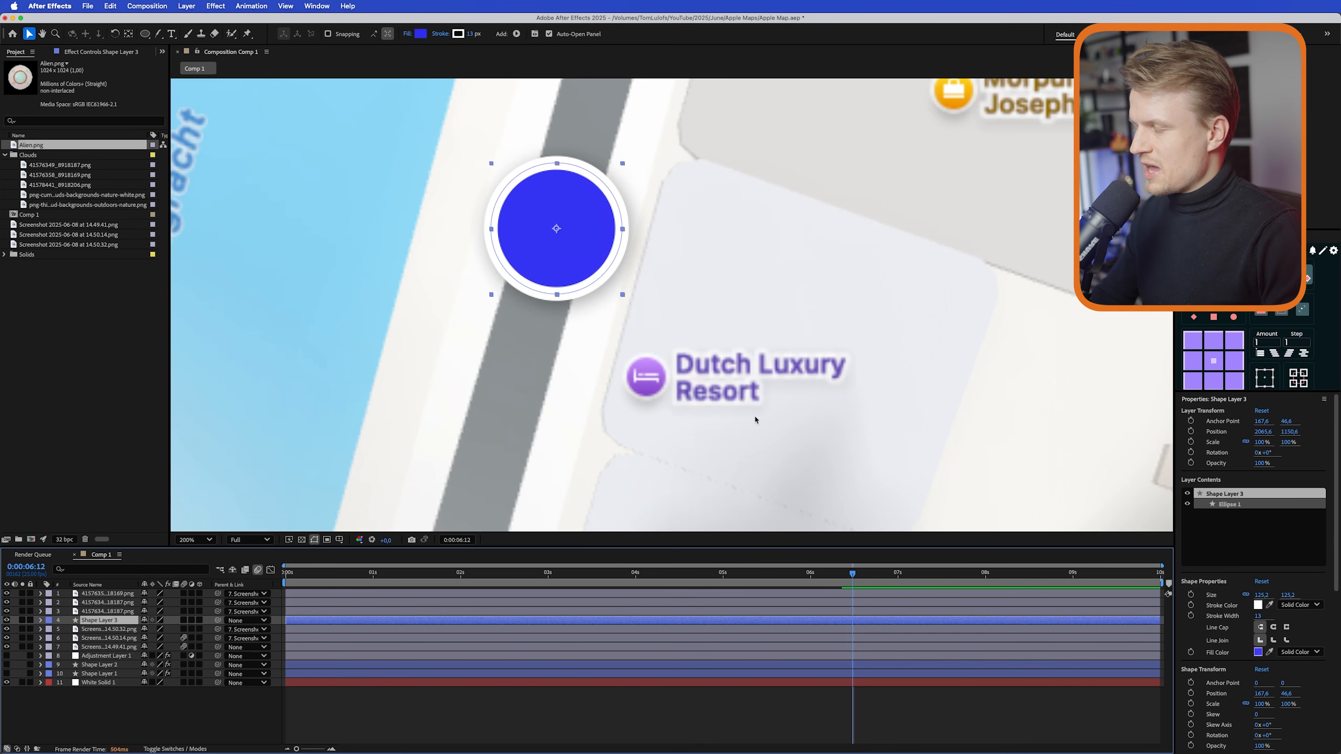
- Choose the Pen tool with no layer selected and set the fill type to Linear Gradient
drag(739, 333, 781, 437)
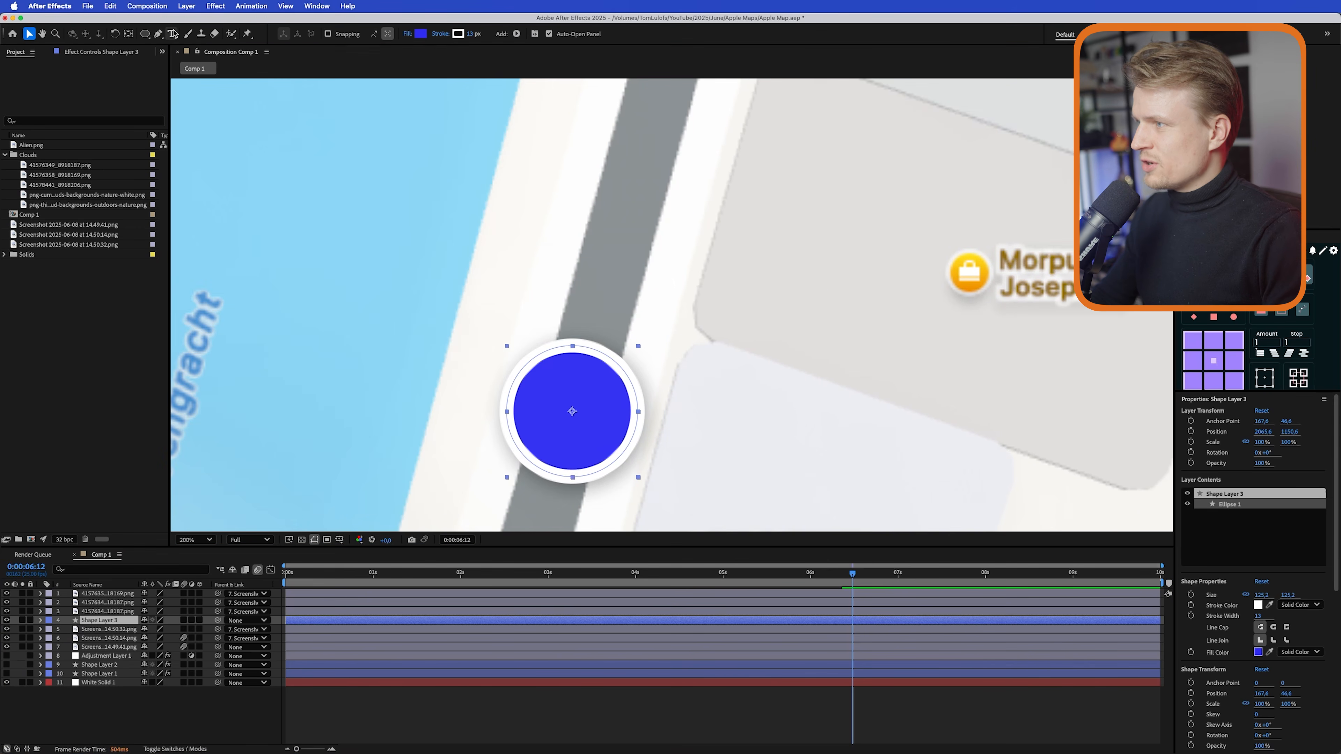
click(159, 34)
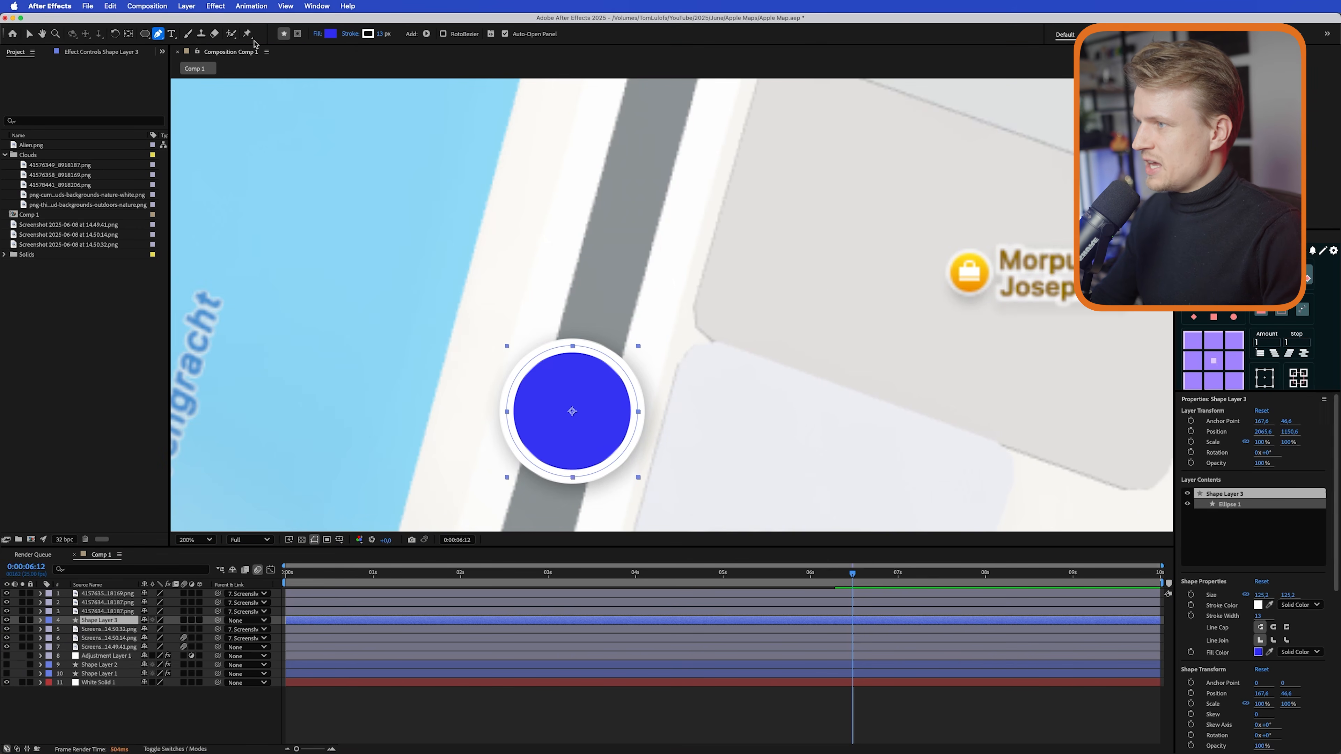
click(158, 693)
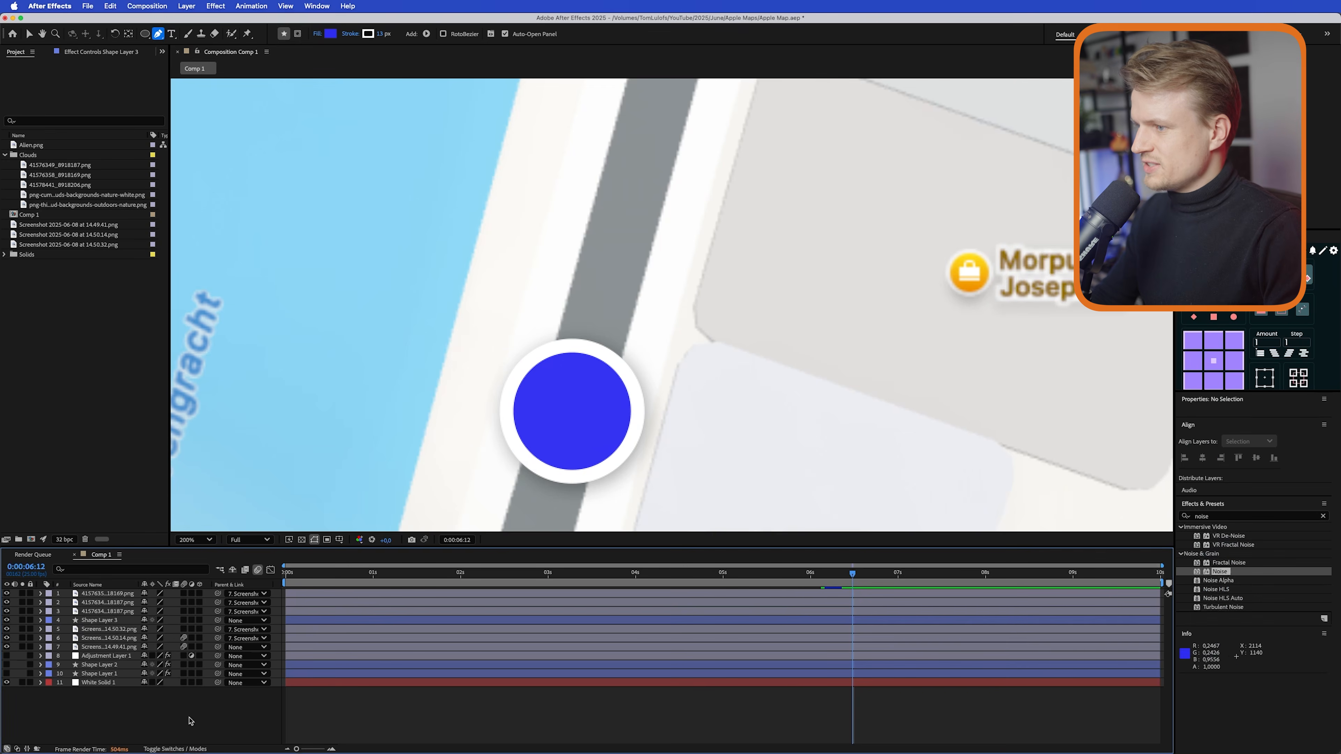
click(318, 36)
key(Escape)
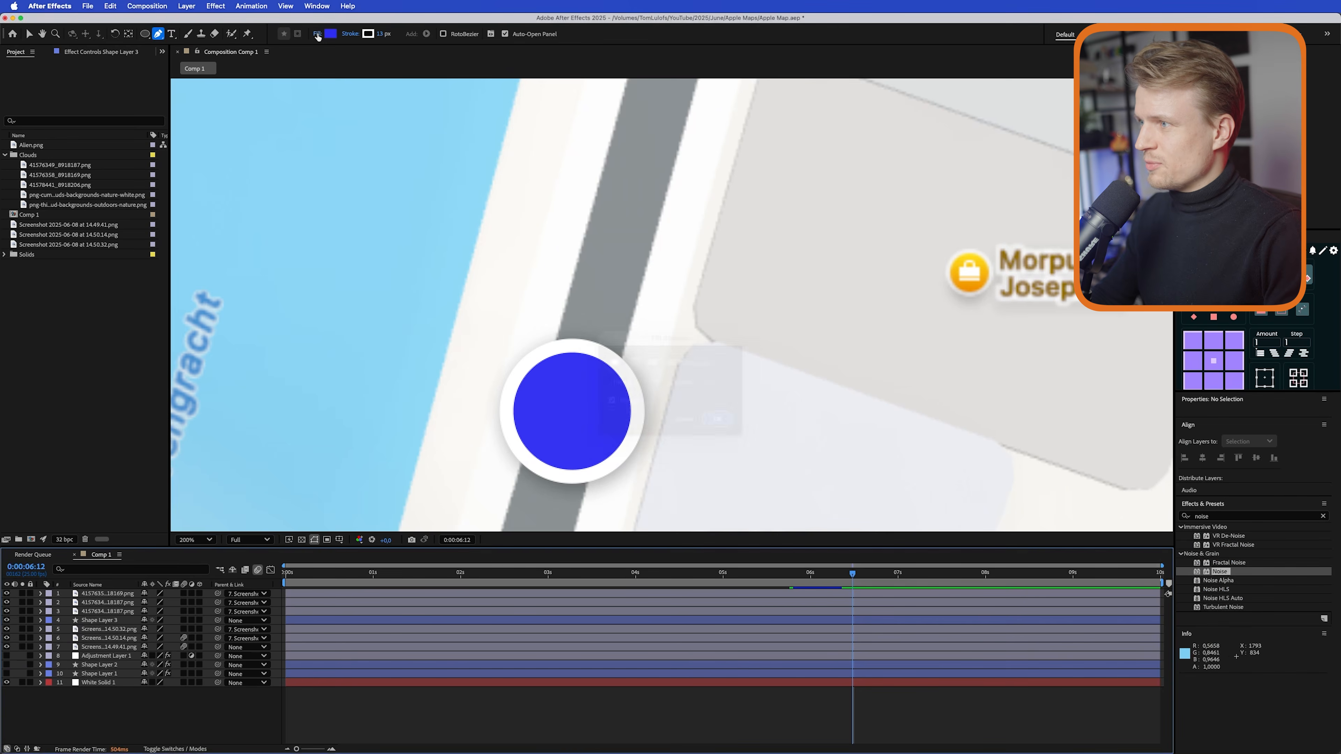
click(318, 37)
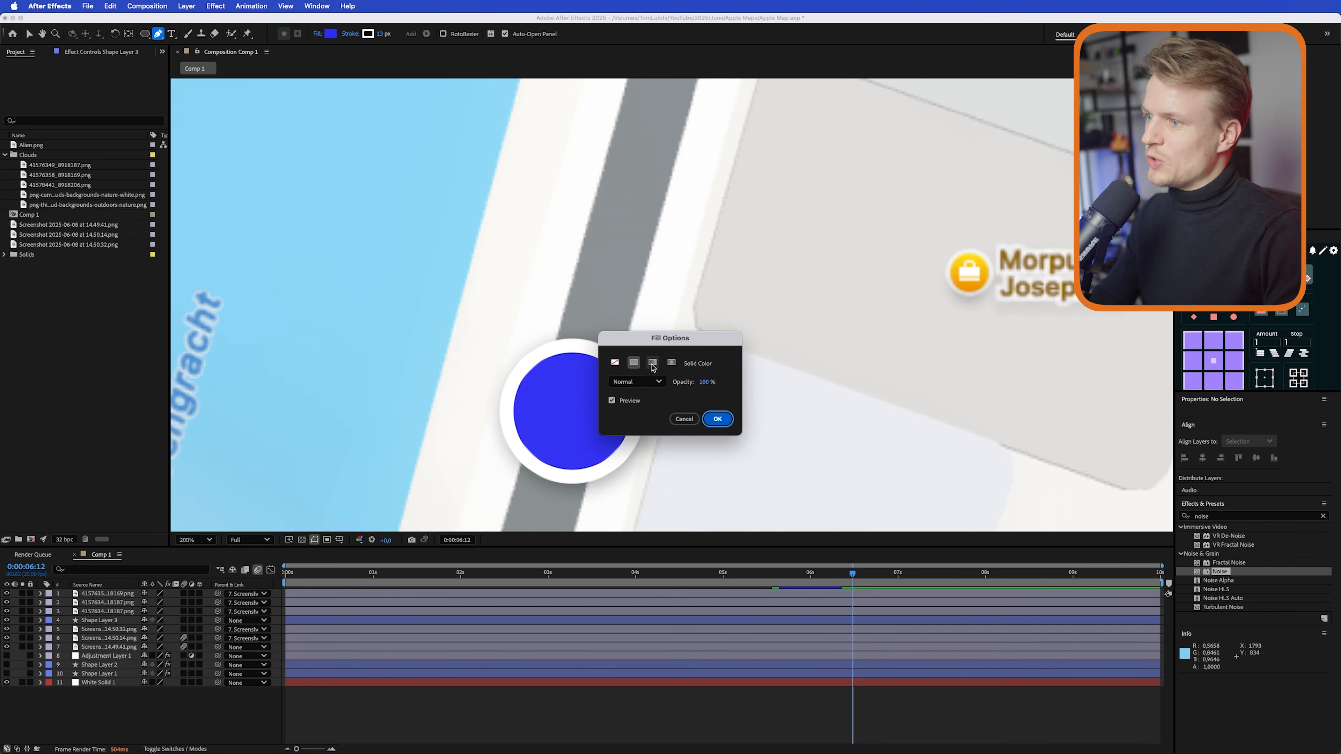
click(718, 419)
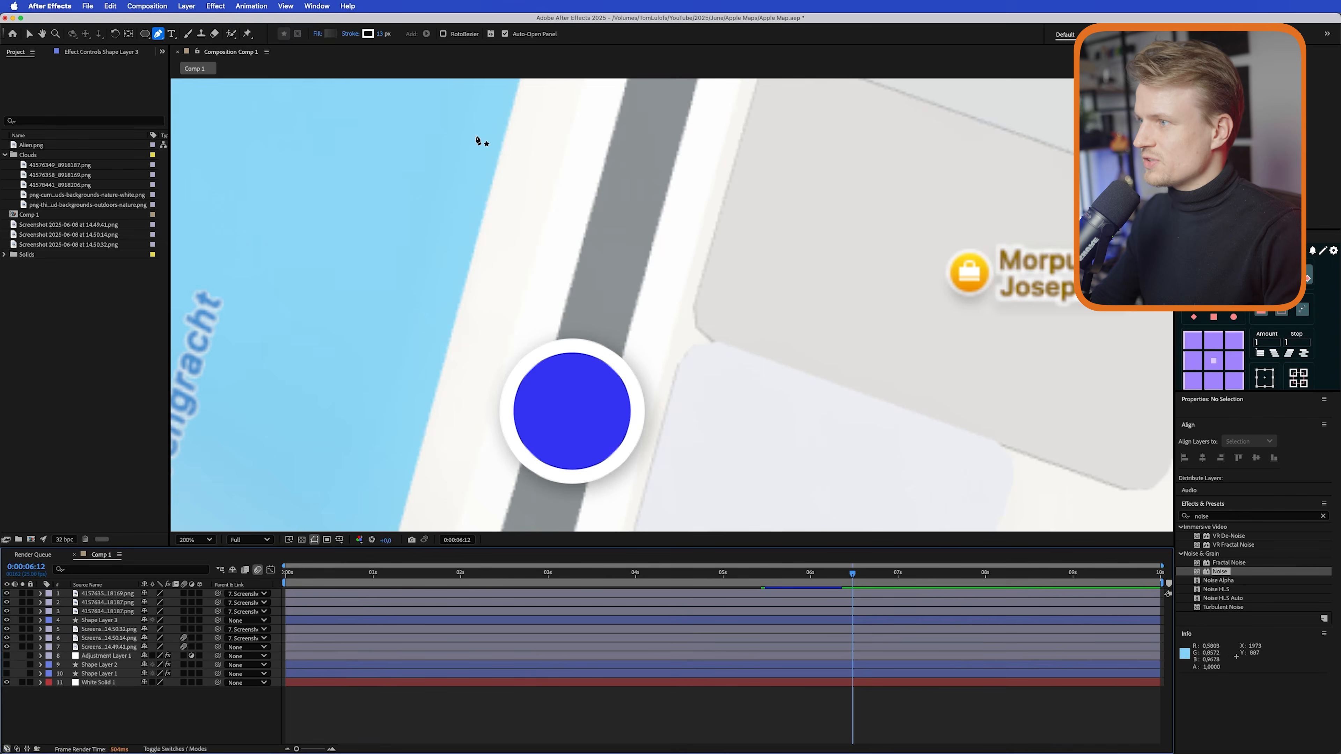
- Make the gradient fade from the circle's blue to the same blue at 0% opacity
click(329, 36)
click(430, 325)
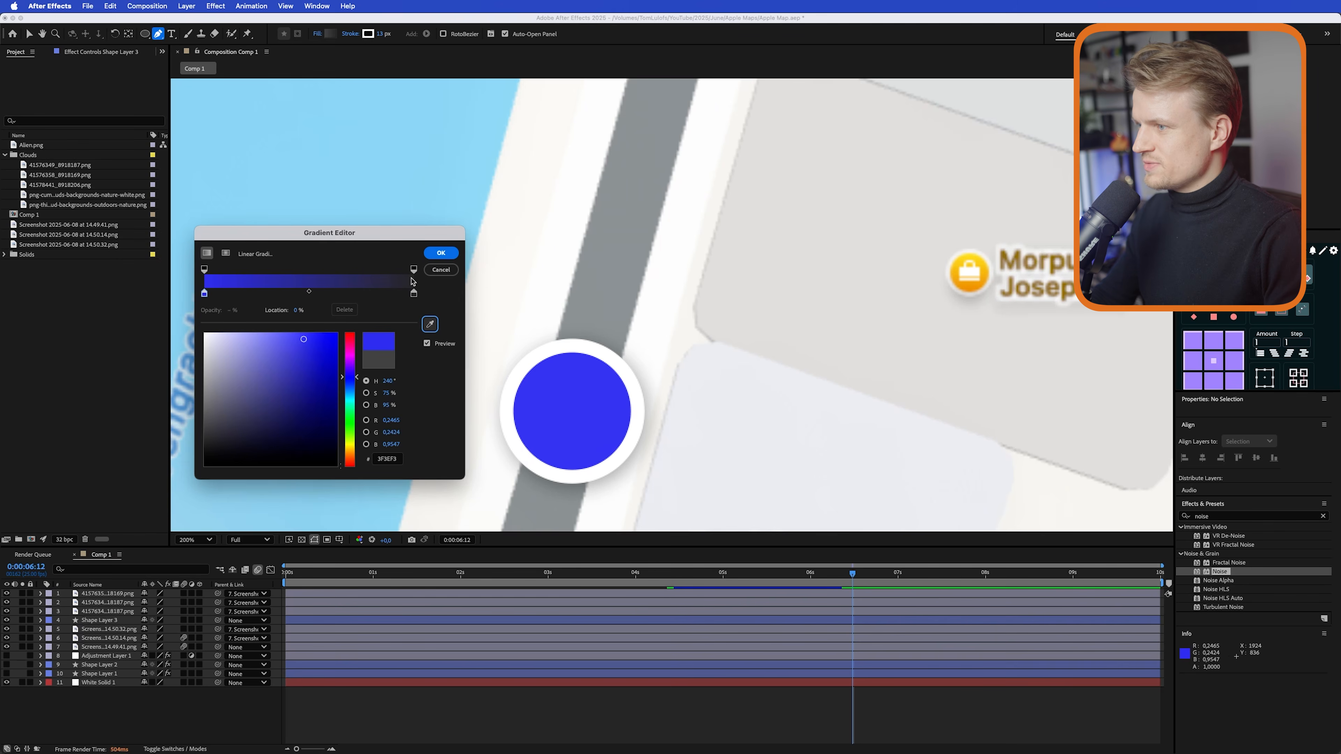
click(412, 293)
click(430, 324)
click(589, 406)
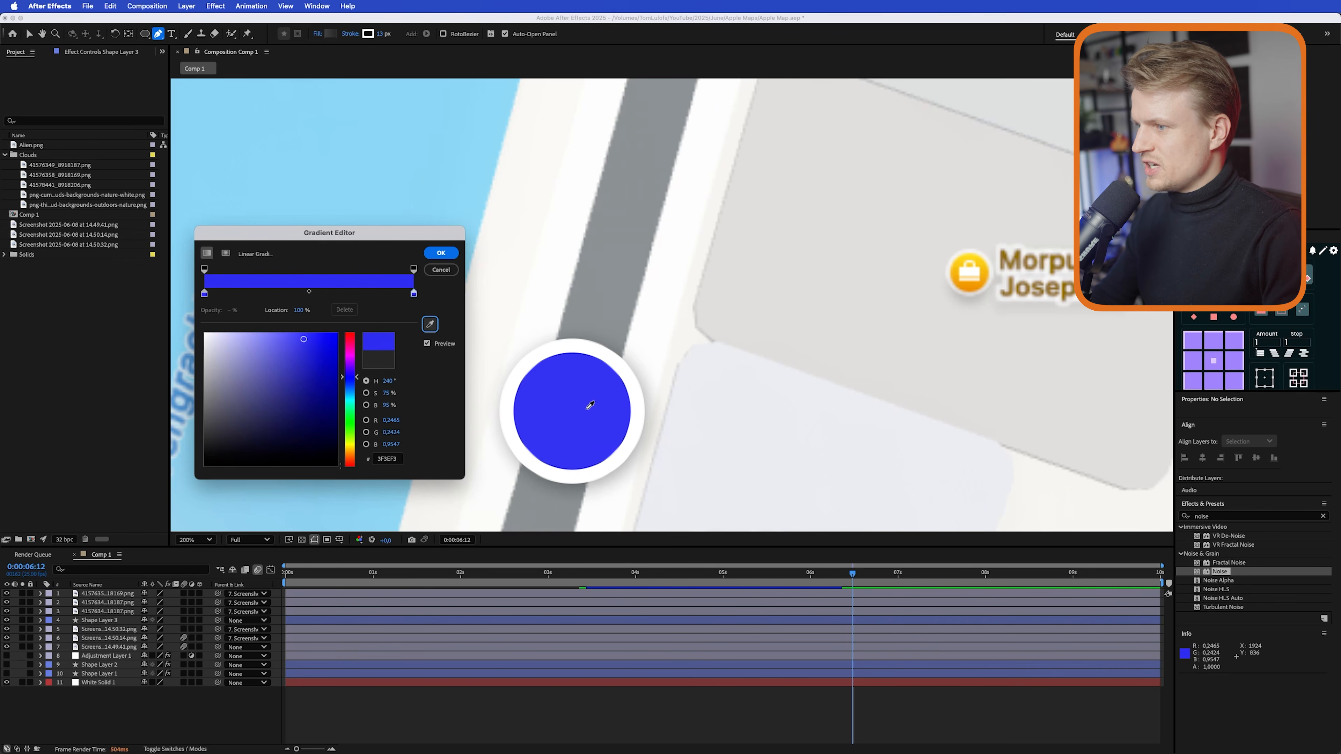
click(414, 269)
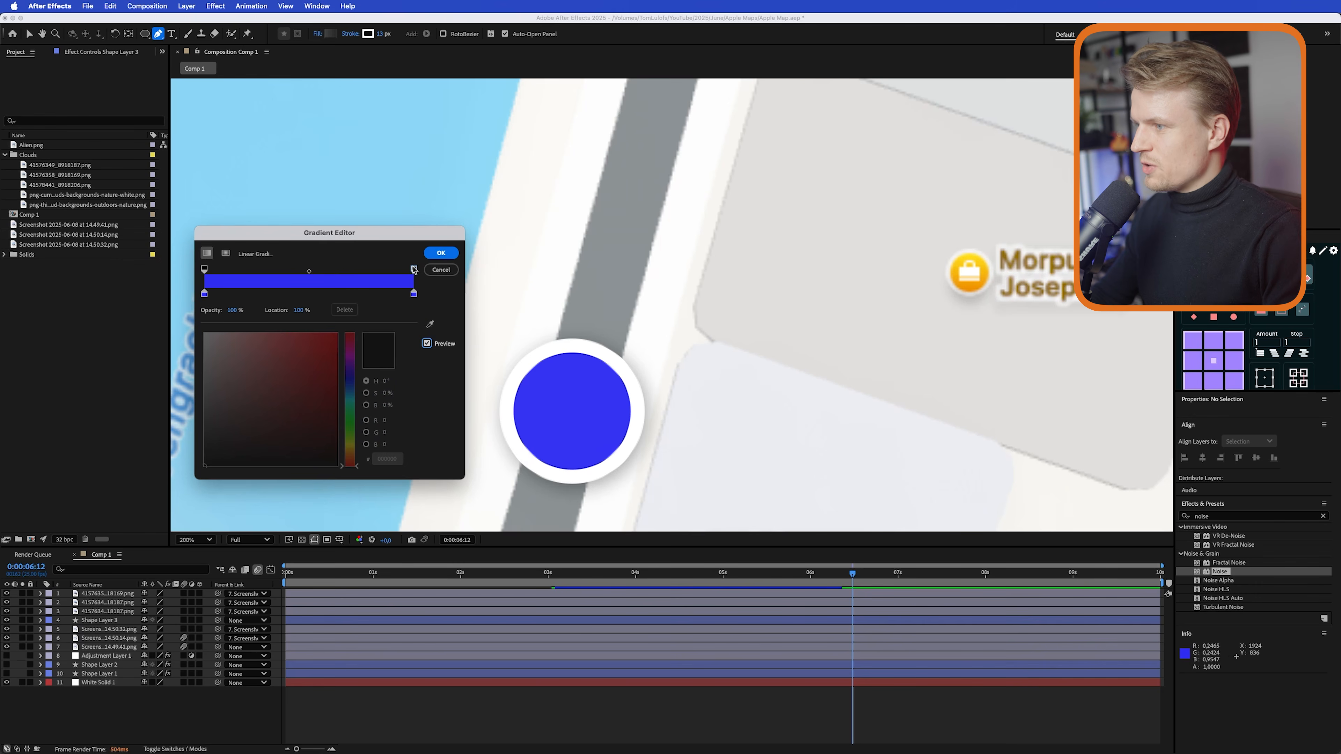
drag(233, 310, 146, 312)
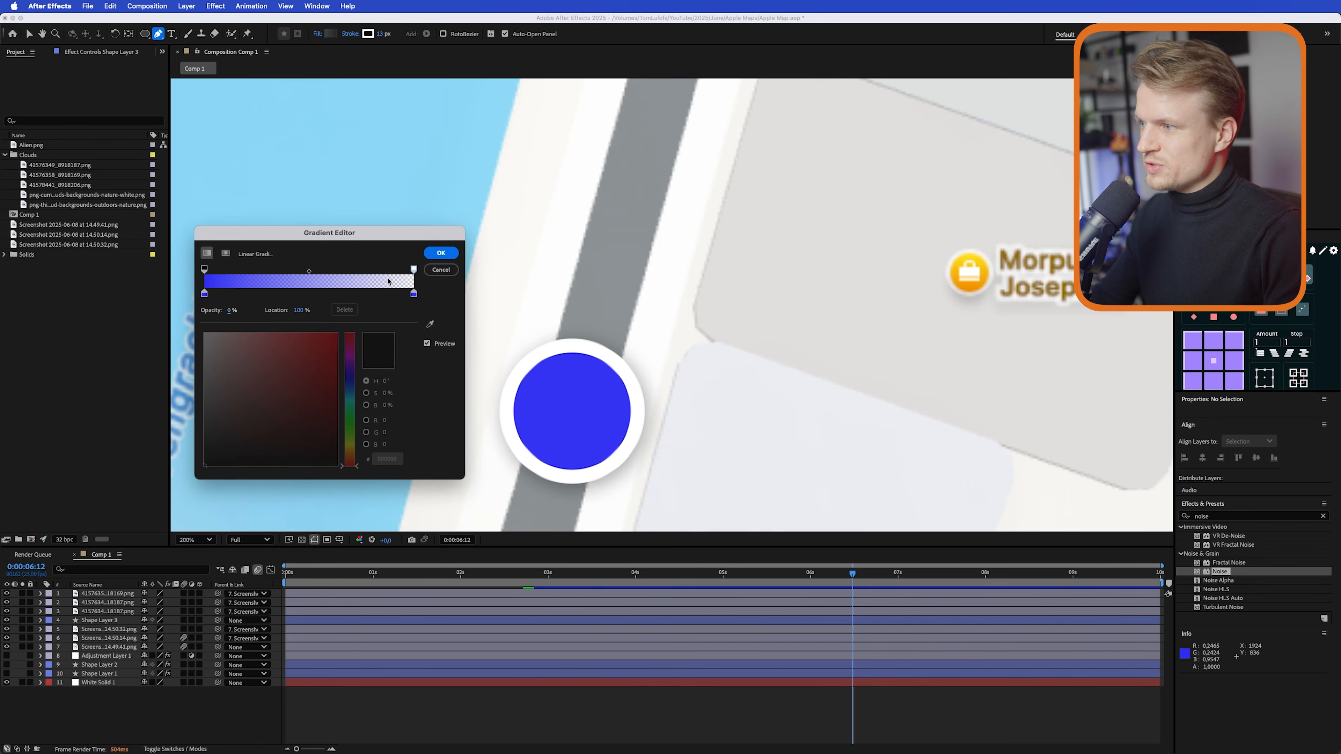
click(432, 254)
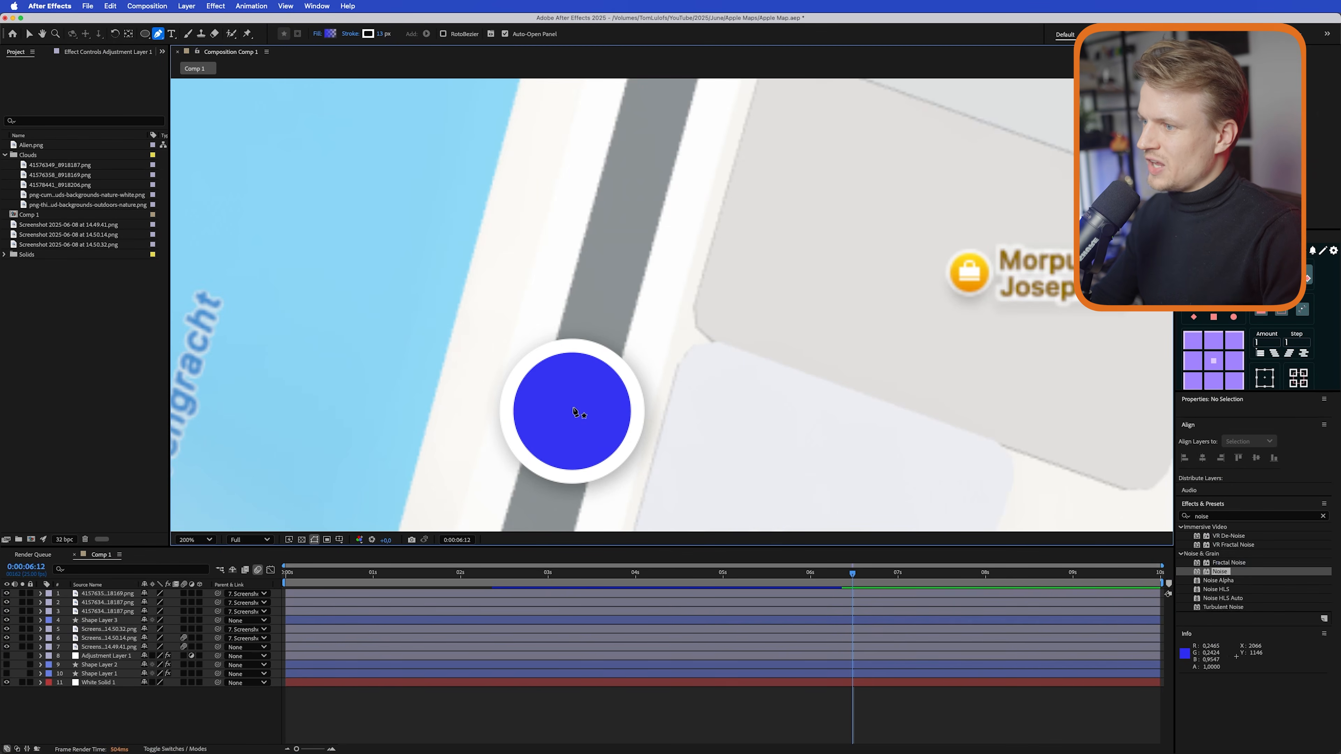
- Draw a closed triangle fanning upward from the blue circle's centre and remove its stroke
click(573, 406)
click(500, 194)
click(738, 245)
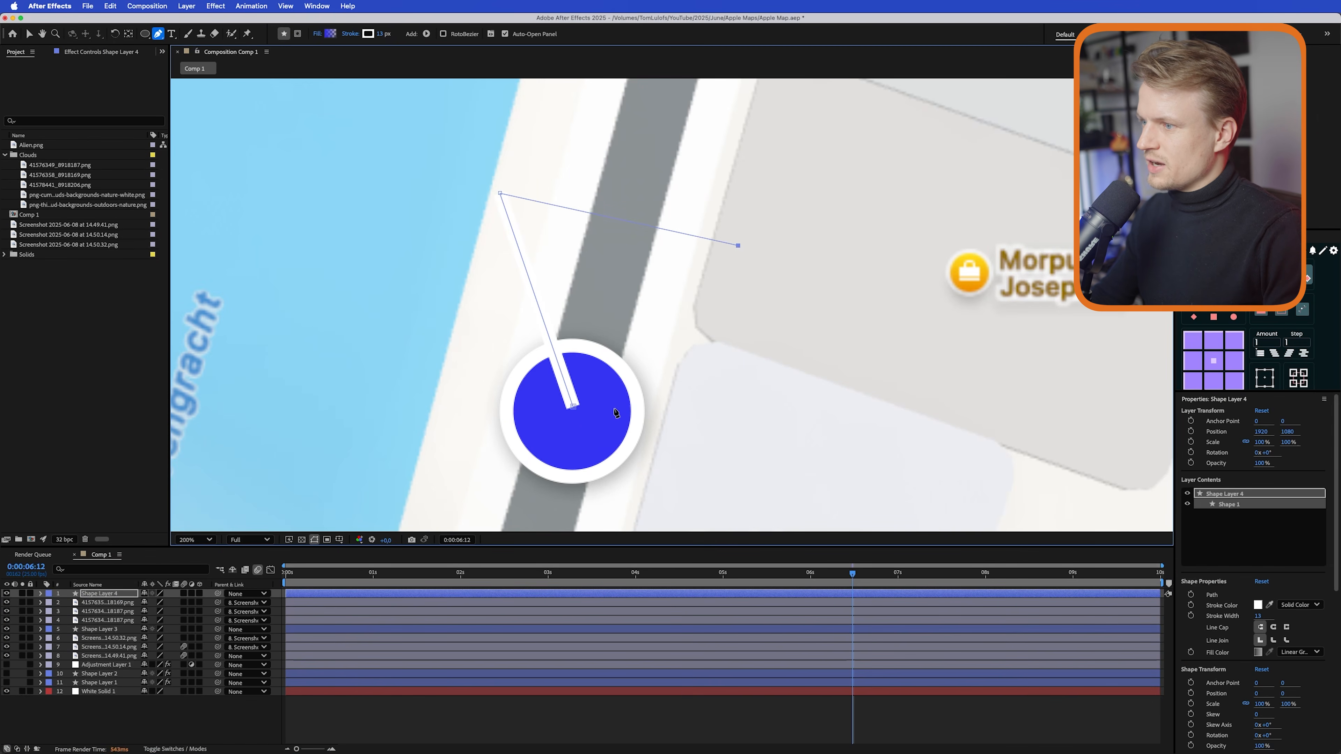
click(574, 409)
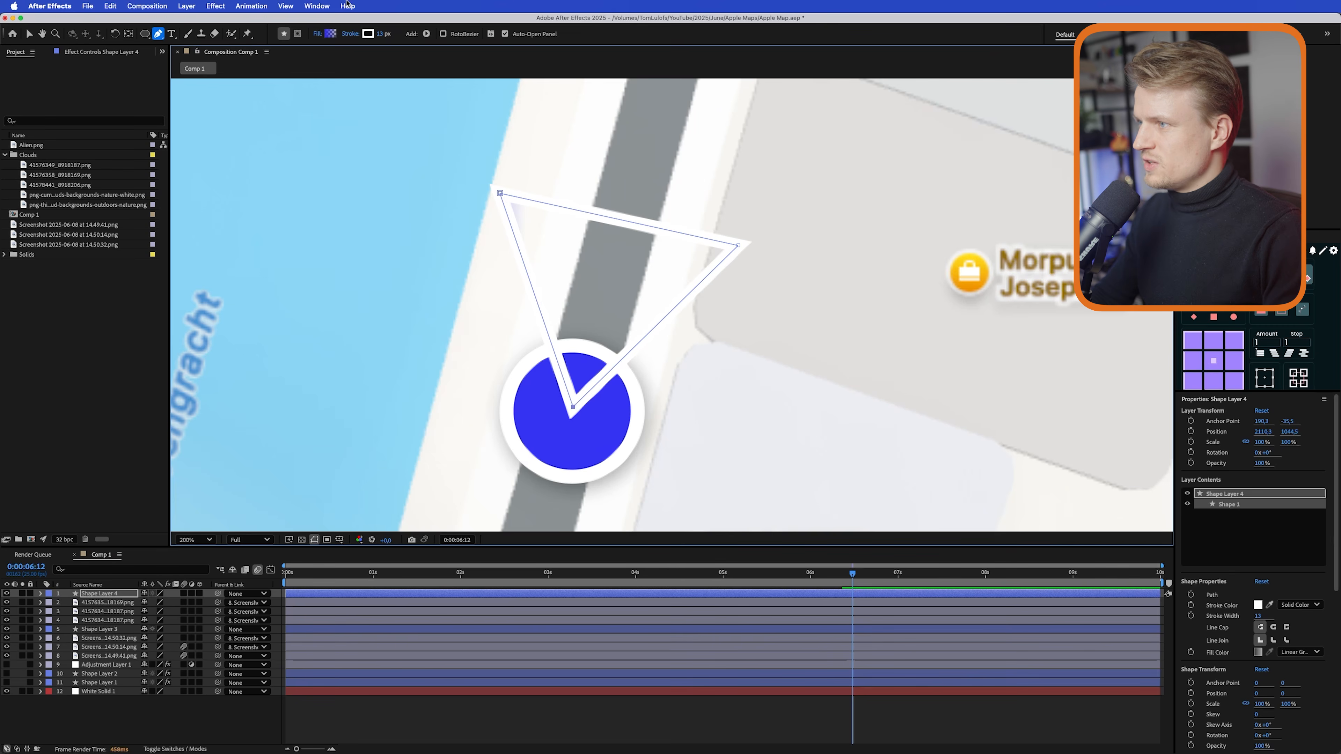
click(348, 33)
click(615, 362)
click(717, 419)
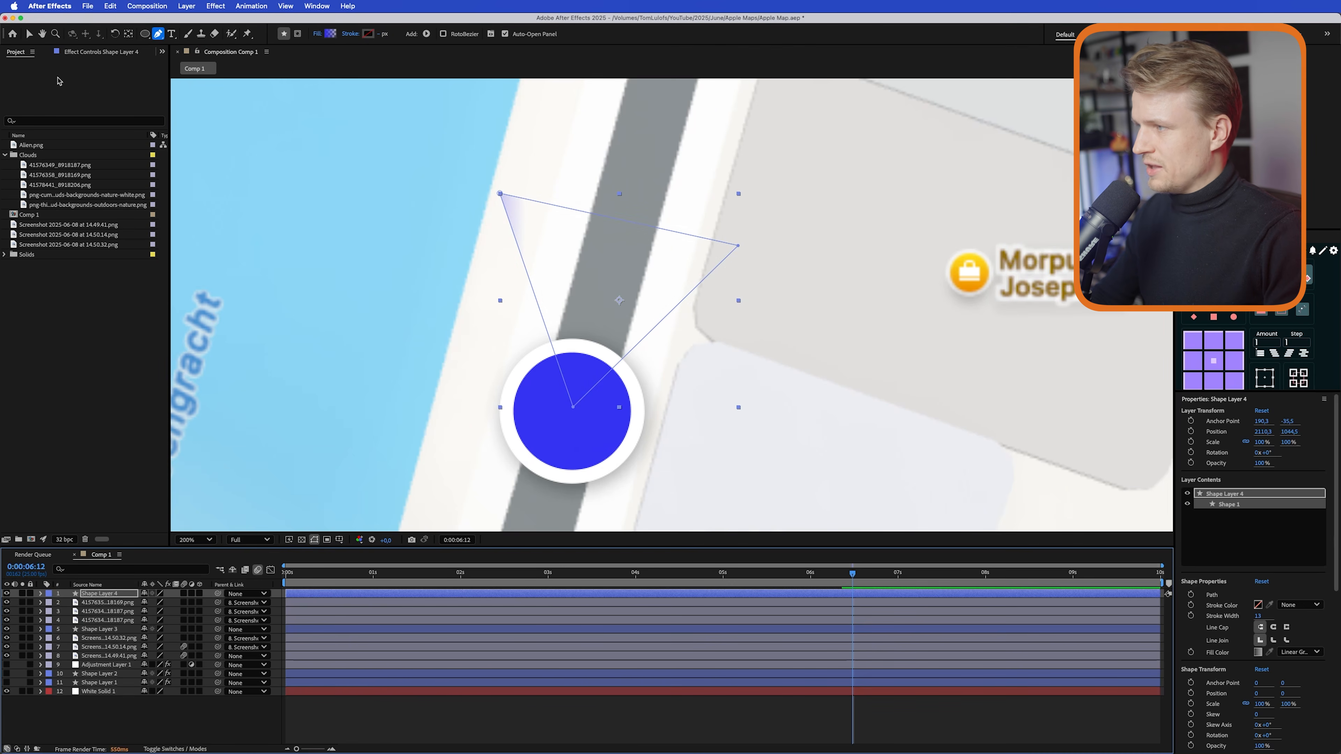
- Place the triangle's gradient start at the circle's centre and its transparent end near the triangle's far edge
click(29, 34)
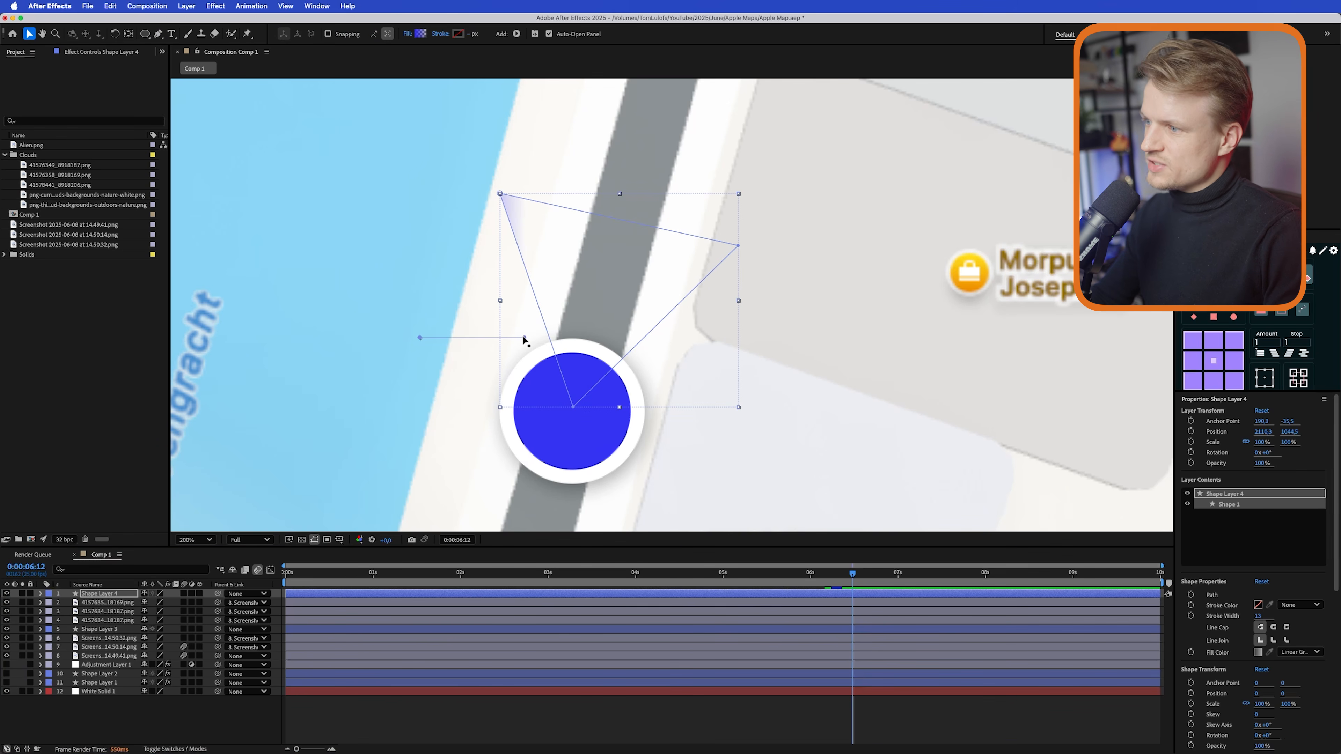
drag(523, 337, 641, 227)
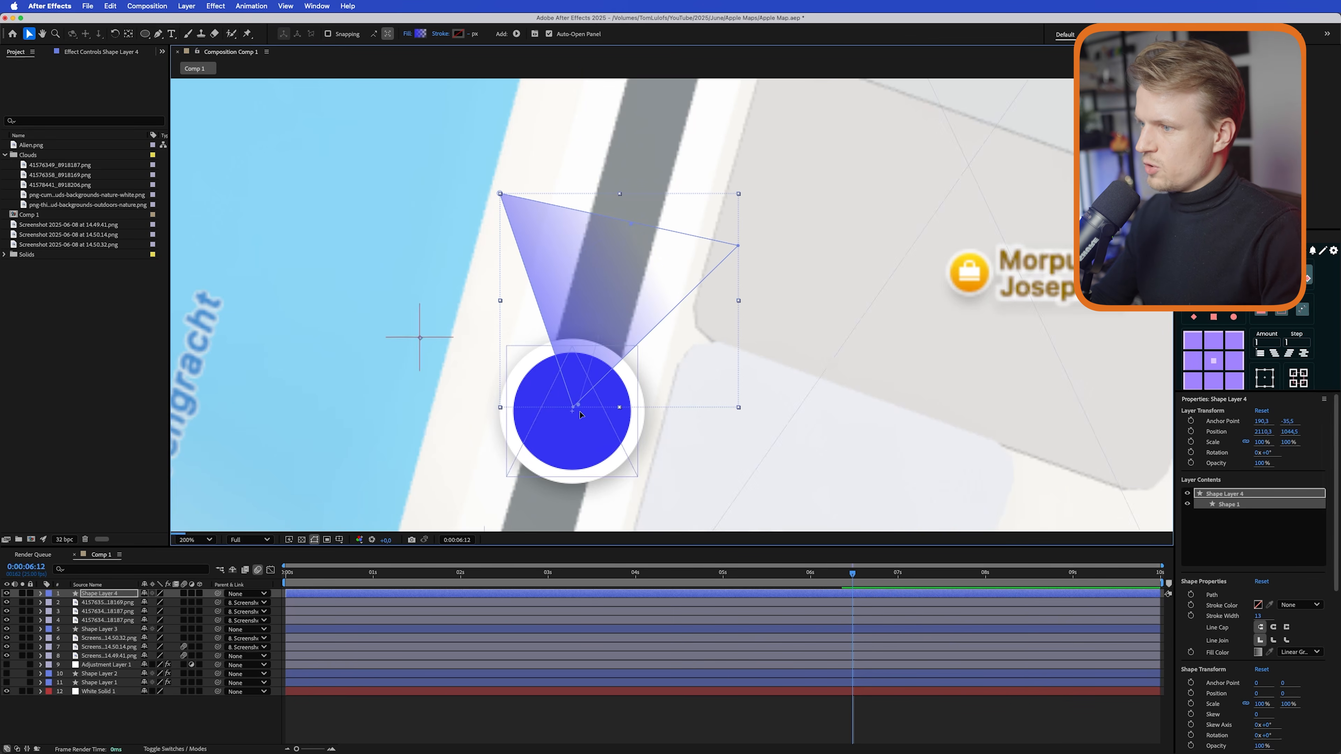
drag(435, 350, 573, 408)
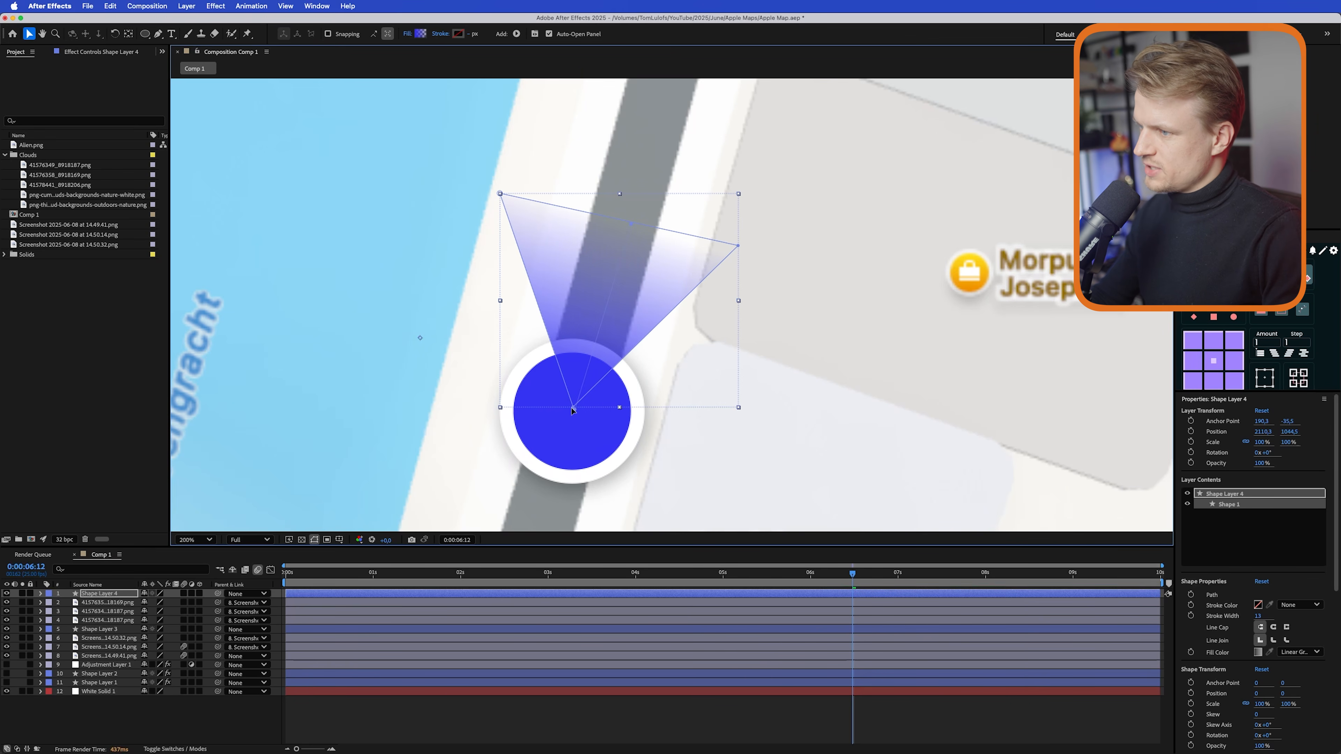
- Move the gradient triangle's layer directly below the blue circle's layer
click(108, 595)
drag(110, 624, 110, 636)
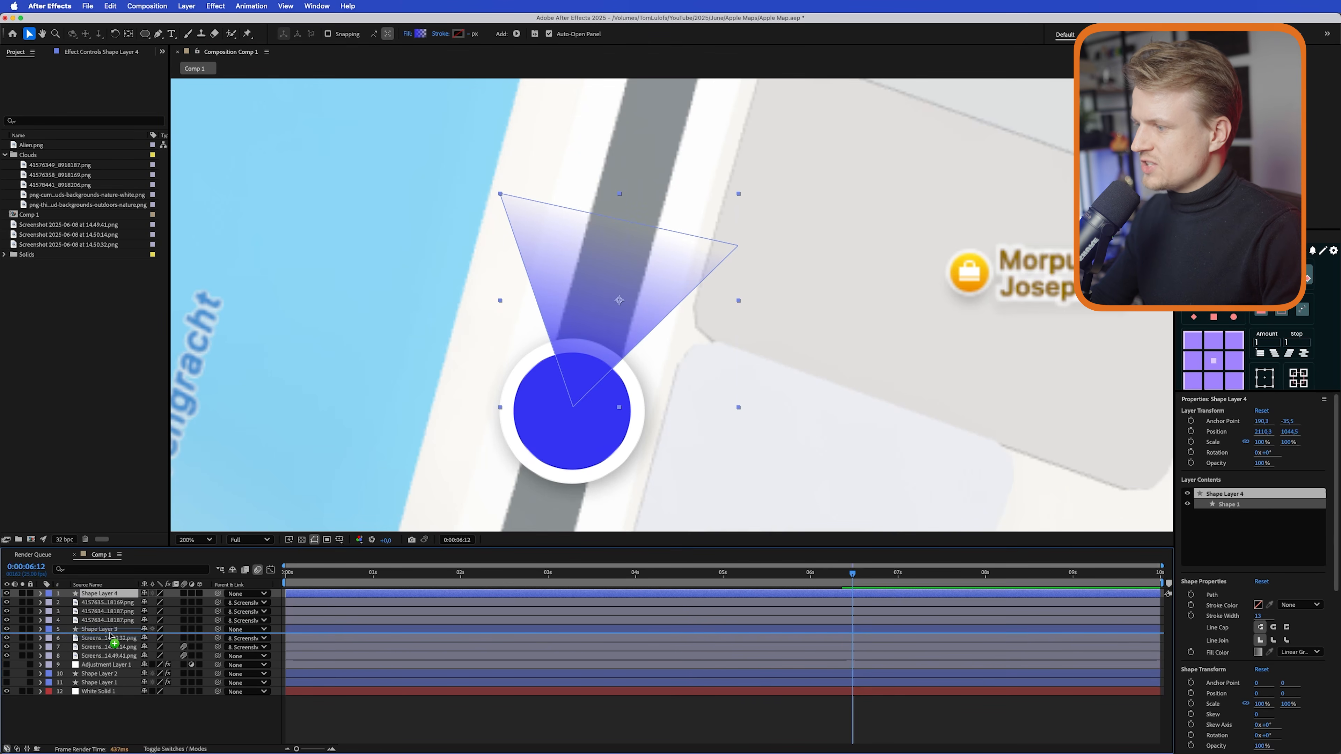
drag(110, 633, 109, 634)
click(468, 714)
scroll(677, 290, down, 4)
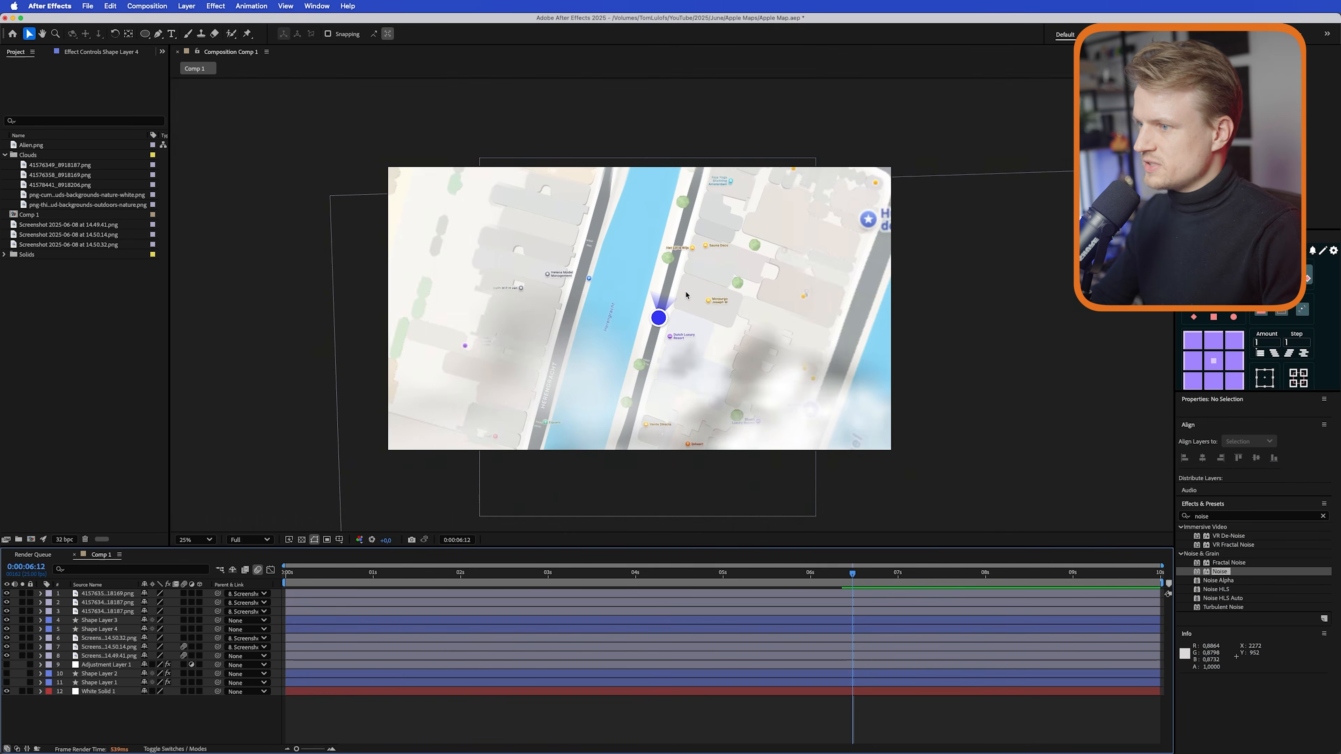
scroll(683, 285, up, 2)
- Try to parent the blue circle's layer to the gradient triangle's layer
key(period)
click(109, 621)
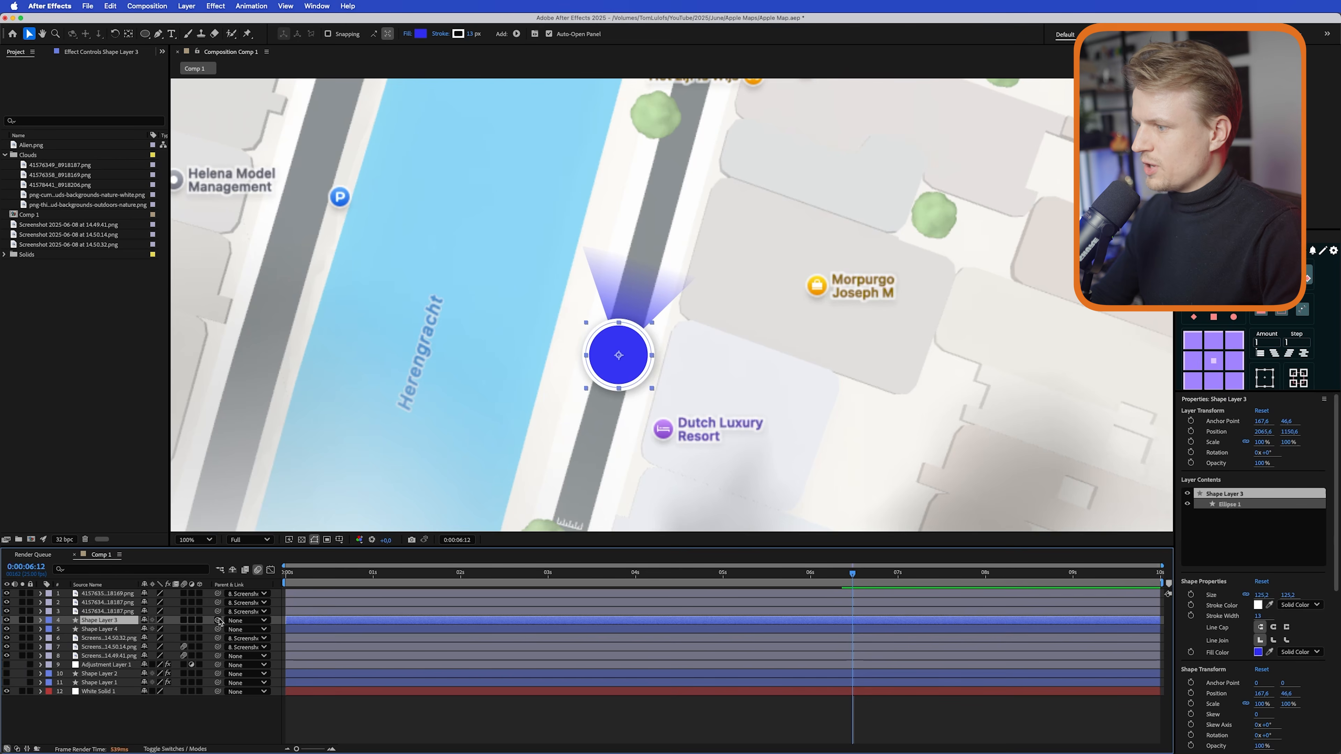
drag(213, 622, 98, 631)
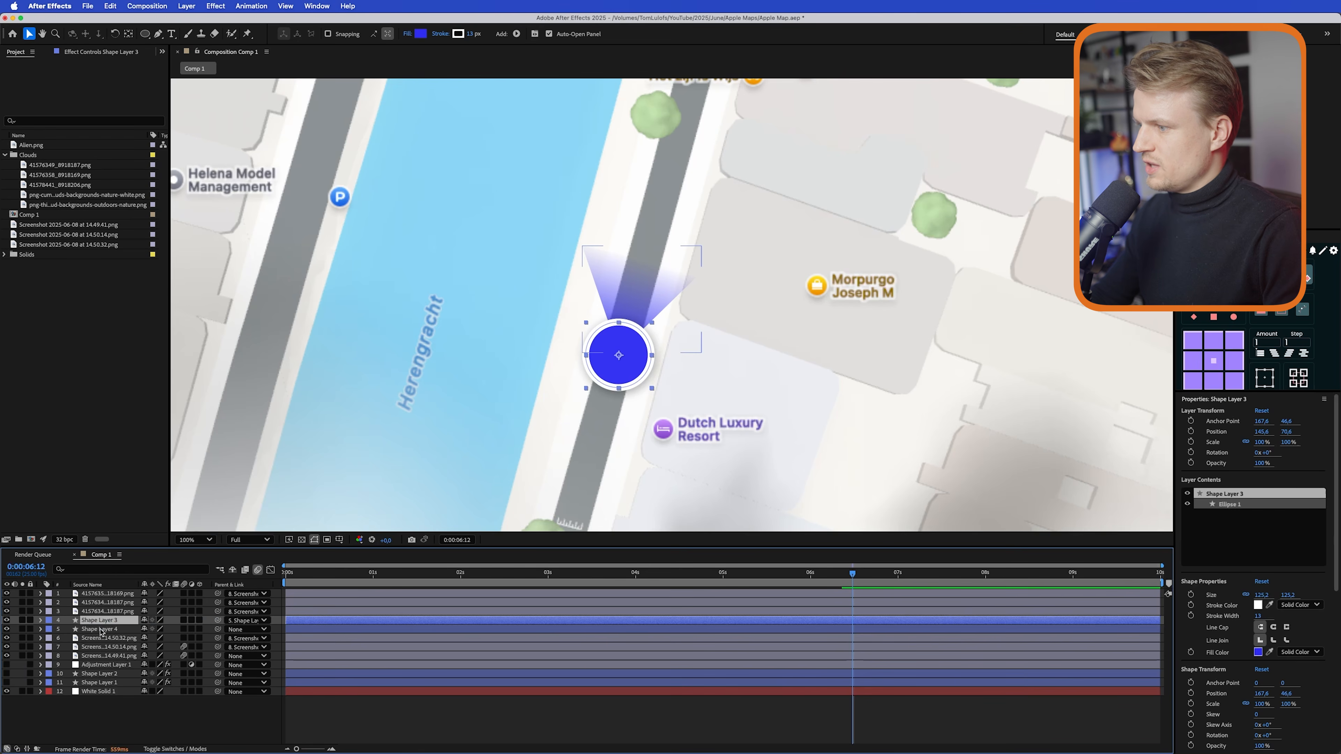
- Parent the gradient triangle's layer to the blue circle's layer, and the circle's layer to the 14.49.41 screenshot layer
click(102, 630)
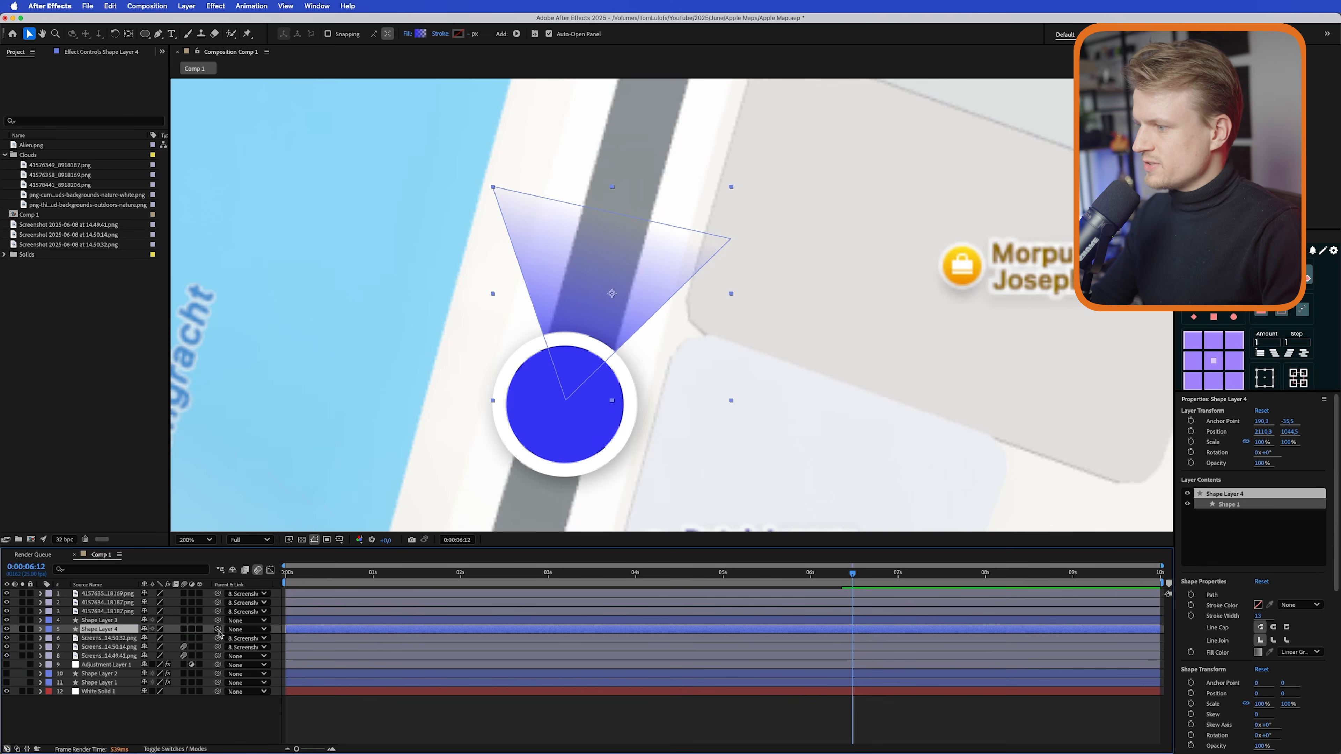
drag(218, 629, 100, 621)
click(103, 620)
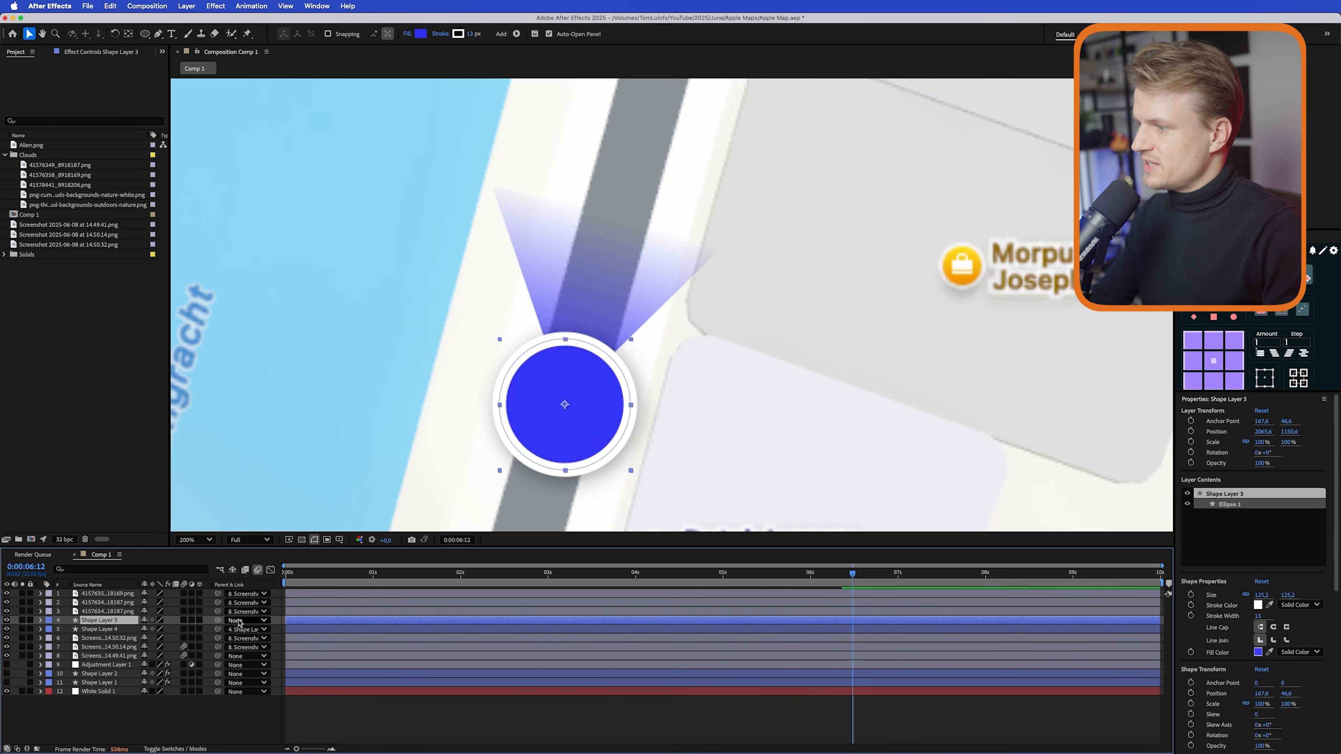
drag(217, 620, 92, 658)
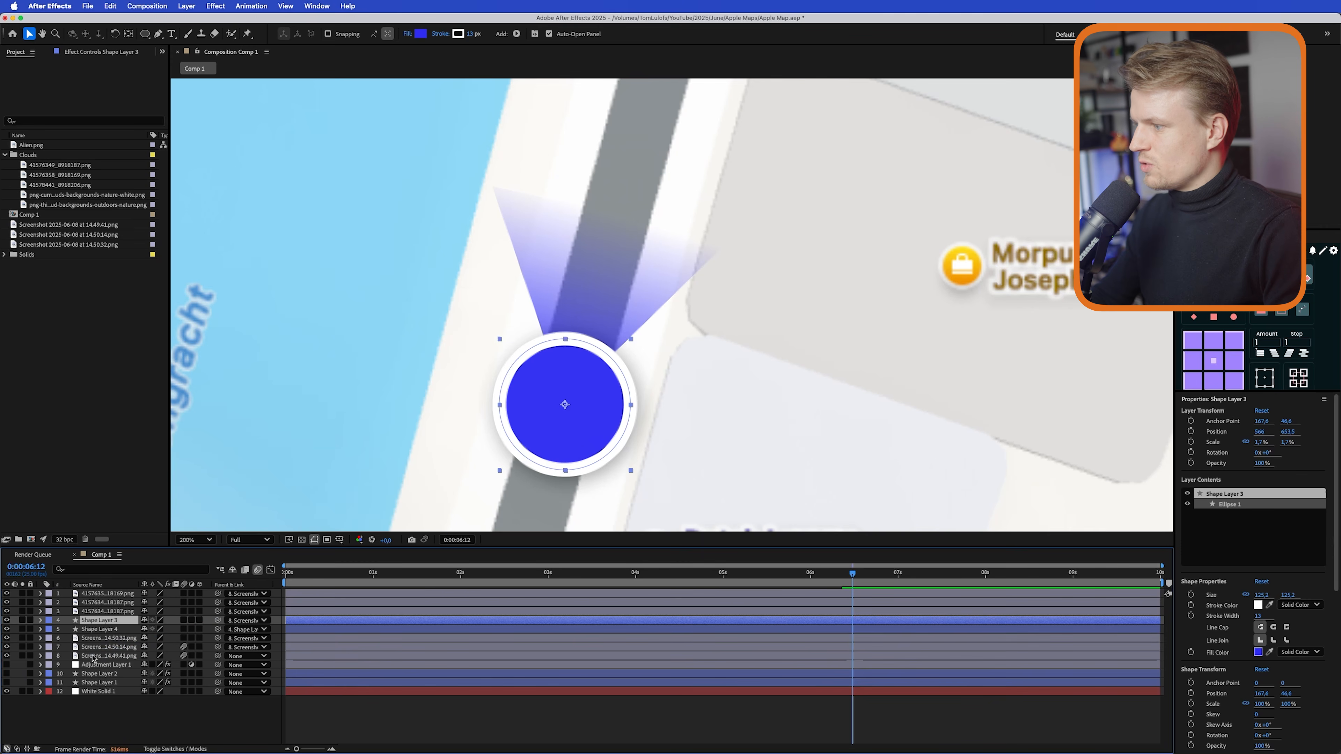
- Keyframe the circle's position at 0:00:06:12, and at 0:00:05:10 move it down along the road to about 562.5, 667
scroll(744, 387, down, 2)
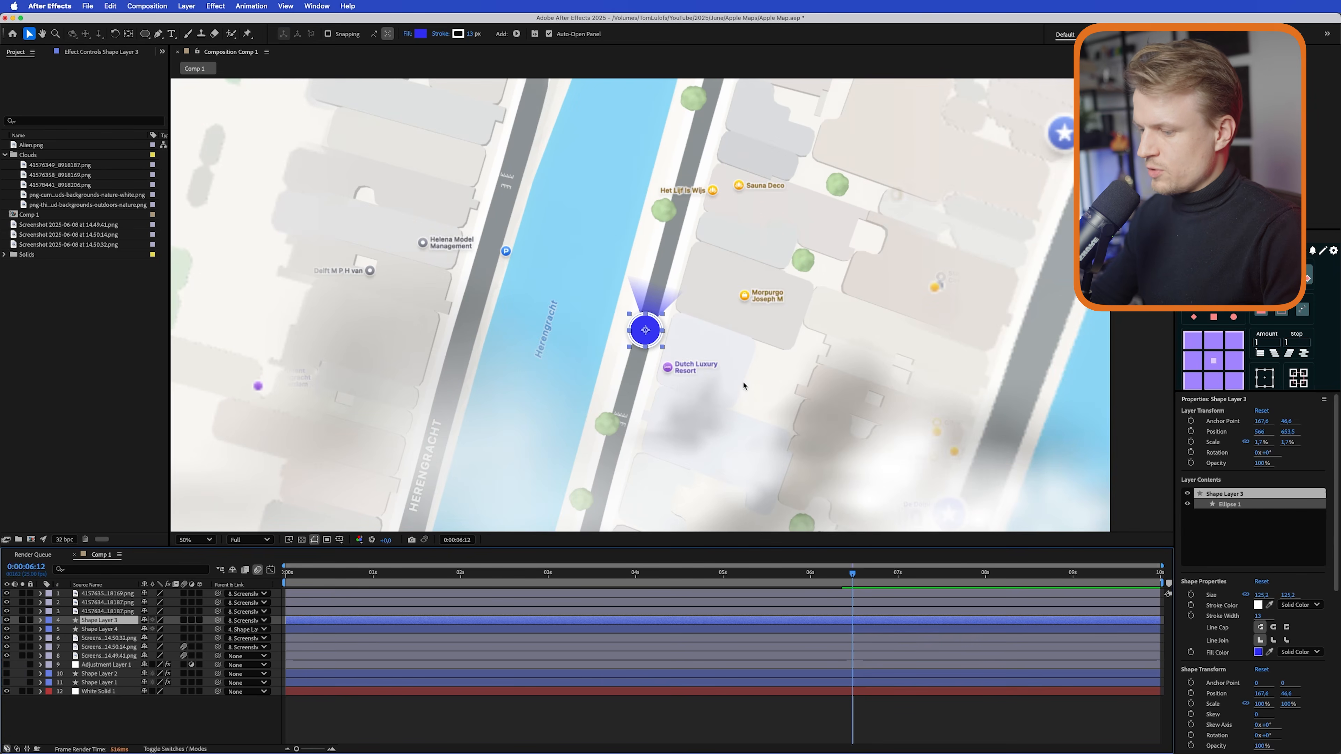
key(p)
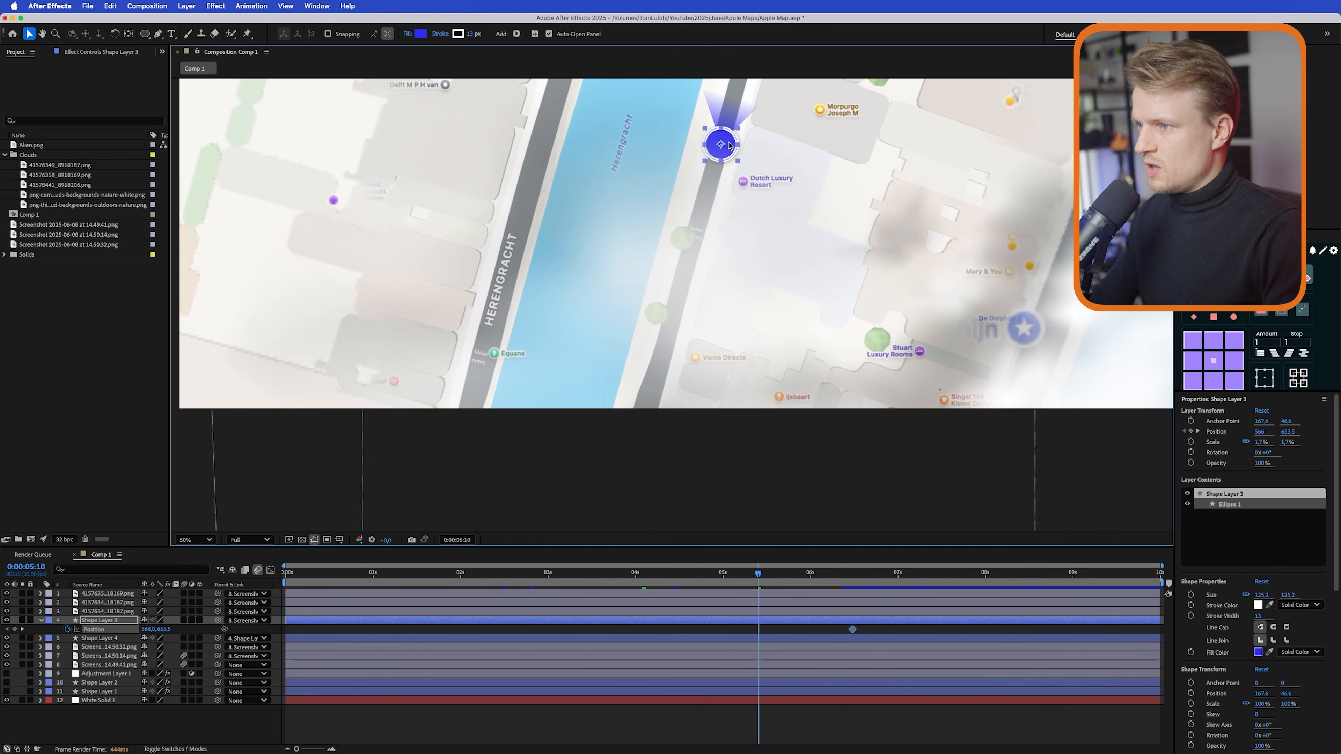
drag(728, 141, 669, 359)
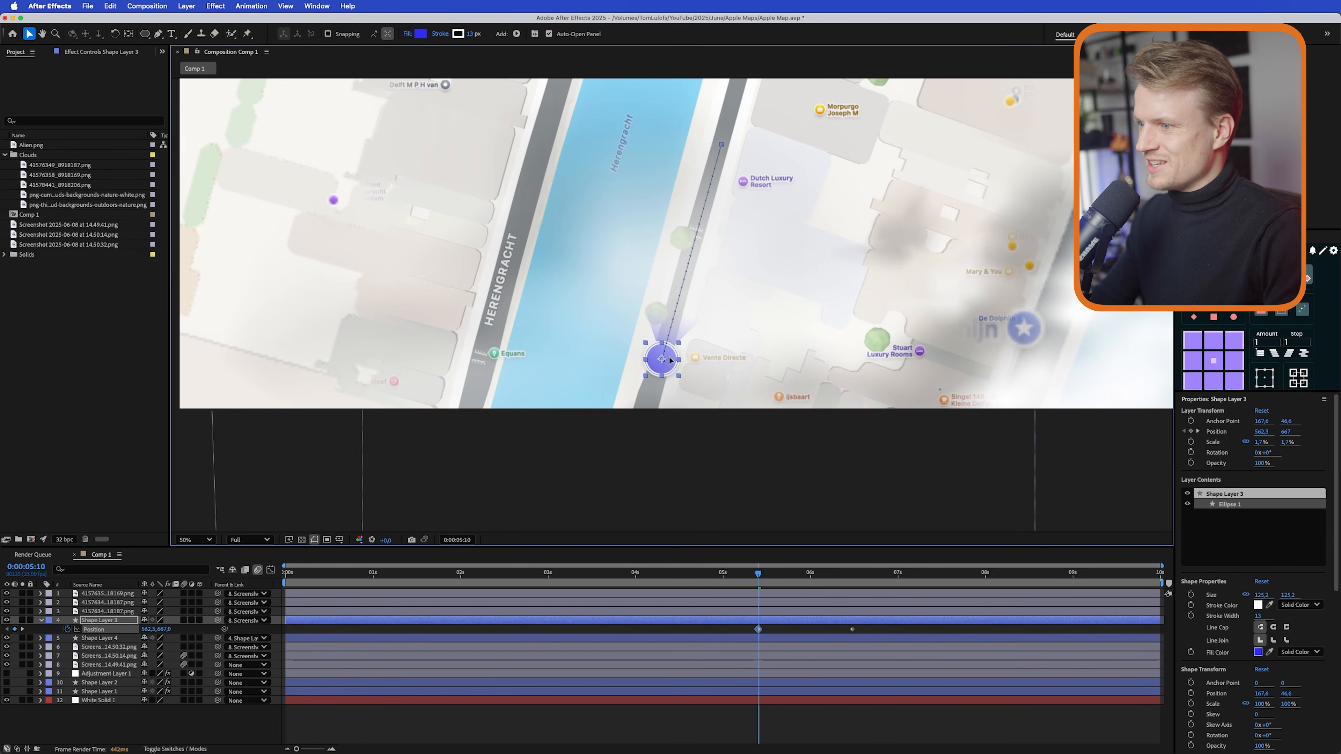
- Retime the circle's position keyframes so the movement starts shortly after 1 second and ends just before 4 seconds
drag(761, 630, 530, 629)
click(460, 573)
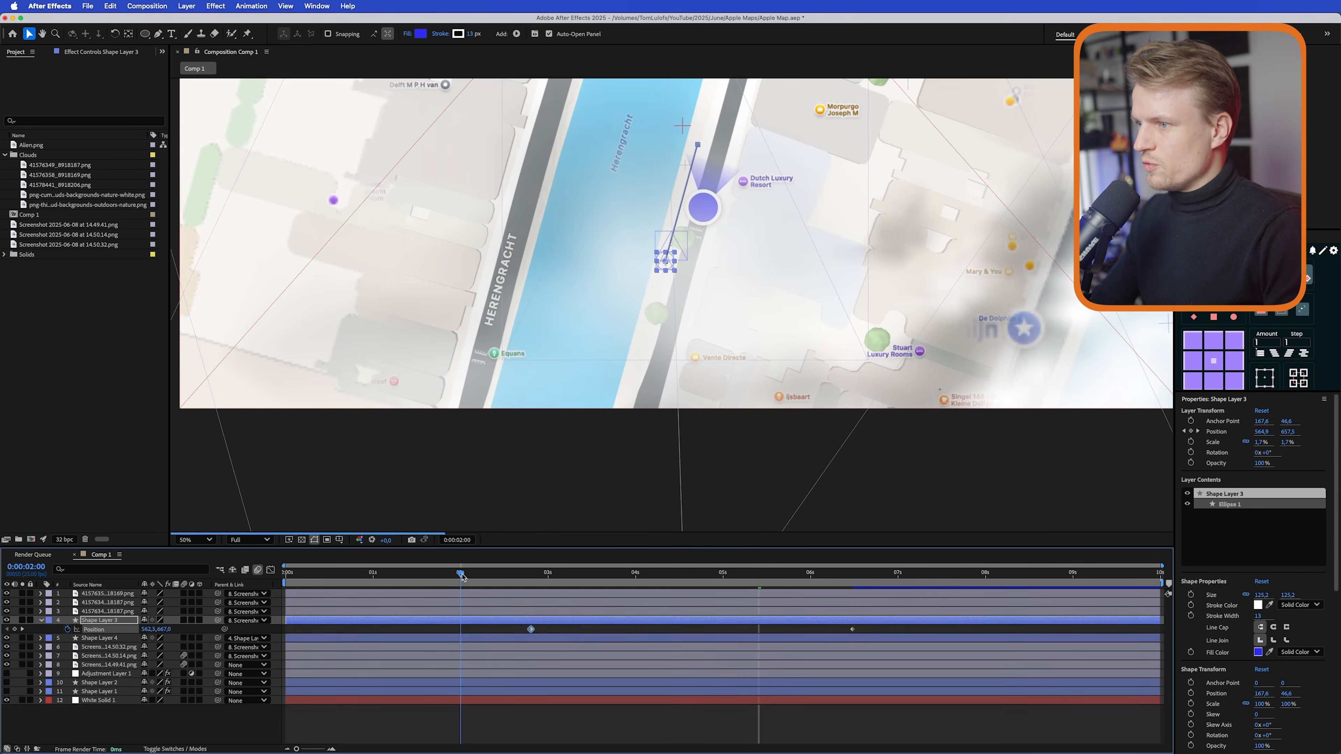
drag(530, 629, 397, 630)
drag(852, 629, 628, 630)
scroll(779, 351, down, 2)
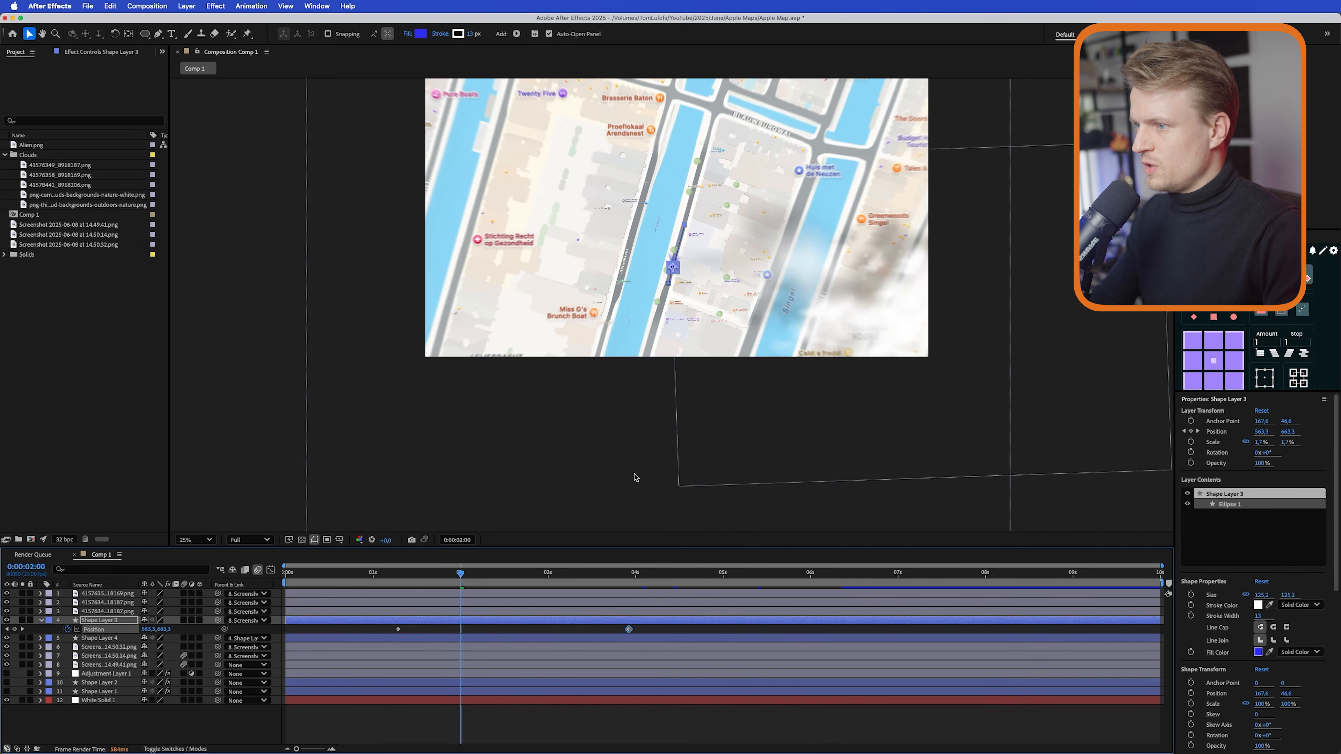
- Move the circle's first position keyframe slightly earlier to 0:00:01:06 and play back its movement
click(384, 582)
drag(398, 629, 395, 629)
click(391, 581)
key(space)
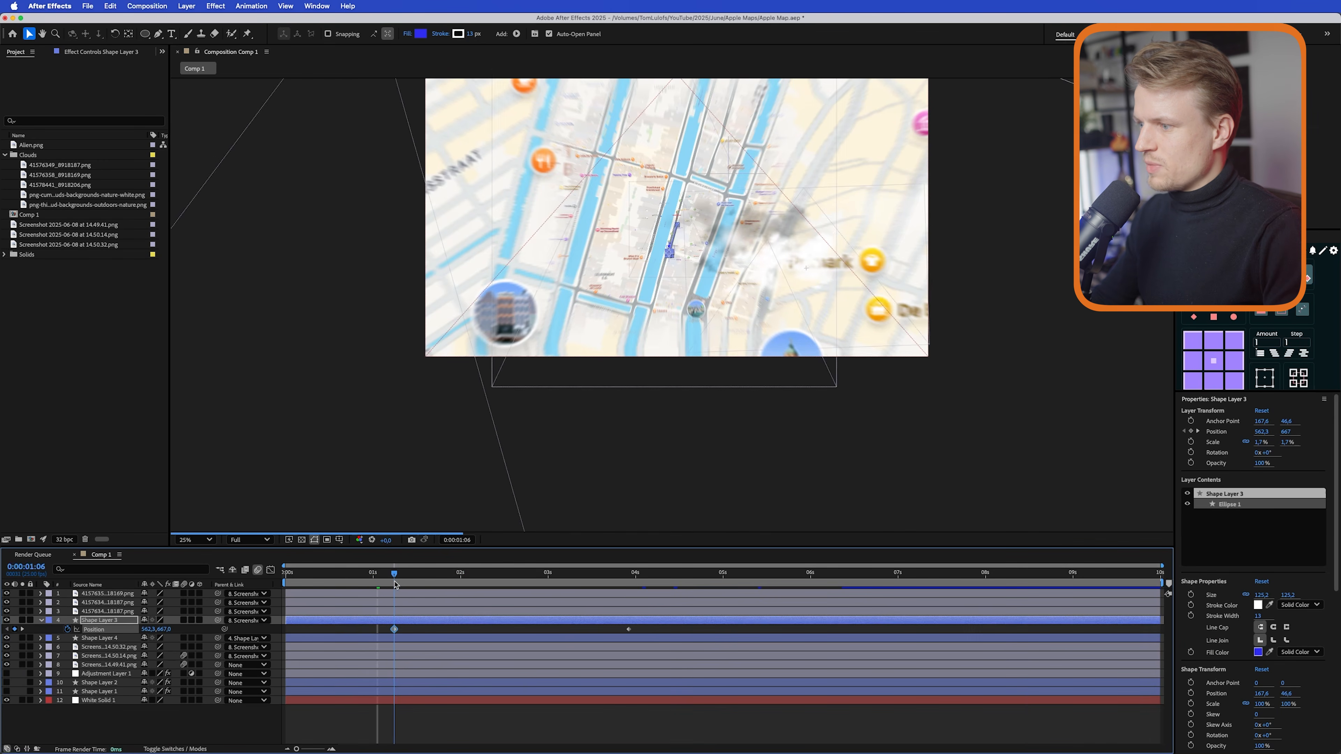
- Set the composition's preview resolution to Quarter and scrub through the start of the circle's movement
click(257, 539)
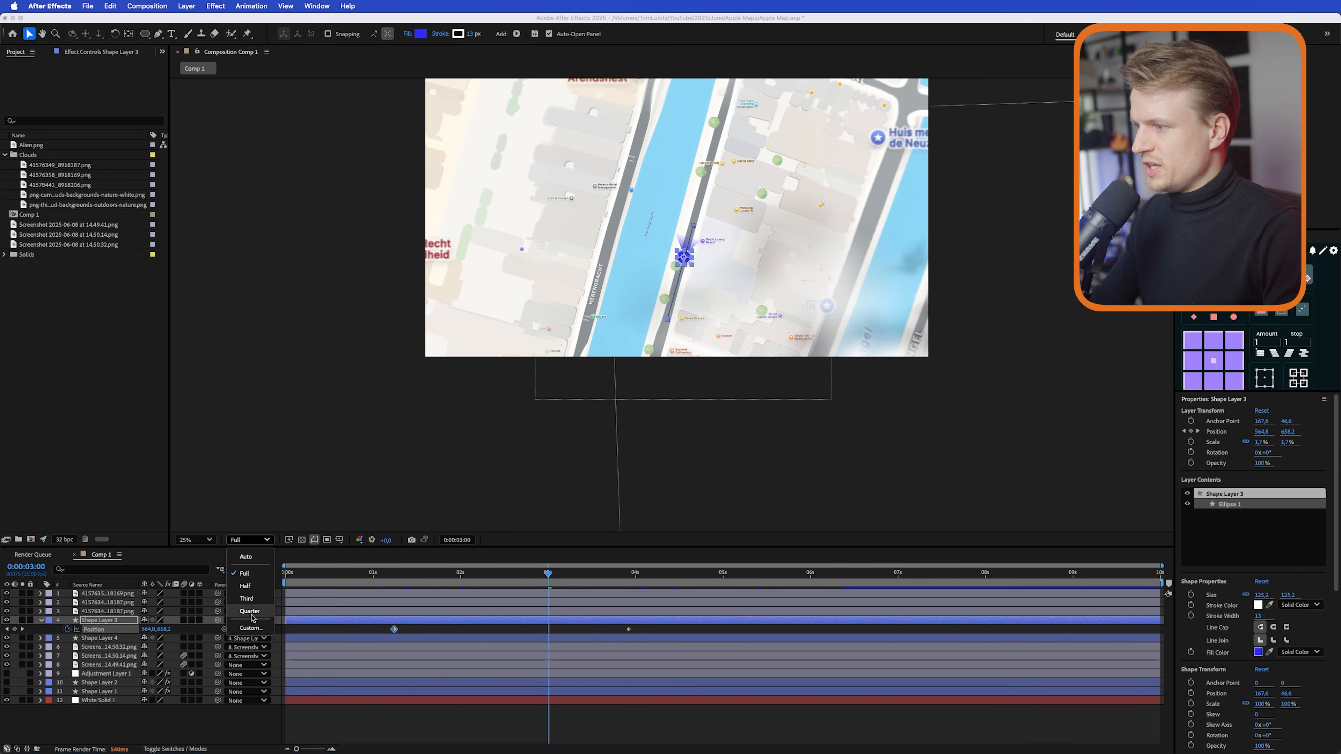
click(250, 611)
click(415, 576)
drag(415, 577, 456, 582)
- Apply Easy Ease to the circle's last position keyframe and check its travel along the road up close to 0:00:03:08
key(period)
key(period)
key(period)
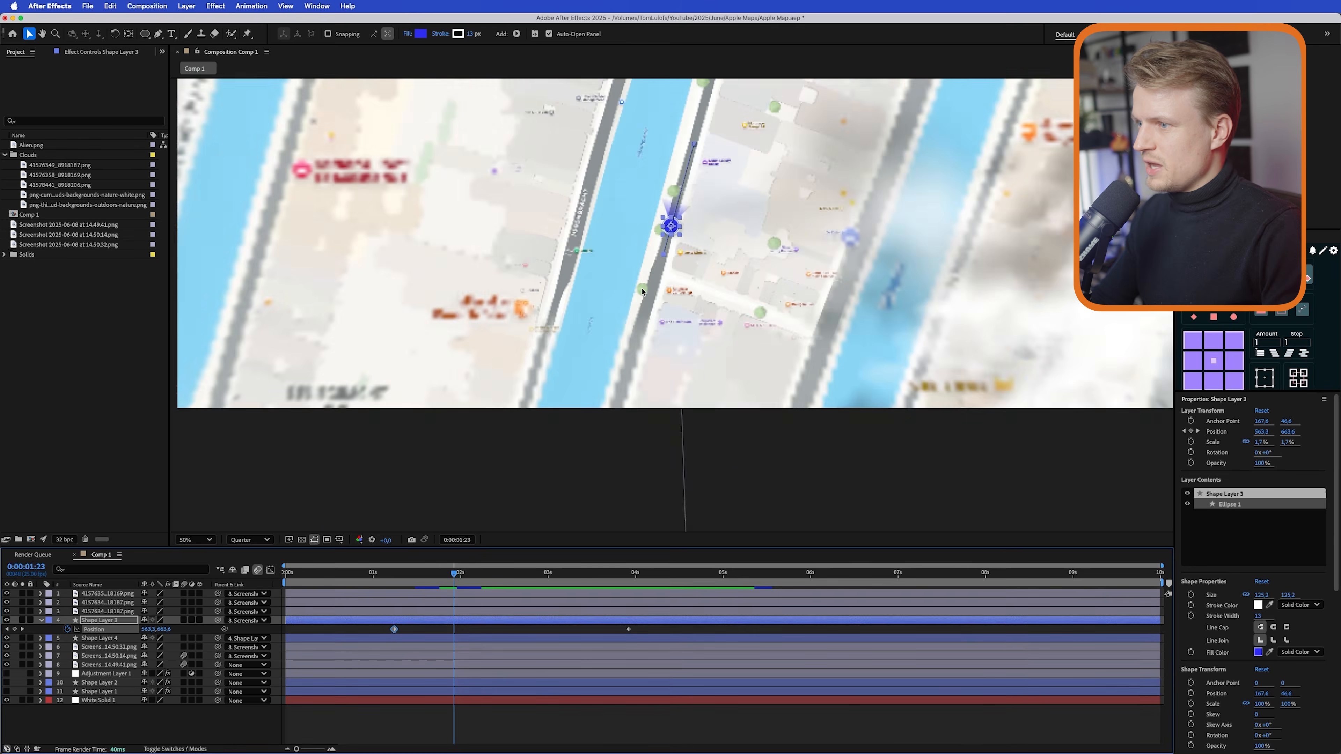
drag(716, 195, 684, 412)
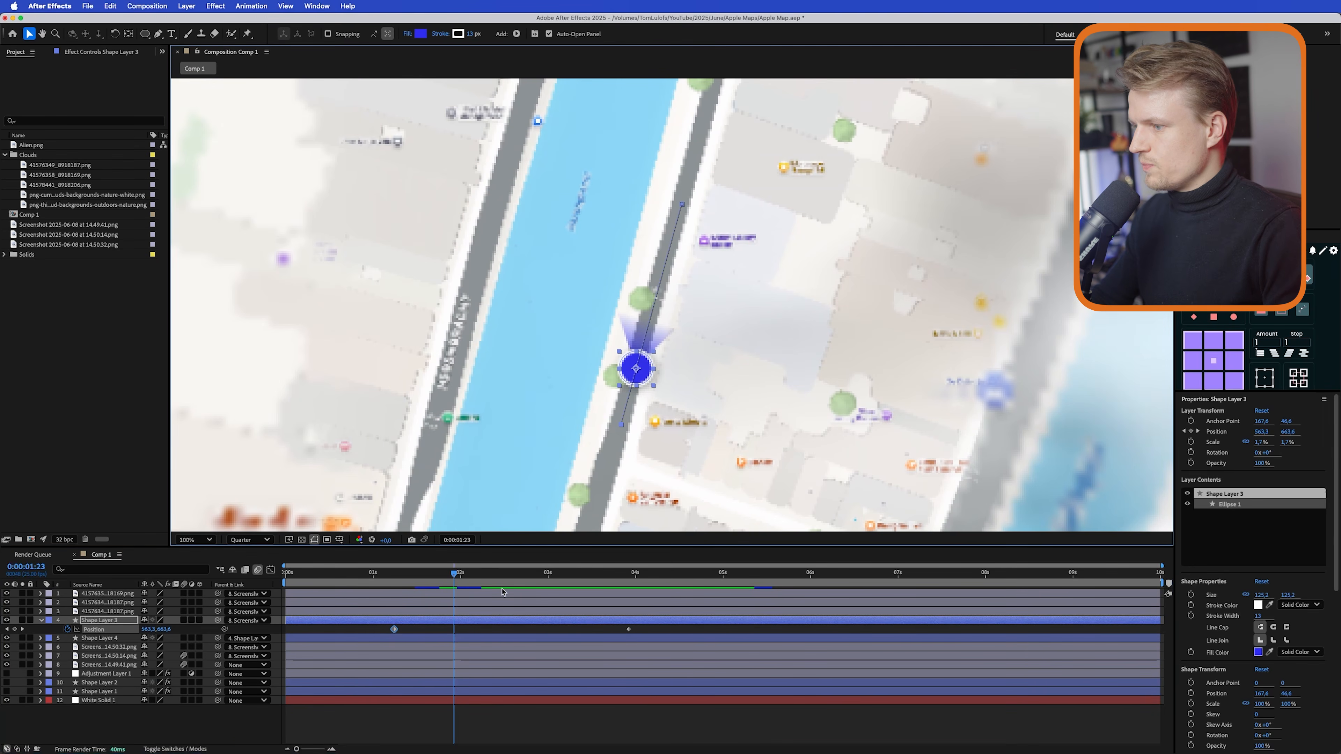
click(591, 587)
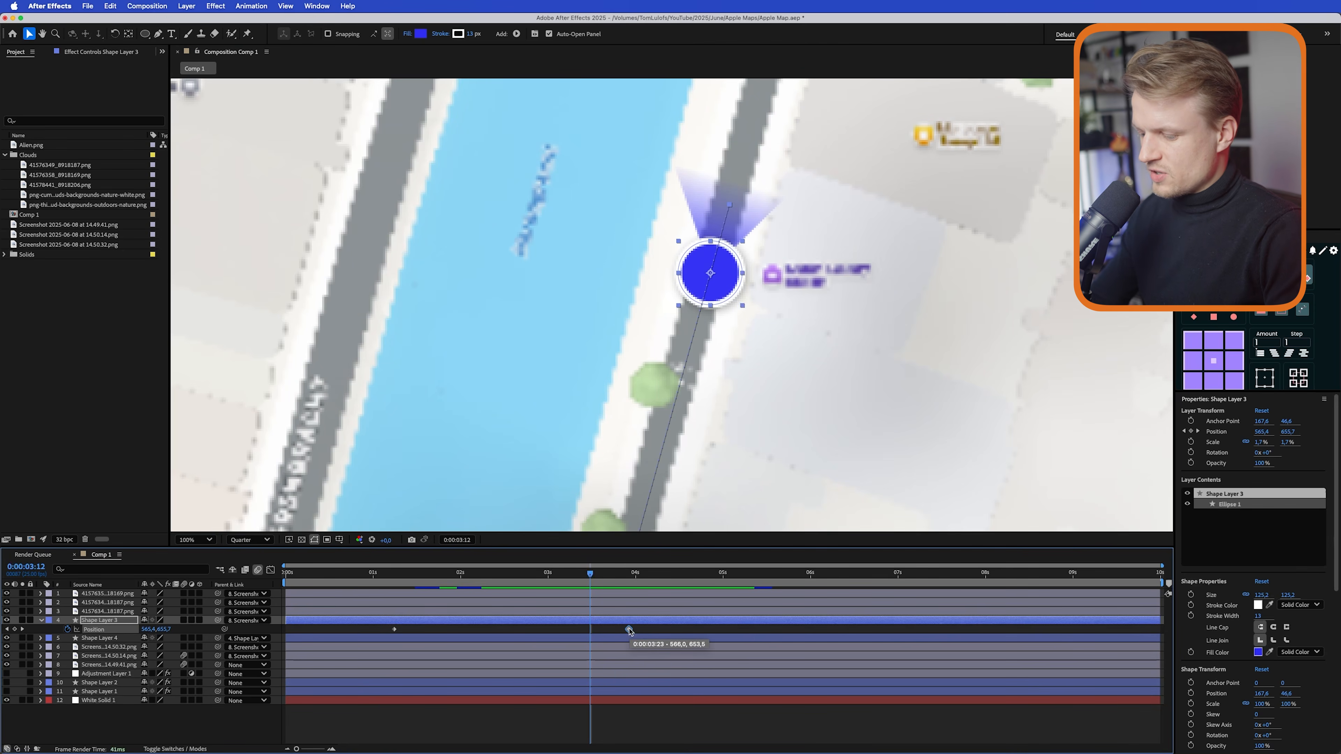
click(580, 574)
drag(580, 574, 576, 574)
- Narrow the gradient triangle in front of the circle by moving its two outer corner points inward
click(94, 638)
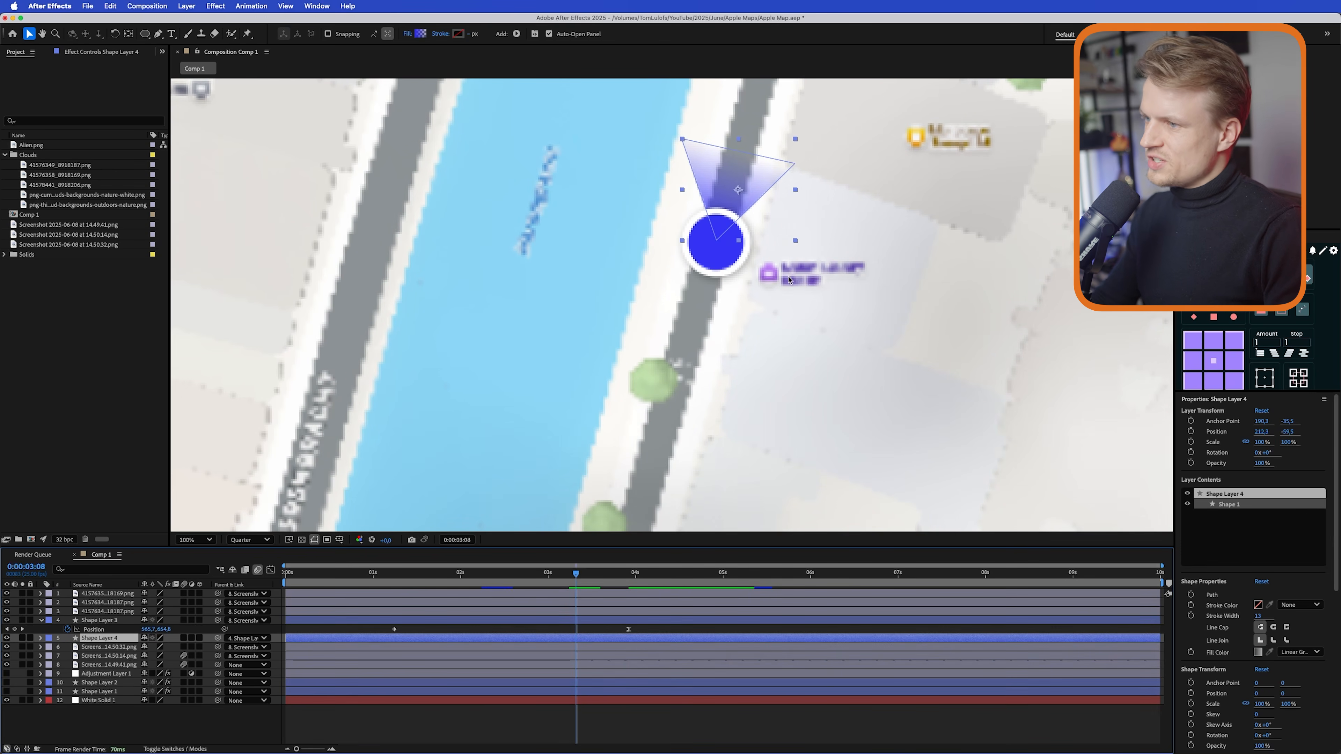
scroll(761, 257, up, 2)
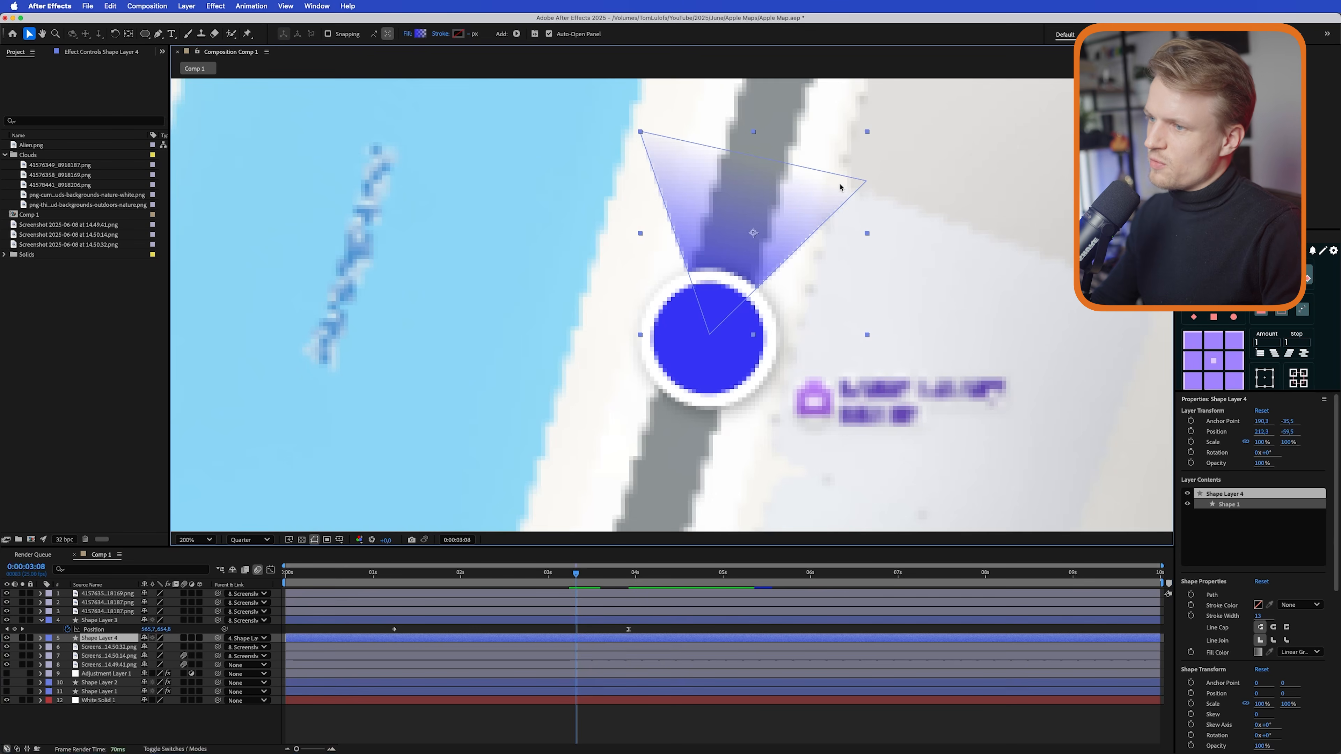
drag(840, 185, 772, 248)
click(157, 34)
drag(795, 244, 775, 237)
drag(571, 195, 597, 191)
- Keyframe the blue circle's rotation at three times between about 2 and 4 seconds, ending at about 4.1°, to swivel the direction beam
click(112, 639)
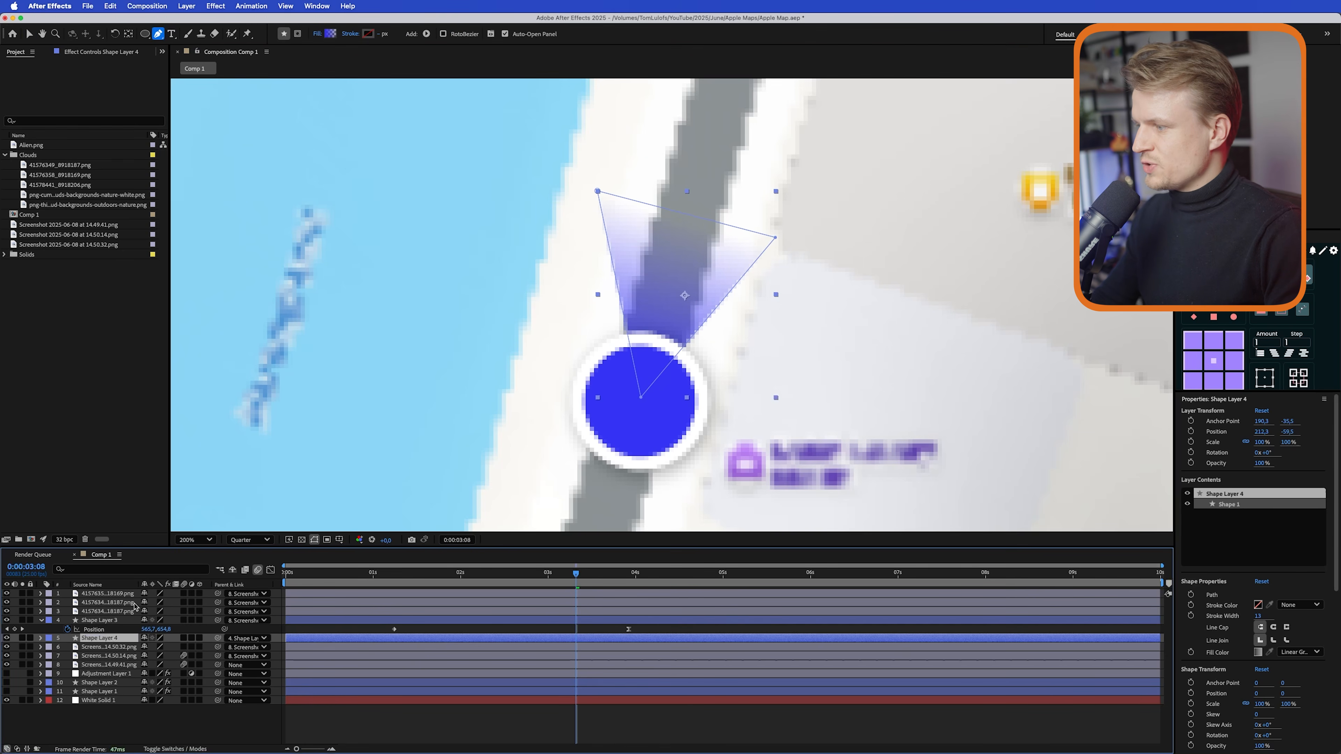
click(111, 621)
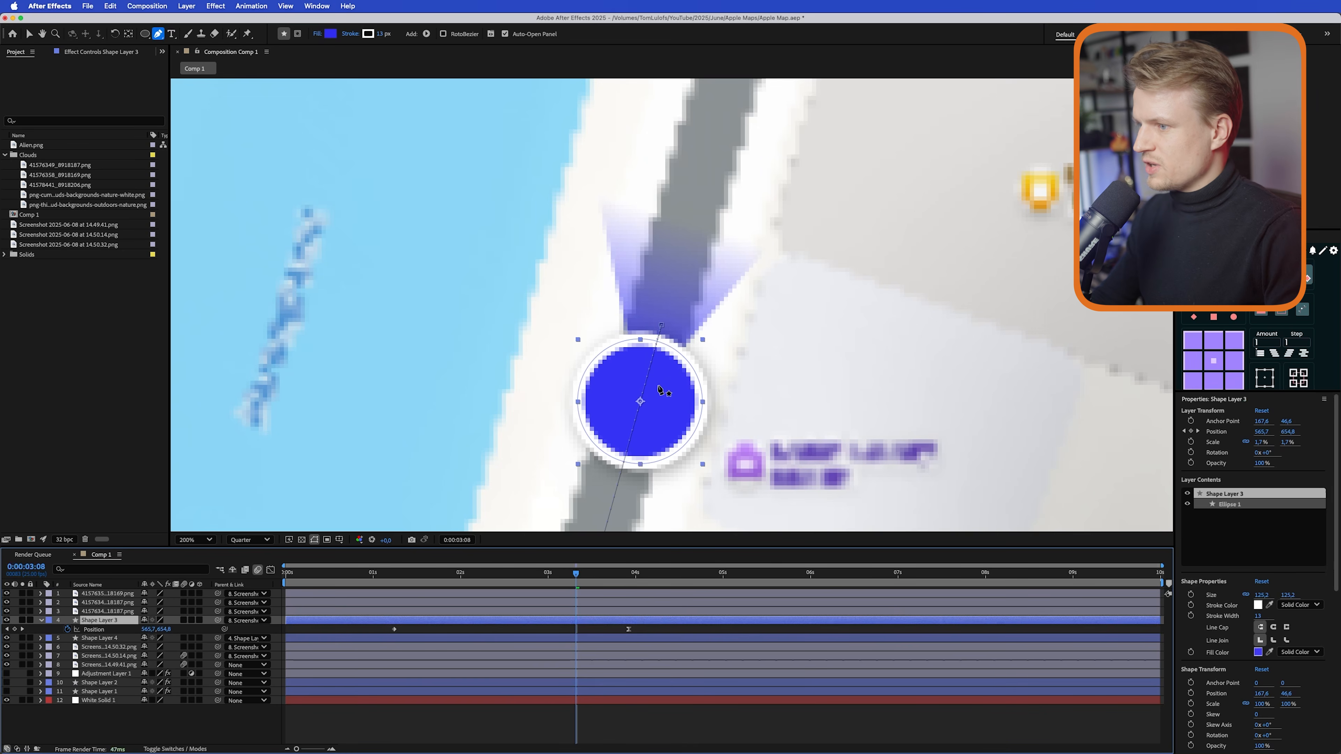
key(r)
click(67, 629)
drag(158, 632, 177, 621)
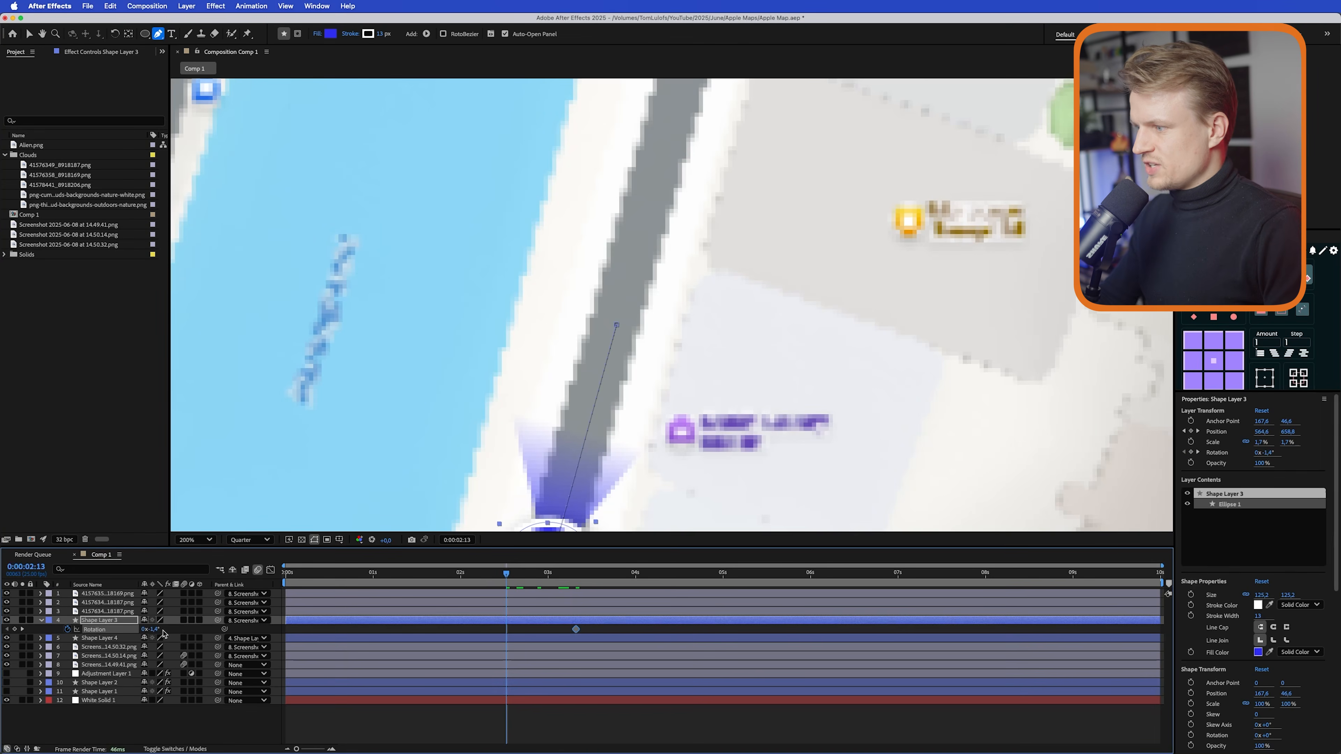
drag(157, 633, 161, 632)
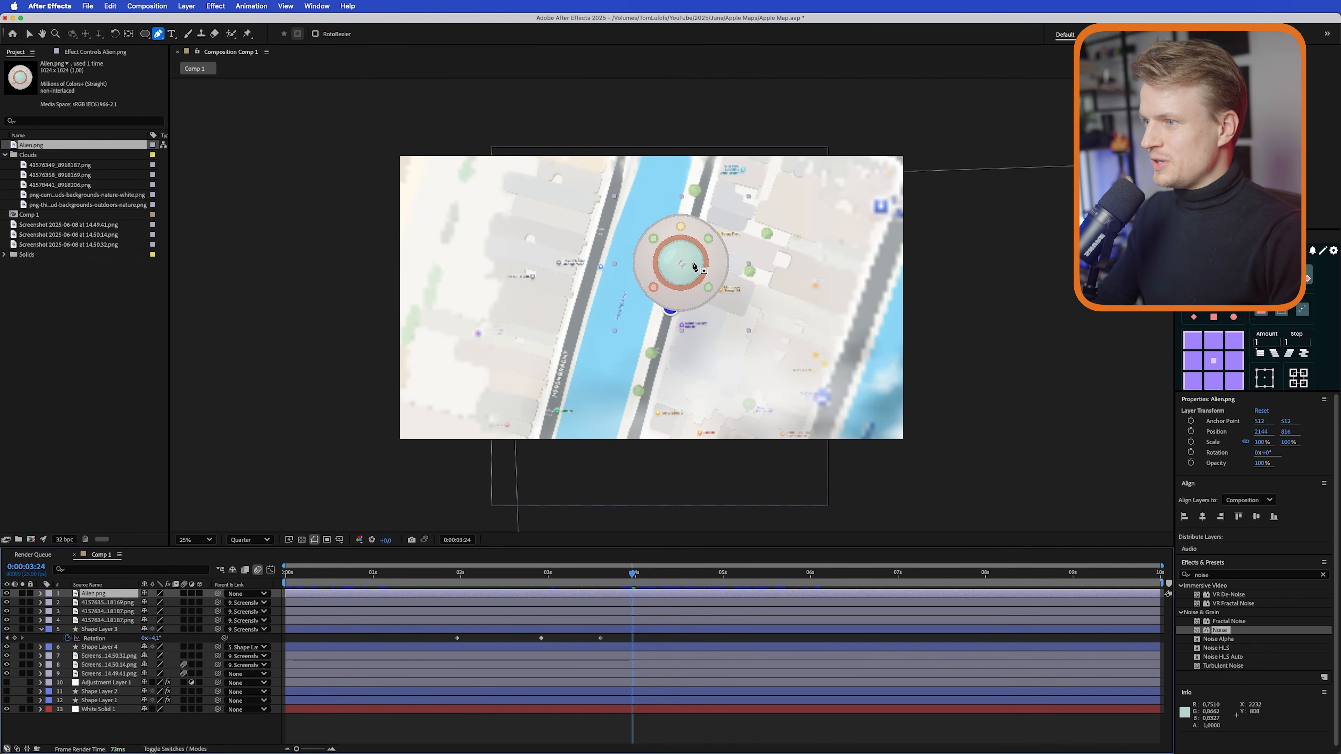
- View the Alien.png saucer over the map at Full preview resolution
scroll(698, 269, up, 1)
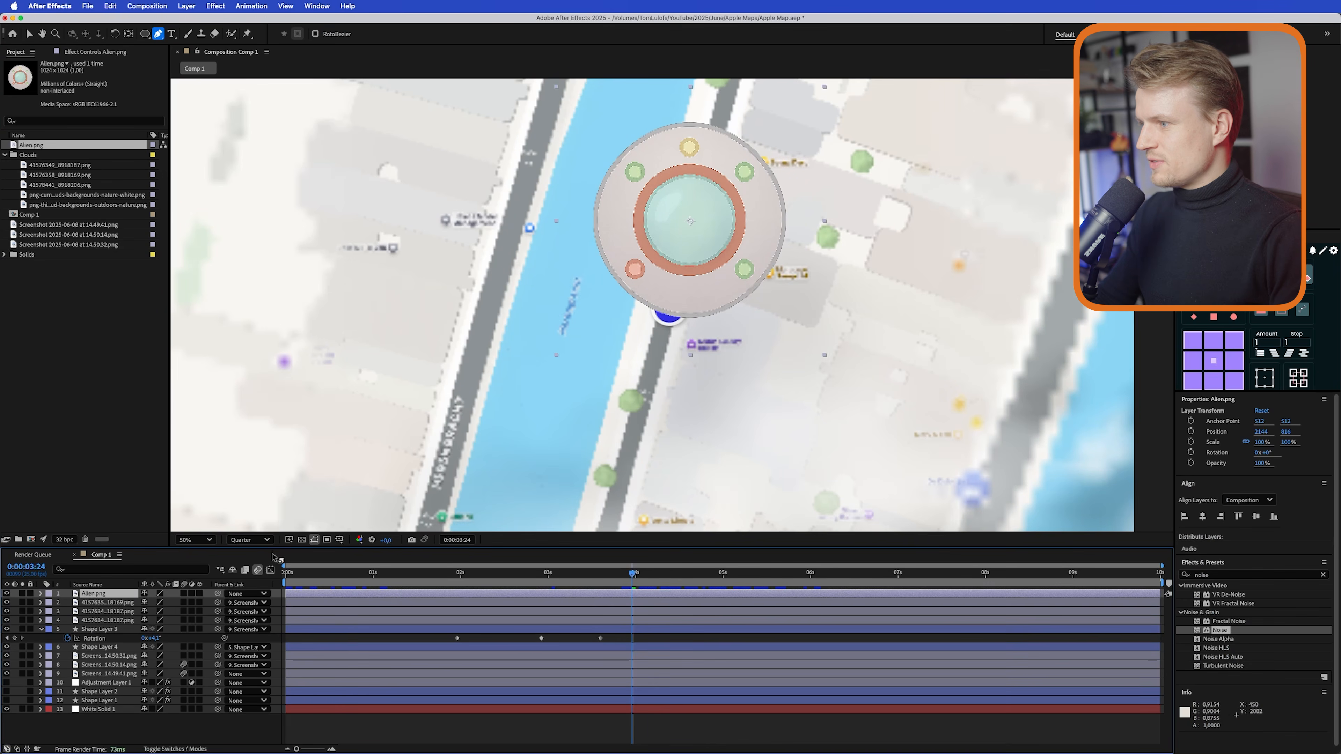
key(v)
key(period)
key(comma)
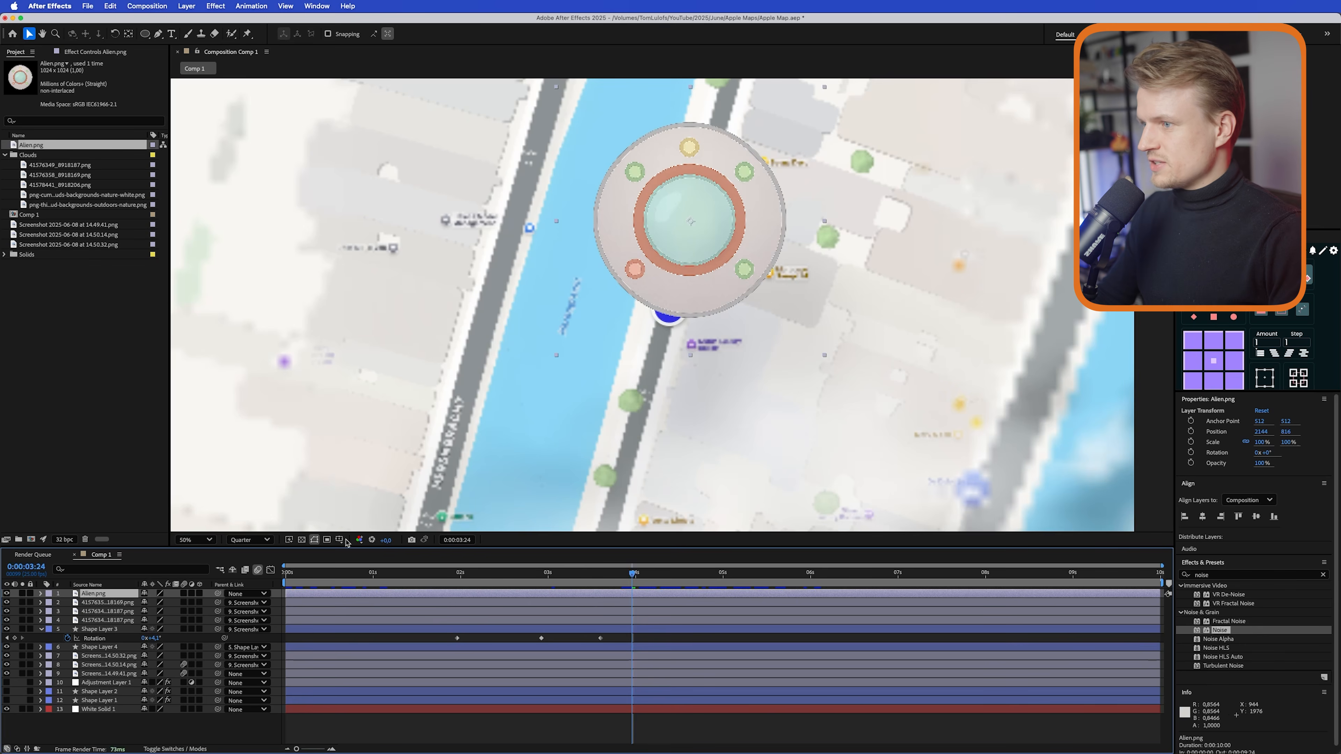
click(248, 539)
click(247, 571)
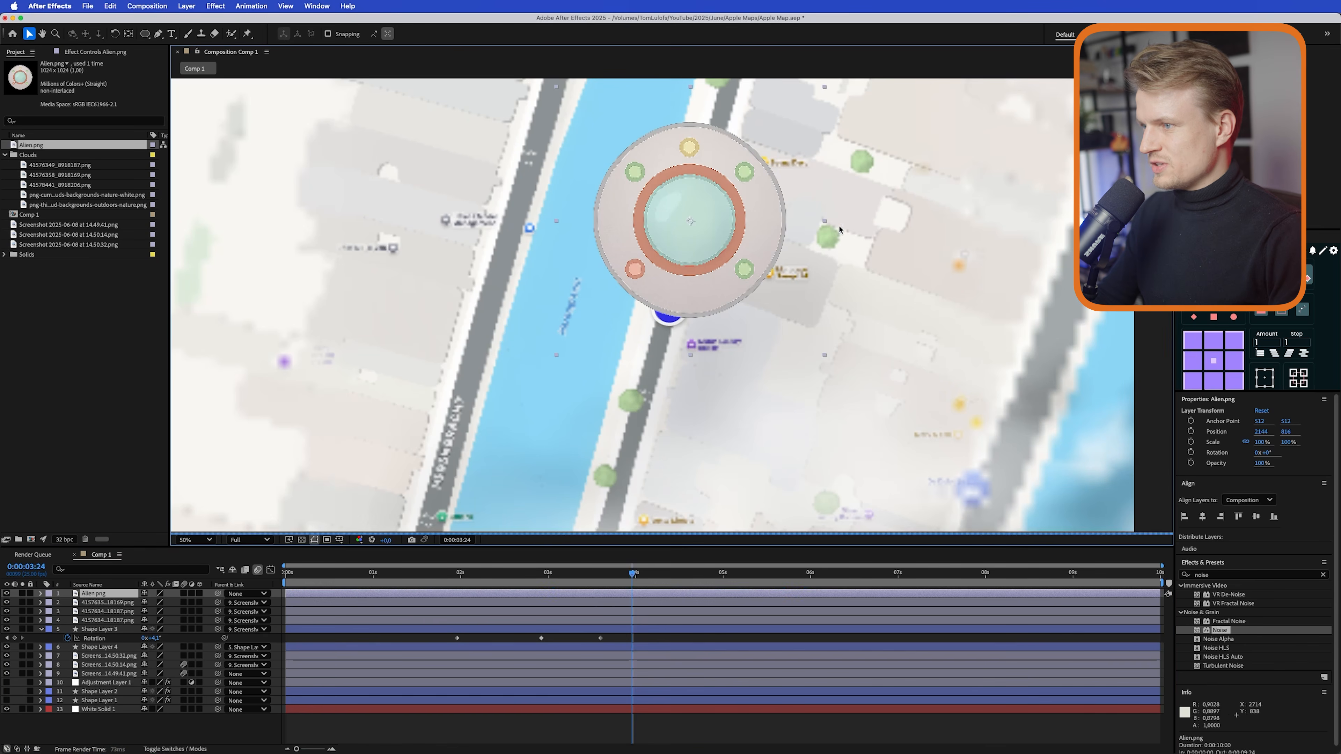
key(h)
drag(835, 232, 778, 302)
key(v)
key(period)
key(comma)
key(period)
key(comma)
- Add a rotation expression to the Alien.png layer, first time*20 and finally time*50, for a continuous spin
key(s)
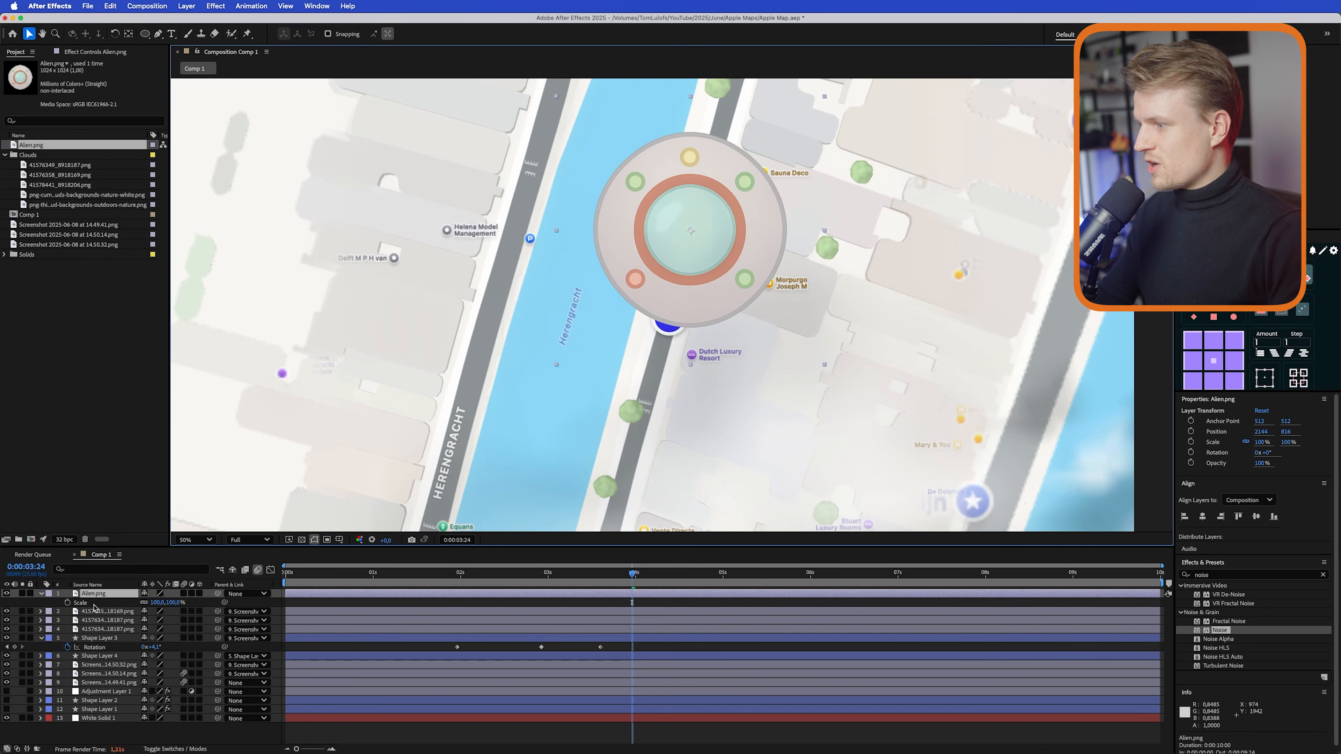
alt+click(67, 602)
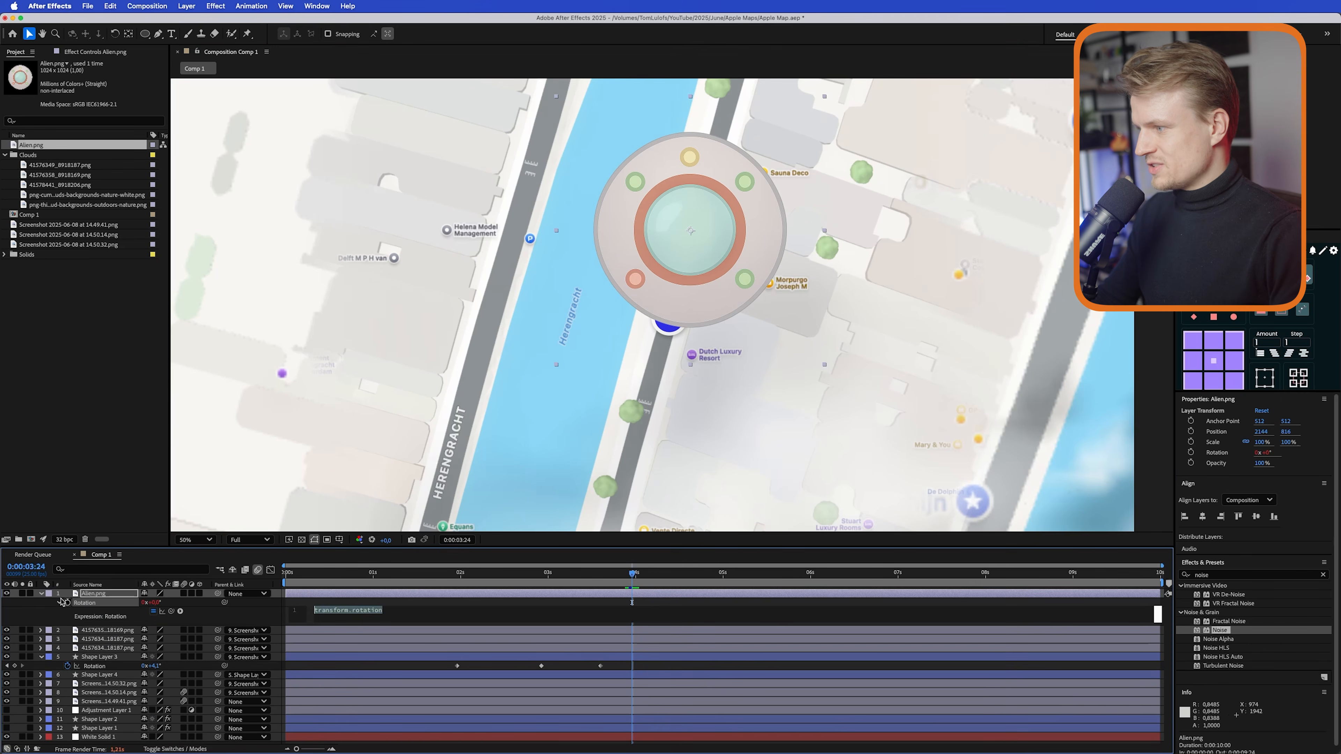
text(time*20)
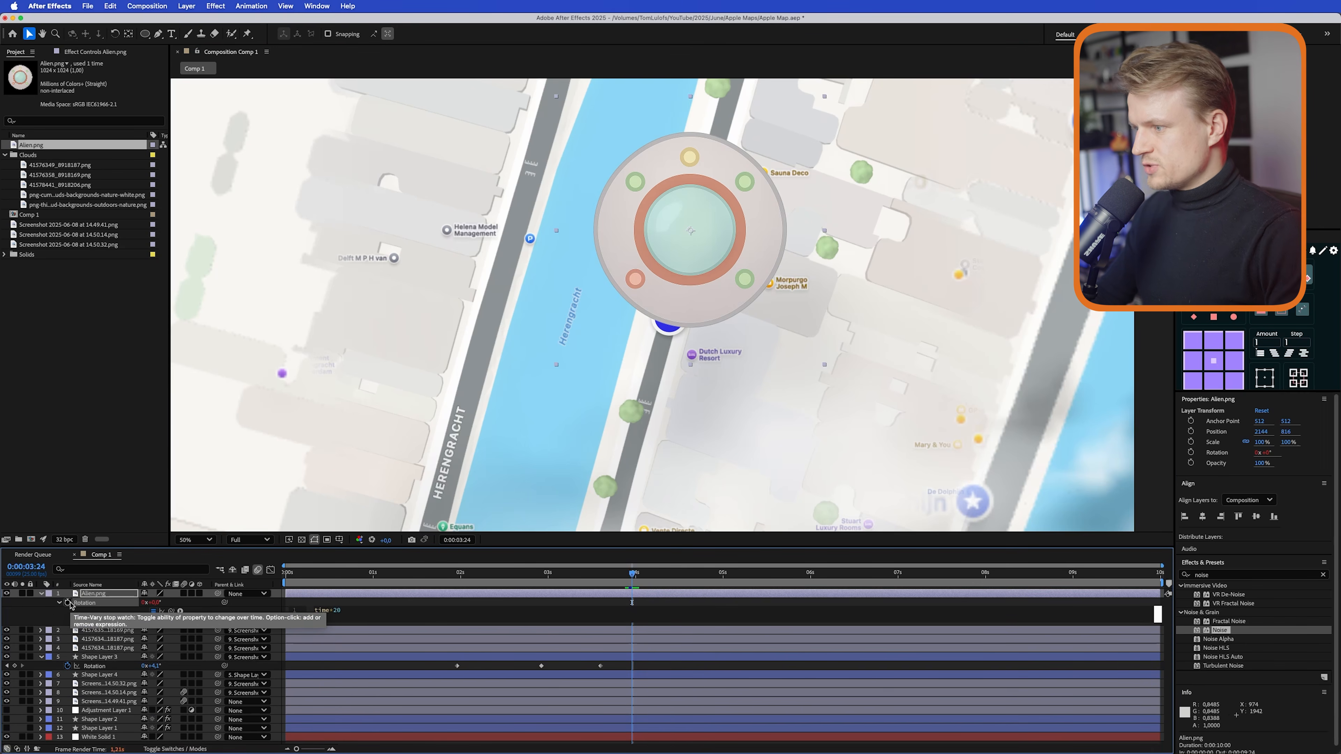
click(665, 640)
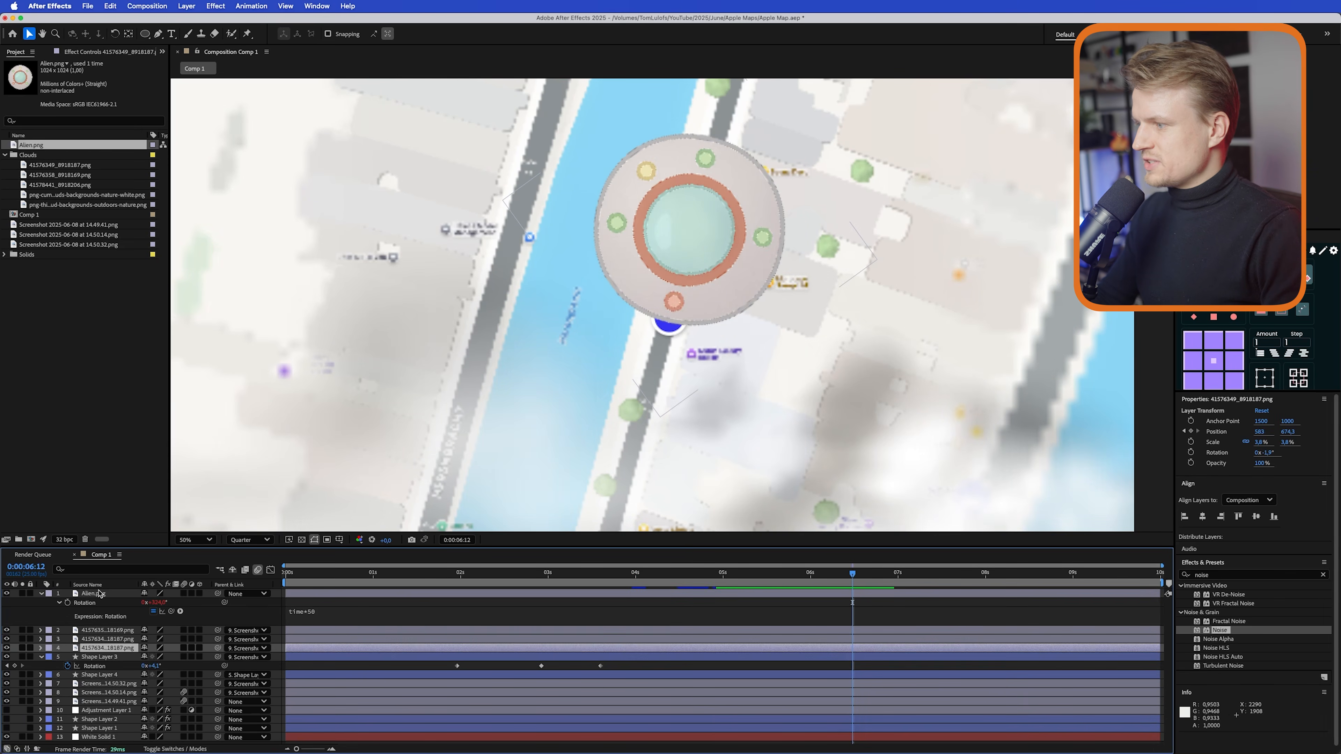
- Add a Drop Shadow layer style to Alien.png with angle 66°, distance 245, size 40 and opacity about 40%
click(100, 593)
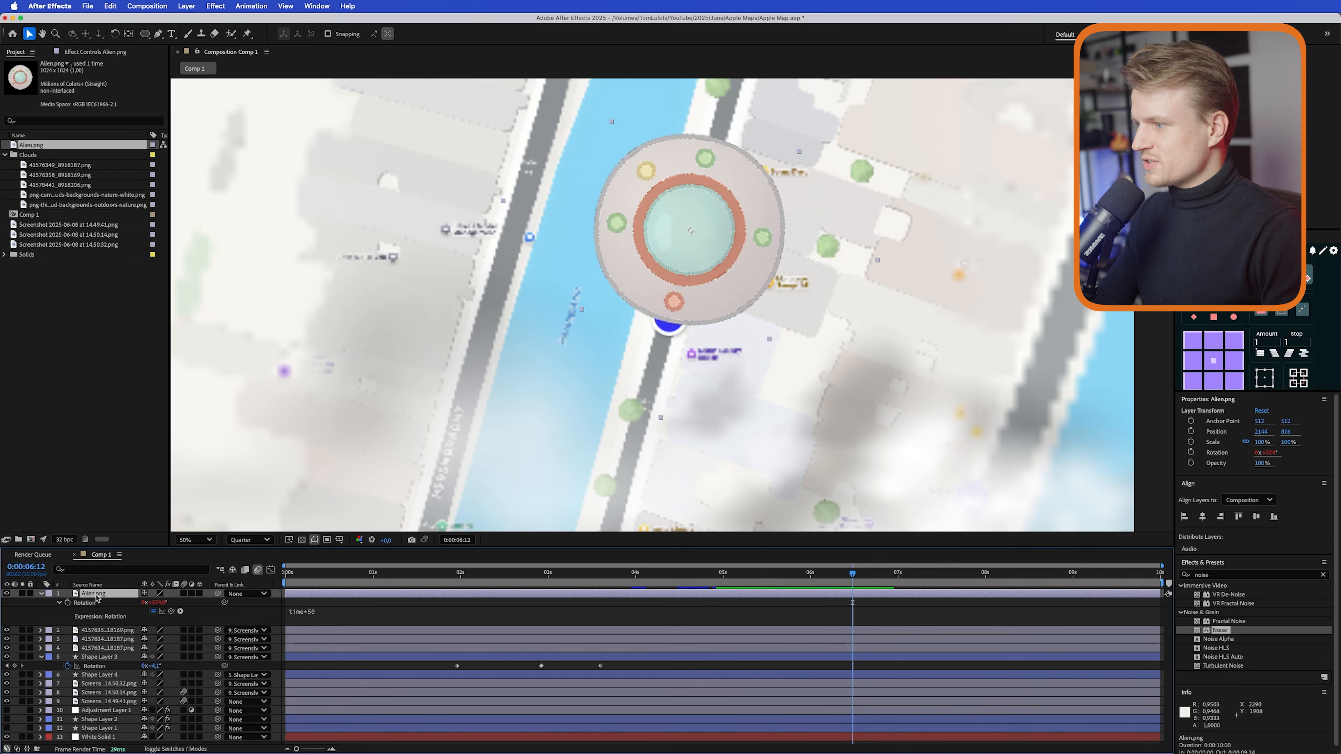
right_click(97, 597)
mouse_move(171, 571)
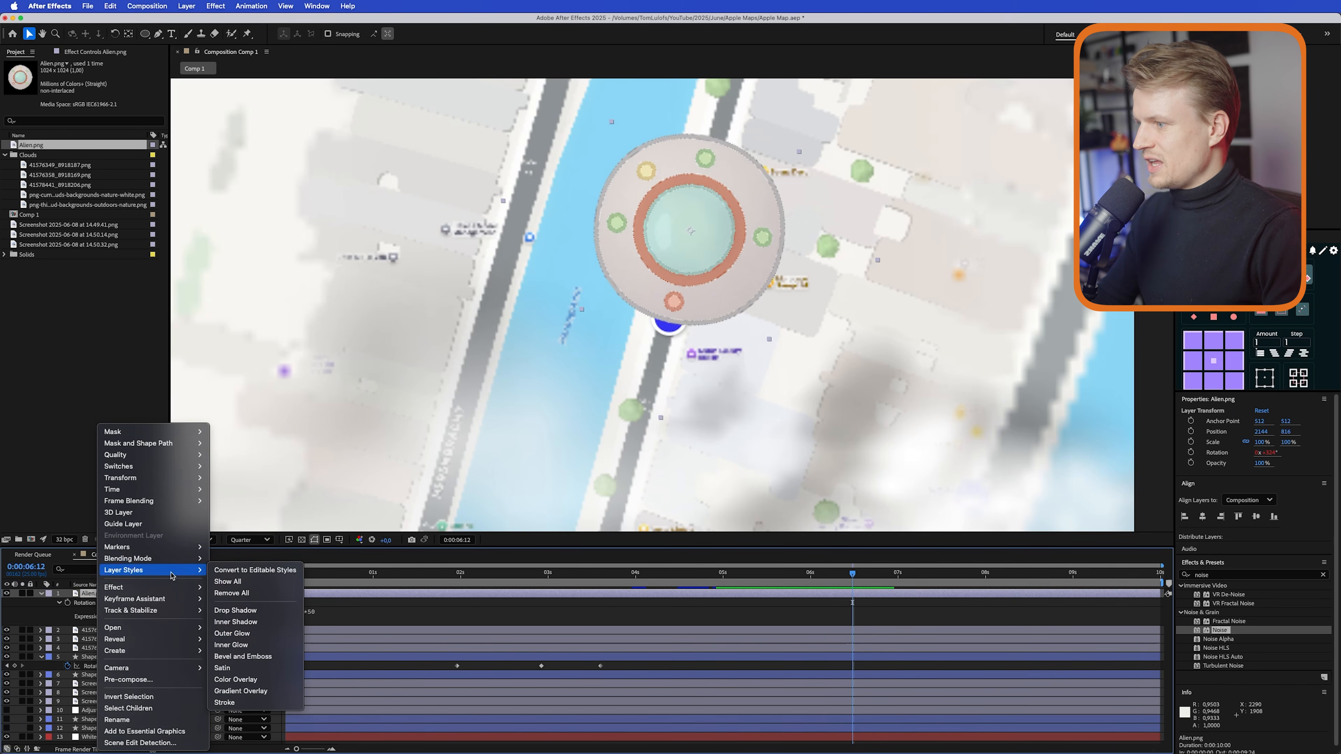
click(256, 611)
drag(175, 698, 171, 694)
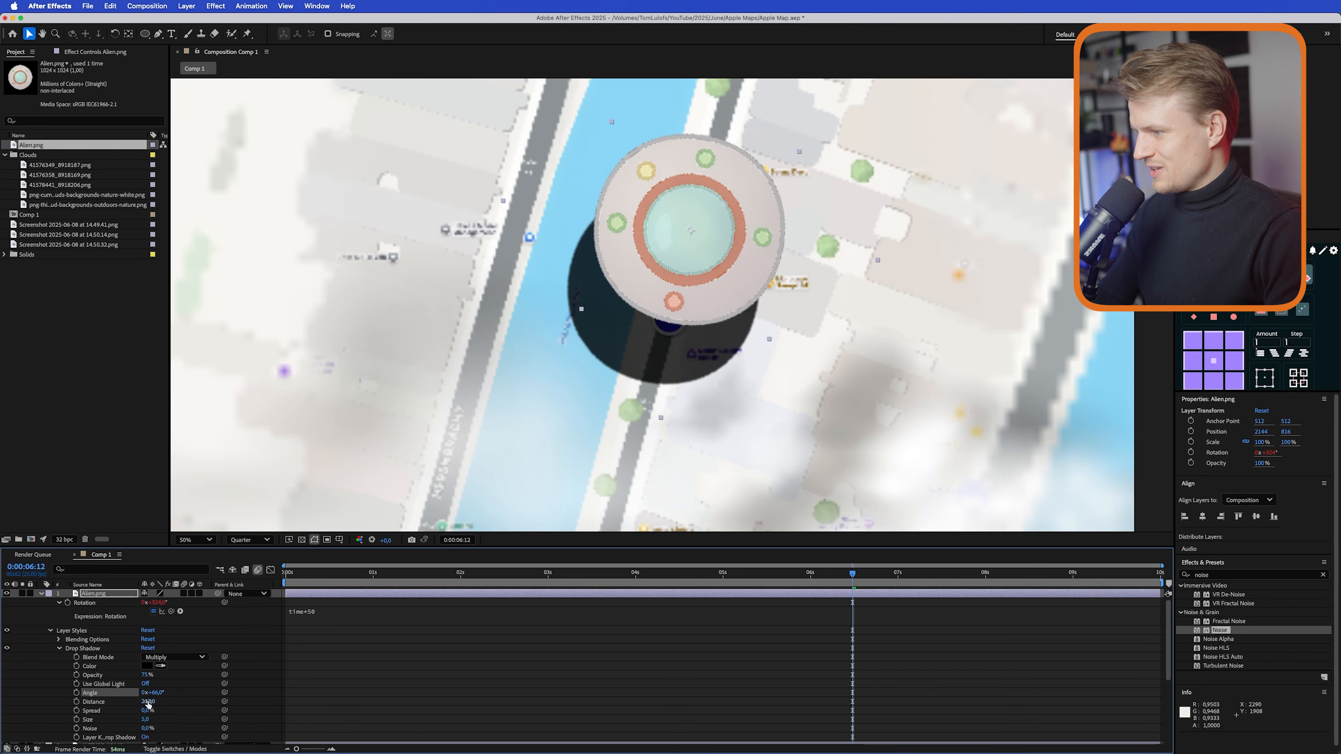
mouse_move(144, 719)
mouse_down()
mouse_move(157, 719)
mouse_move(138, 719)
mouse_up()
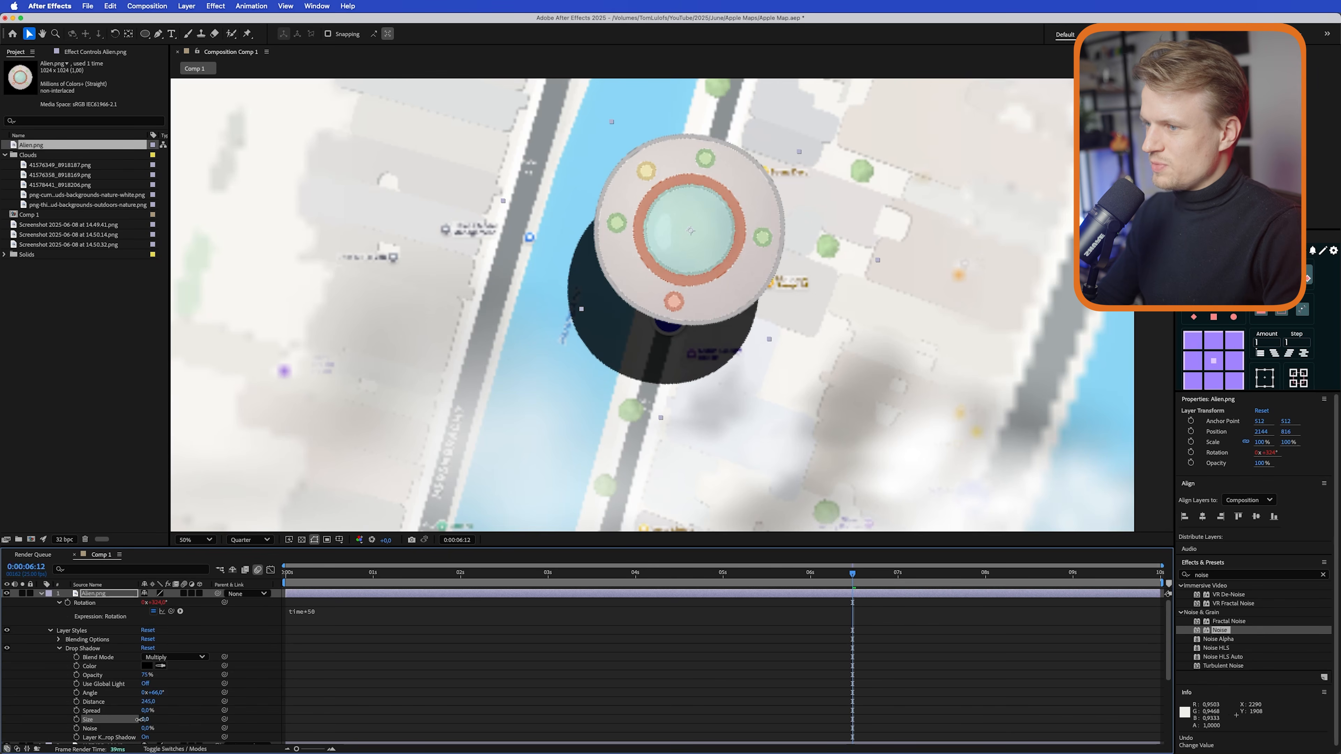
drag(147, 720, 128, 674)
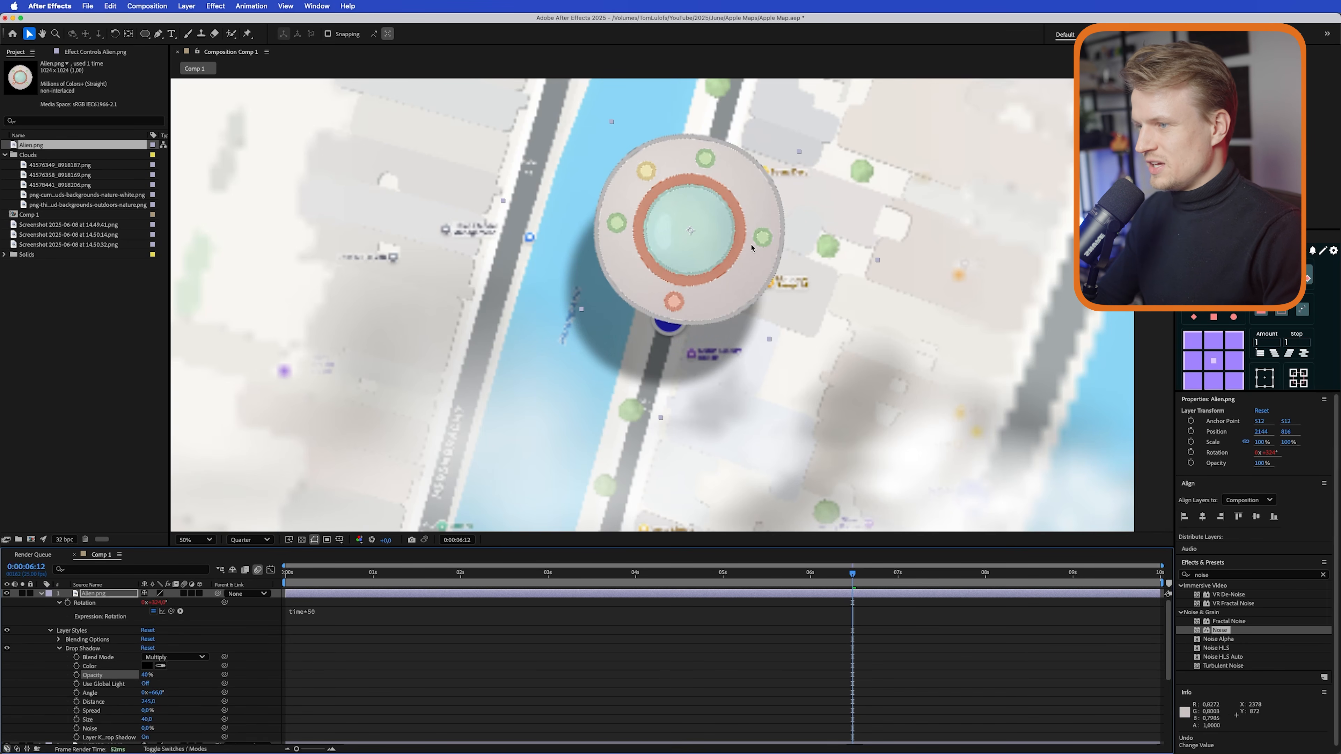
- Move the saucer up over the road to about 2300, 676 and keyframe its position at 0:00:06:12
drag(740, 245, 712, 255)
key(comma)
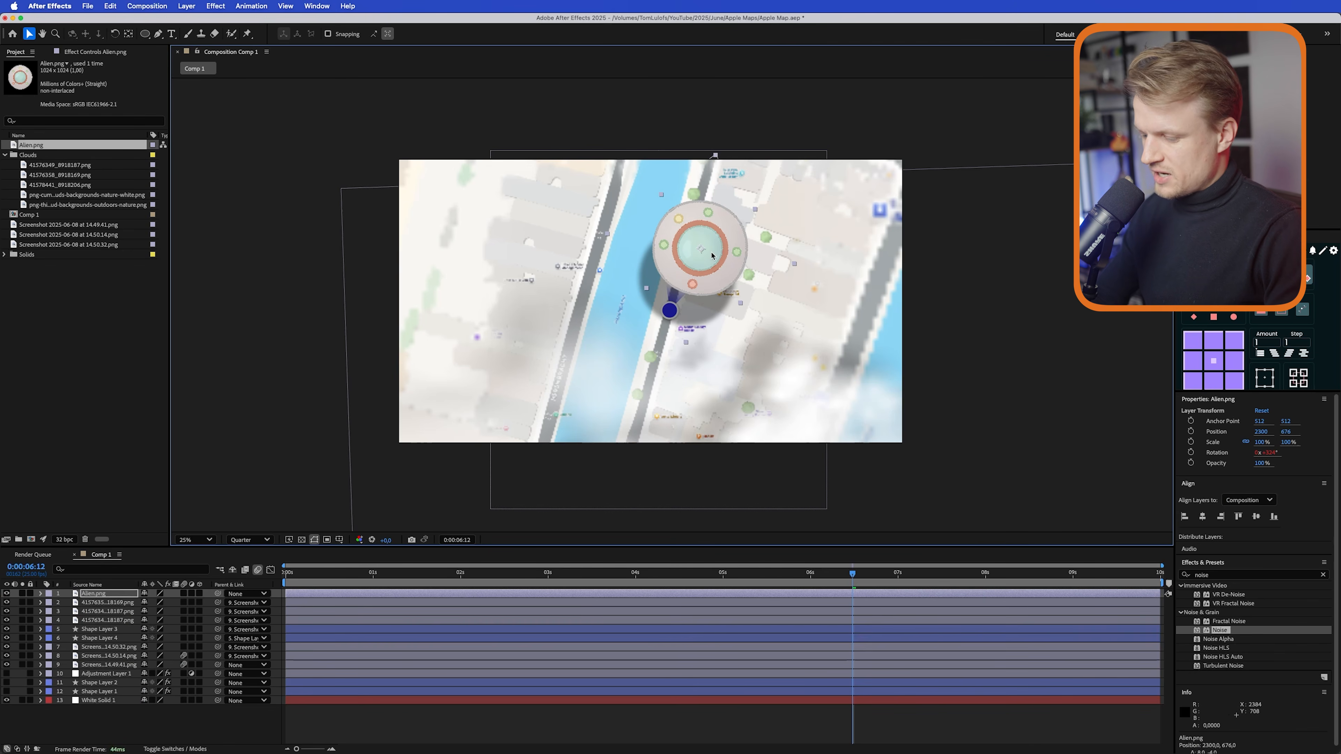
key(p)
click(67, 603)
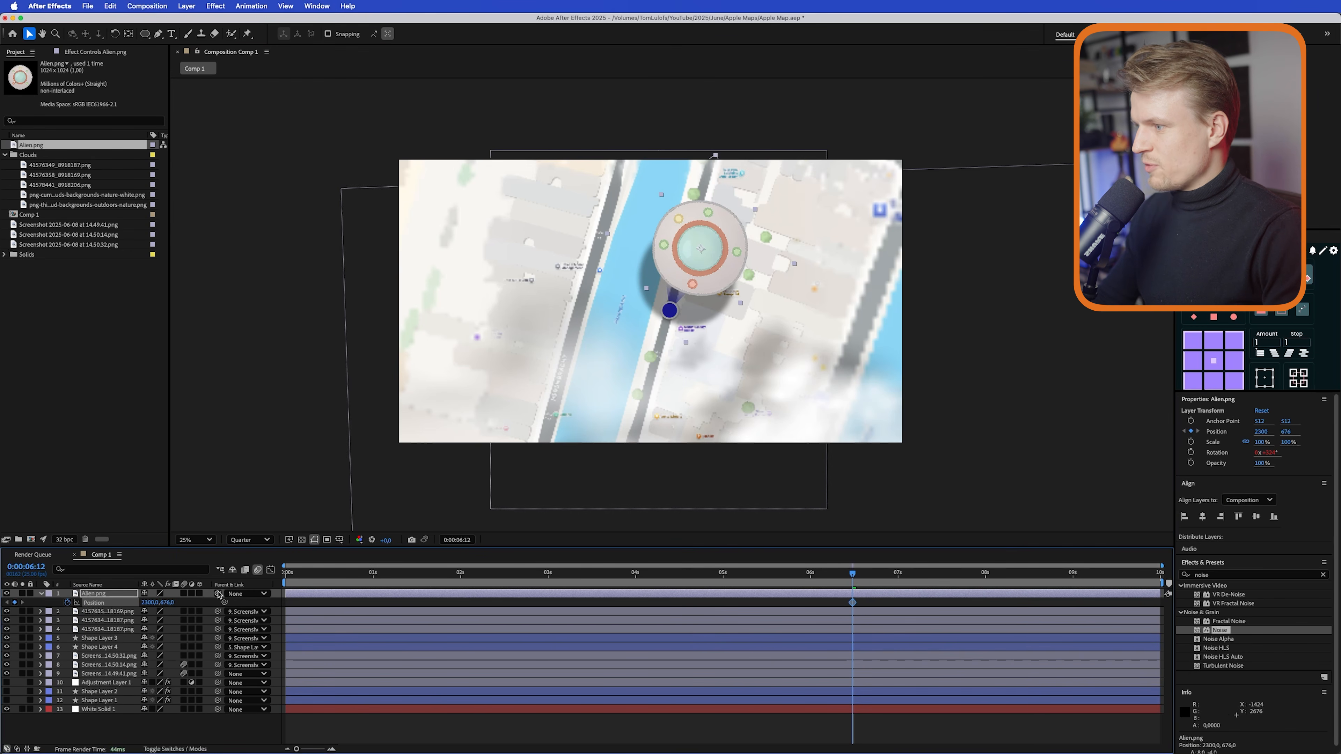
- Parent Alien.png to the 14.49.41 screenshot layer and, at 0:00:02:19, move it below the frame to about 571.1, 682.4
drag(218, 593, 108, 674)
drag(837, 590, 528, 595)
drag(695, 276, 703, 518)
- Bend the saucer's motion path into a curve by pulling a handle from its starting point with the Convert Vertex tool
click(158, 34)
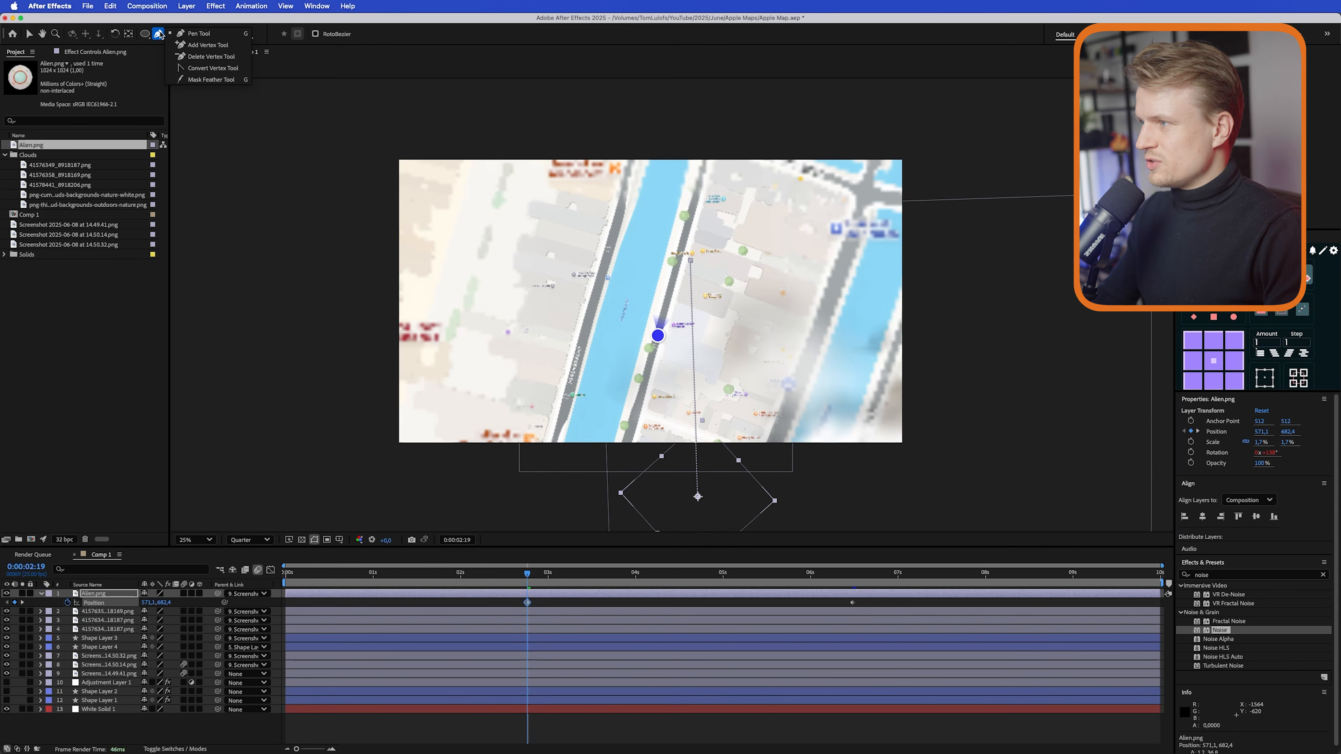
click(200, 72)
drag(698, 497, 746, 323)
- Apply Easy Ease to both saucer position keyframes, reshape the speed graph to a fast start with a long slowdown, and preview it
drag(866, 602, 488, 613)
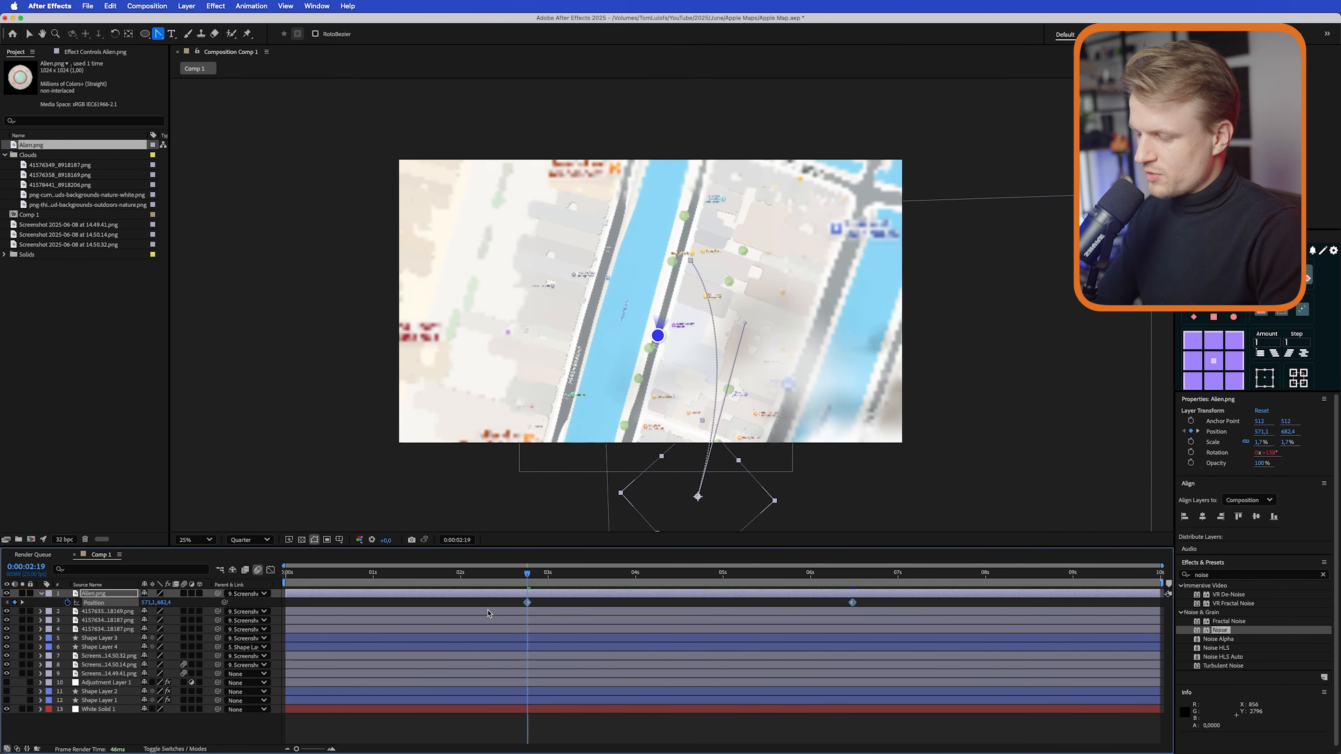
key(F9)
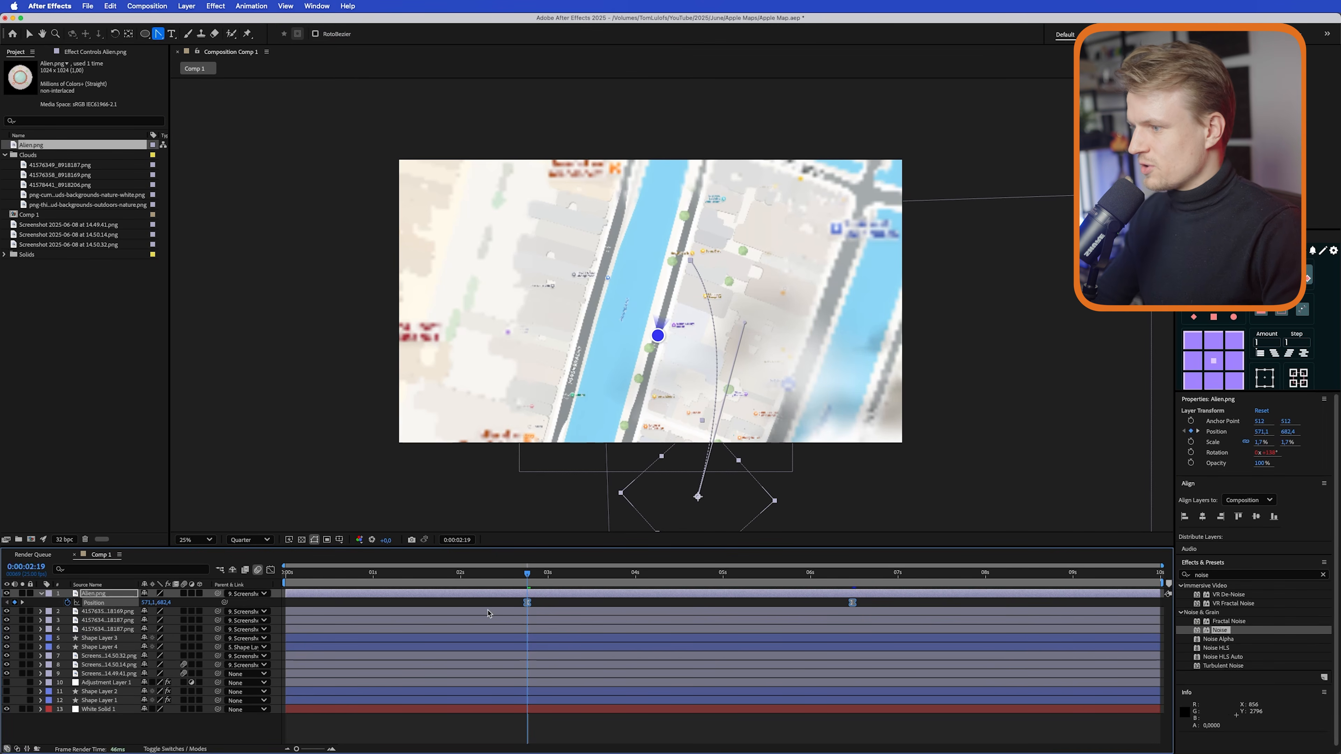
click(271, 571)
drag(872, 689, 690, 718)
key(space)
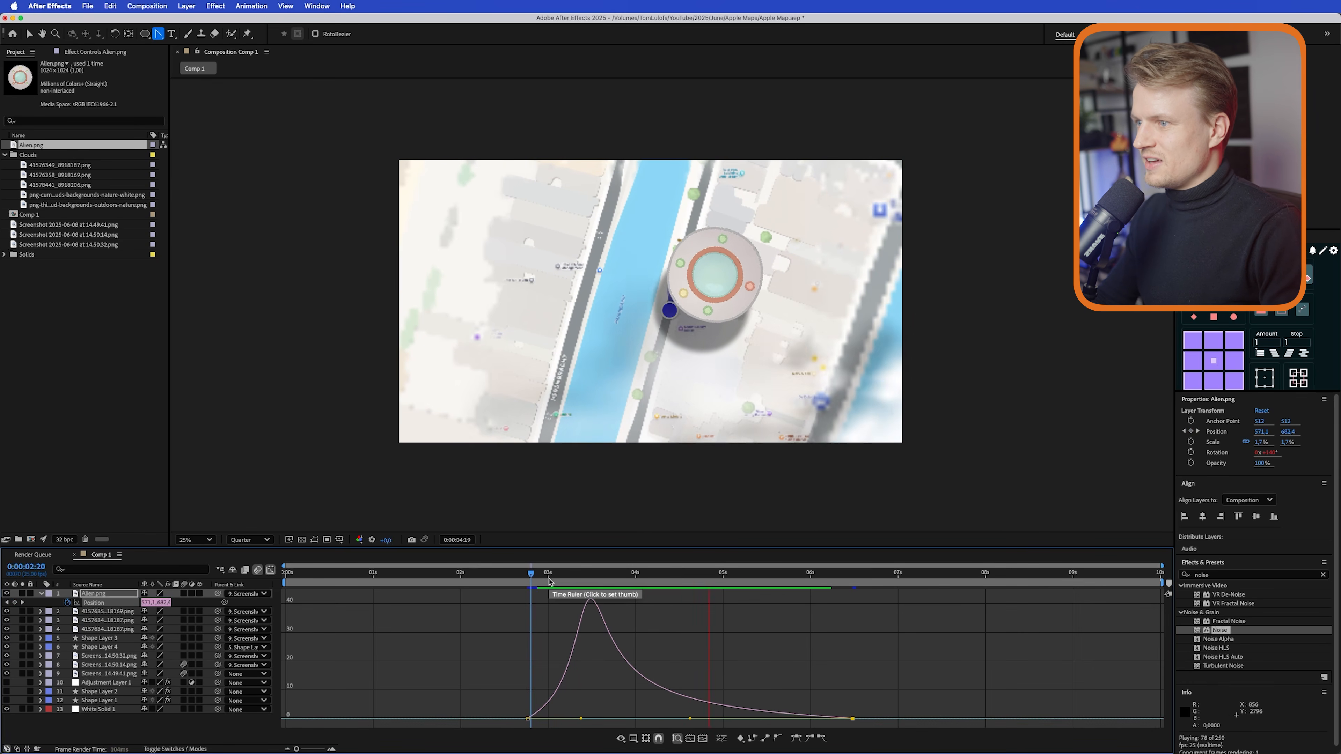
key(space)
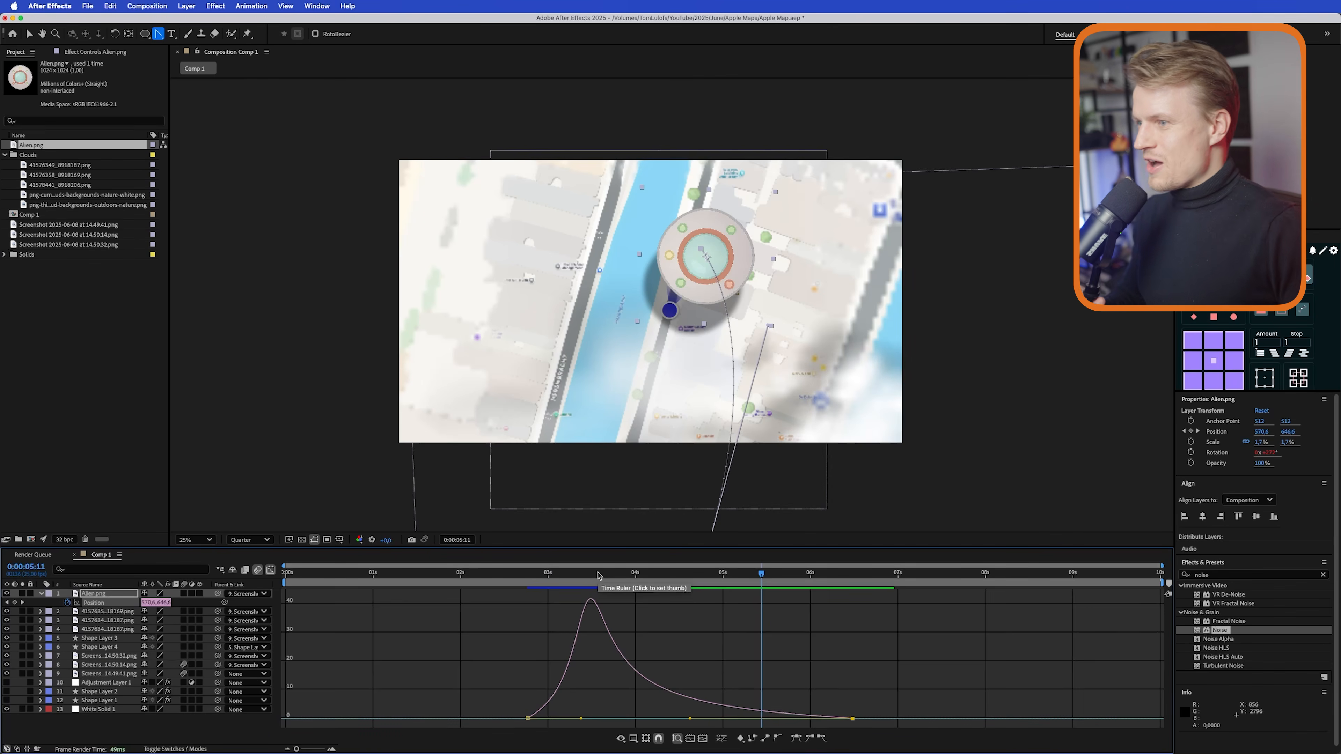
drag(598, 575, 471, 578)
key(space)
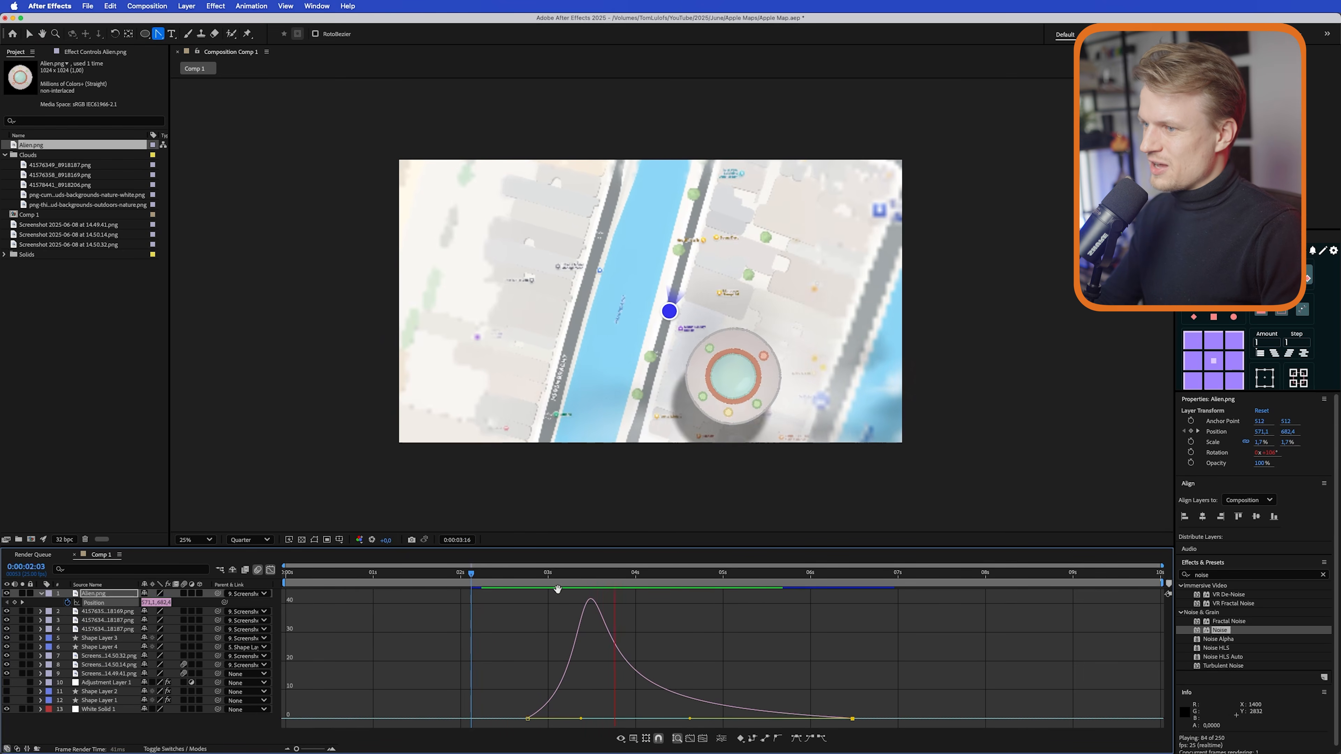
key(space)
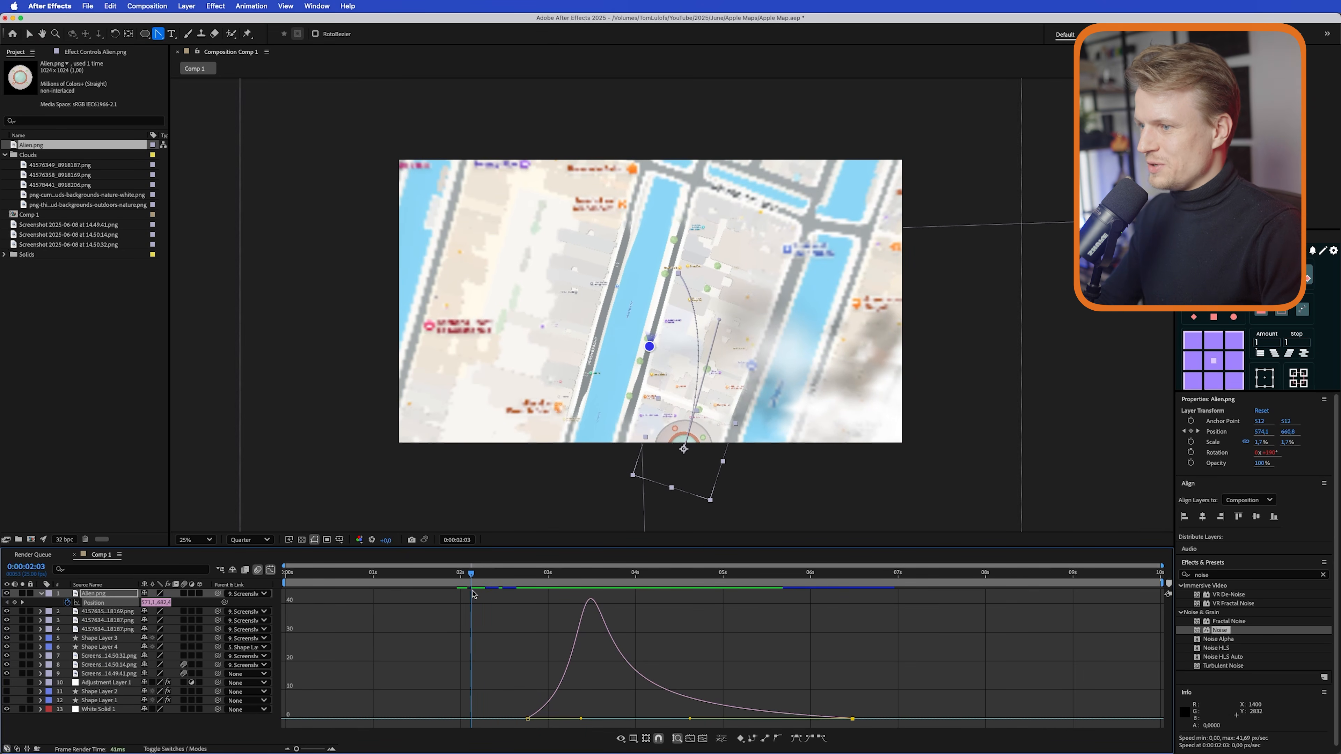
- Trim the start of the Alien.png layer to just before its first position keyframe and move its last position keyframe to just after 5 seconds
drag(473, 576, 485, 577)
click(269, 570)
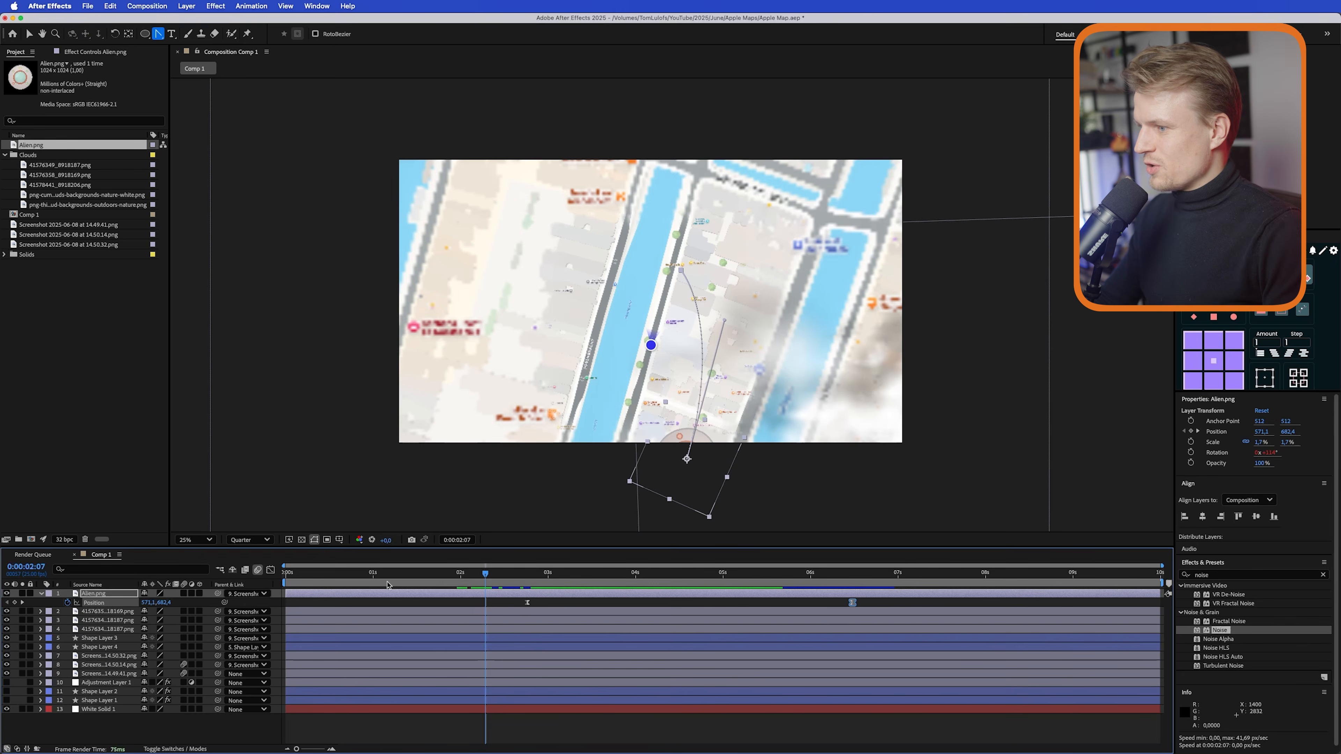
drag(490, 576, 429, 577)
key(space)
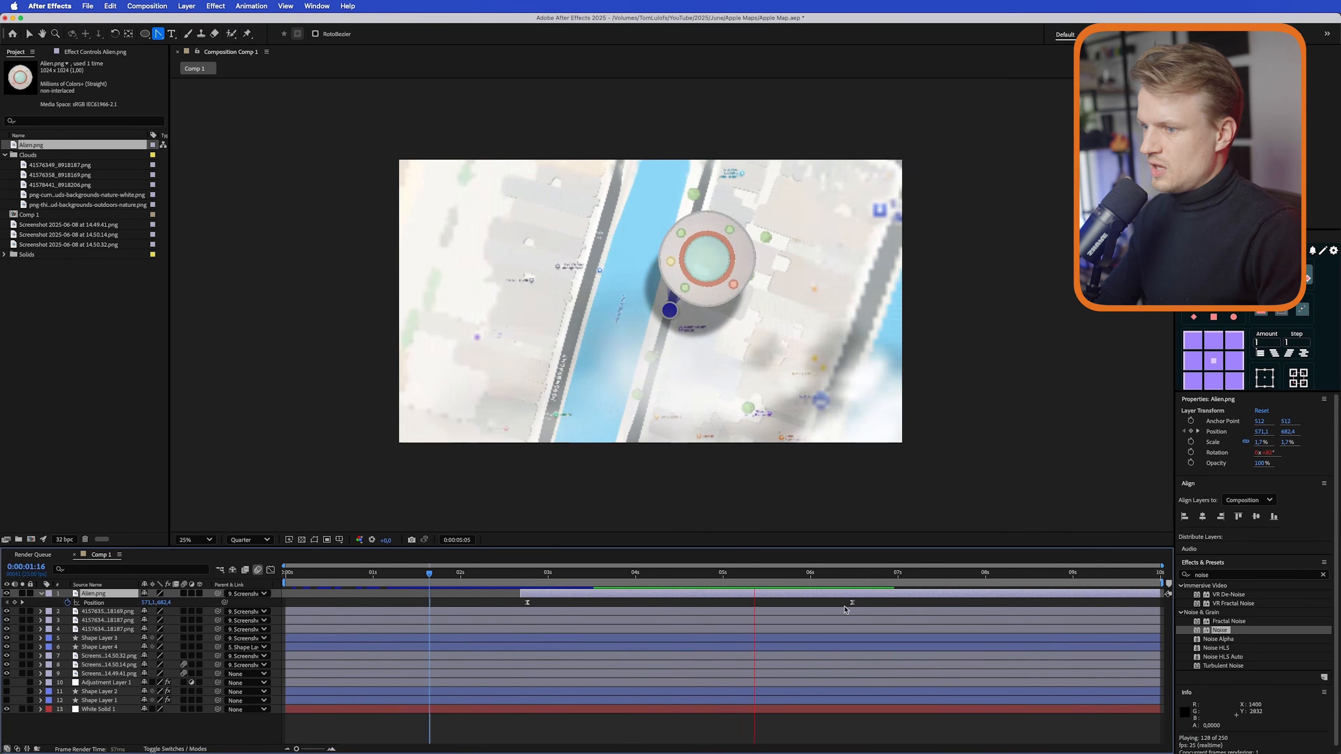
key(space)
drag(852, 603, 733, 603)
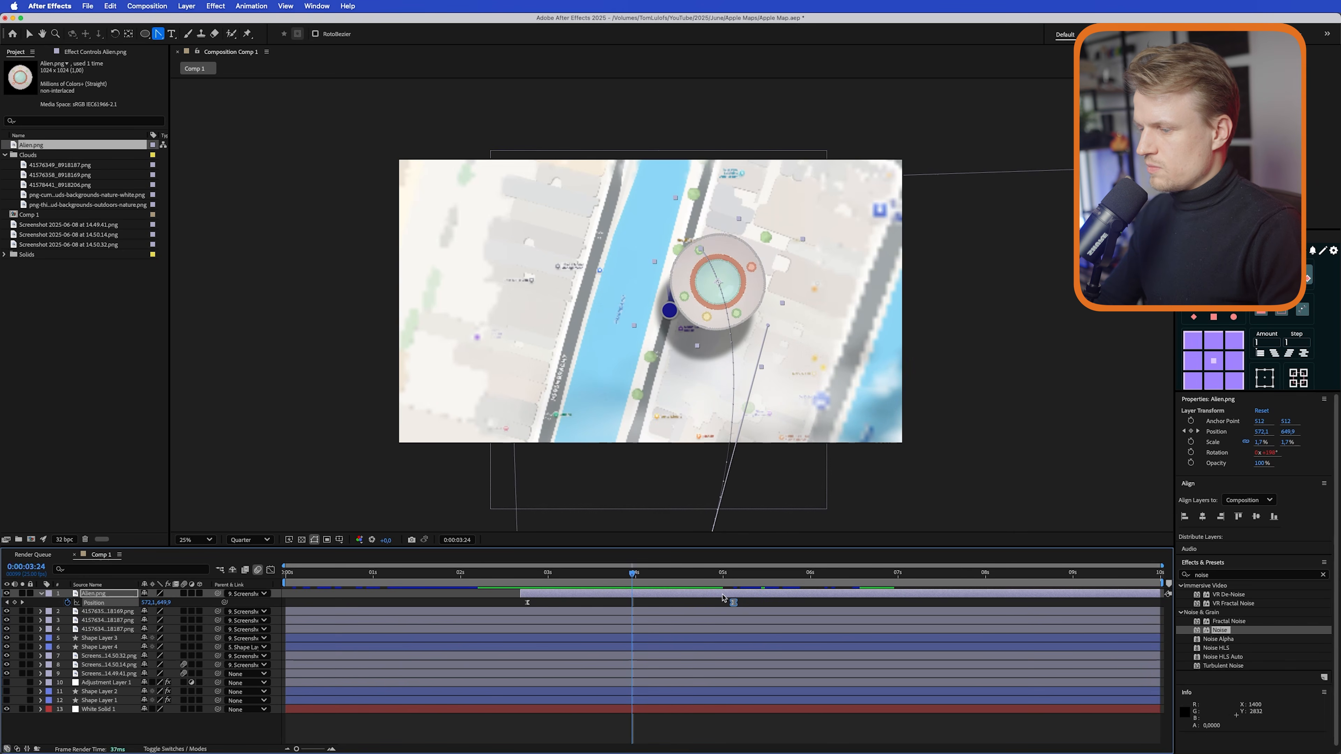
- Shift the Alien.png layer about nine frames earlier in time and check the saucer's motion
drag(723, 598, 694, 598)
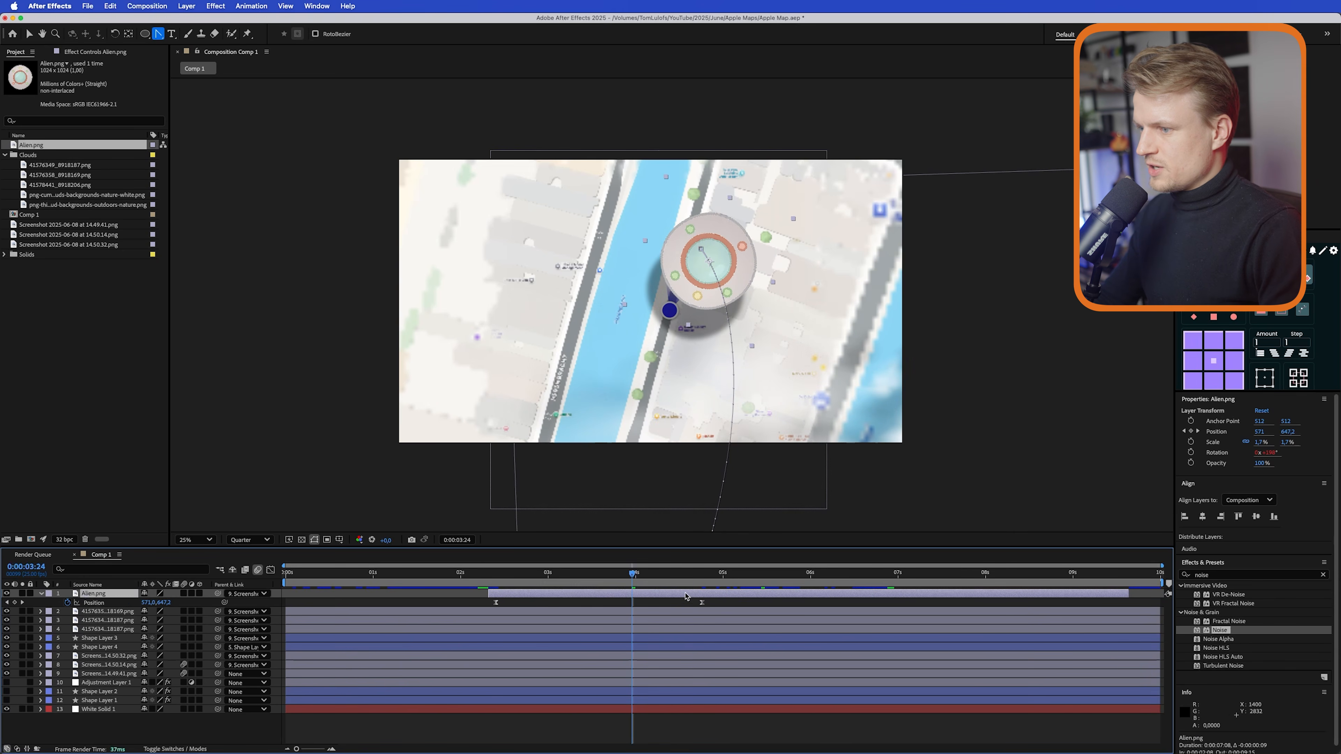
click(653, 577)
drag(653, 579, 650, 580)
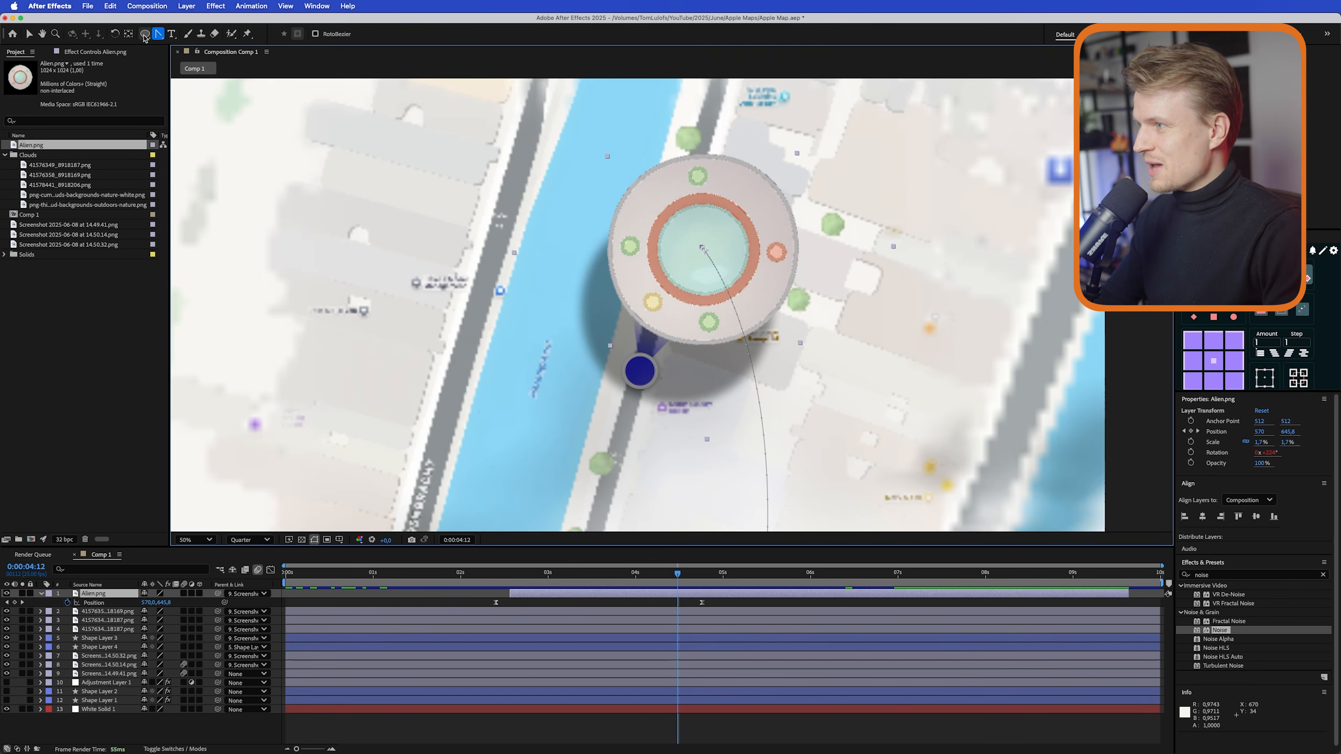
- Draw a circle about 717 px wide over the saucer on a new shape layer and move it up over the marker area
click(145, 35)
mouse_move(607, 237)
mouse_down()
mouse_move(808, 397)
mouse_move(783, 388)
mouse_move(795, 394)
mouse_up()
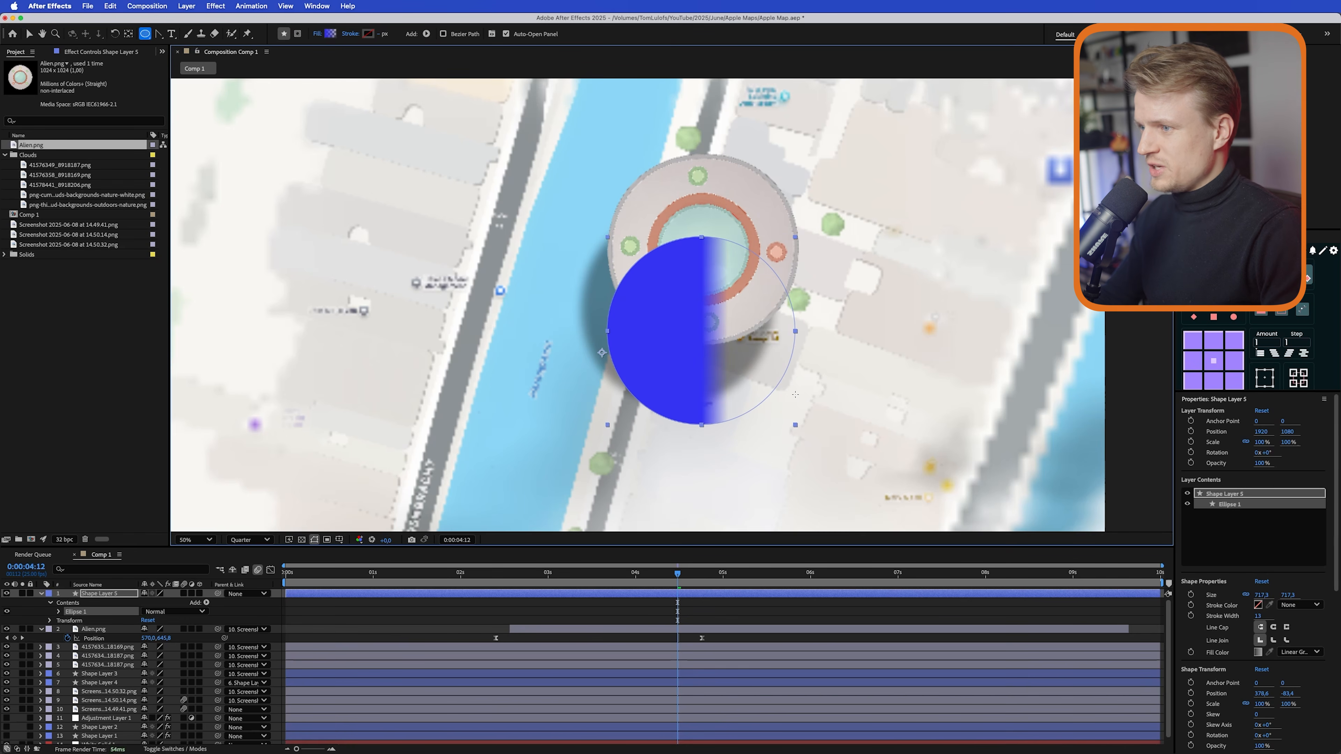
click(29, 34)
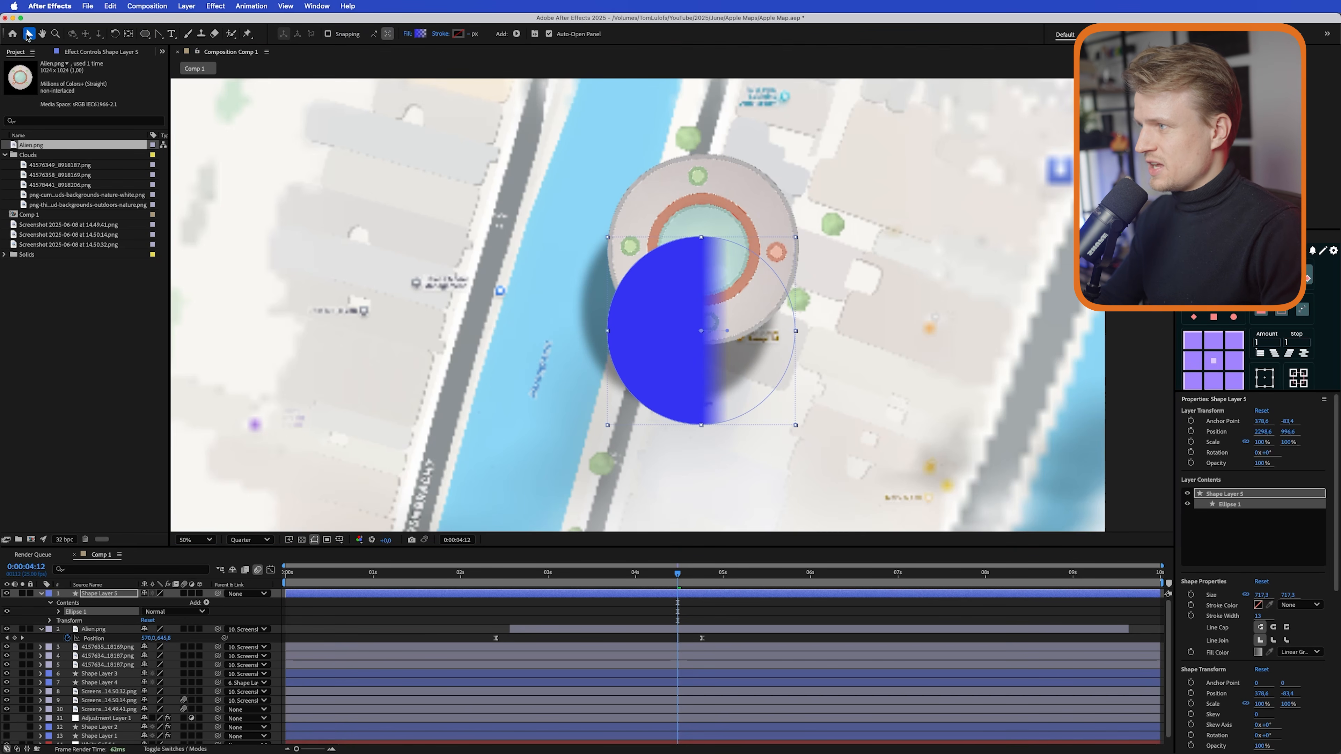
drag(676, 366, 664, 325)
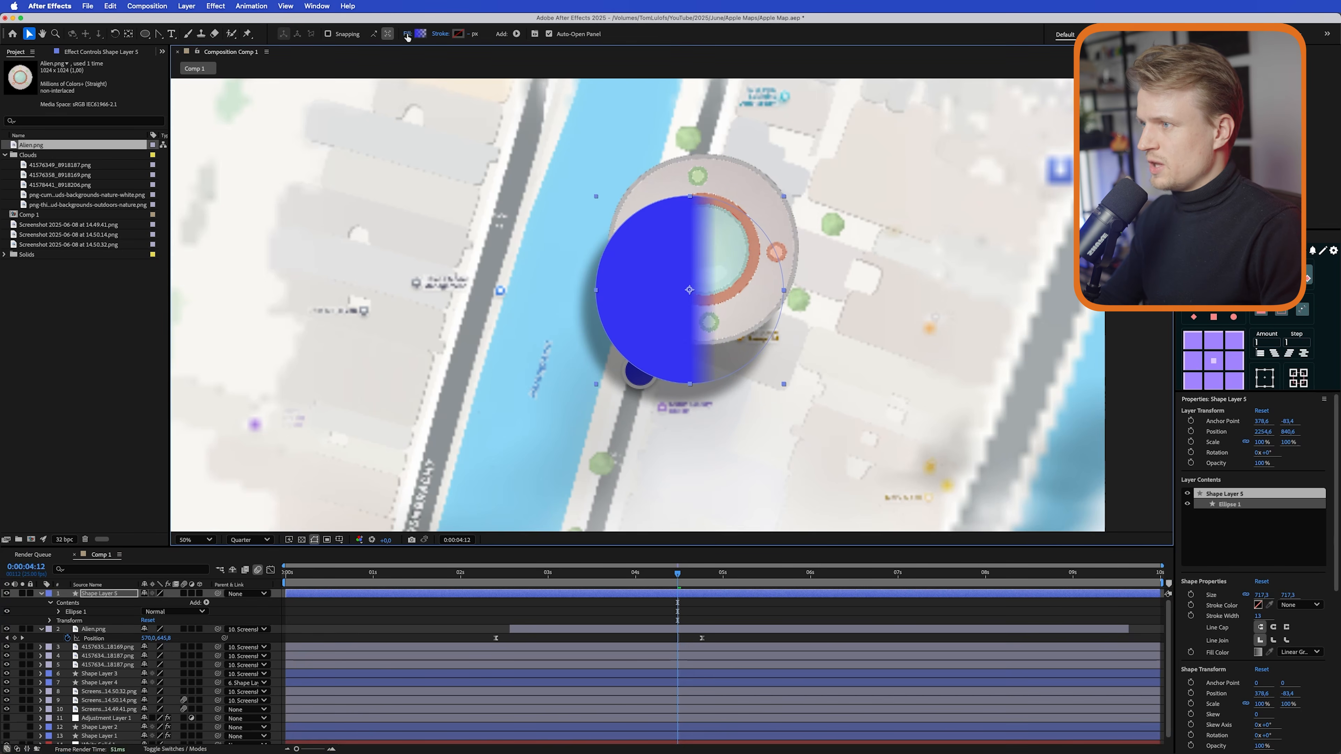
- Switch the new circle's fill from a gradient to a solid blue colour
click(407, 34)
click(633, 362)
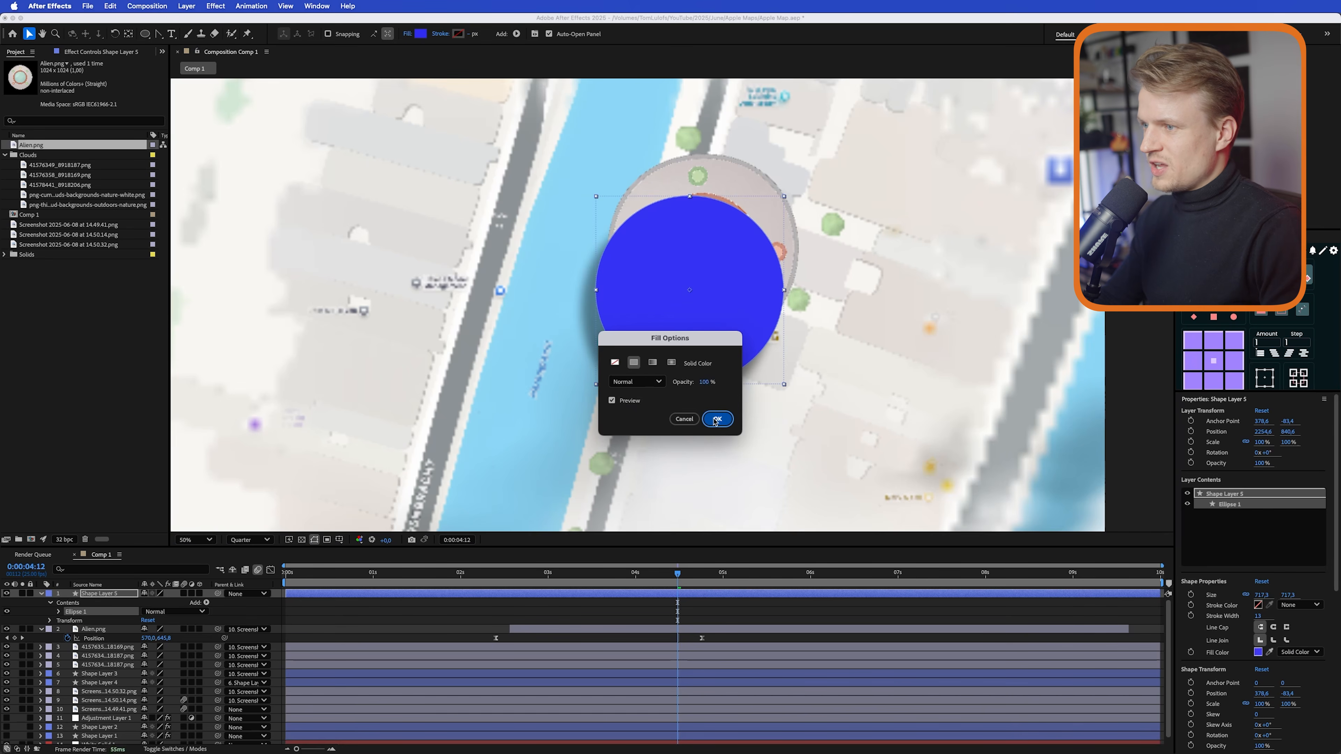
click(717, 419)
- Apply Fast Box Blur to the blue circle and raise its blur radius to about 12
key(super+5)
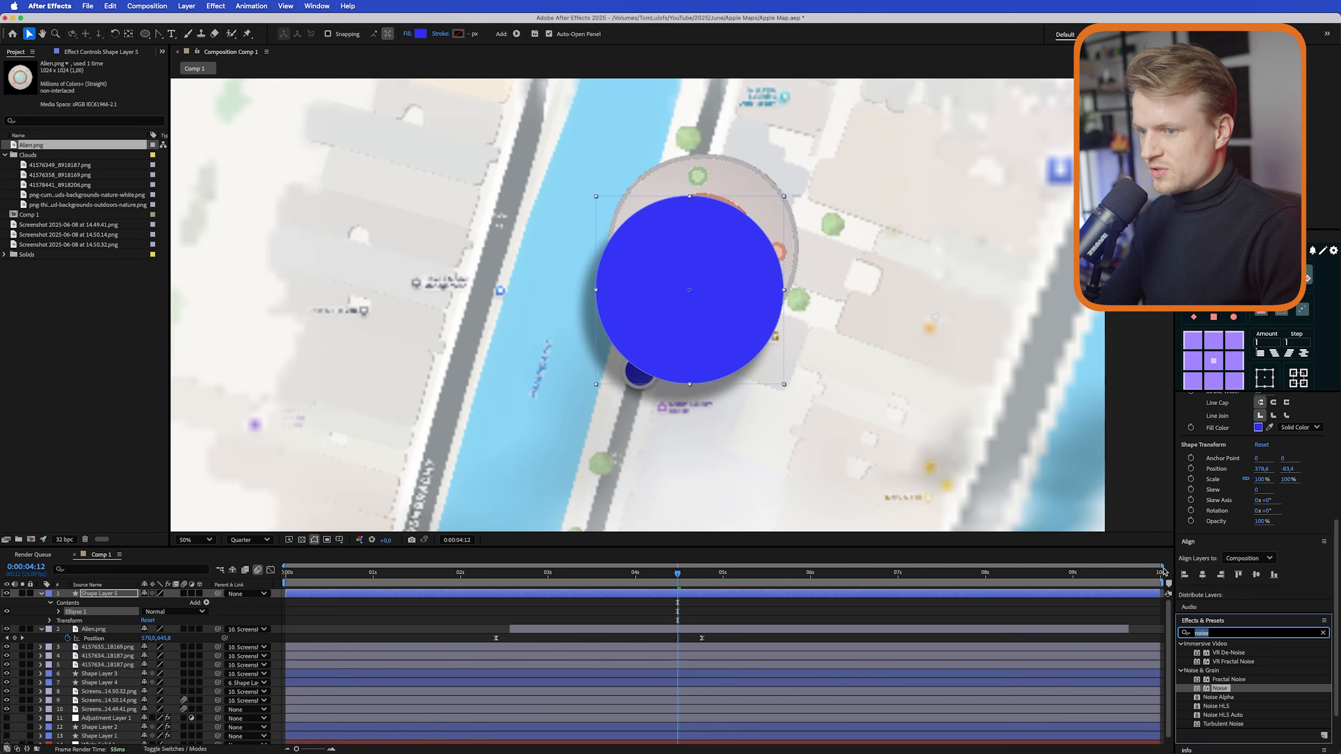
text(fast)
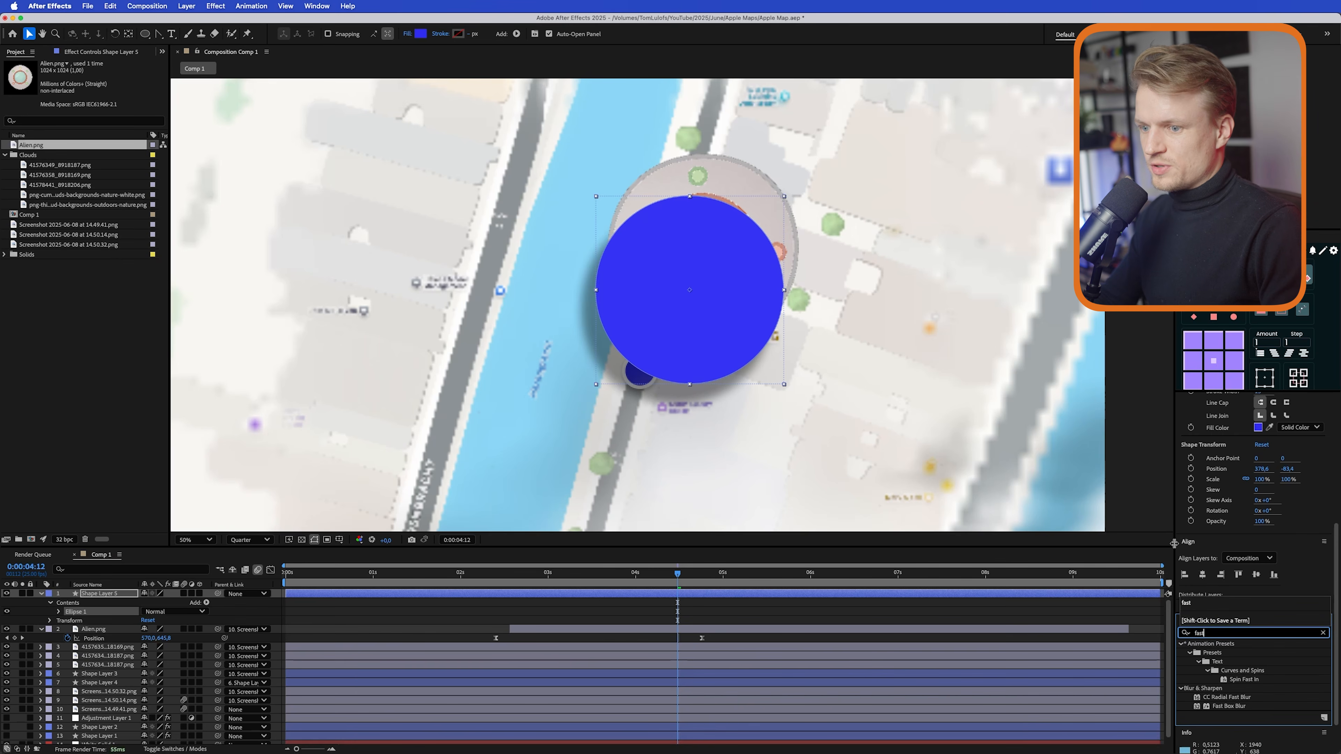
double_click(1222, 706)
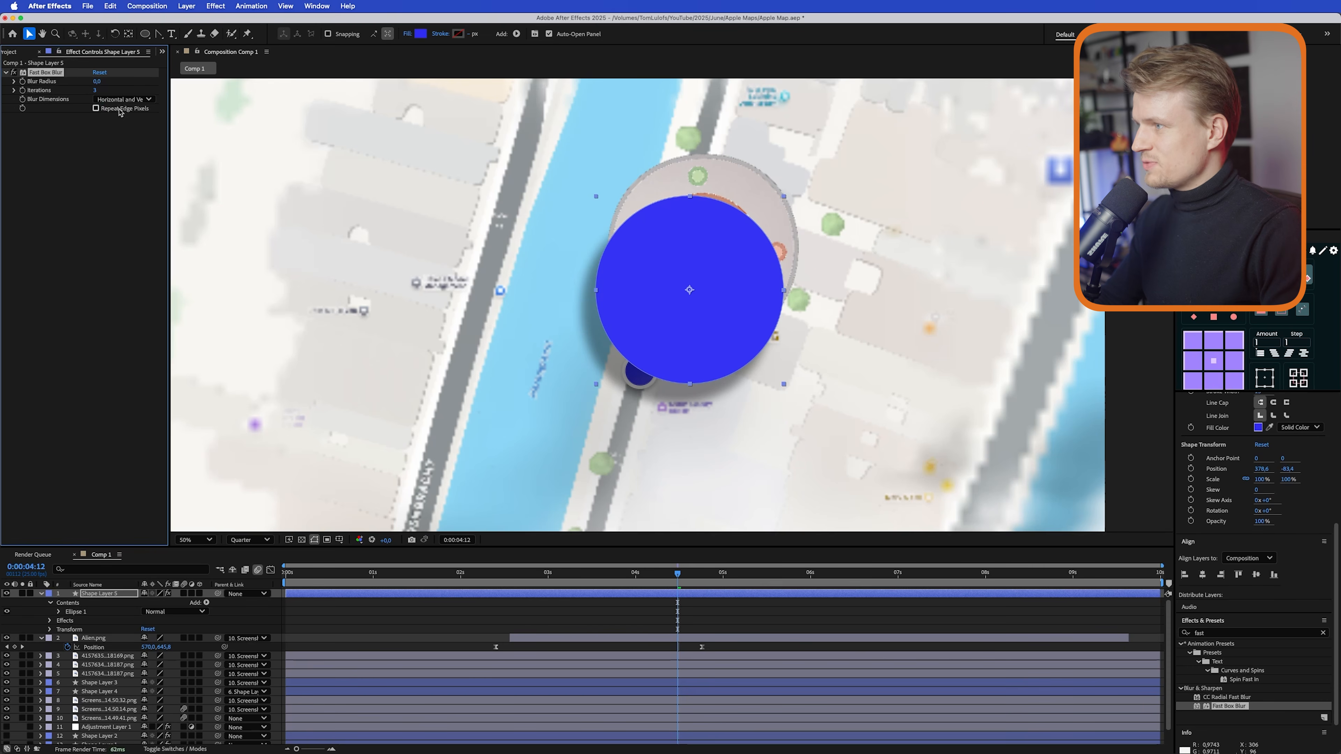
drag(95, 83, 102, 81)
- Add the Glow effect to the blue circle with an intensity of 0.4 and a larger glow radius
double_click(1255, 633)
text(g)
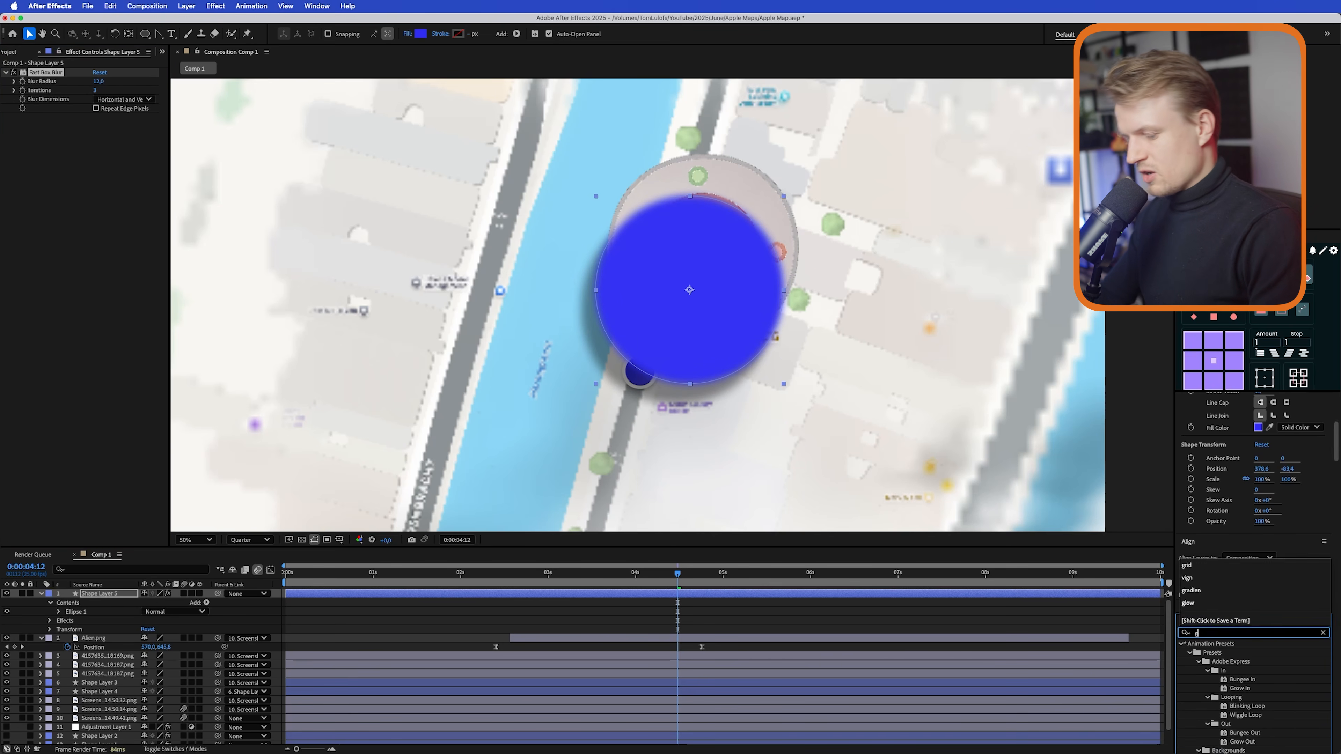
text(low)
double_click(1219, 742)
drag(98, 143, 178, 139)
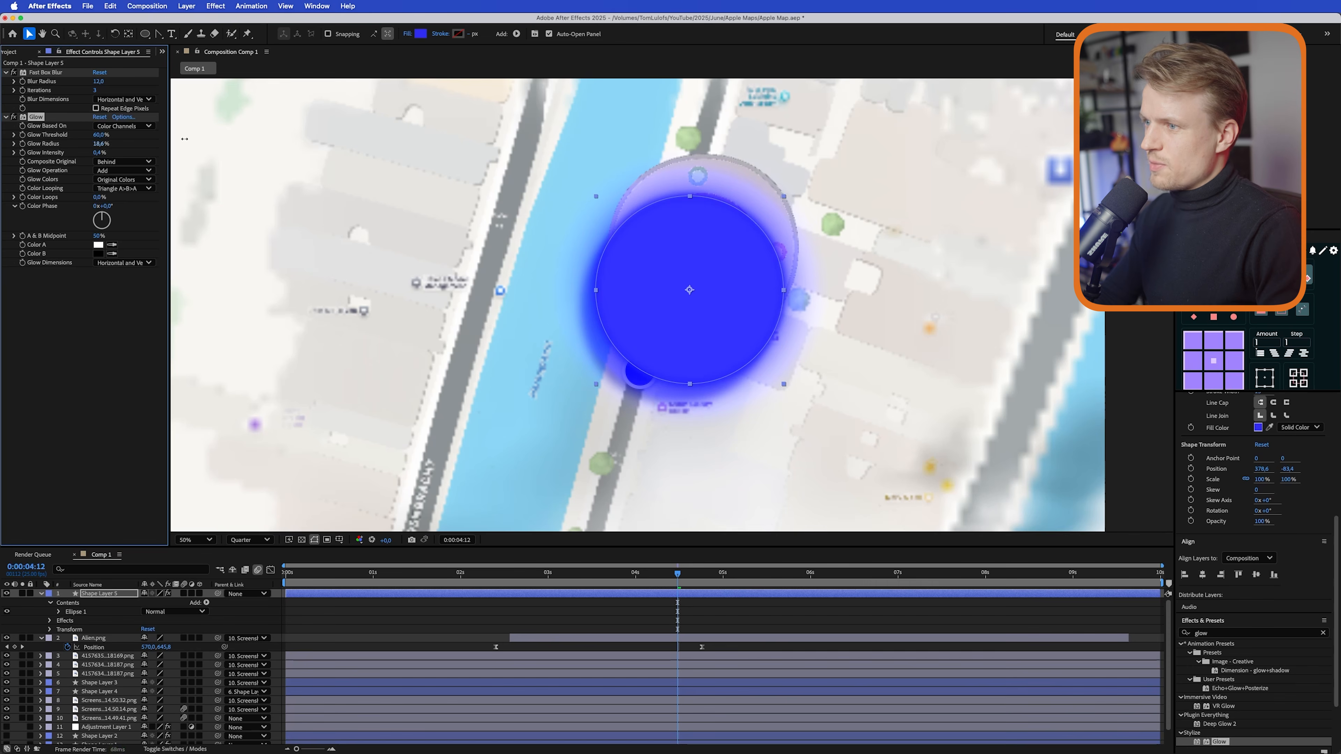
- Move the glowing circle's layer beneath Alien.png and narrow the circle so it peeks out below the saucer
click(103, 596)
drag(103, 596, 101, 650)
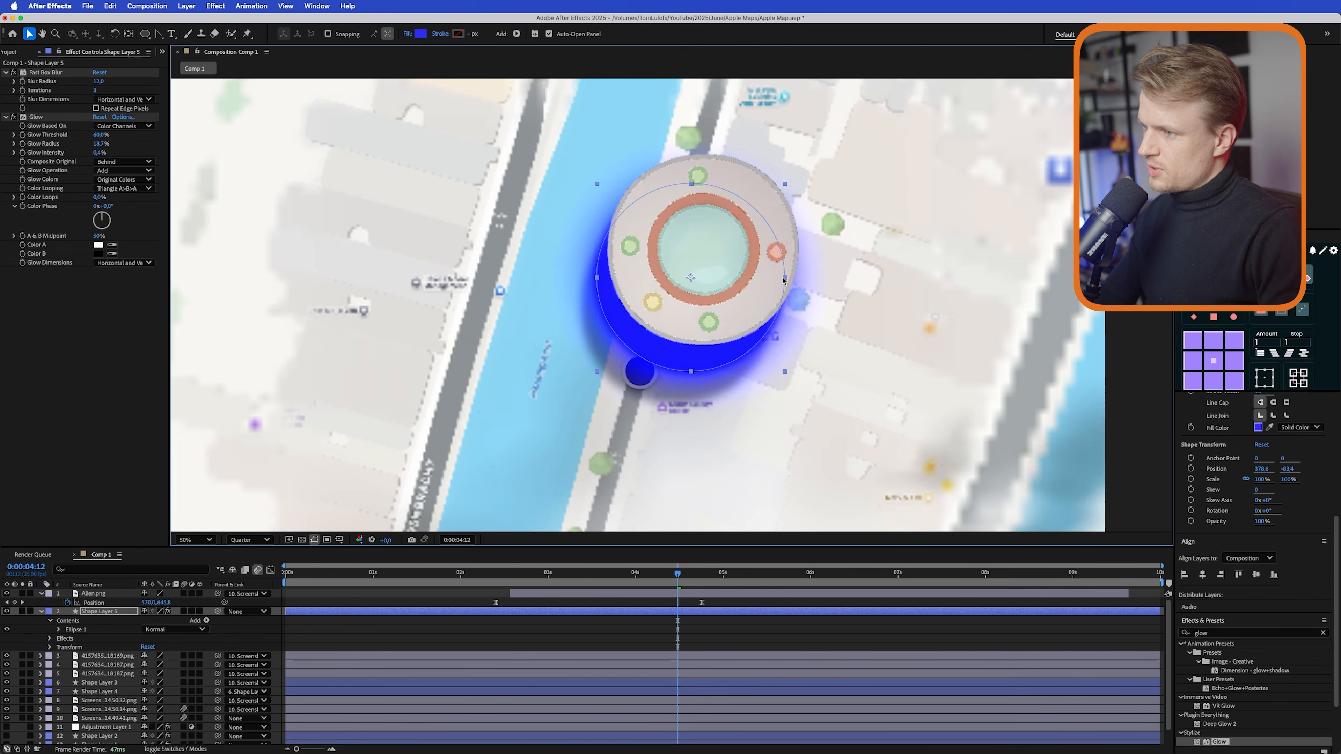
drag(785, 280, 764, 284)
drag(728, 349, 727, 351)
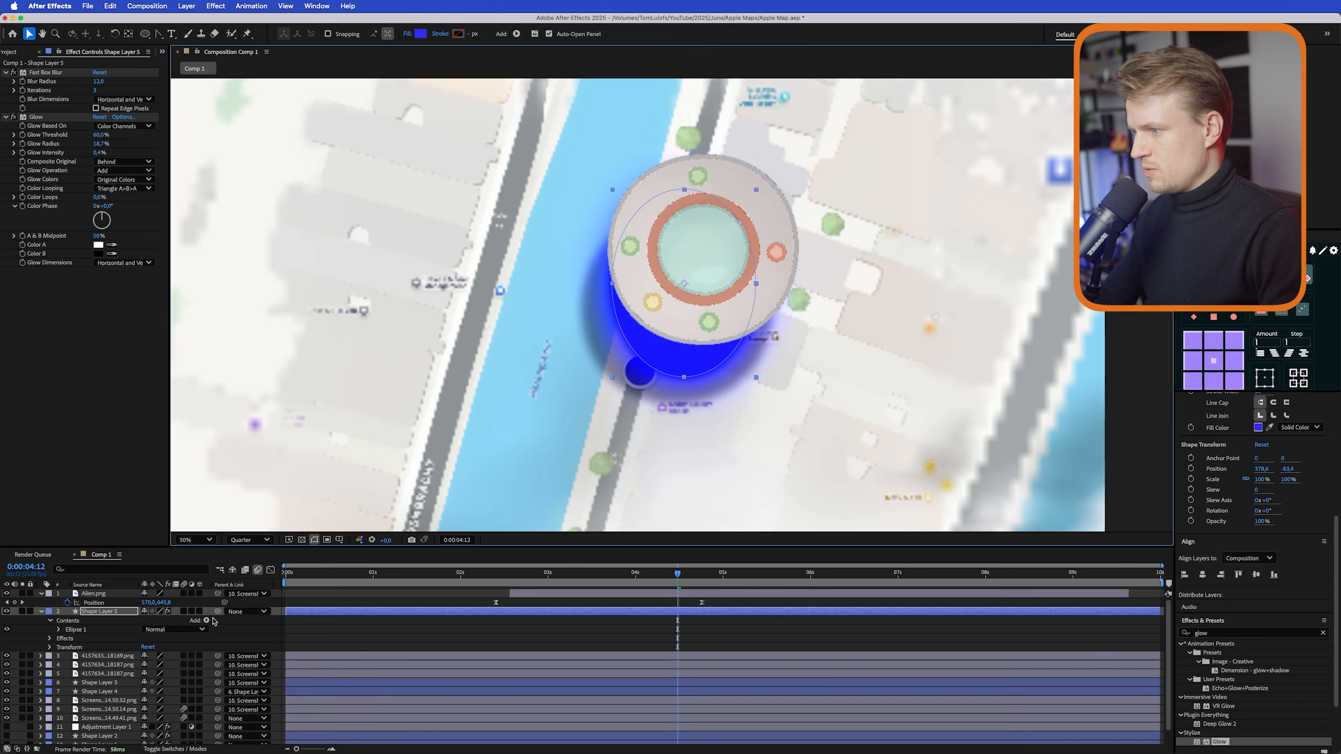
- Rotate the glowing circle to 24° and lighten its fill to a pale lavender
key(r)
drag(152, 621, 166, 621)
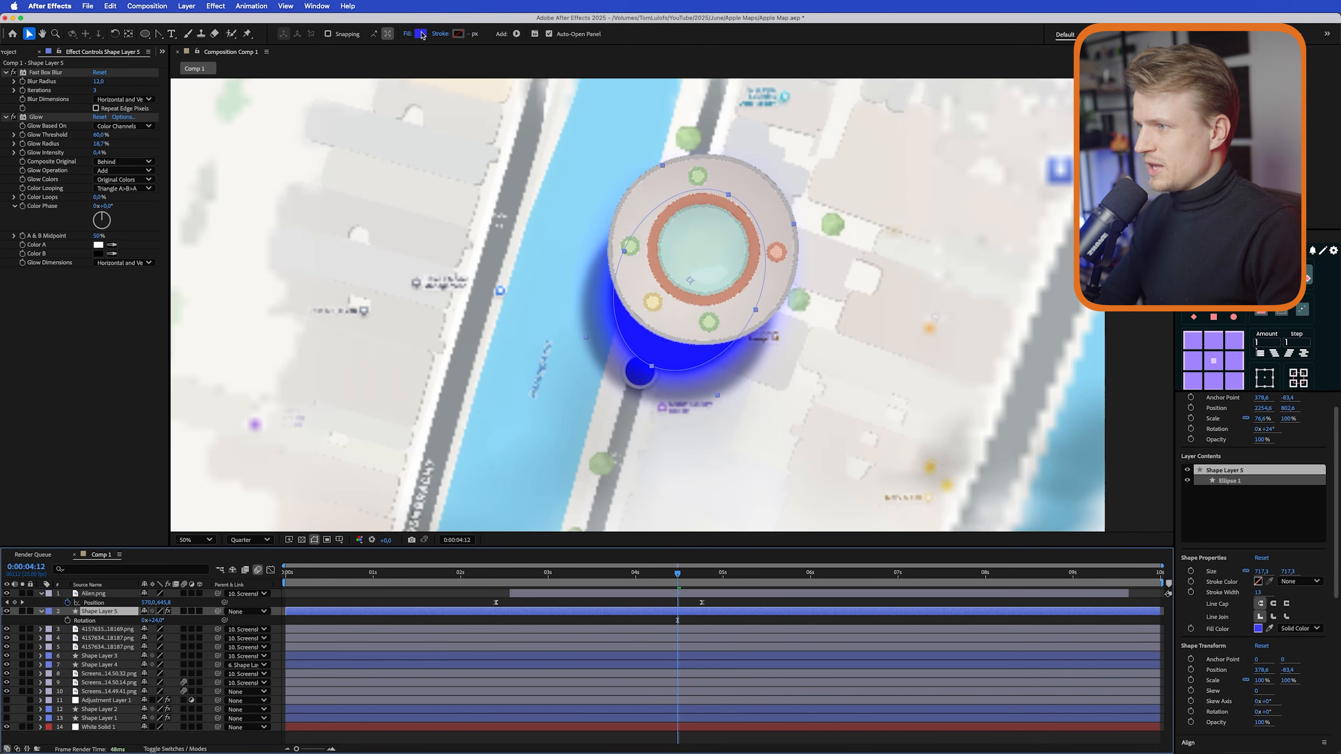
click(421, 34)
drag(634, 331, 332, 362)
click(504, 358)
- Keyframe Shape Layer 5's opacity from 0% at 0:00:04:15 to 100% at the saucer's last position keyframe
click(97, 594)
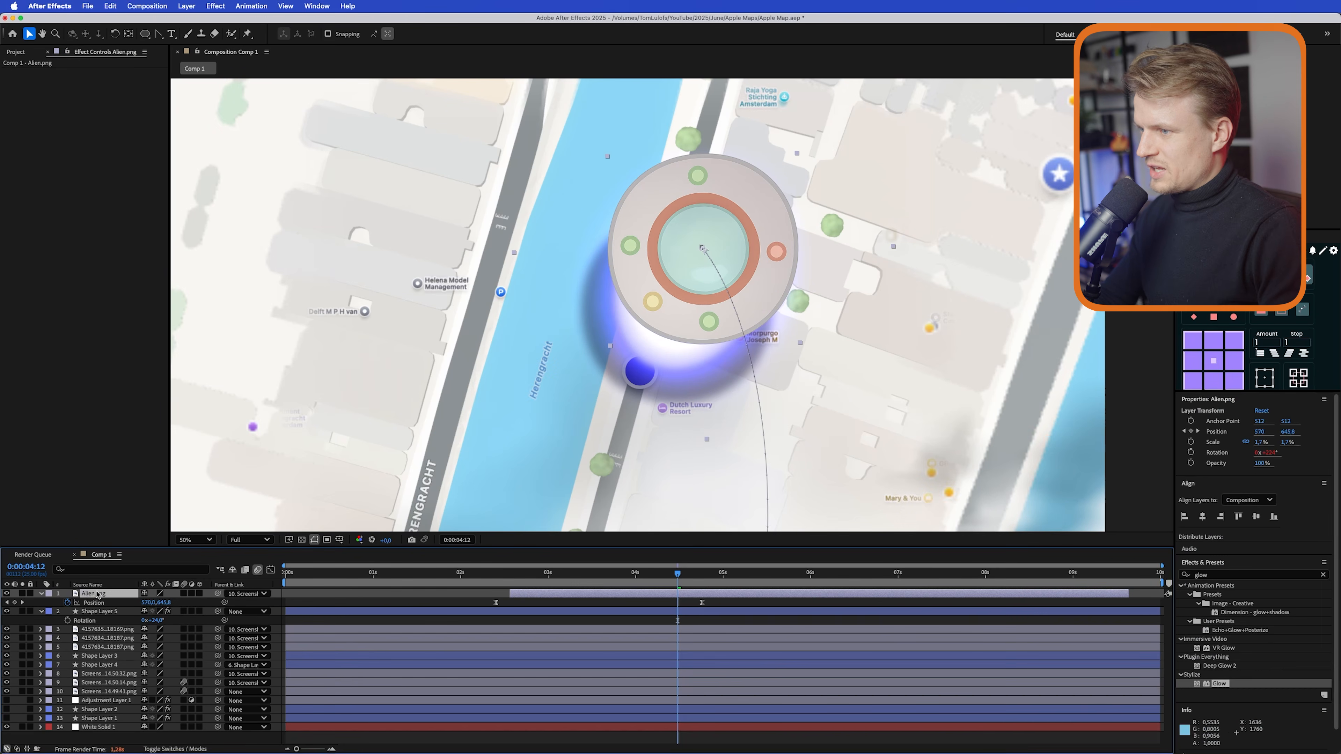
click(94, 612)
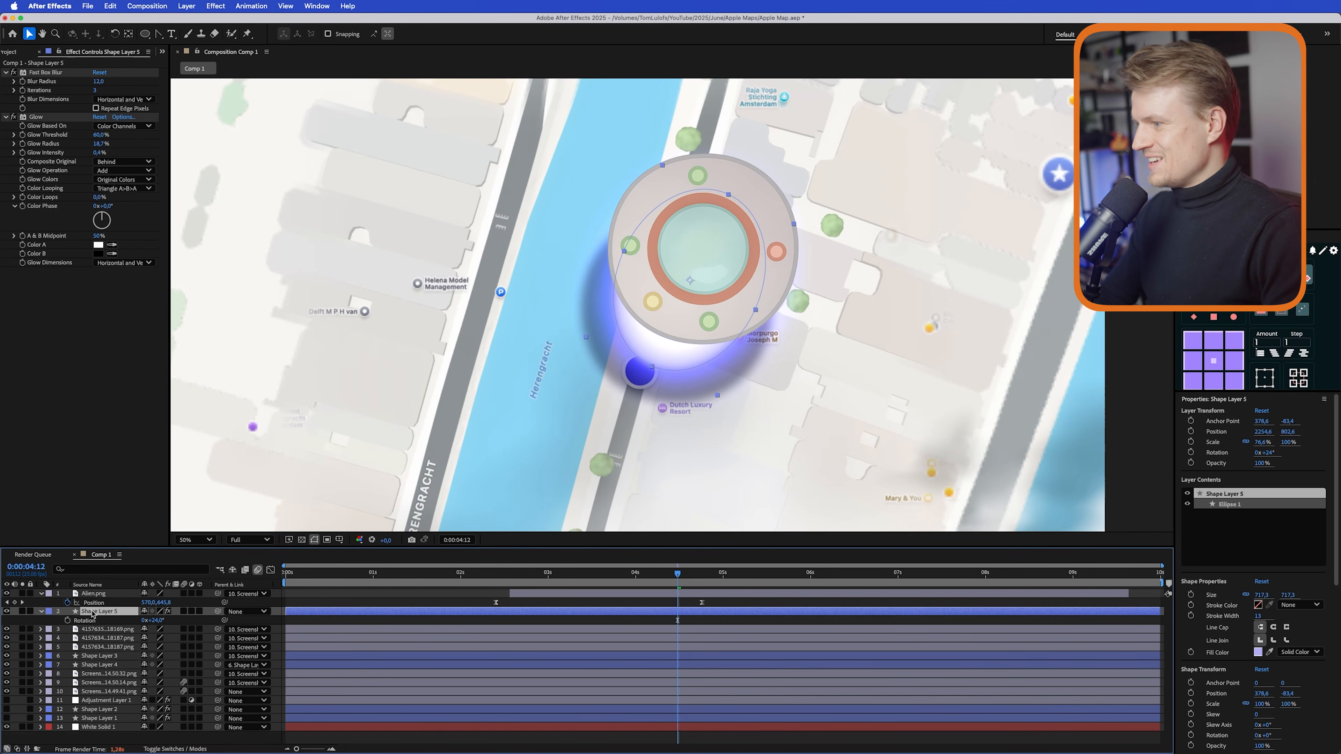
key(t)
click(68, 620)
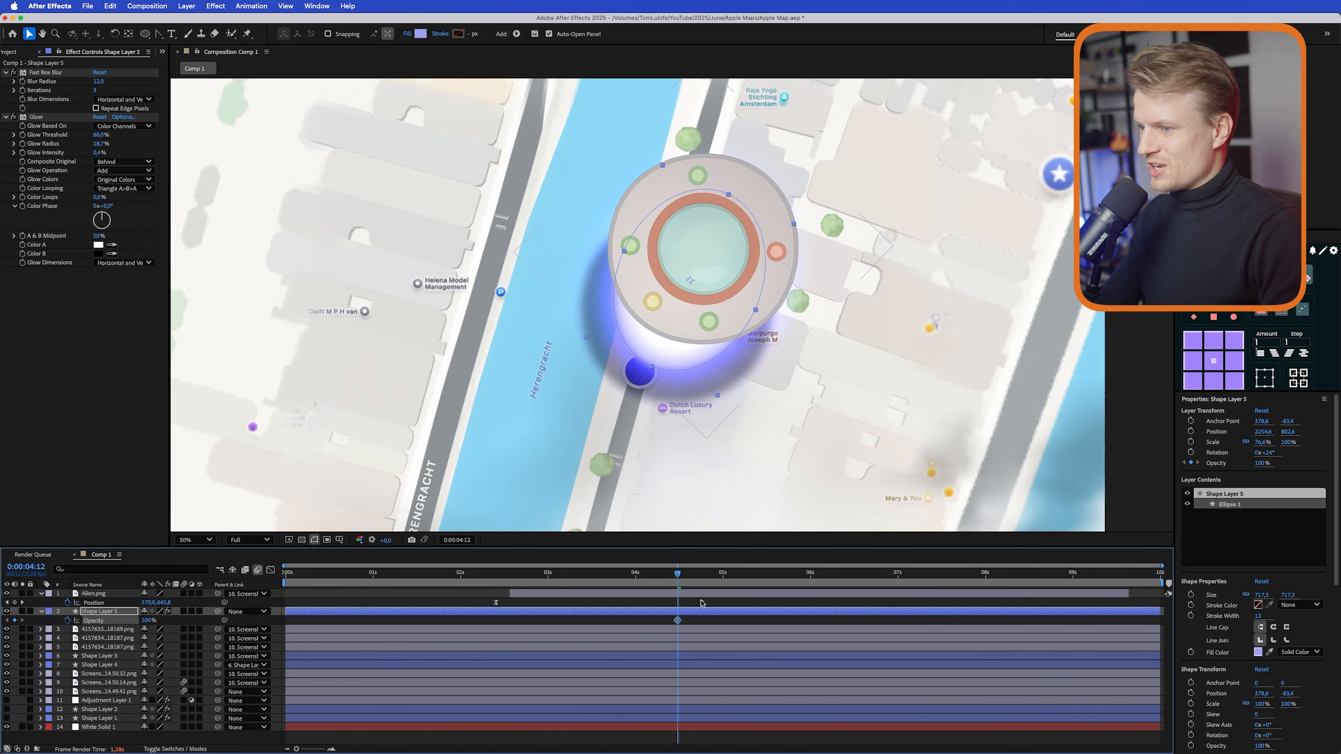
drag(669, 575, 649, 575)
drag(676, 621, 703, 623)
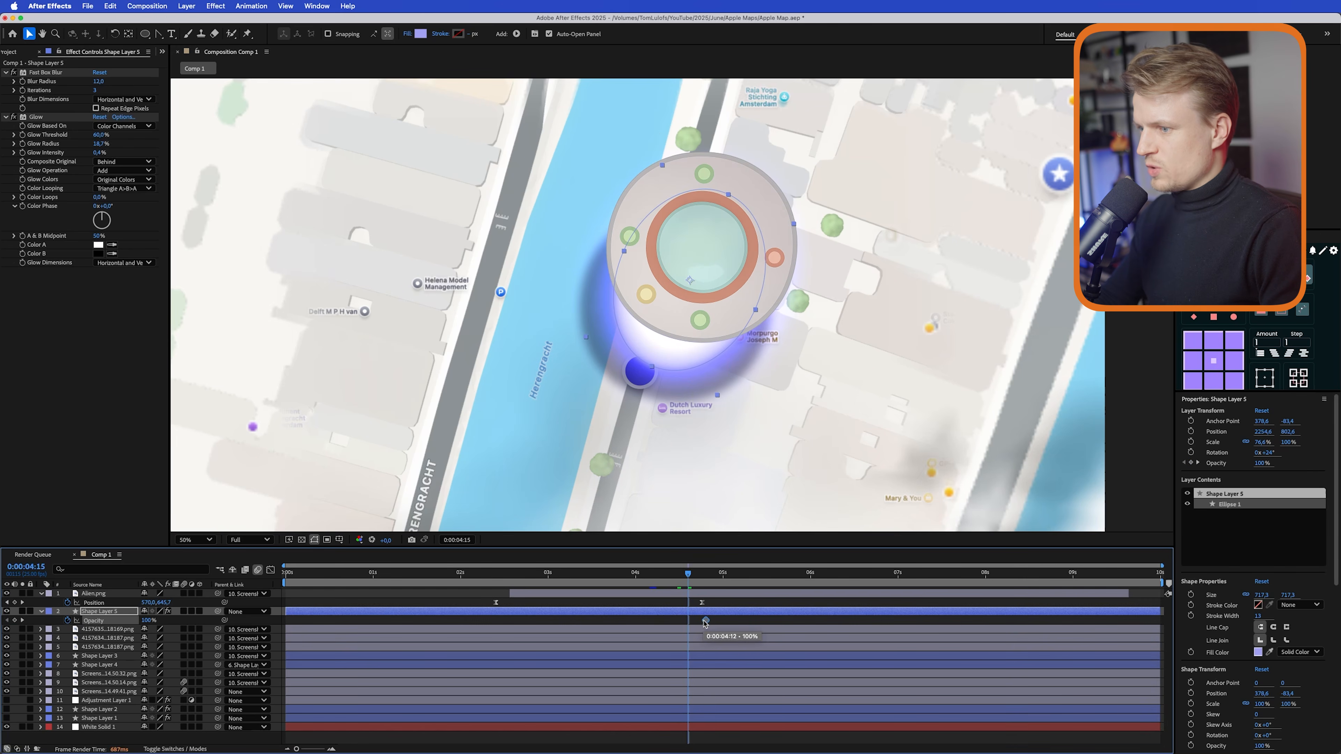
drag(149, 621, 60, 623)
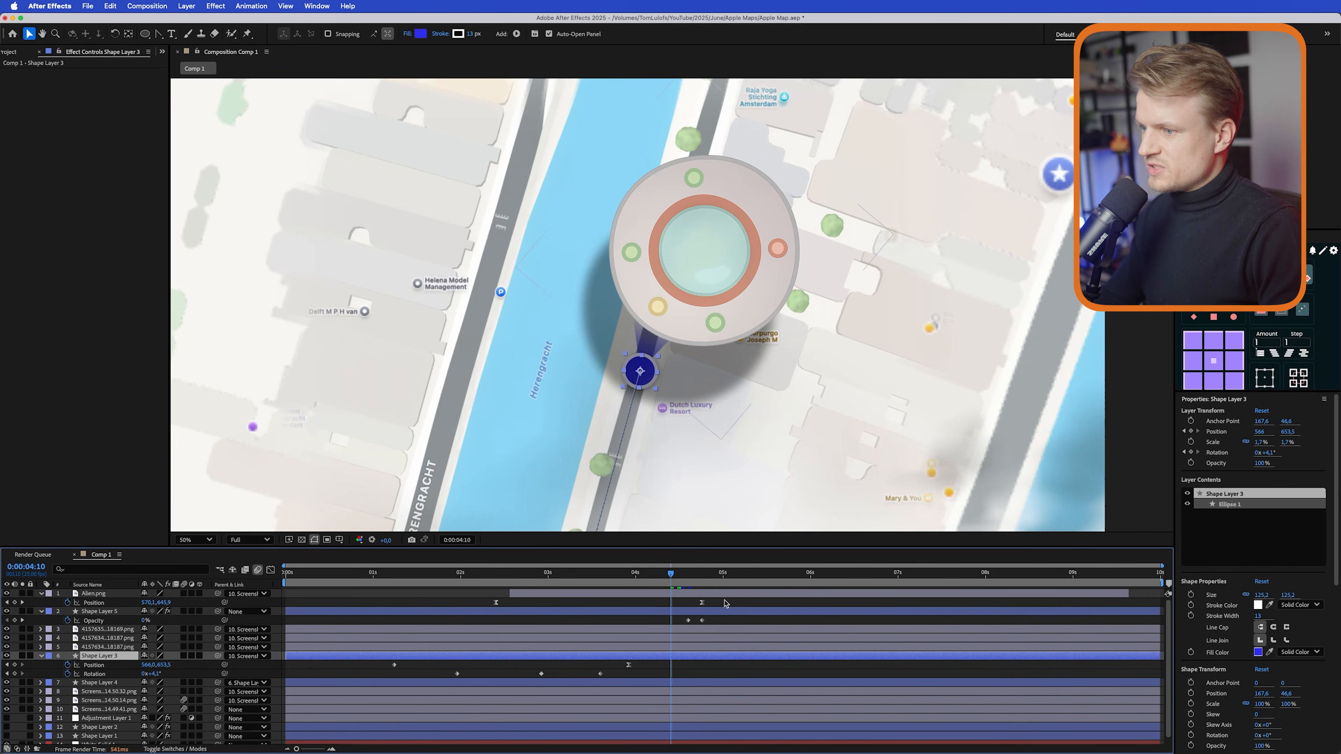
- Move the saucer's last position keyframe and the glow's opacity keyframes together back to about 4 seconds, and preview the timing
drag(725, 601, 676, 625)
drag(687, 621, 625, 629)
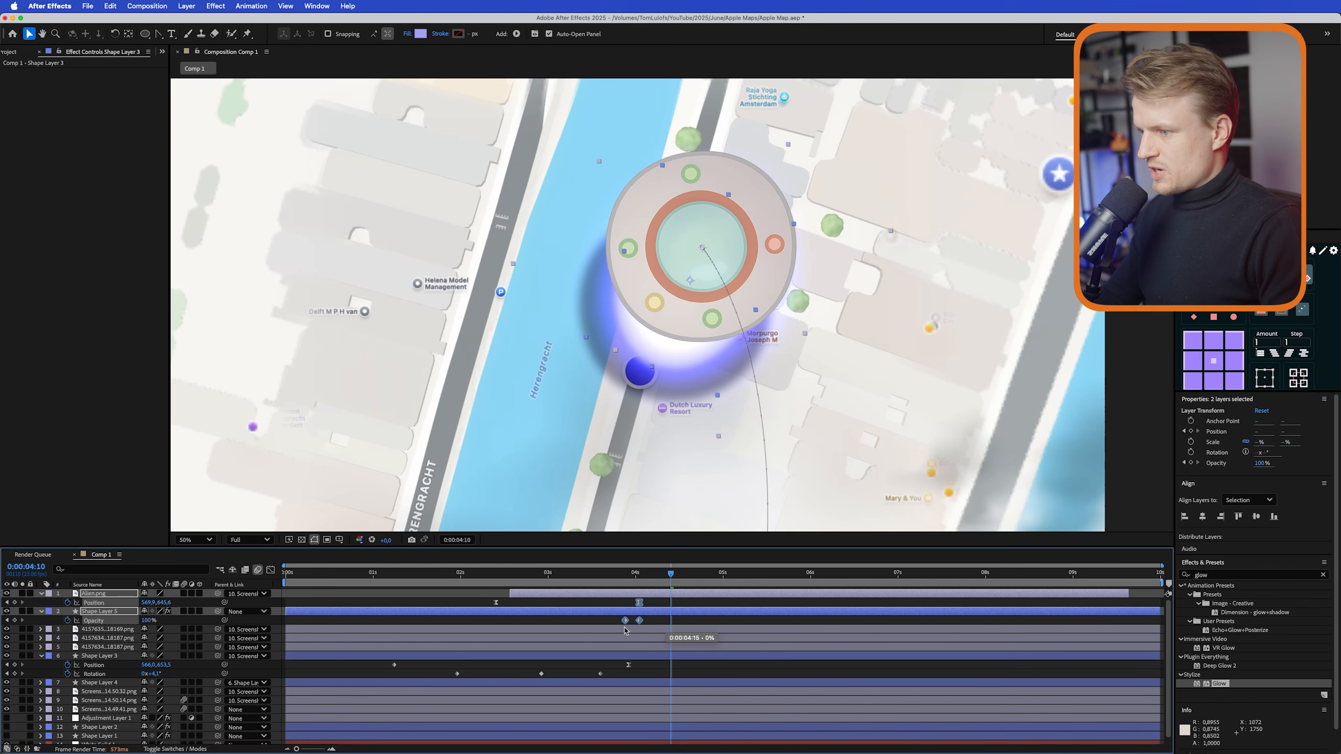
drag(602, 573, 604, 574)
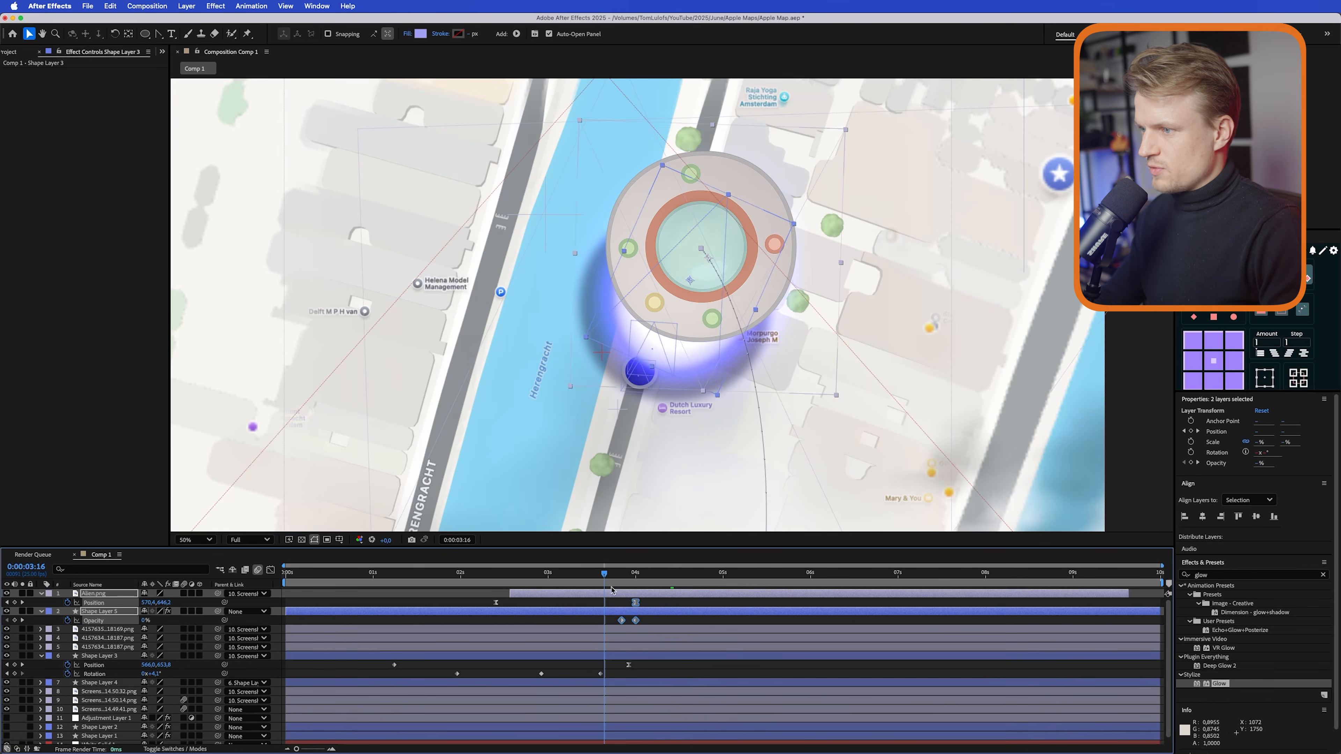
key(space)
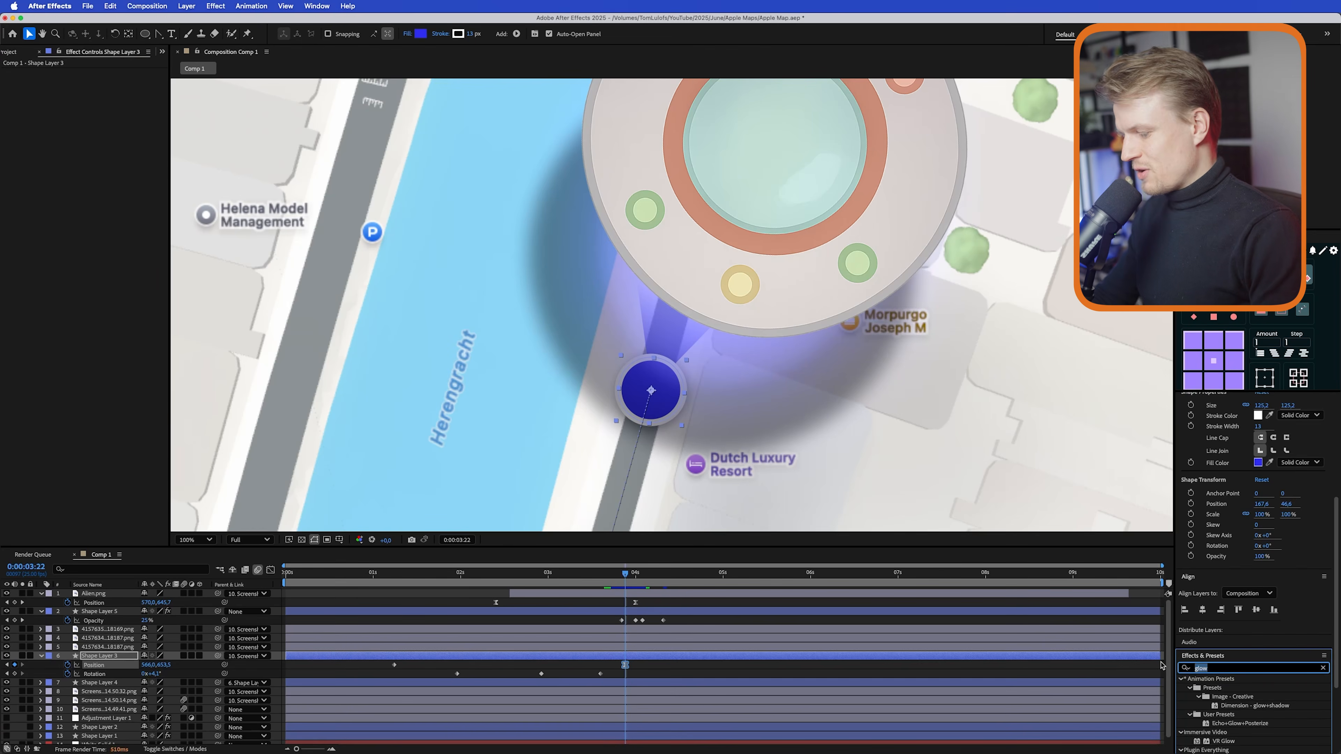
- Apply Directional Blur to Shape Layer 3 with a direction of about 31° and a blur length of about 50, keyframing the length
text(dire)
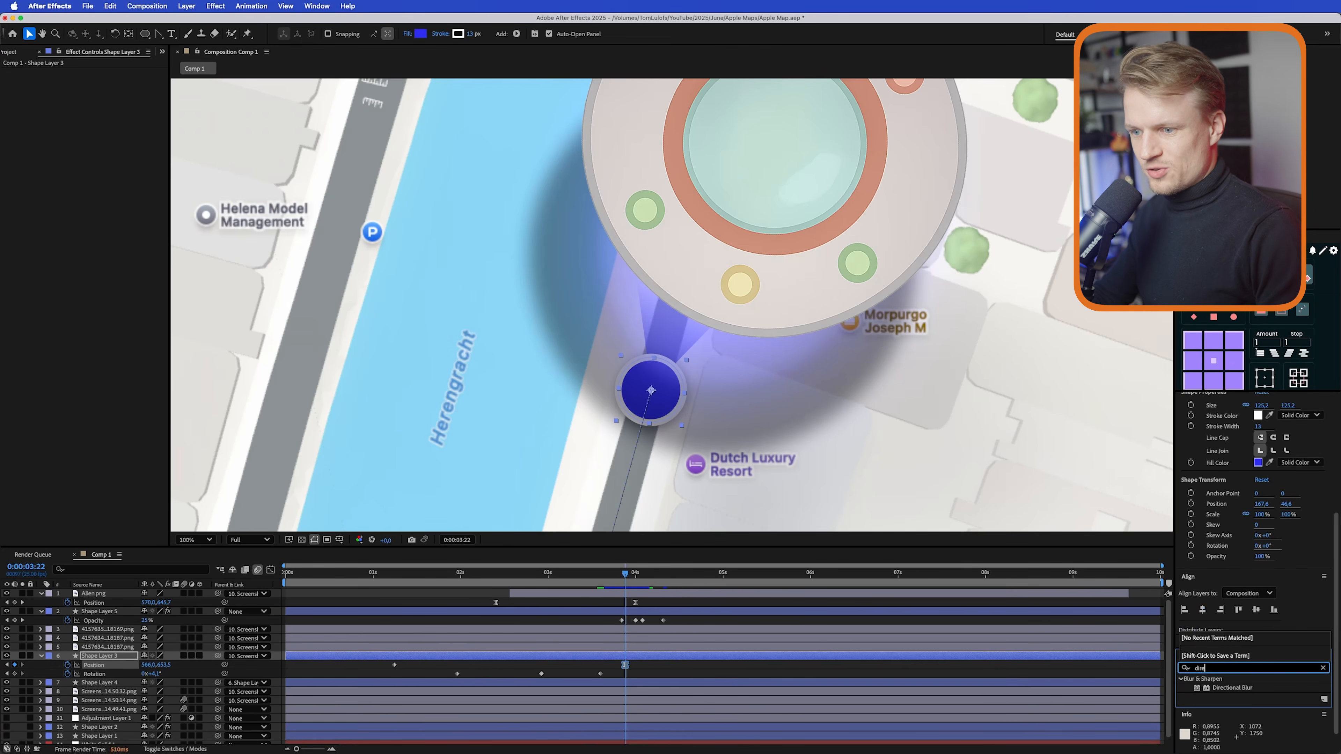
double_click(1239, 689)
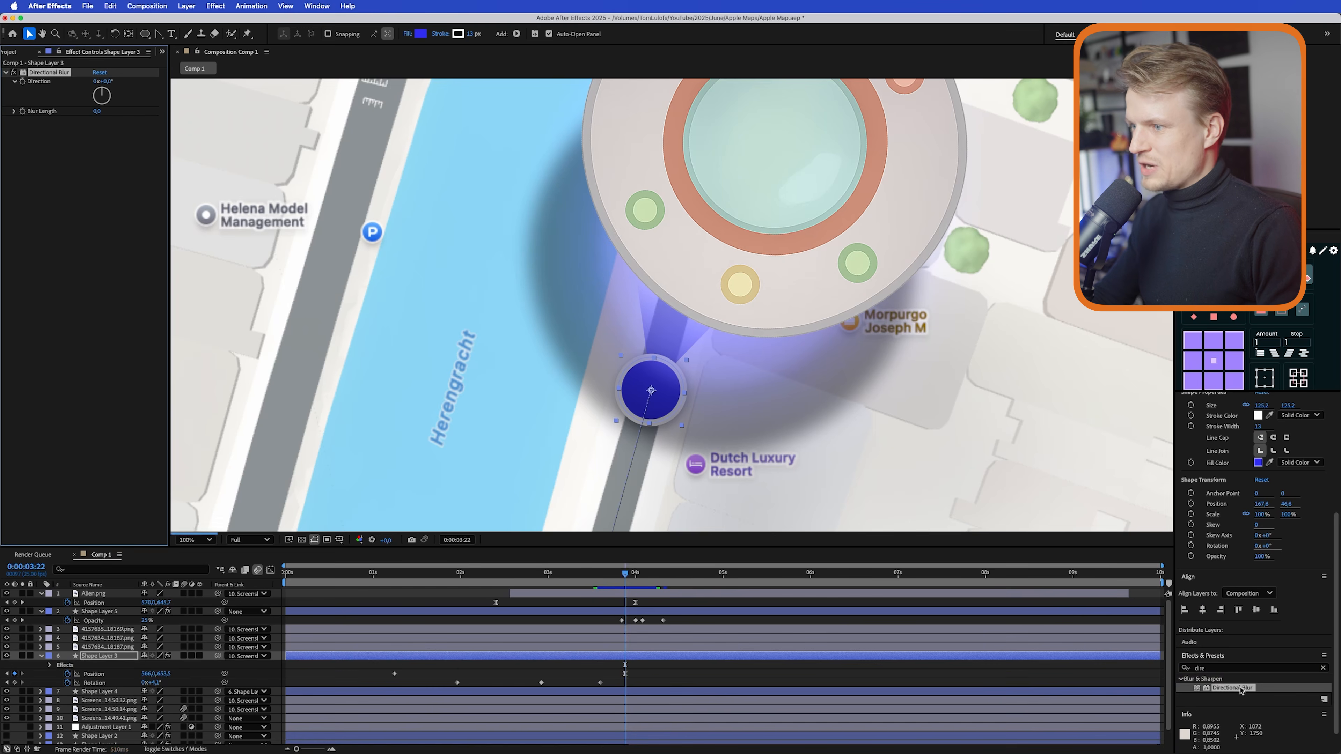
drag(98, 111, 124, 81)
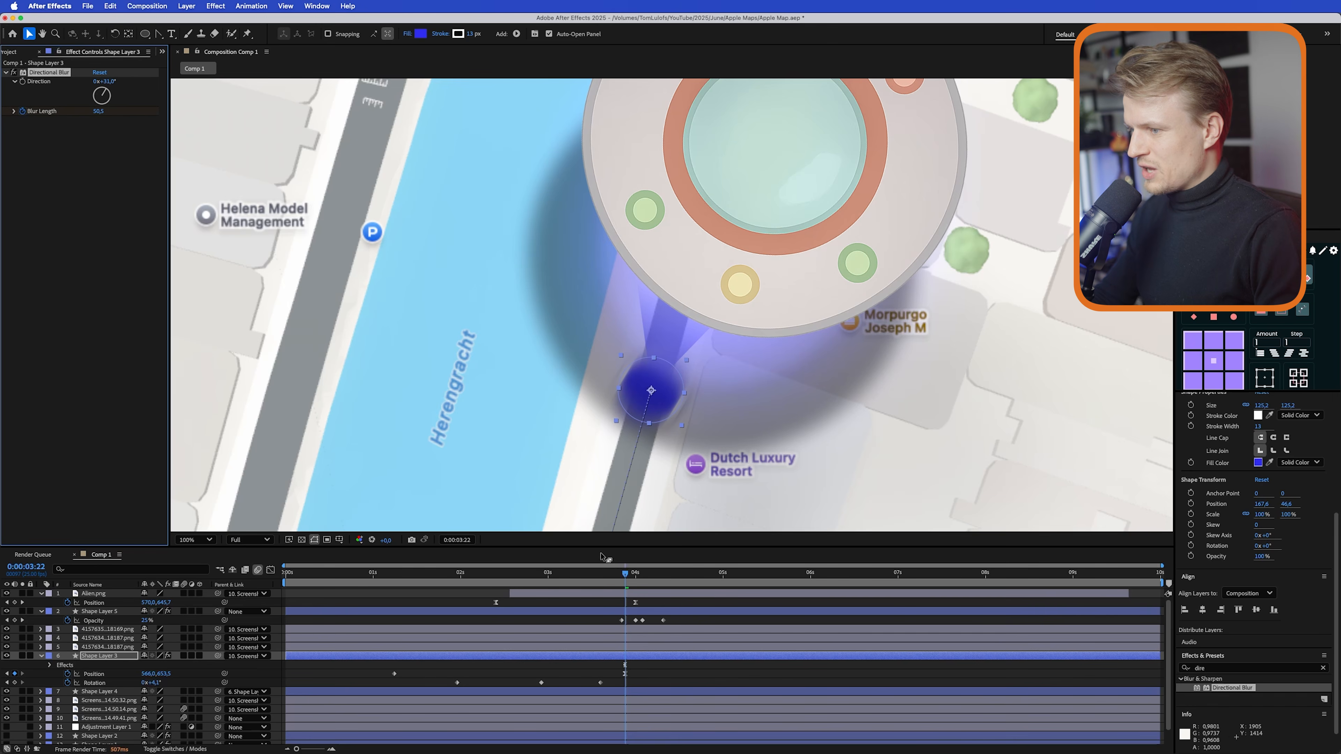
- Move the marker's blur length keyframe to 0:00:04:00, set the length to 0 at 0:00:03:22, and preview
key(u)
drag(626, 674, 637, 674)
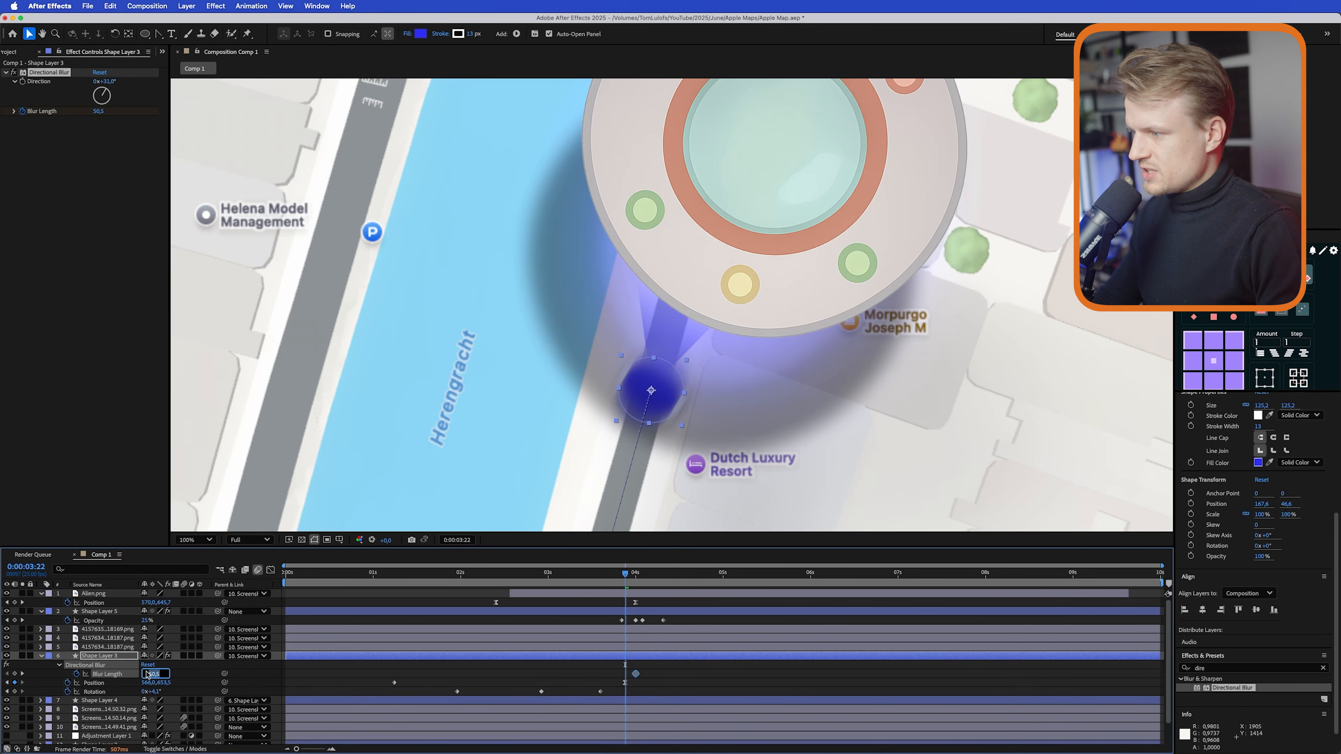
text(0)
key(Return)
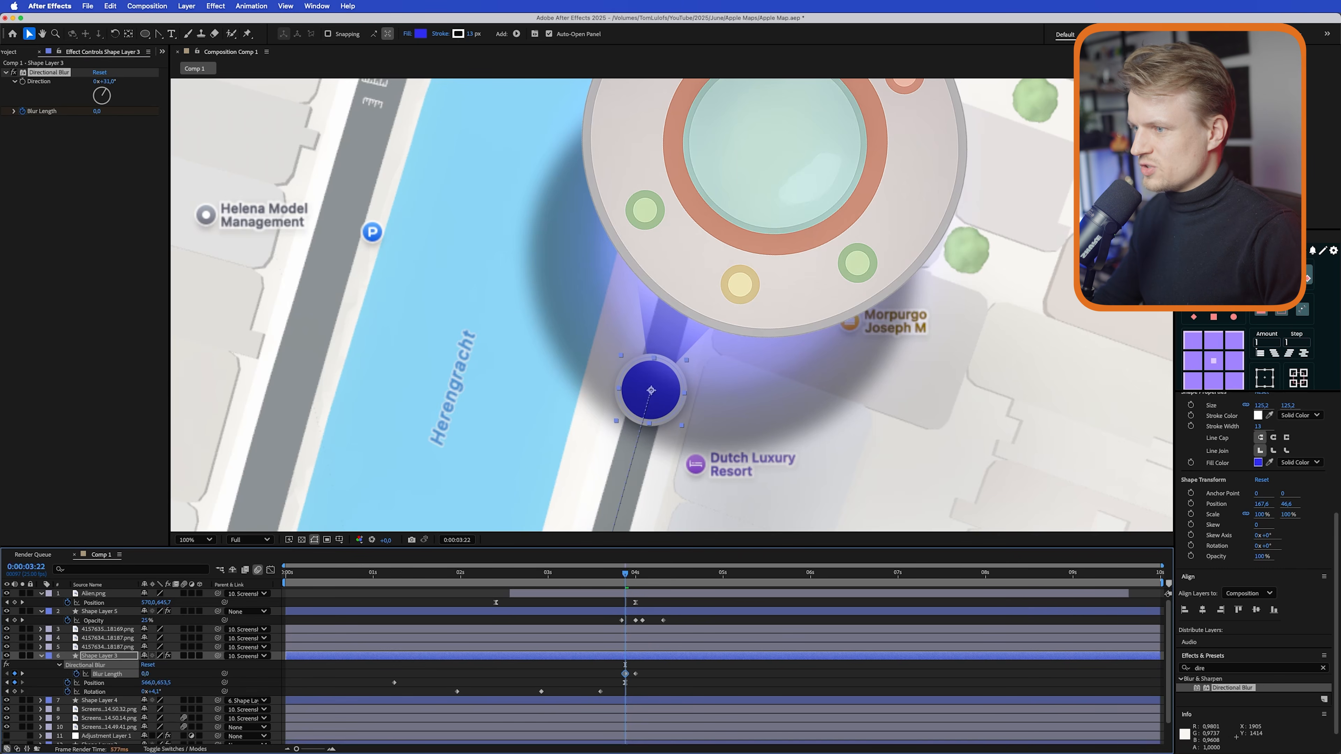
key(space)
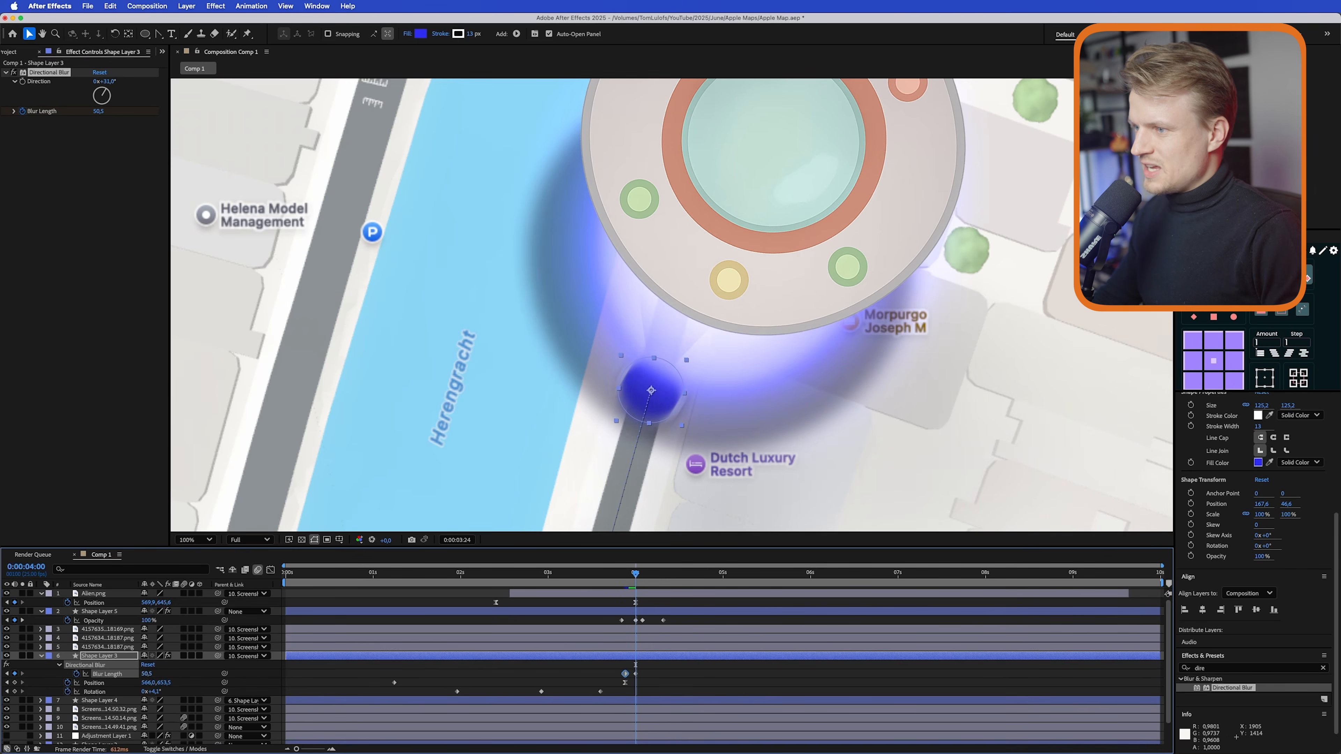
- Keyframe the location marker moving up beneath the saucer at 0:00:04:03 and step back through the frames to check it
drag(651, 390, 713, 284)
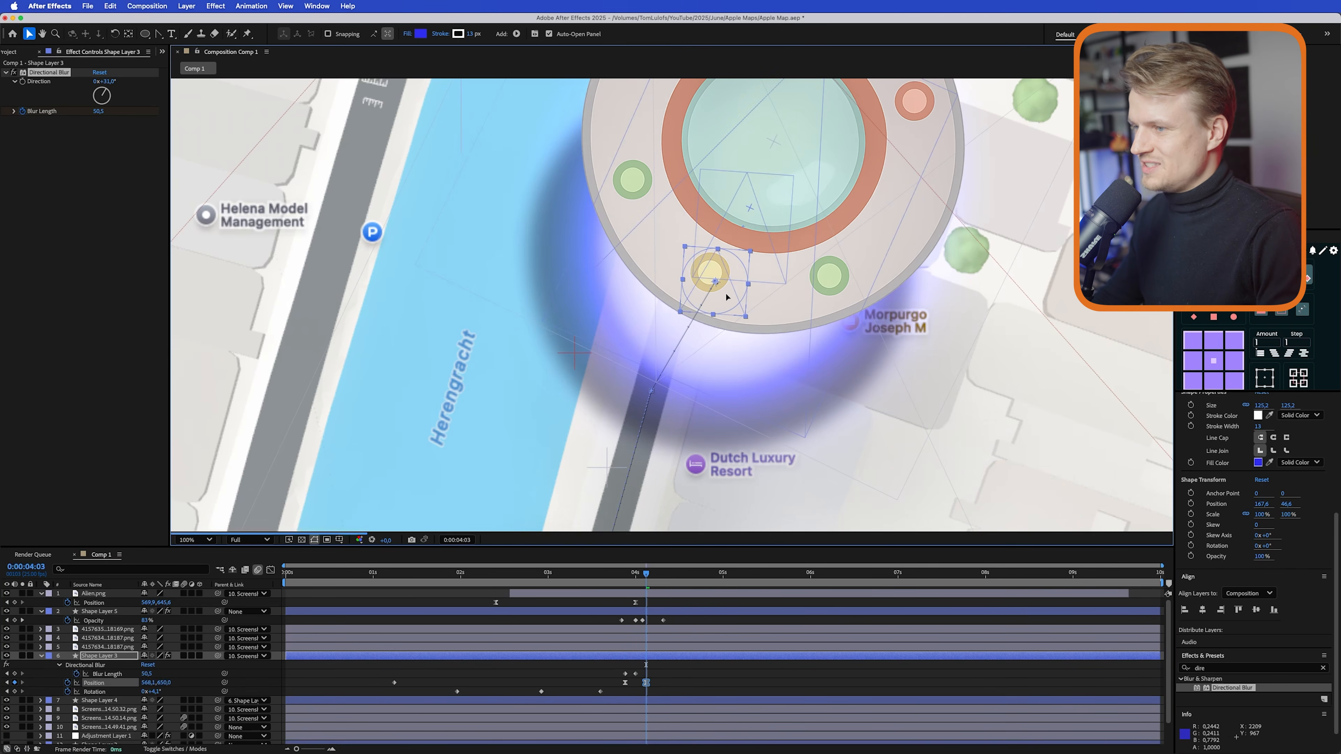
key(Page_Up)
key(Page_Up)
key(Page_Up)
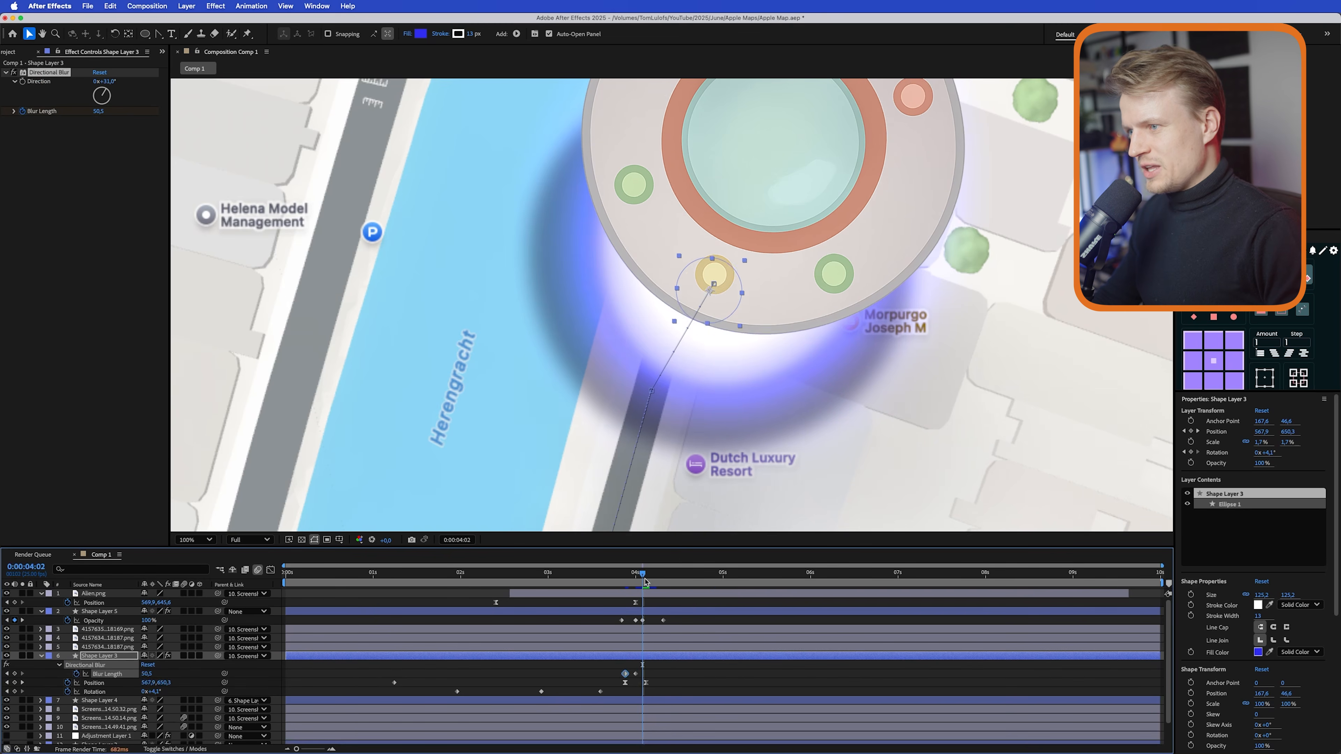
key(Page_Up)
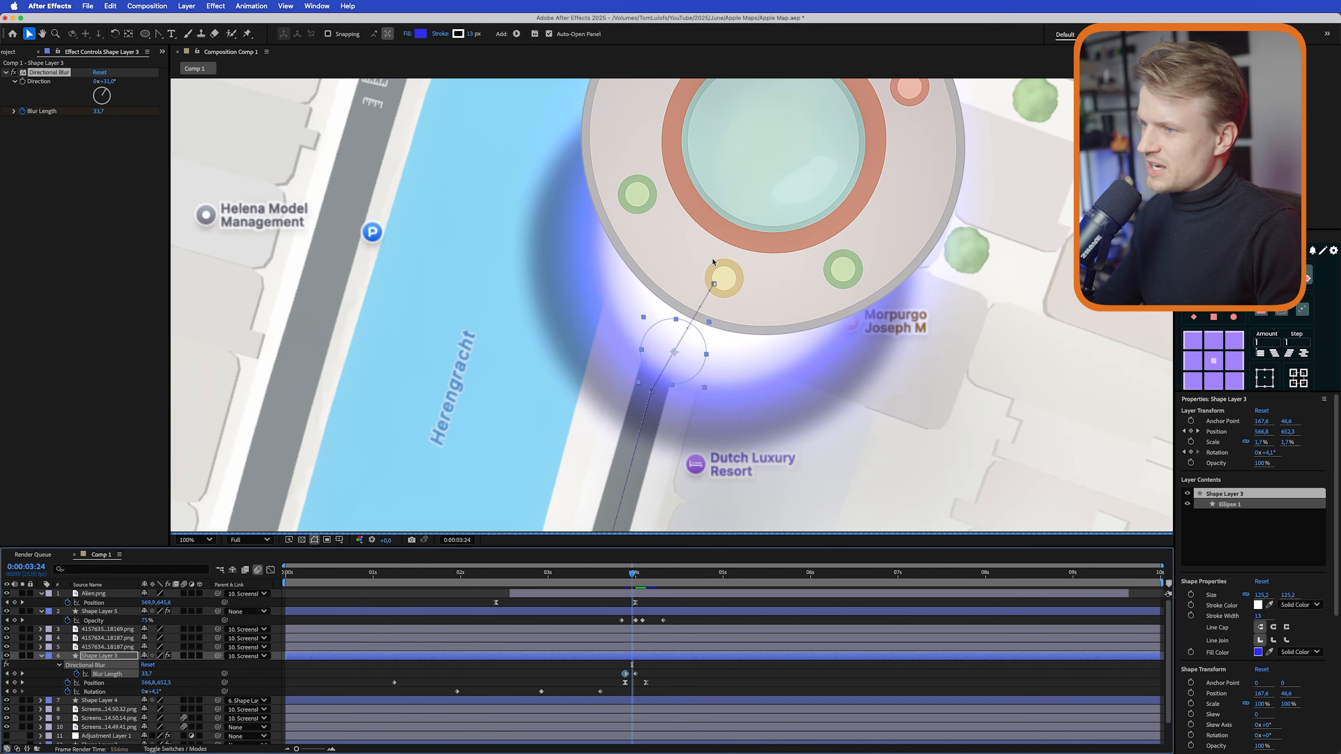
- Reorder the layers so Shape Layer 5 sits beneath Shape Layer 3 and Alien.png sits between the cloud layers and Shape Layer 3
drag(101, 612, 102, 660)
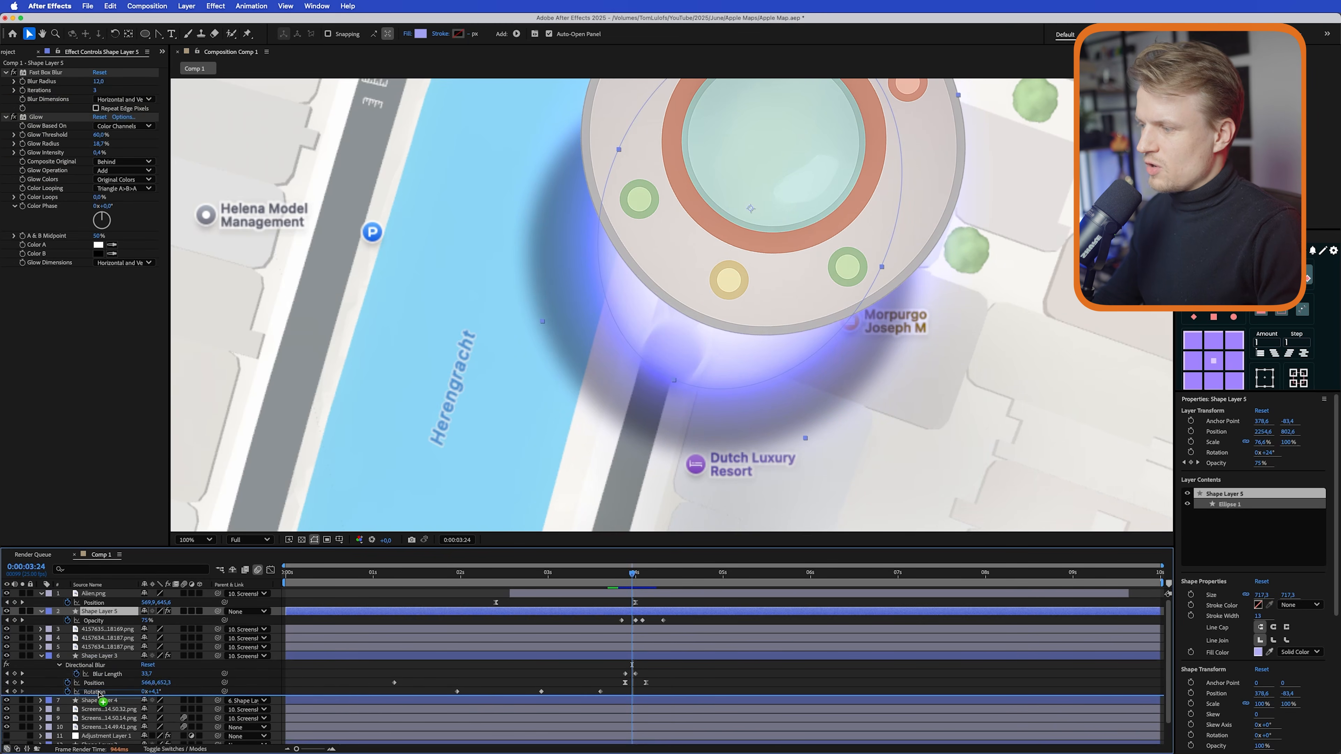
drag(101, 693, 101, 695)
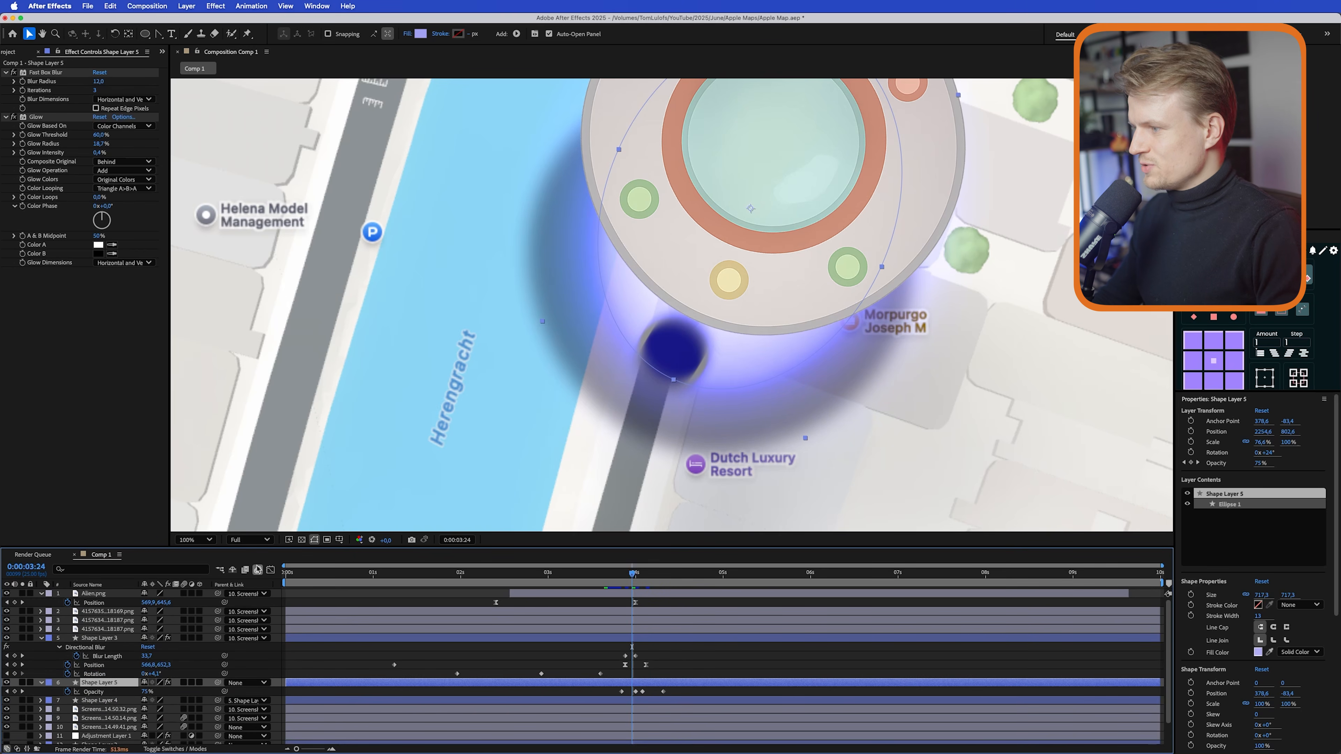
click(97, 594)
drag(98, 595, 100, 633)
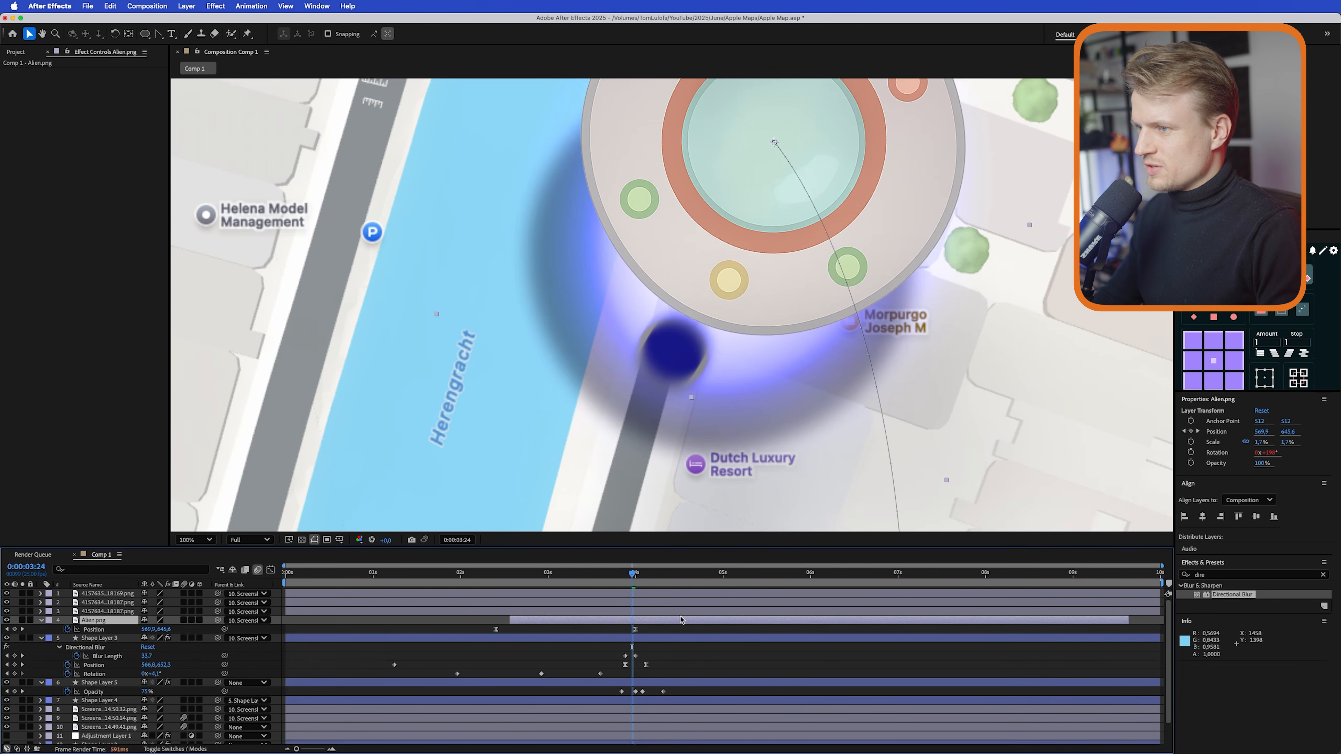
- Set the composition's preview resolution to Quarter and play back the saucer's abduction of the location marker
drag(621, 573, 587, 573)
click(248, 542)
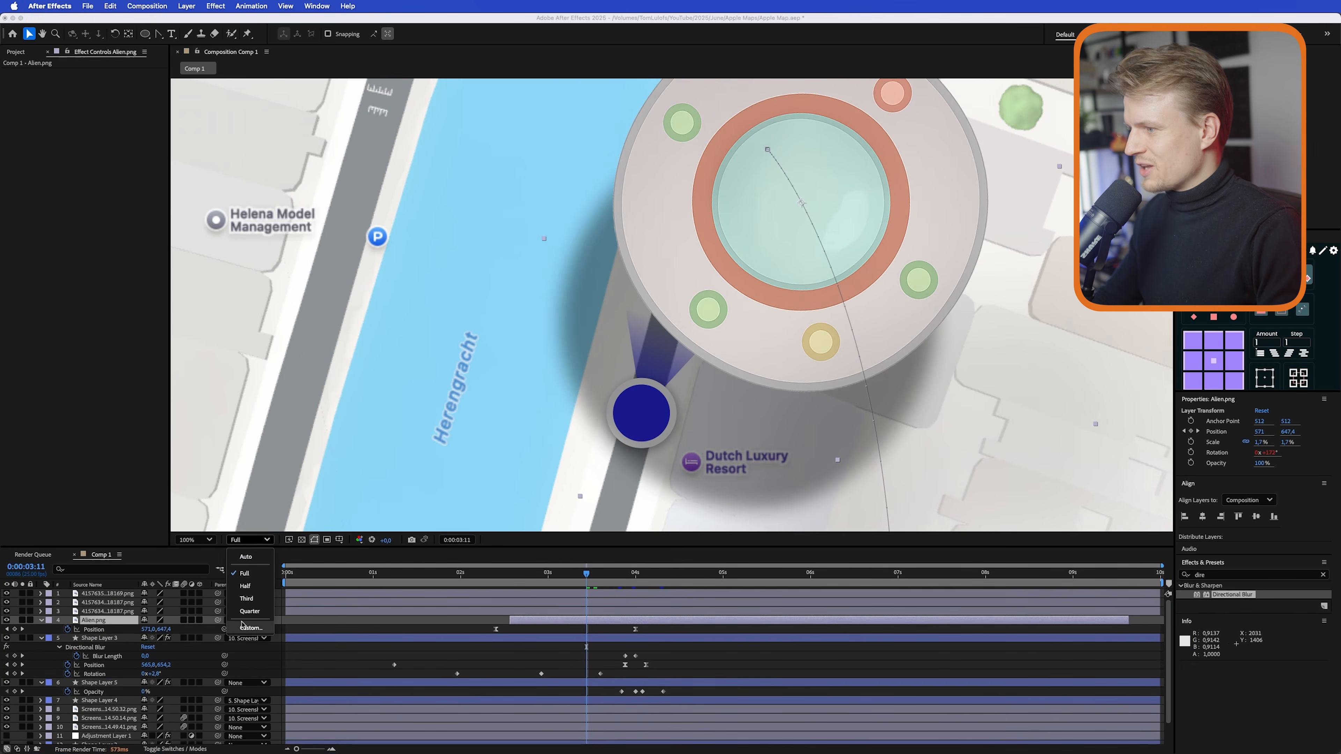
click(250, 612)
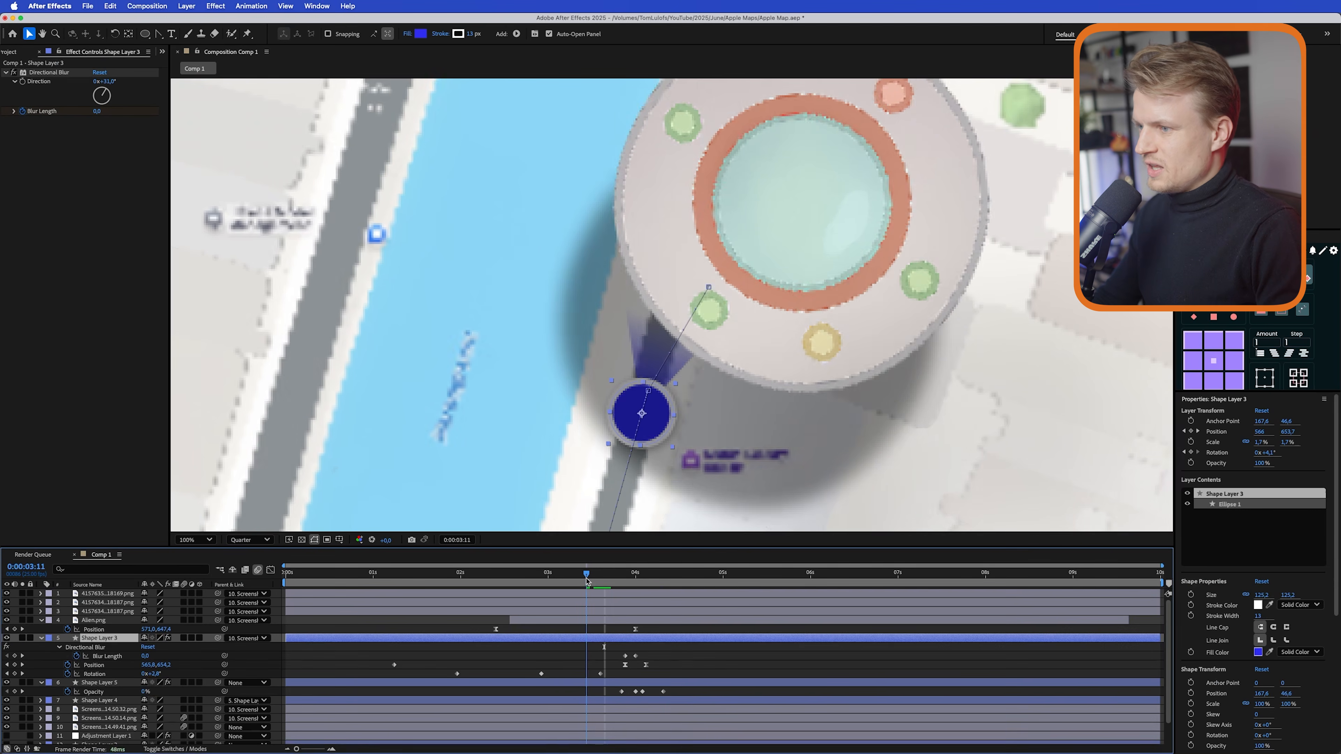
drag(587, 581, 666, 579)
key(space)
key(space)
key(space)
key(space)
scroll(792, 311, down, 1)
drag(811, 296, 670, 412)
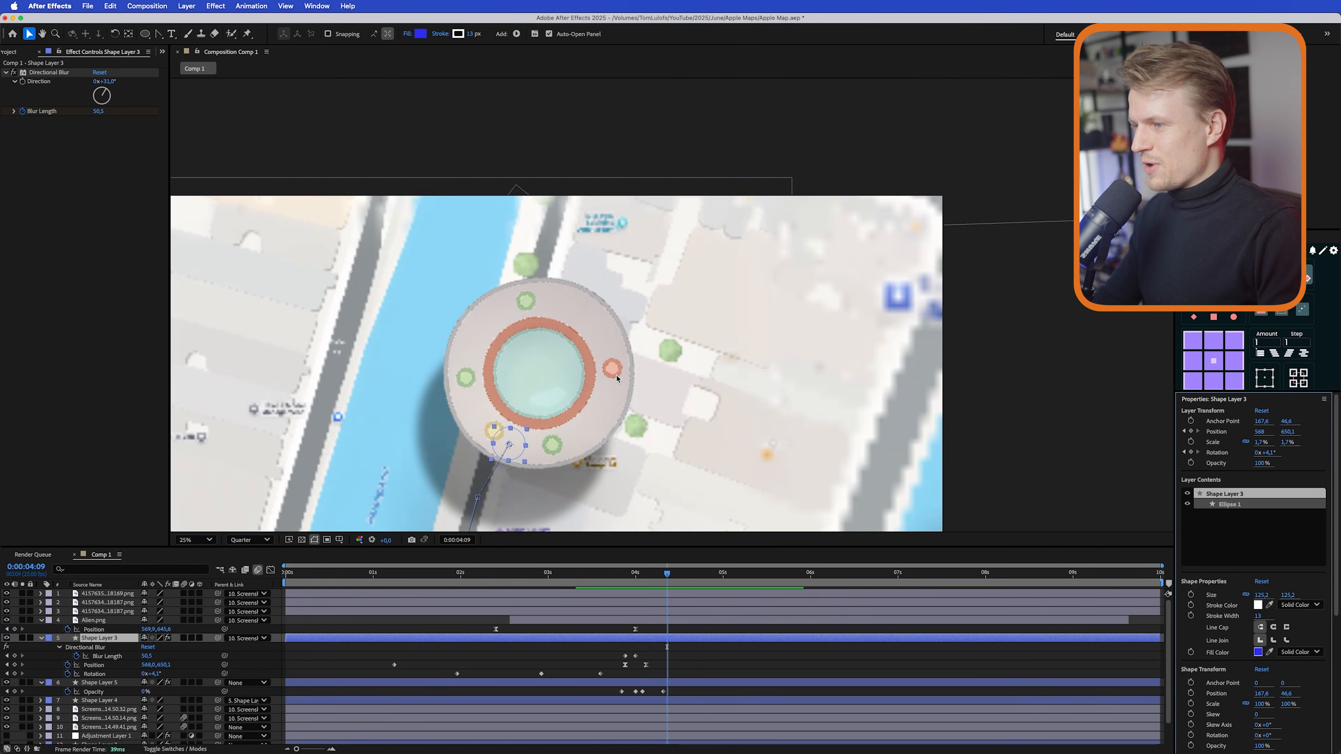
scroll(669, 413, down, 1)
- Trim the ends of Shape Layer 3 and Shape Layer 4 to 0:00:04:03, where the marker is under the saucer
key(v)
click(645, 575)
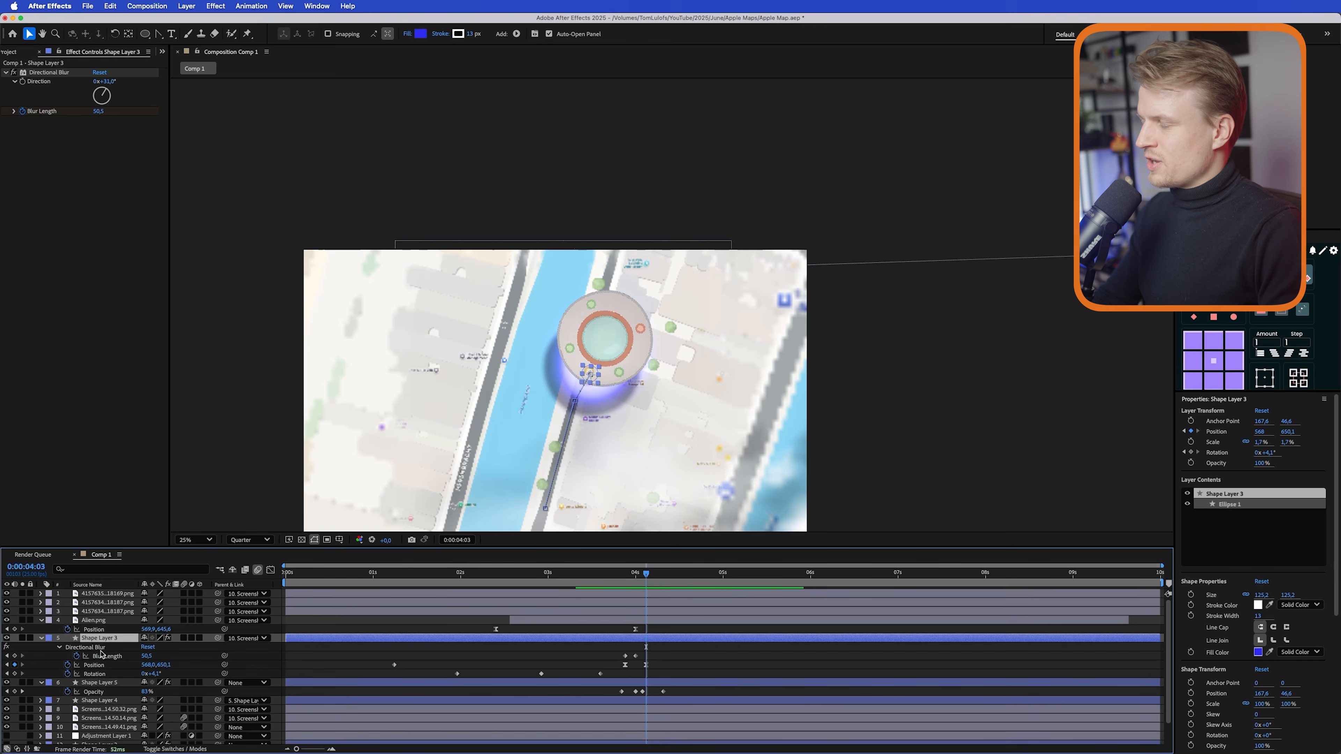
click(104, 639)
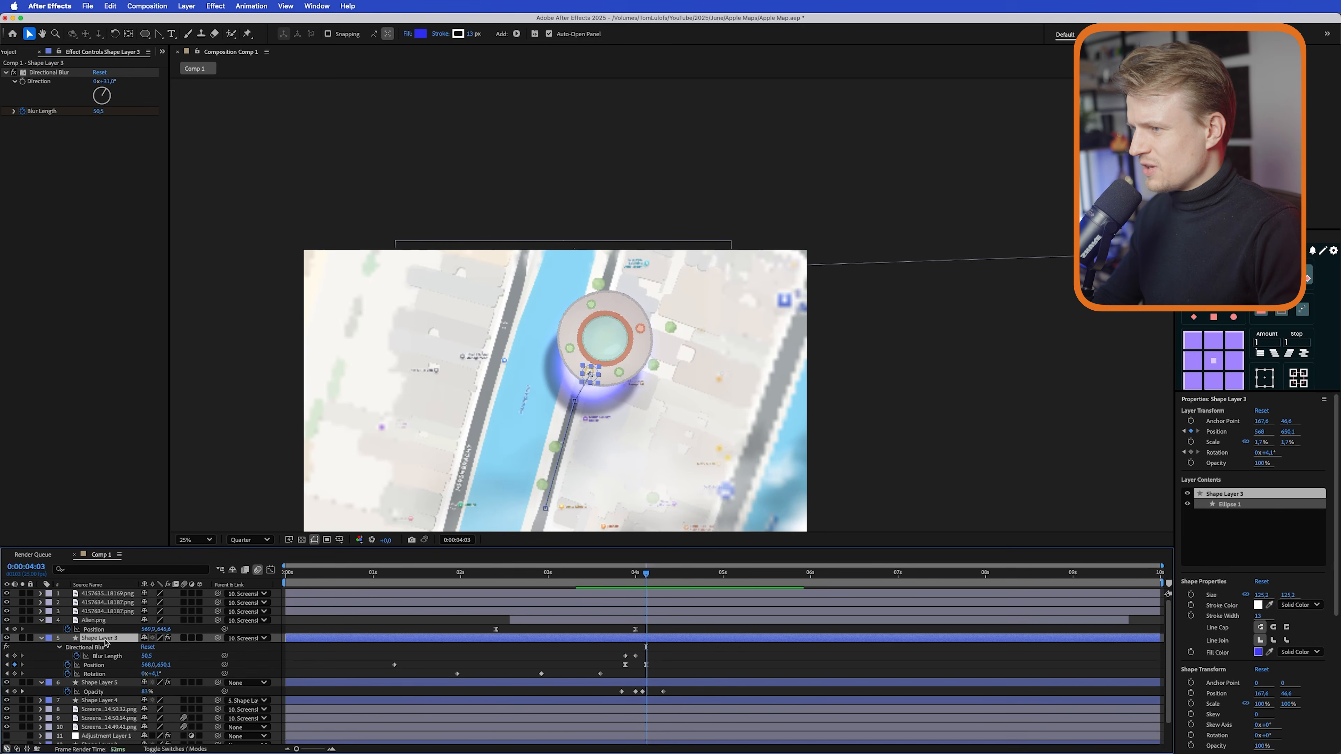
scroll(99, 685, down, 1)
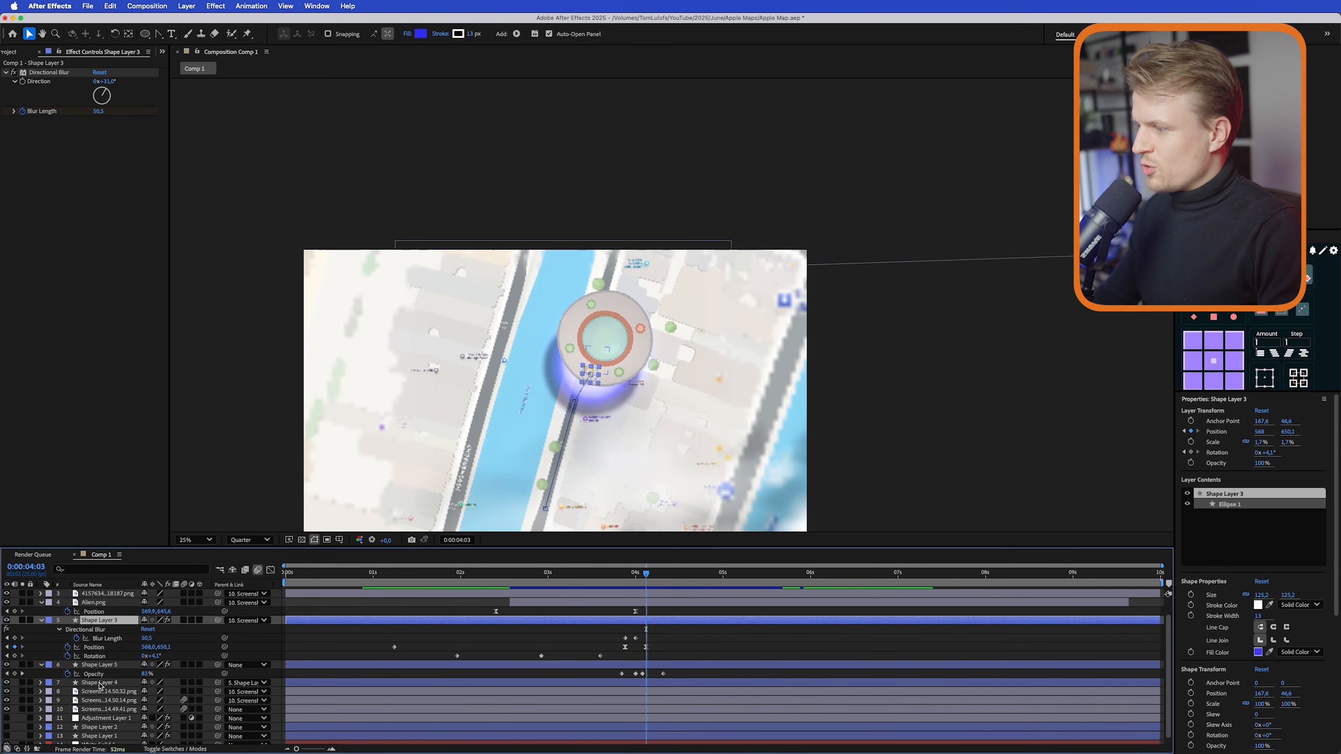
super+click(100, 685)
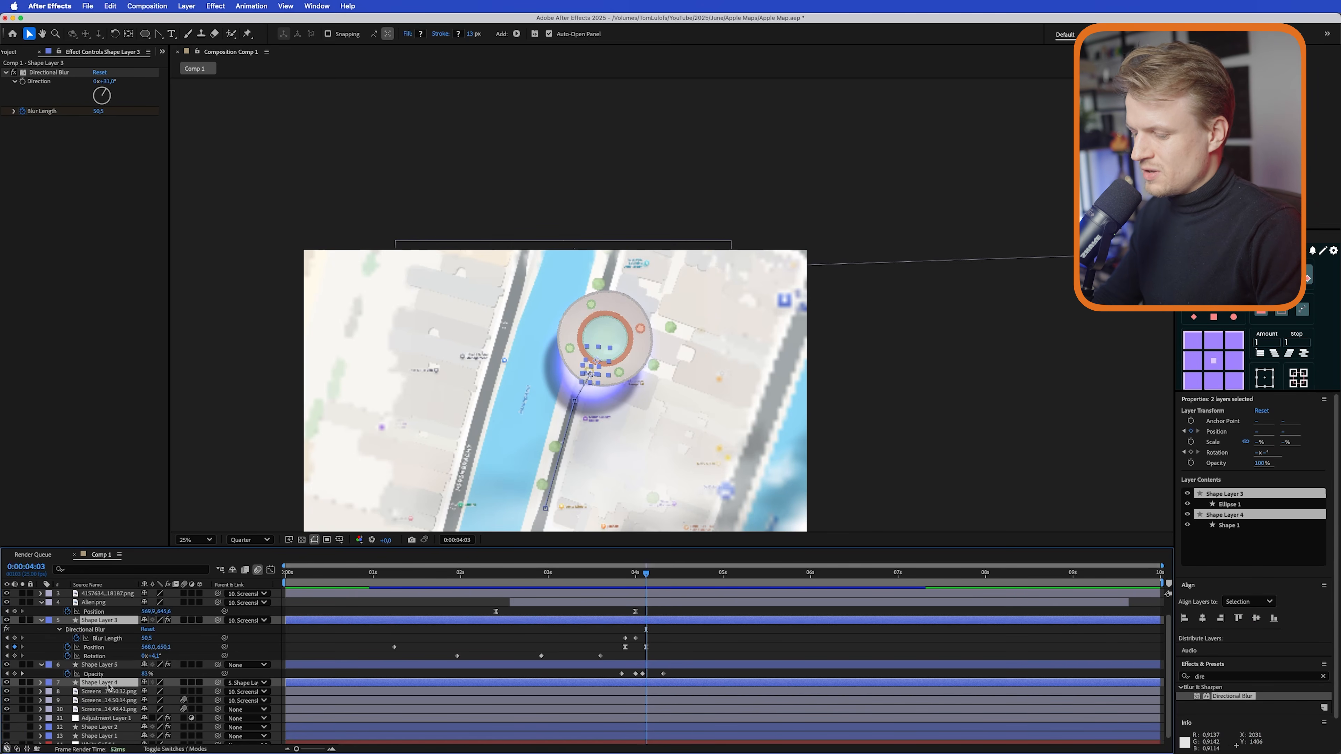
- Keyframe Alien.png flying up and off the frame by 0:00:04:21, holding its hover with a copied position keyframe at 0:00:04:05
click(89, 604)
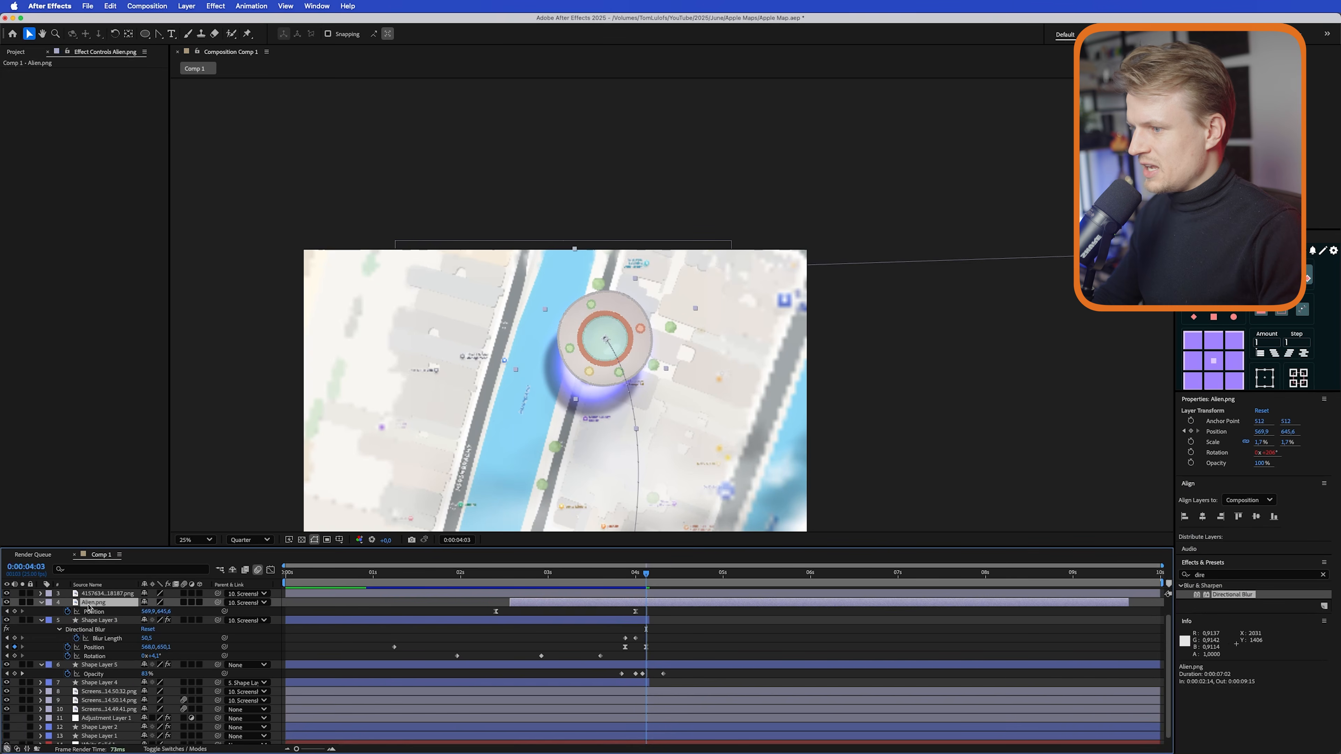
drag(635, 577, 710, 577)
key(super+c)
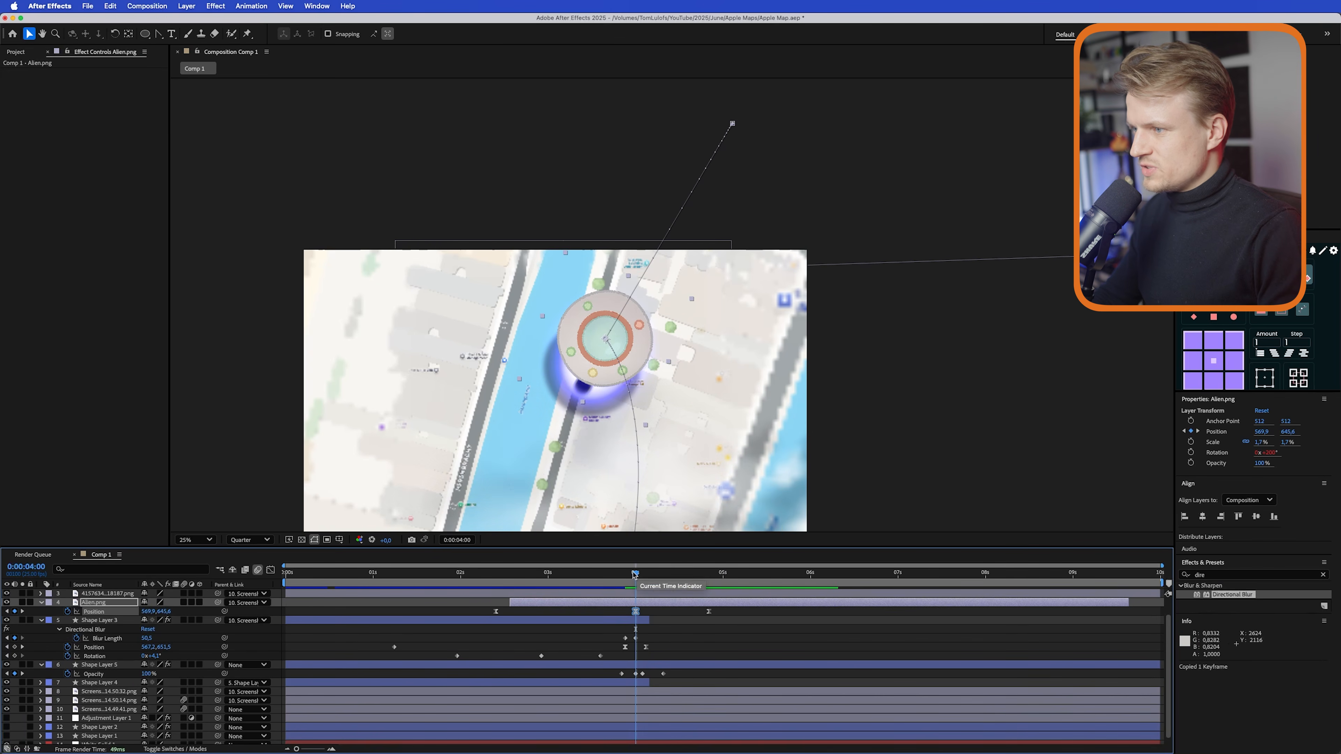
key(space)
drag(642, 575, 622, 576)
key(super+v)
- Enable motion blur for Alien.png and preview the saucer's exit
click(183, 603)
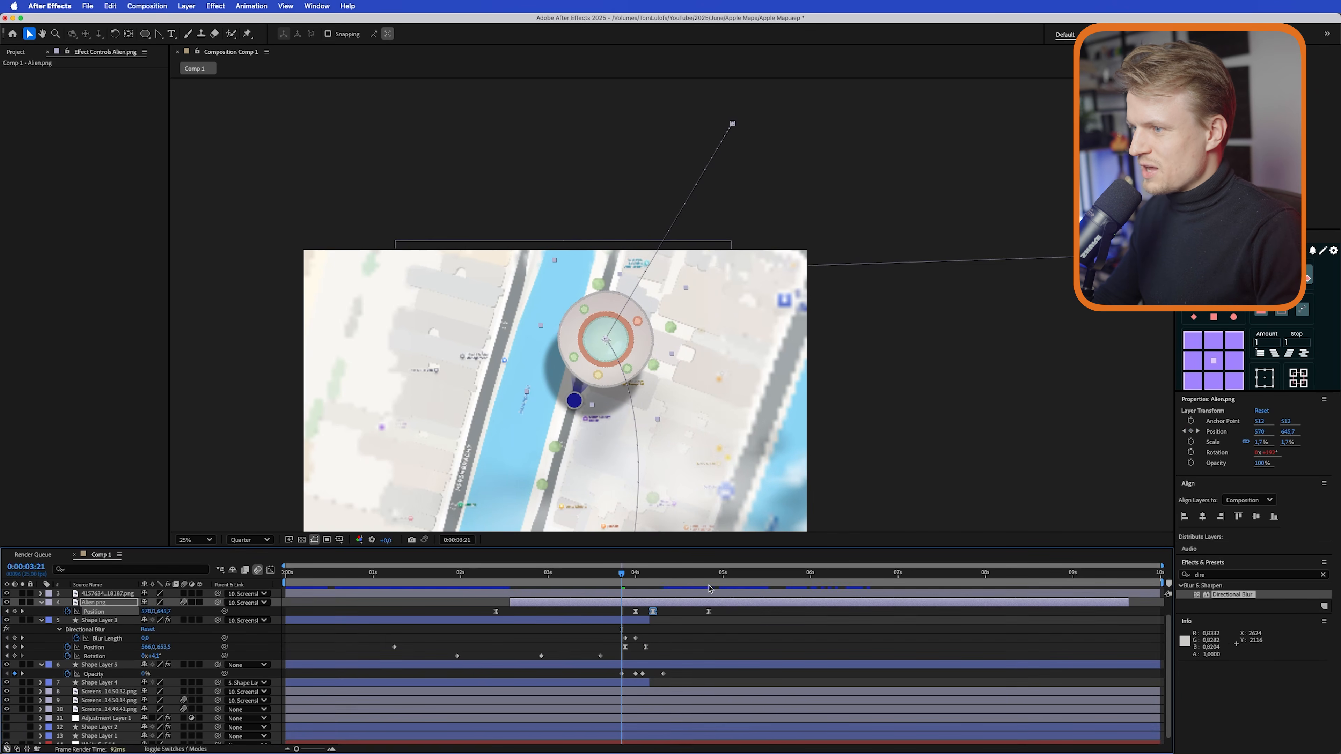
key(space)
click(639, 576)
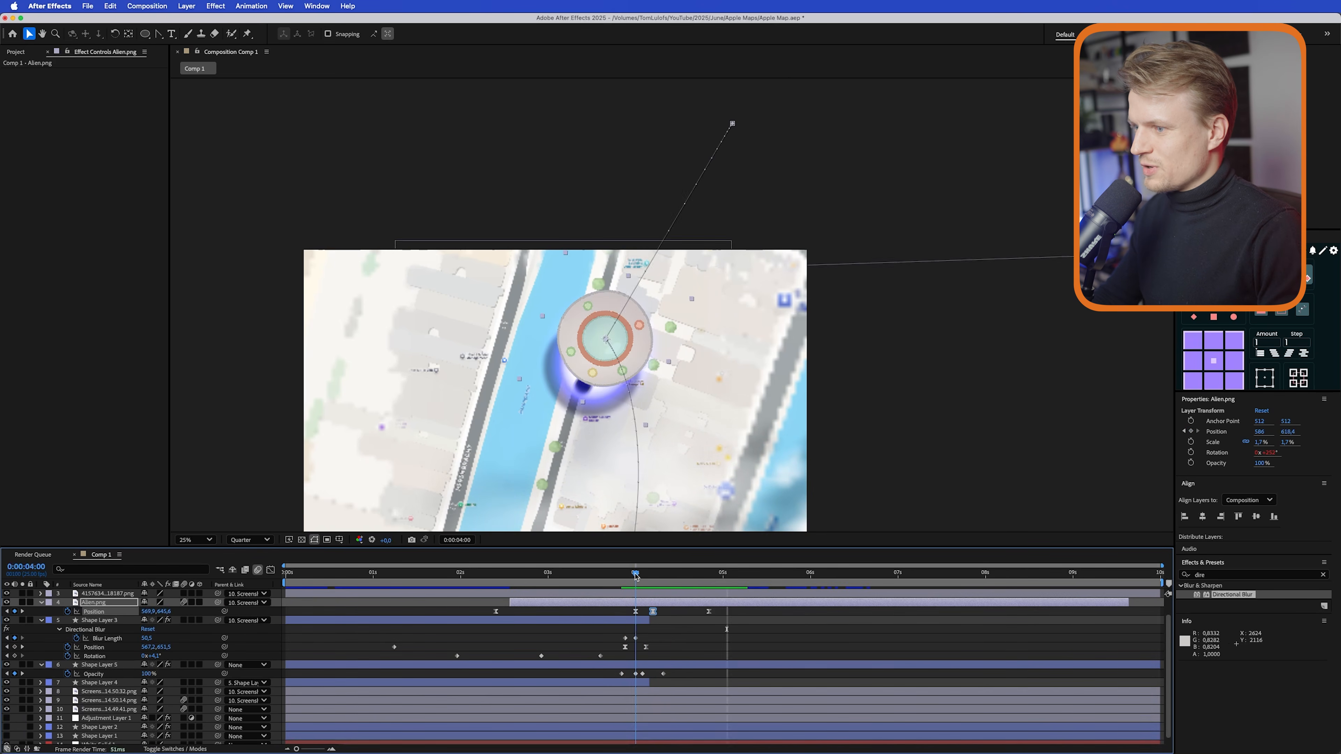
- Move Shape Layer 5's last opacity keyframe earlier, to just after 0:00:04:05, and preview the glow's fade-out
drag(639, 575, 653, 575)
click(663, 674)
drag(661, 676, 655, 678)
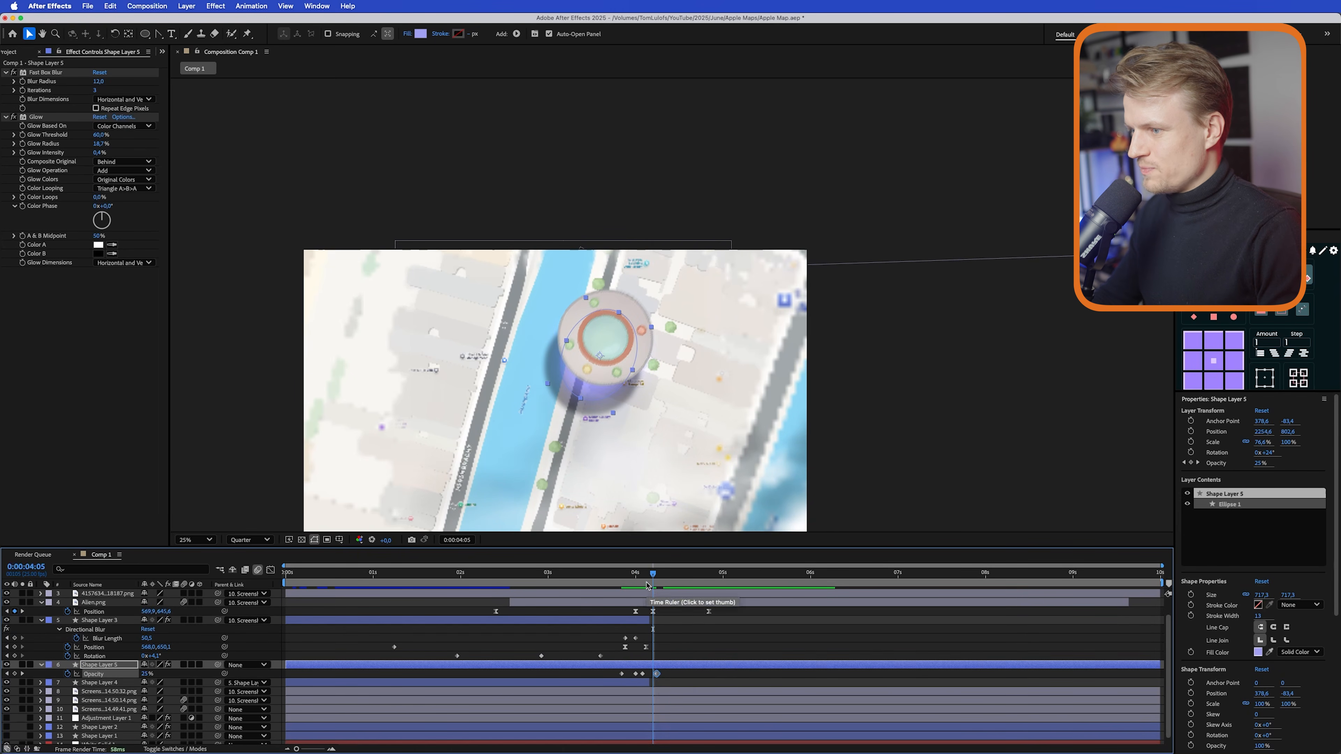
click(645, 581)
key(space)
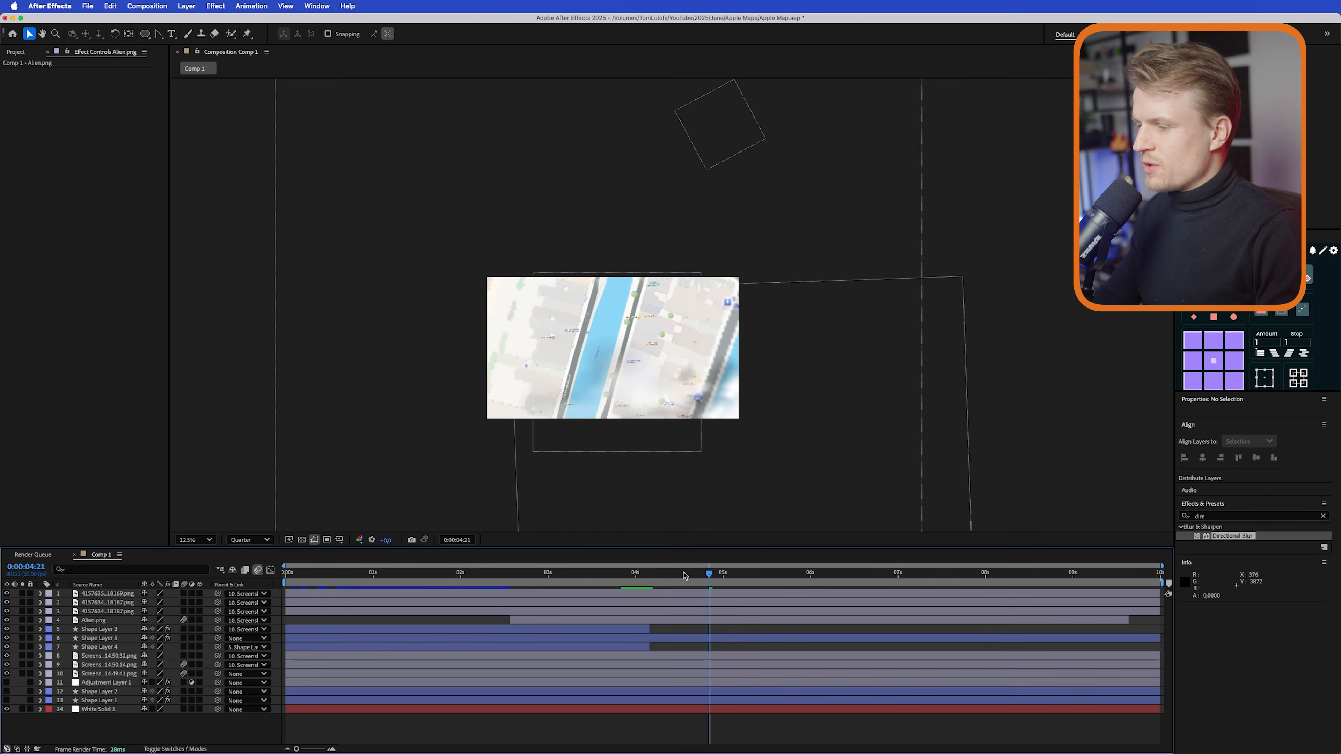
- Pre-compose the ten layers from the top cloud image through the lowest map screenshot into a composition named Map
drag(684, 576, 279, 581)
scroll(374, 531, up, 1)
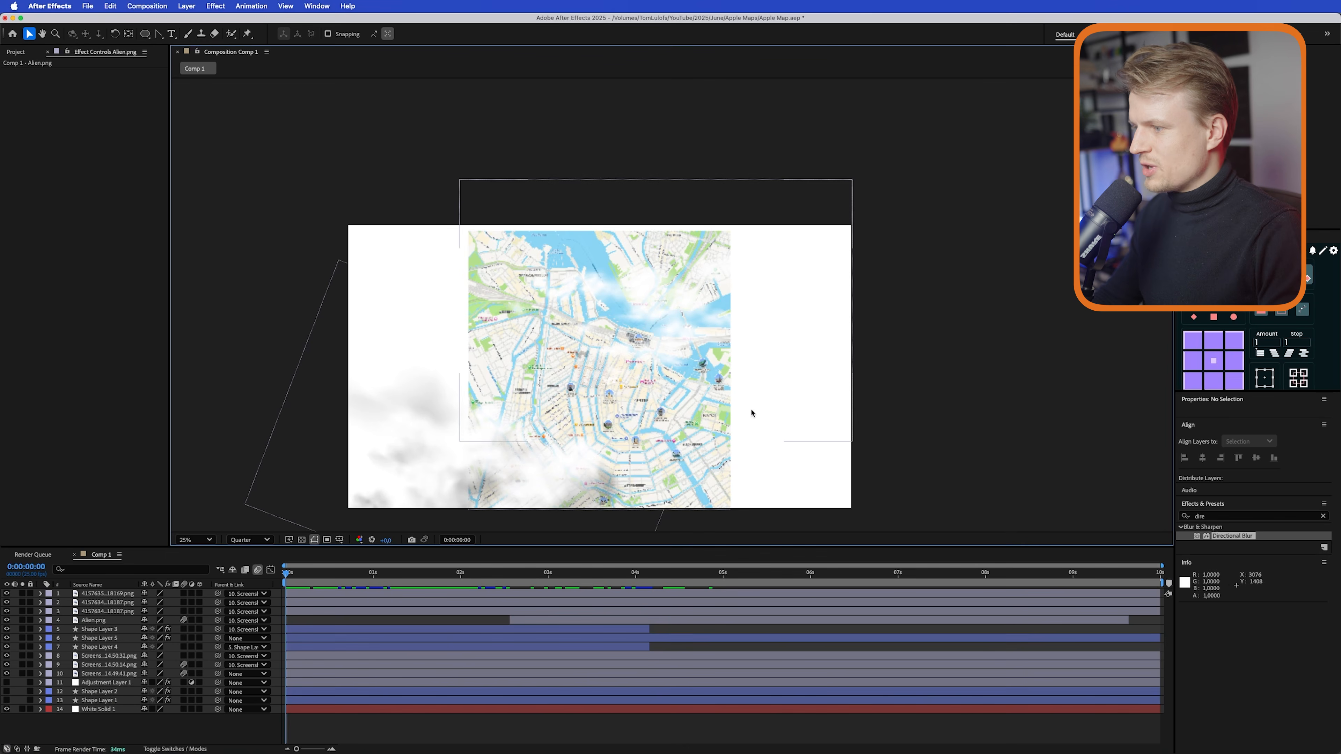
click(103, 595)
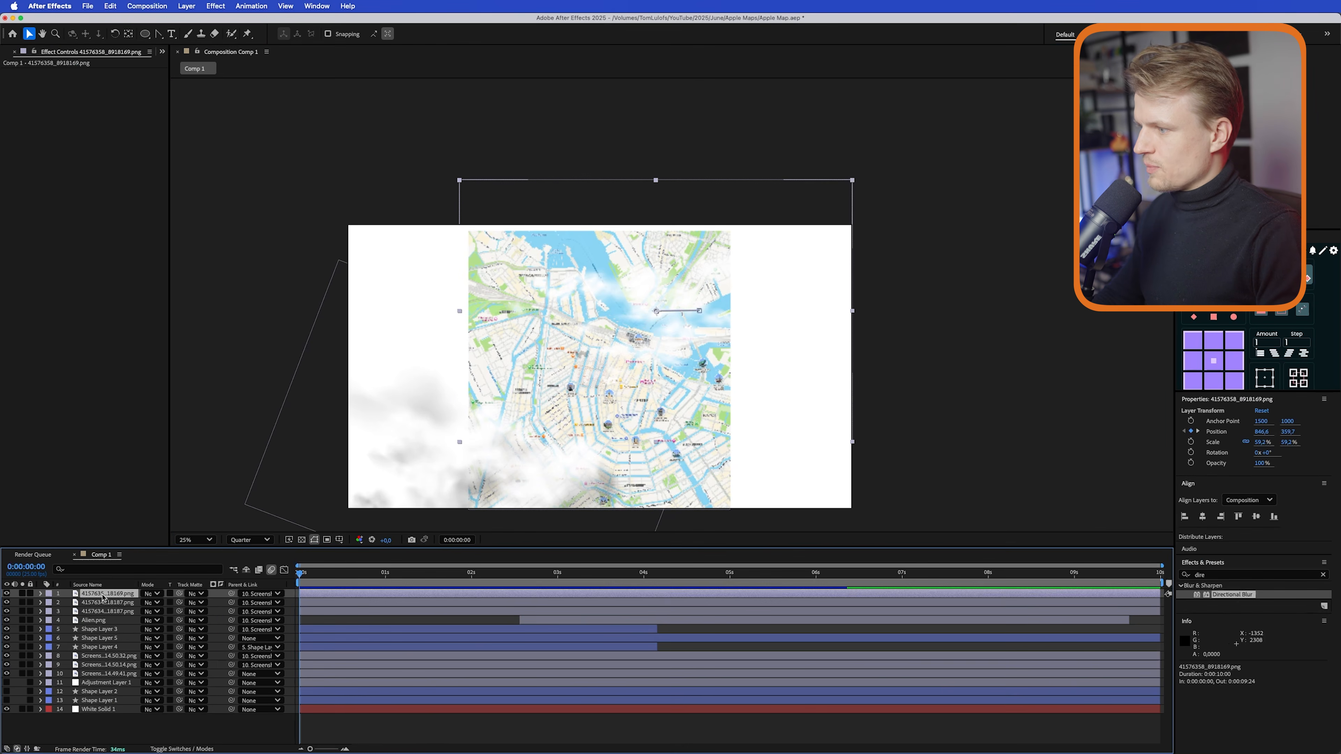
shift+click(98, 675)
click(105, 596)
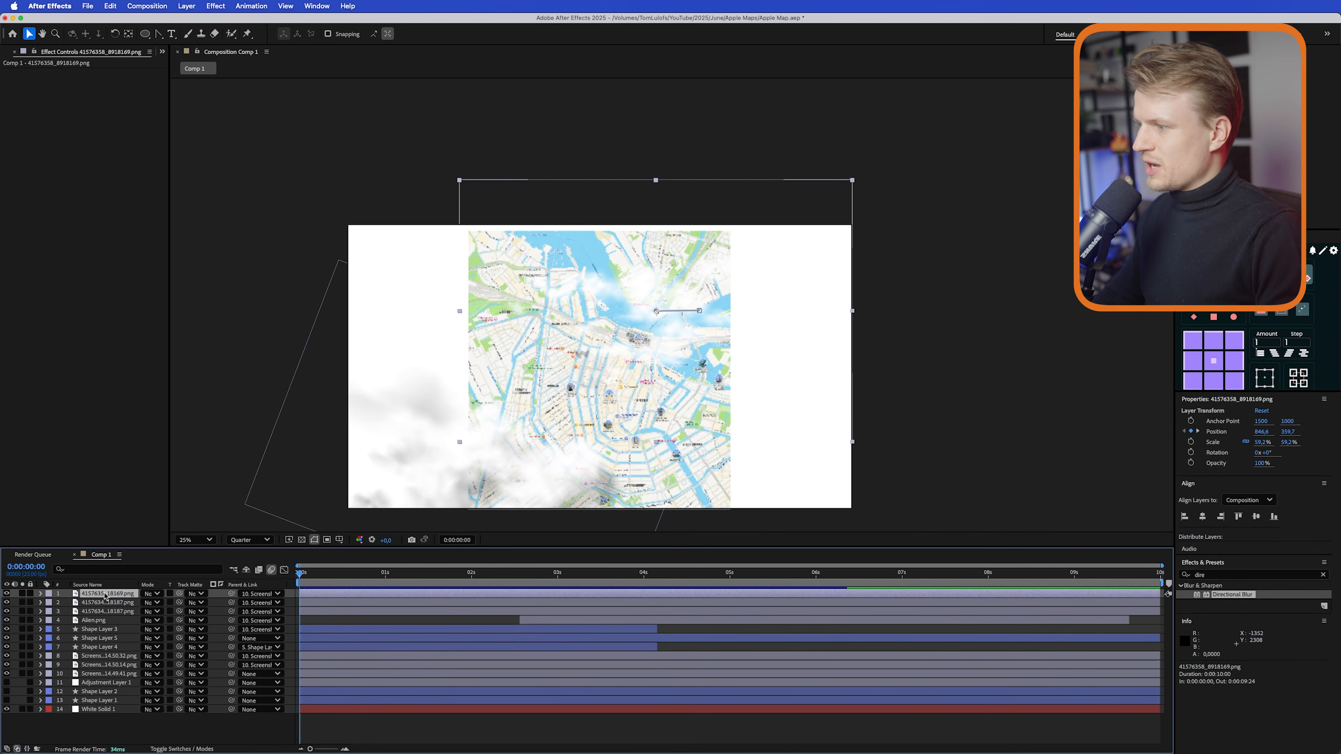
shift+click(107, 676)
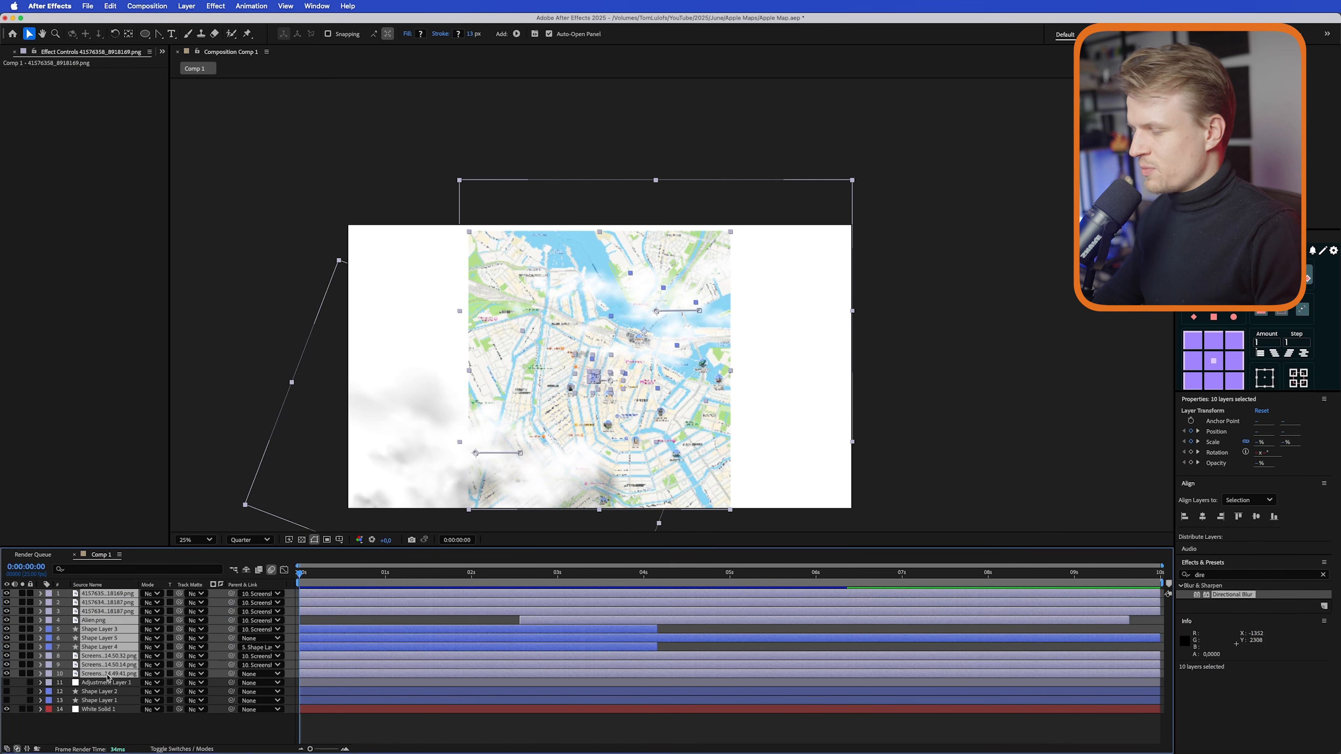
key(super+shift+c)
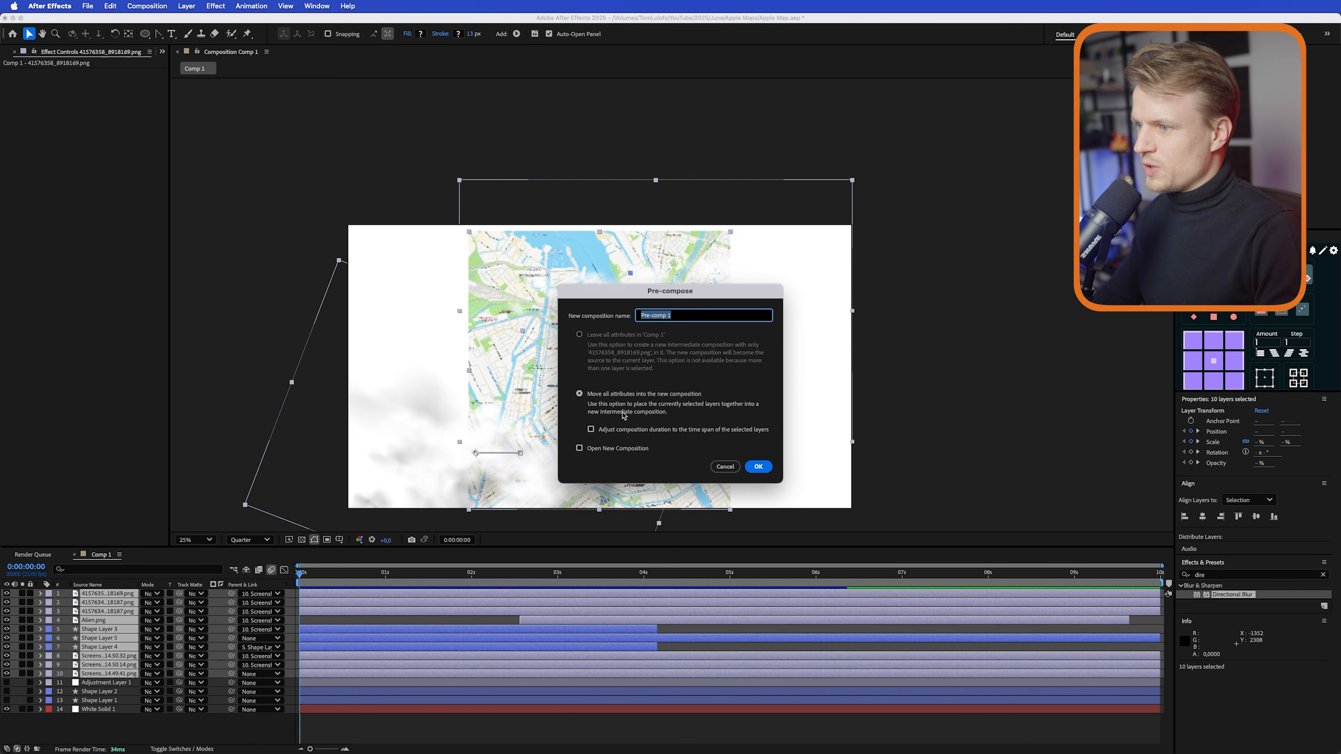
text(M)
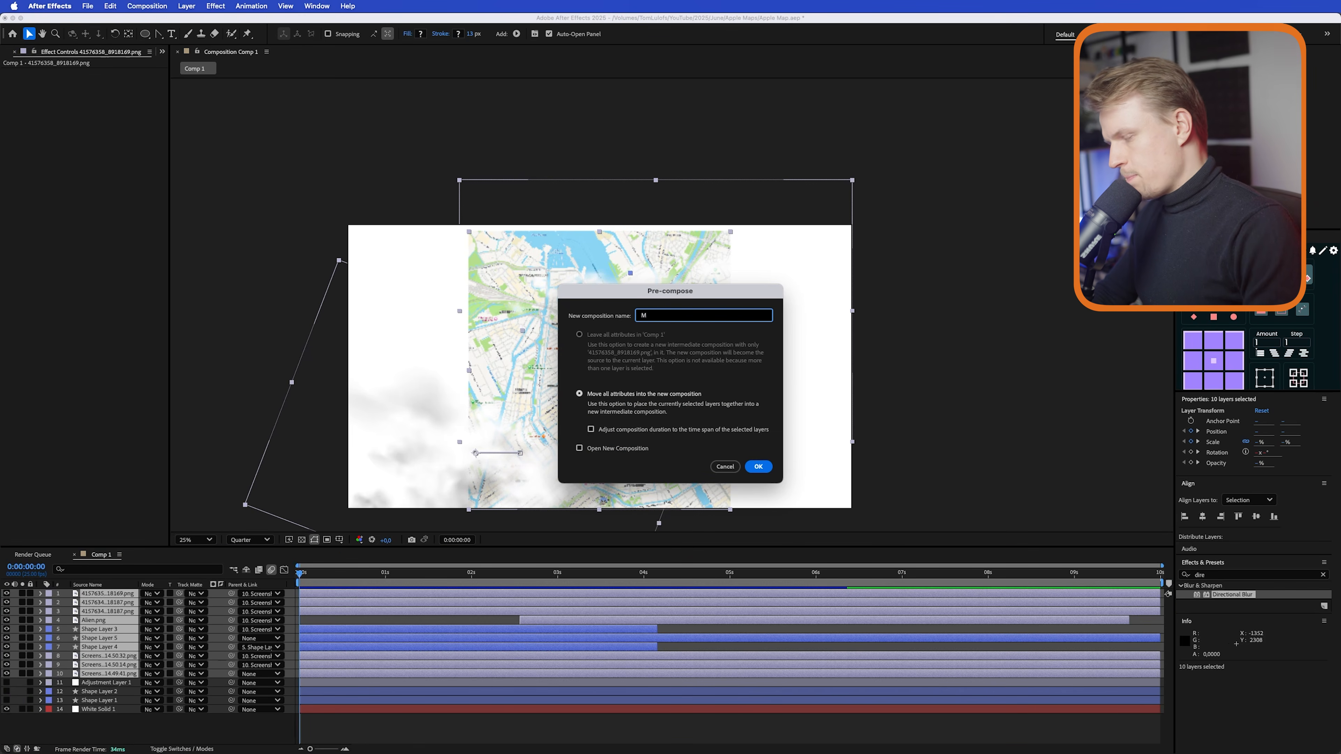
text(ap)
key(Return)
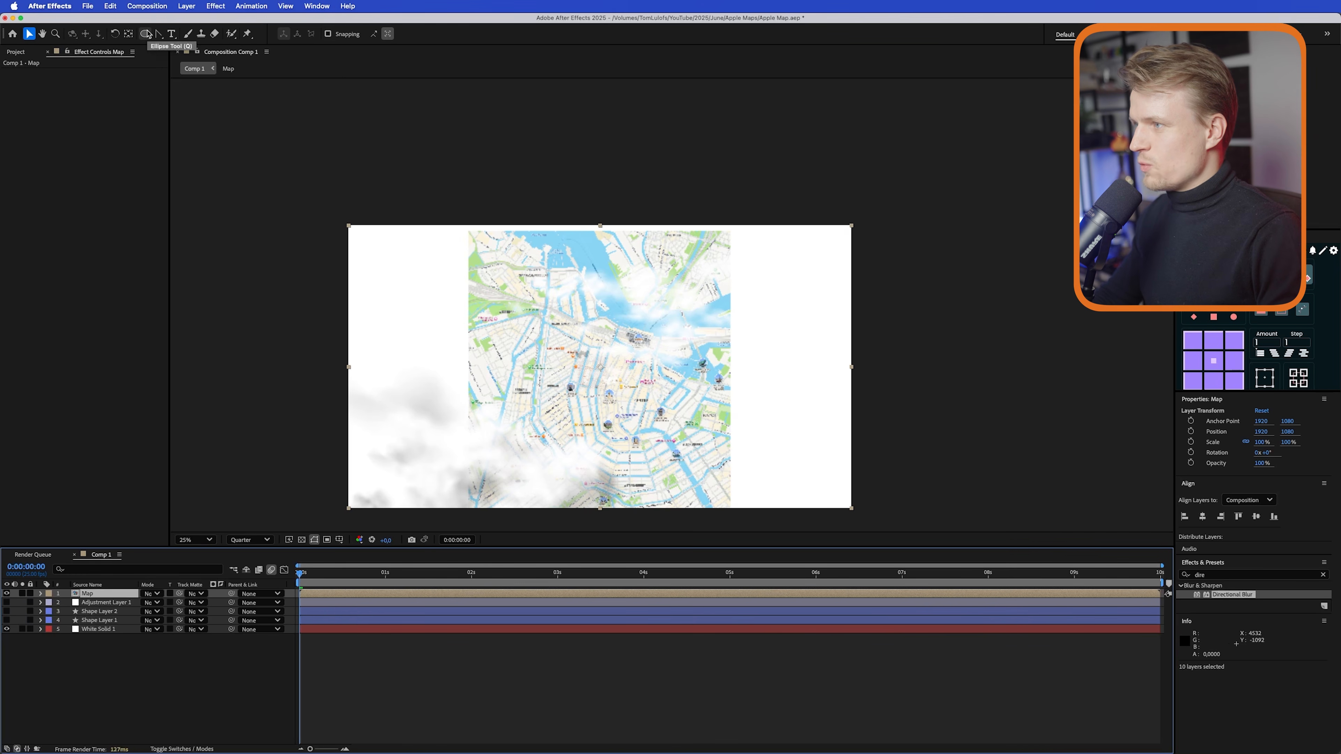
- Draw a rounded rectangle about 1883 by 1812 px over the map and use it as the Map layer's track matte
drag(144, 34, 212, 50)
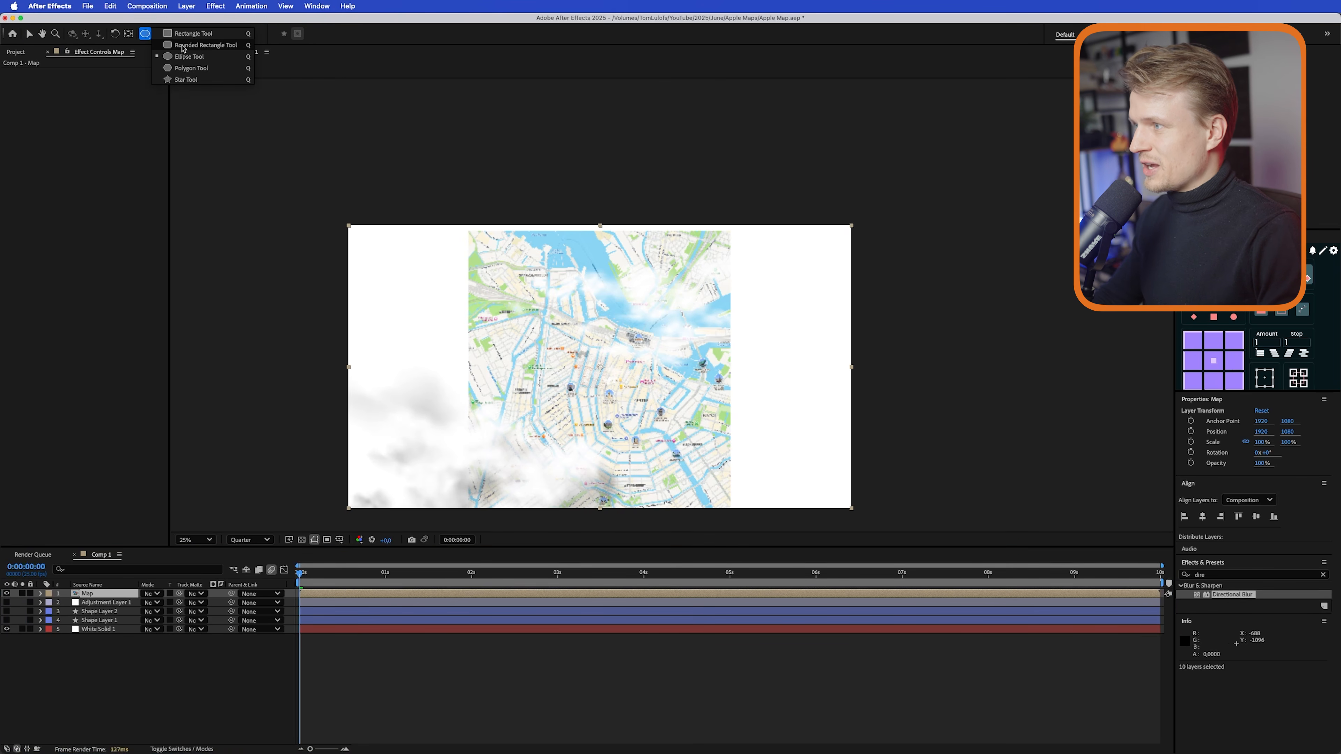
click(189, 56)
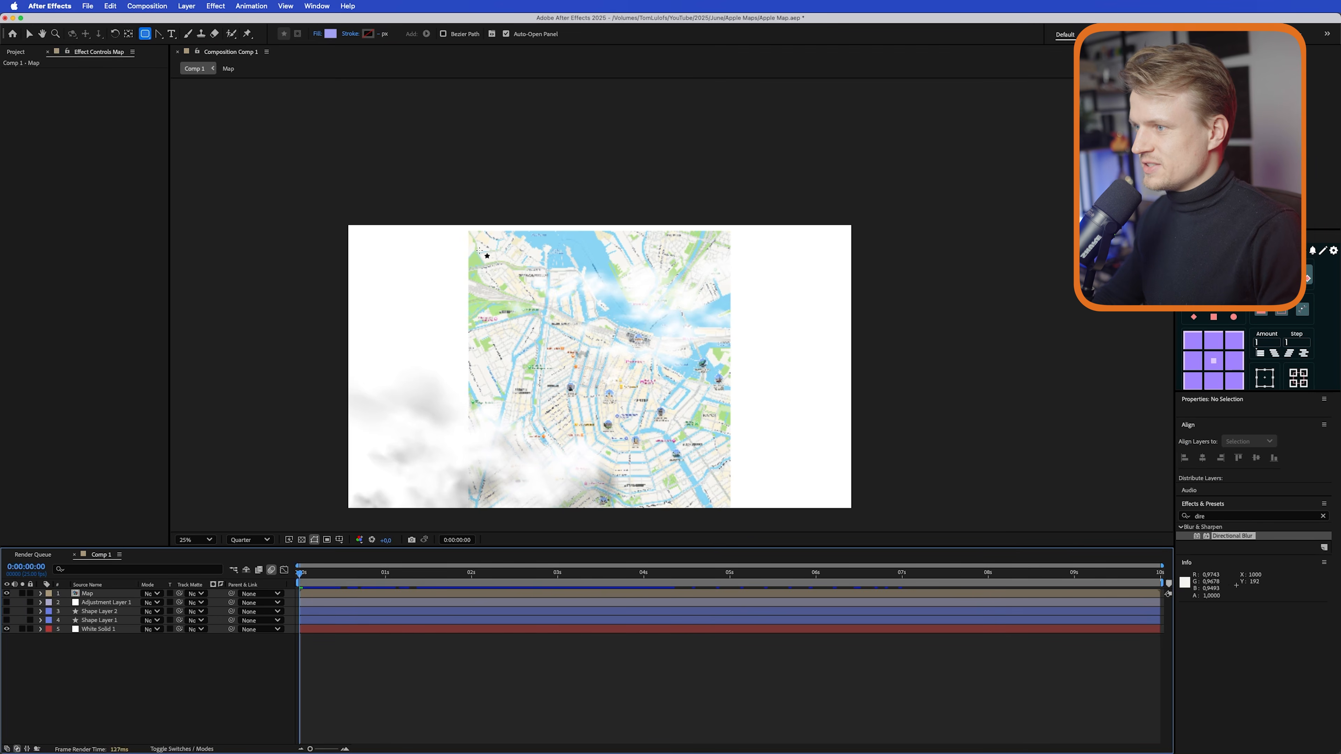
mouse_move(480, 250)
mouse_down()
mouse_move(728, 459)
mouse_move(726, 486)
mouse_up()
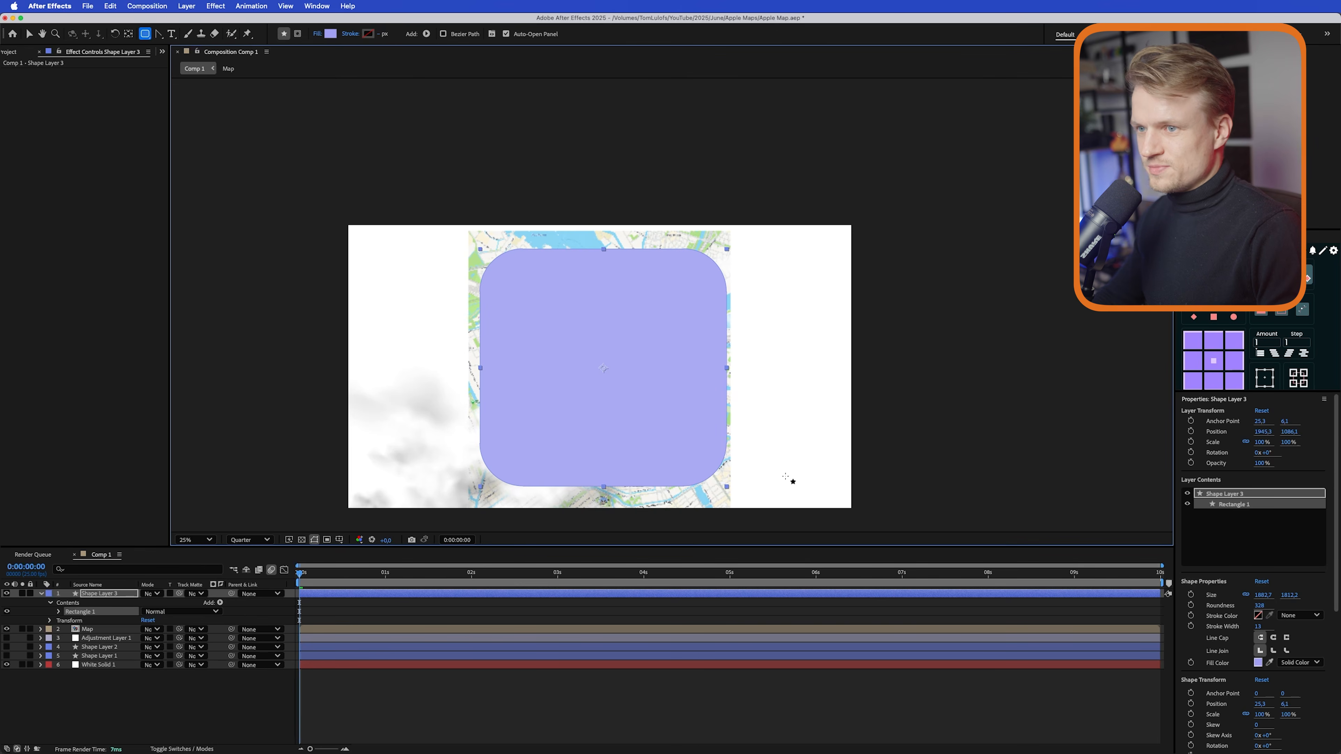
drag(178, 634, 123, 593)
- Centre Shape Layer 3 in the composition at 1920, 1080 and set its rectangle's roundness to 84
key(v)
click(103, 595)
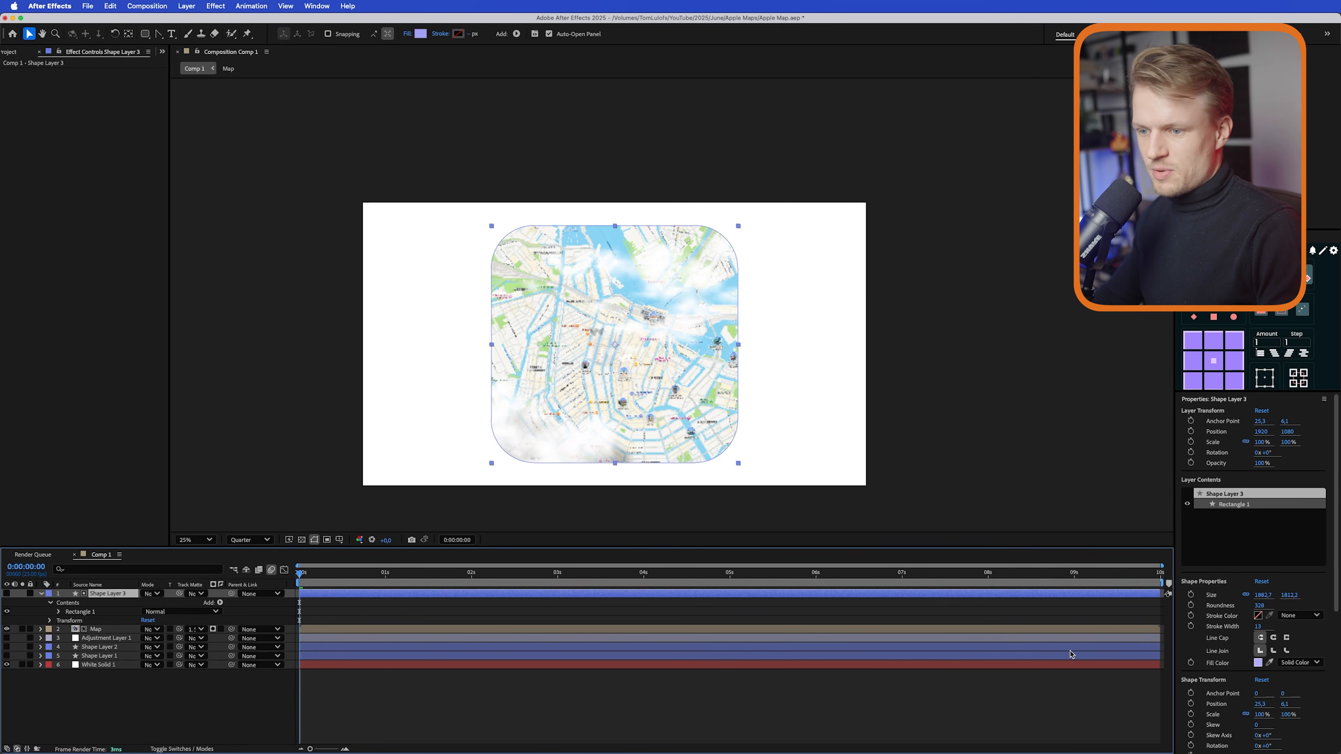
drag(1260, 608, 1134, 610)
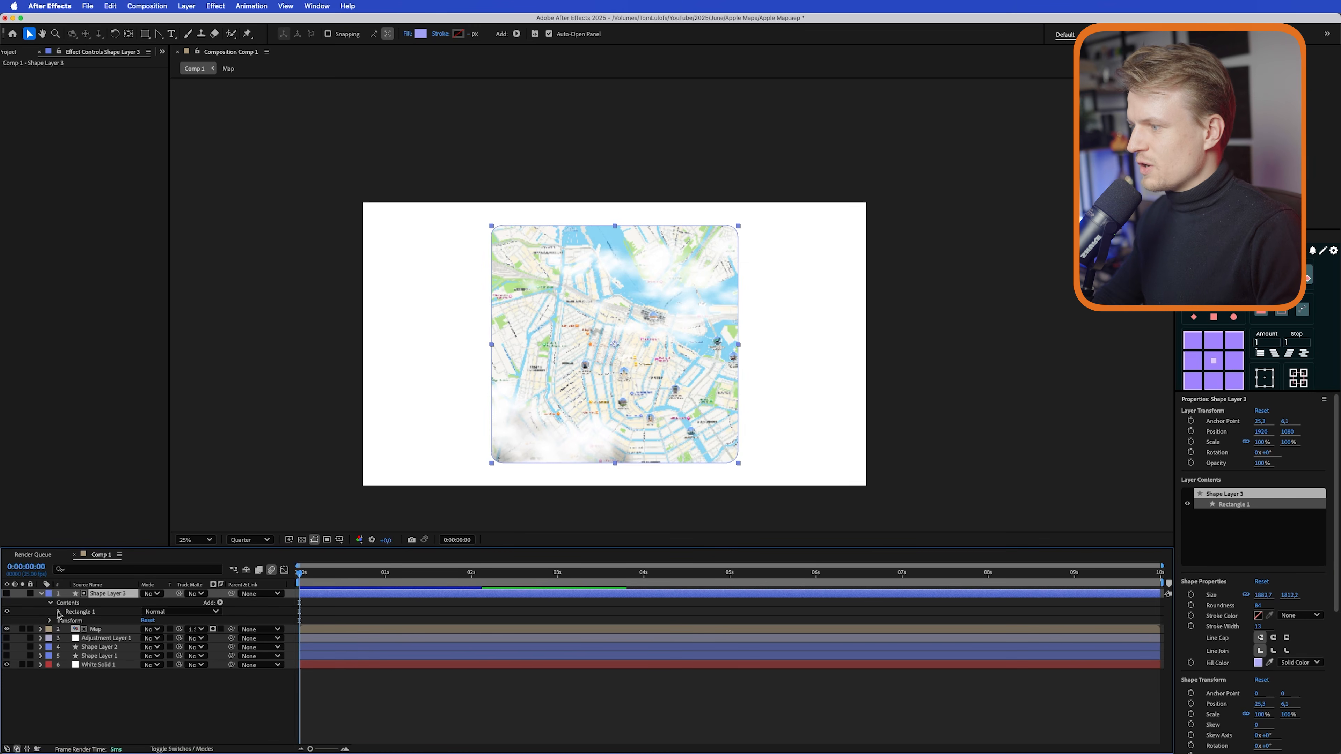
- Keyframe the matte rectangle's height growing from 0 at the start to full size by about frame 11, and preview the reveal
click(59, 611)
click(68, 621)
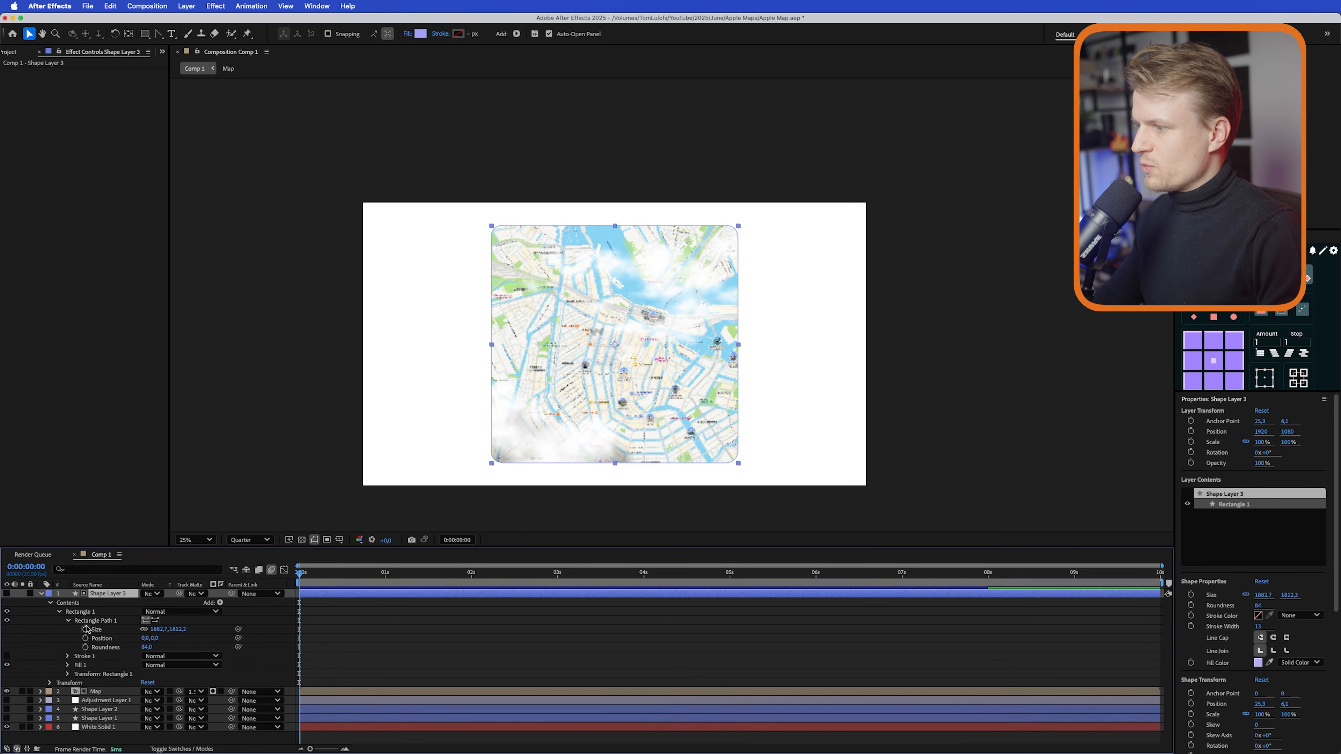
click(85, 629)
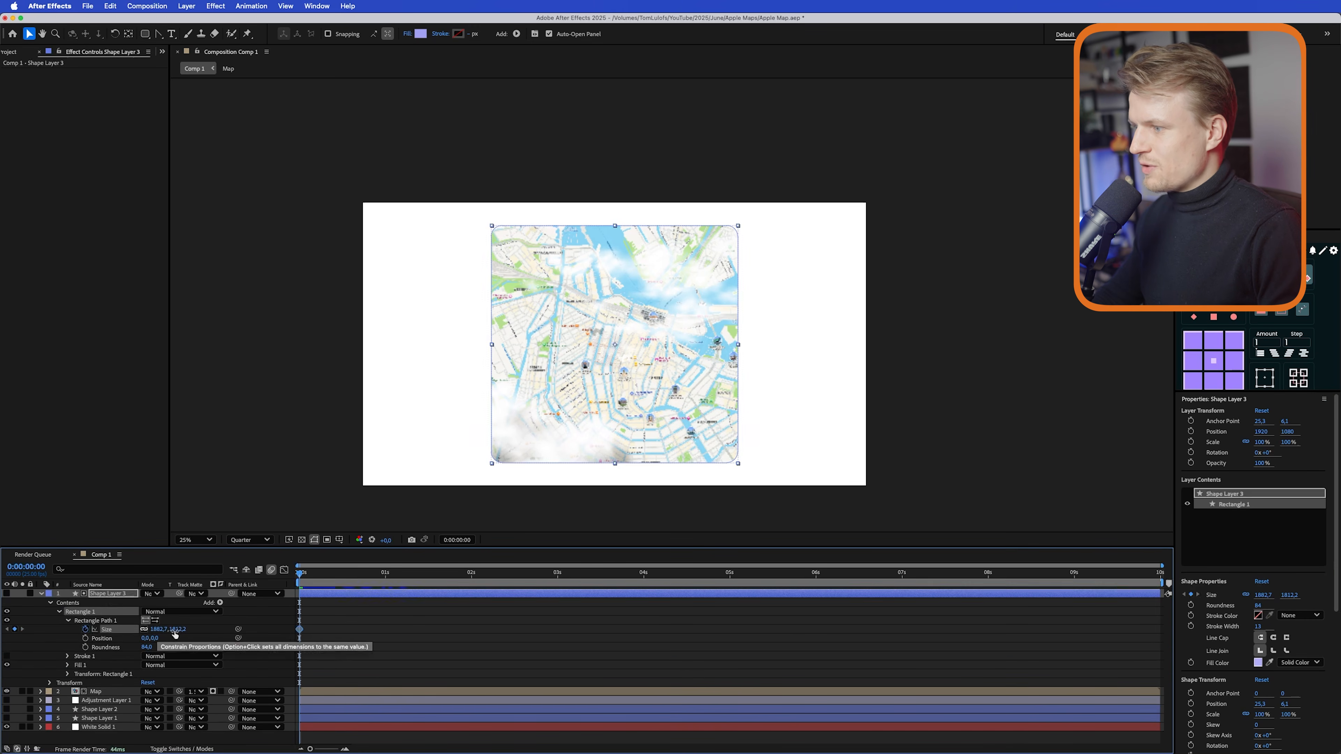
drag(301, 632, 338, 631)
click(323, 635)
click(180, 629)
text(0)
key(Return)
drag(300, 575, 303, 576)
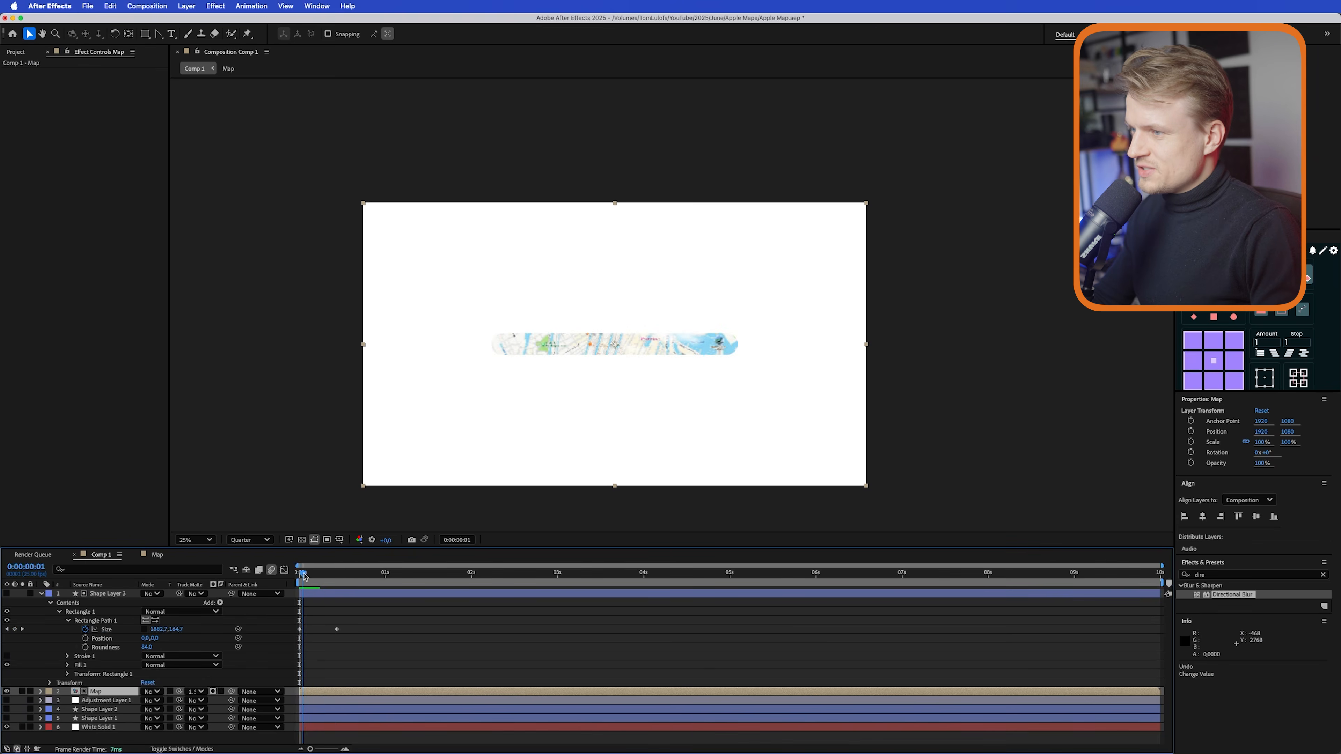
key(space)
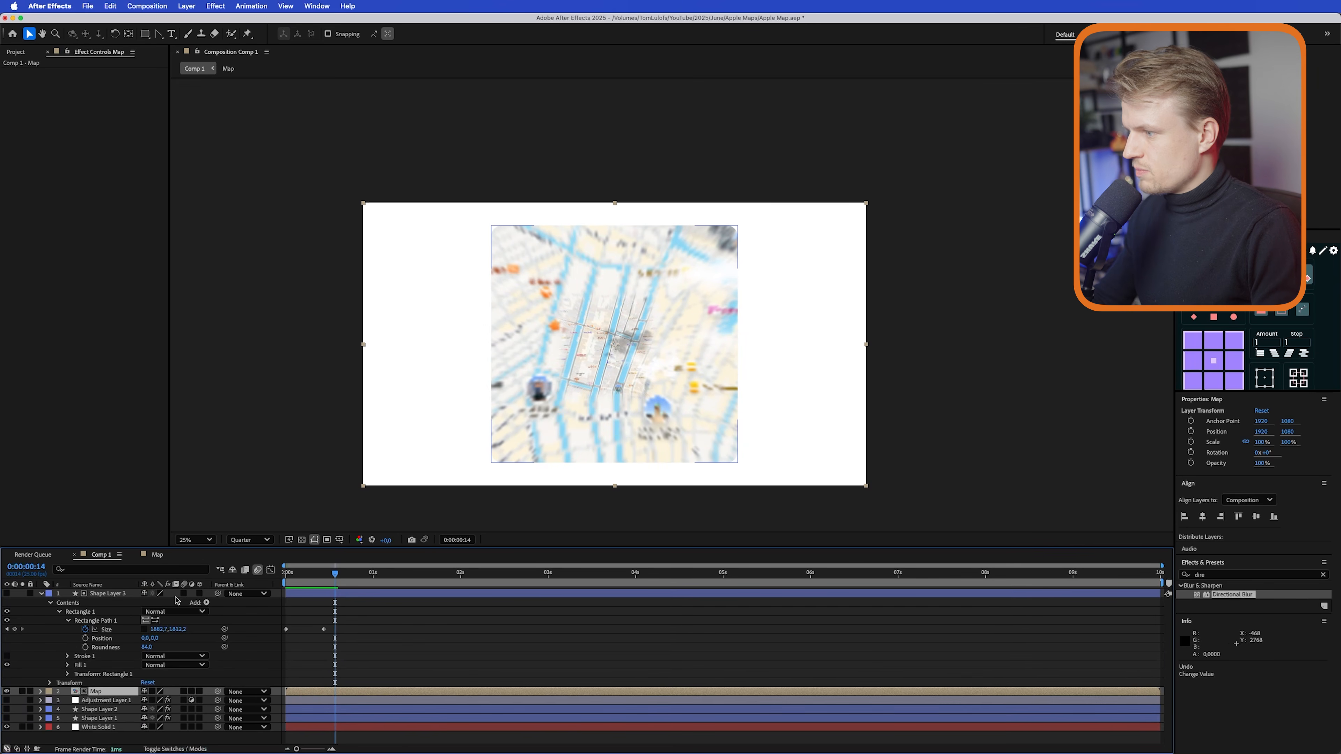
- Apply Easy Ease to both rectangle size keyframes, reshape their speed curve in the Graph Editor, and scrub through the reveal
drag(369, 622, 278, 642)
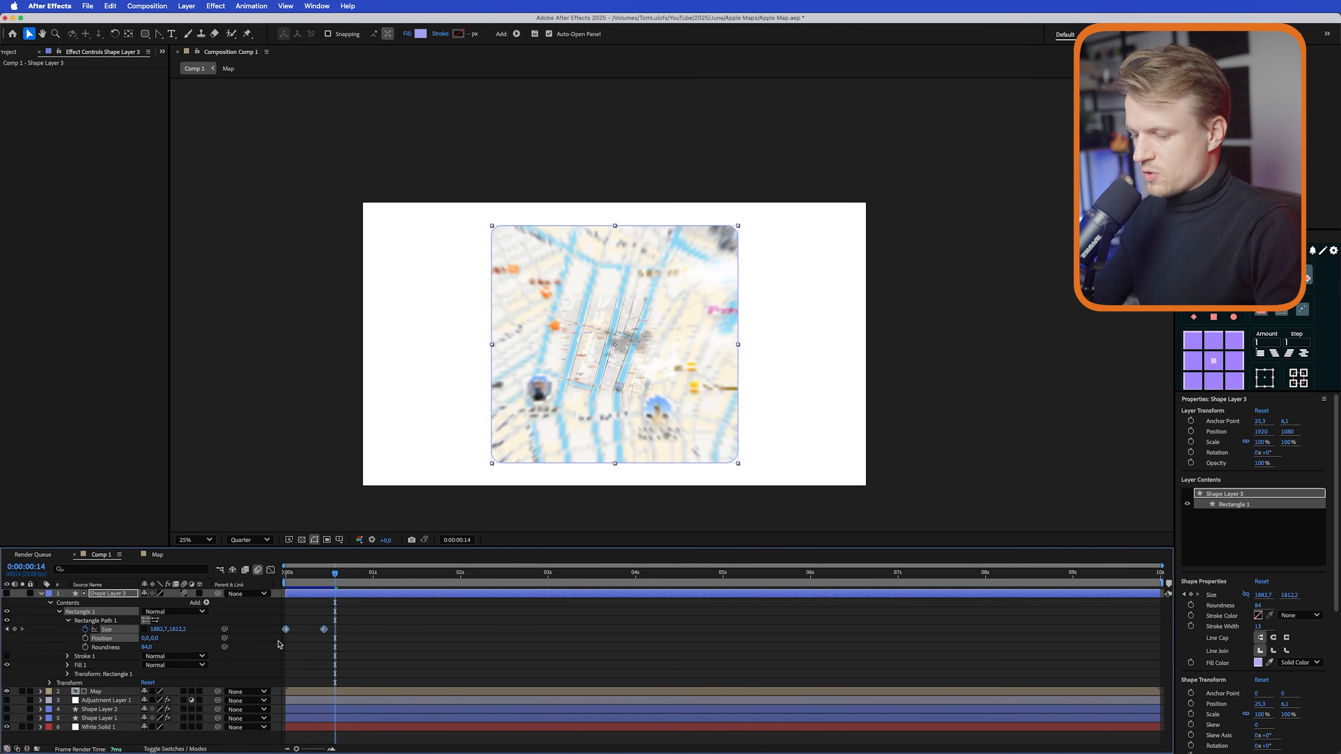
key(F9)
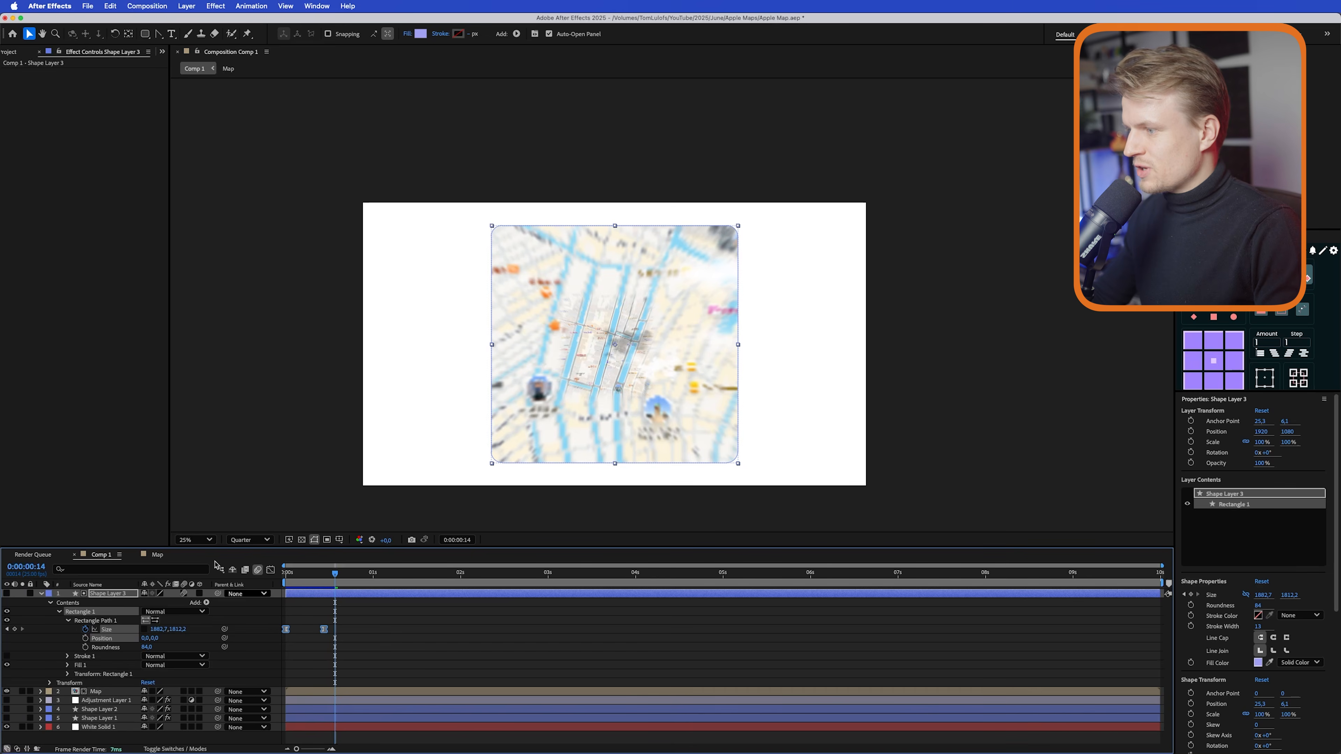
click(271, 570)
mouse_move(386, 662)
mouse_down()
mouse_move(312, 734)
mouse_move(302, 721)
mouse_up()
drag(285, 578, 327, 581)
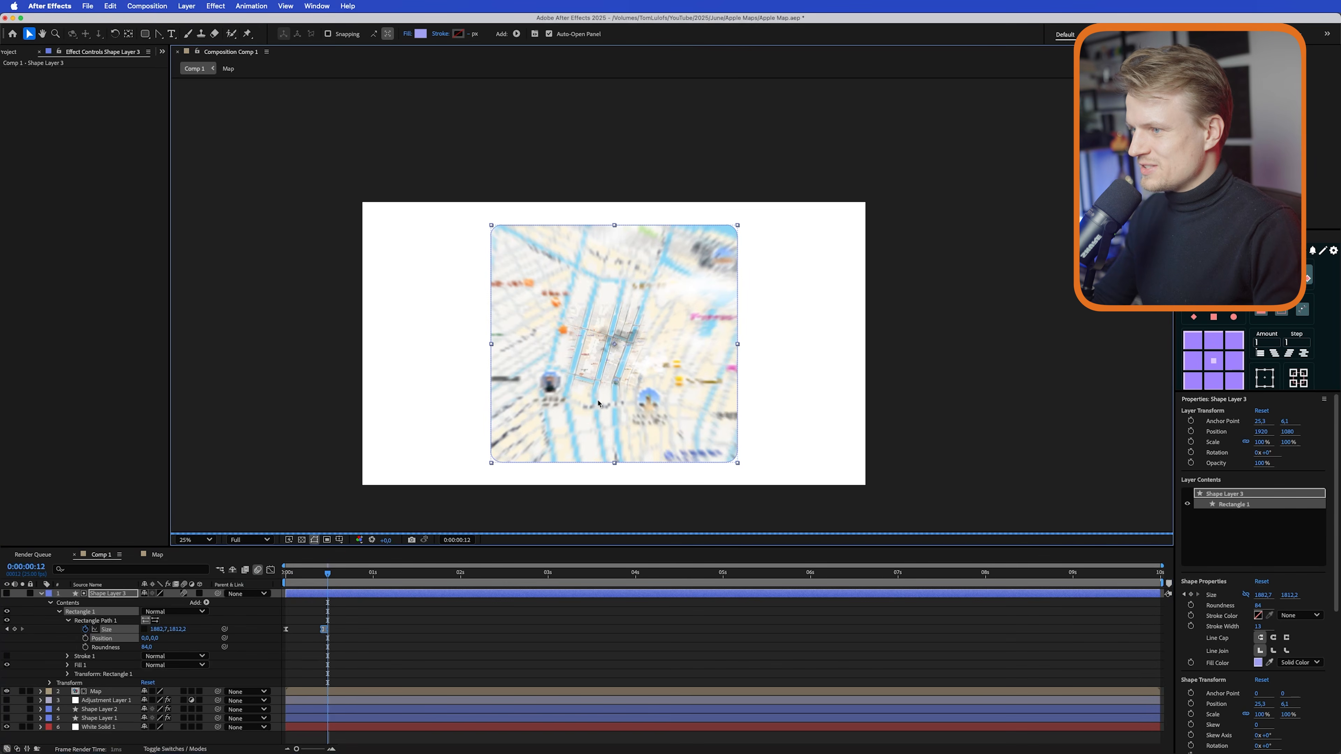
- Keyframe the third cloud layer's Drop Shadow distance in the Map composition, entering 10 near frame 11 and adjusting it, and return to Comp 1
key(period)
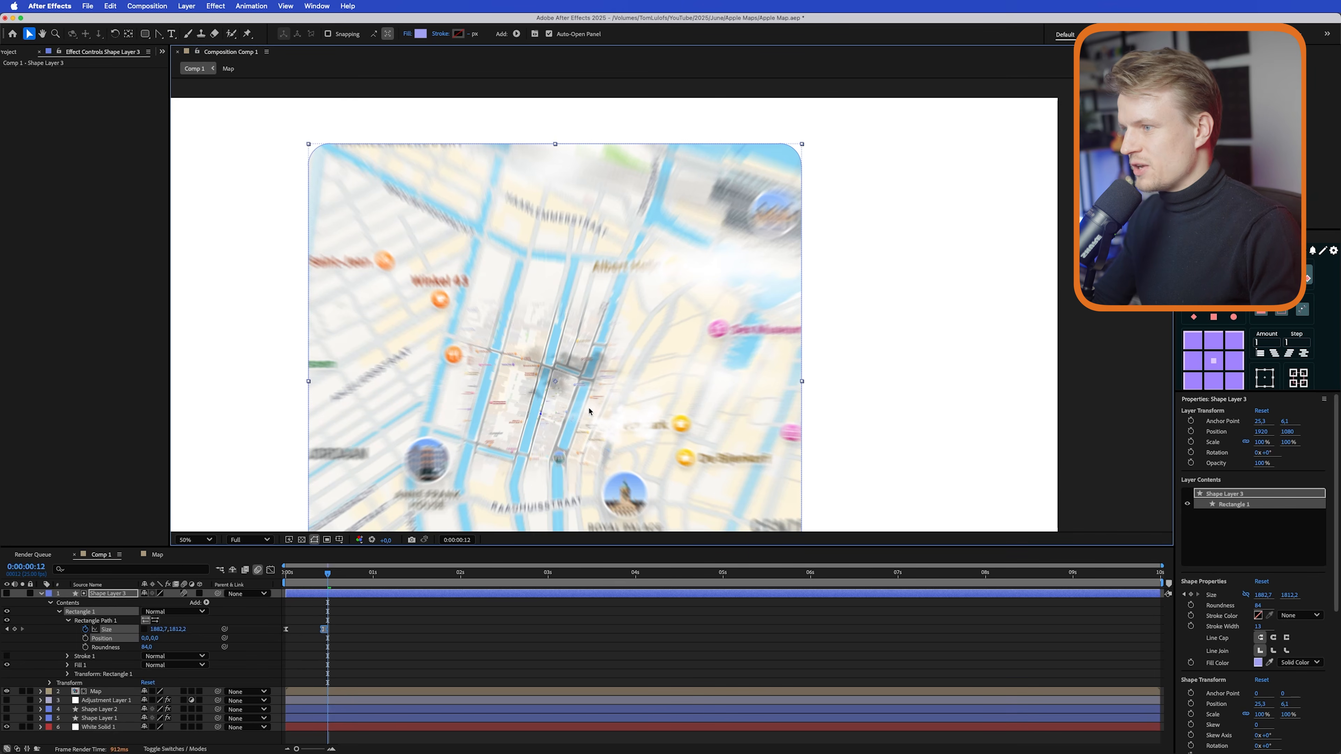
double_click(110, 692)
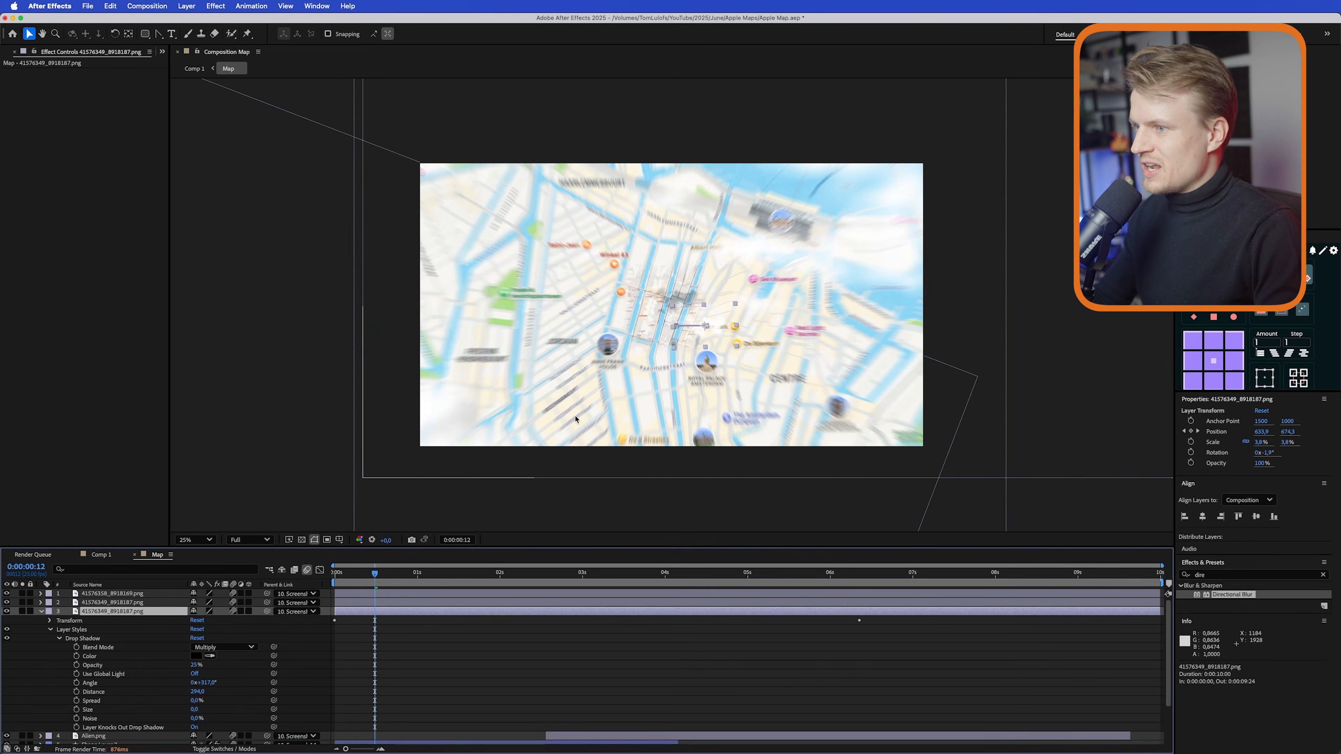
key(period)
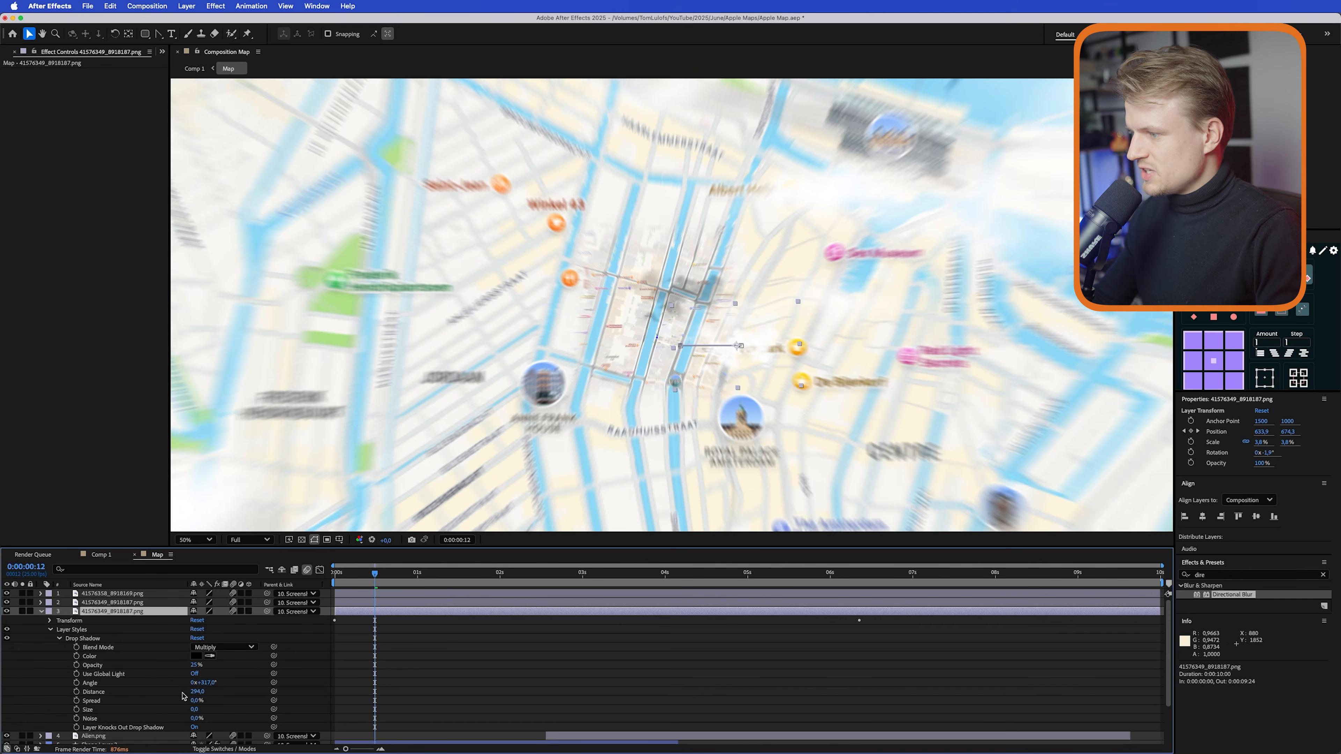
key(space)
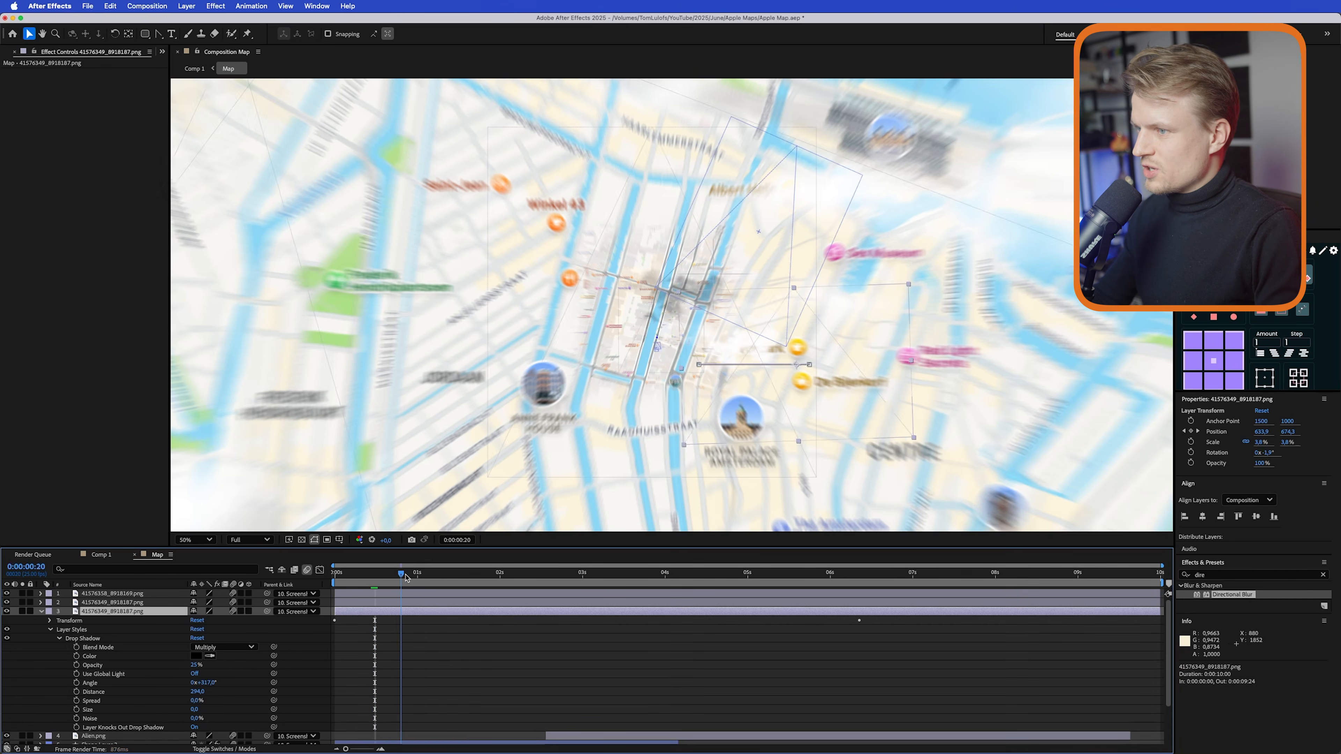
key(comma)
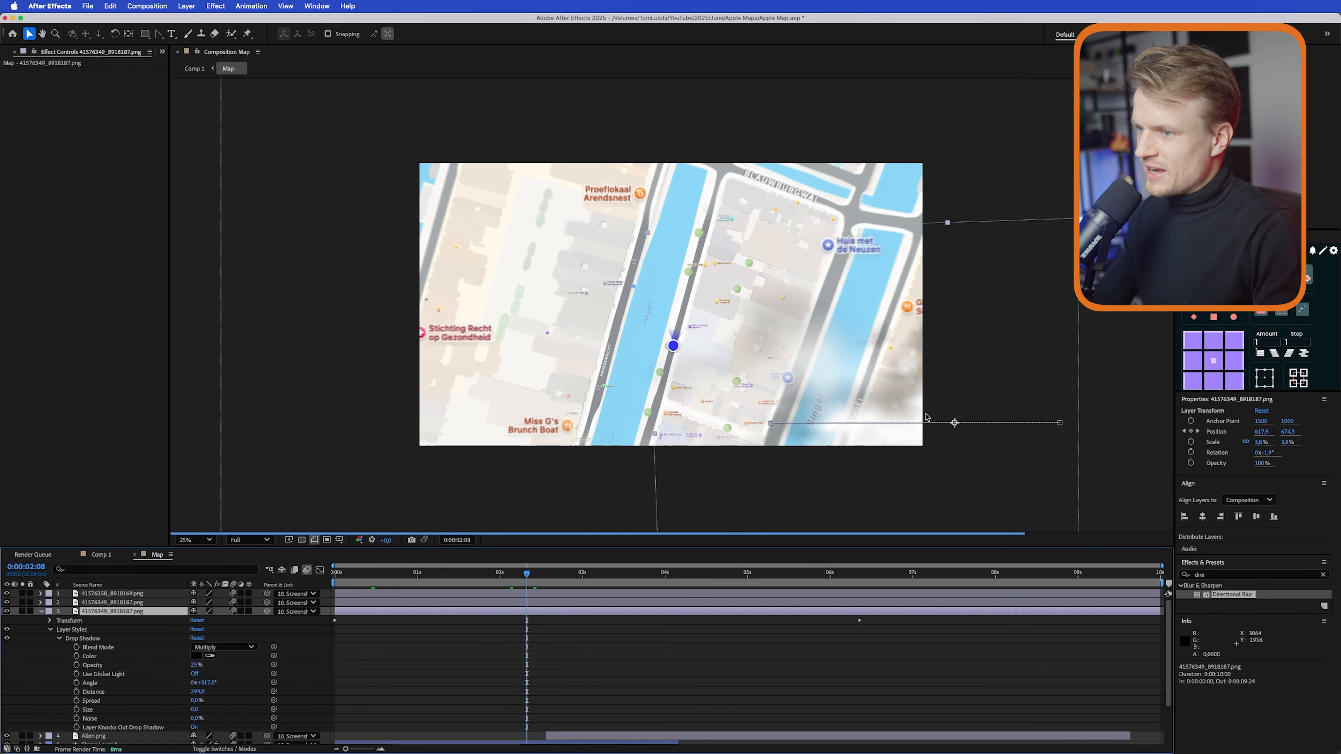
click(77, 692)
drag(380, 582, 372, 581)
click(197, 692)
text(10)
key(Return)
drag(196, 692, 212, 692)
click(102, 555)
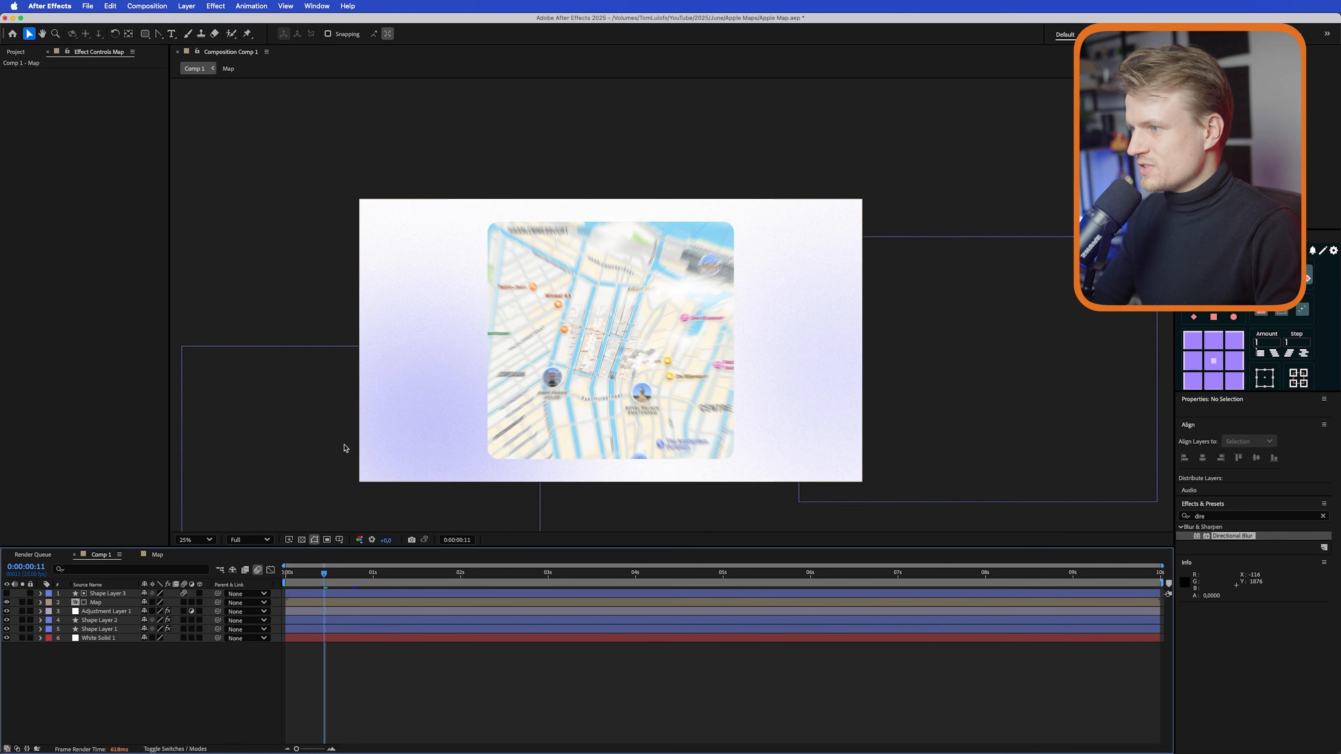
- Choose the Rectangle tool with no layer selected and set its fill to near-black 171718
scroll(638, 261, up, 2)
scroll(628, 221, up, 2)
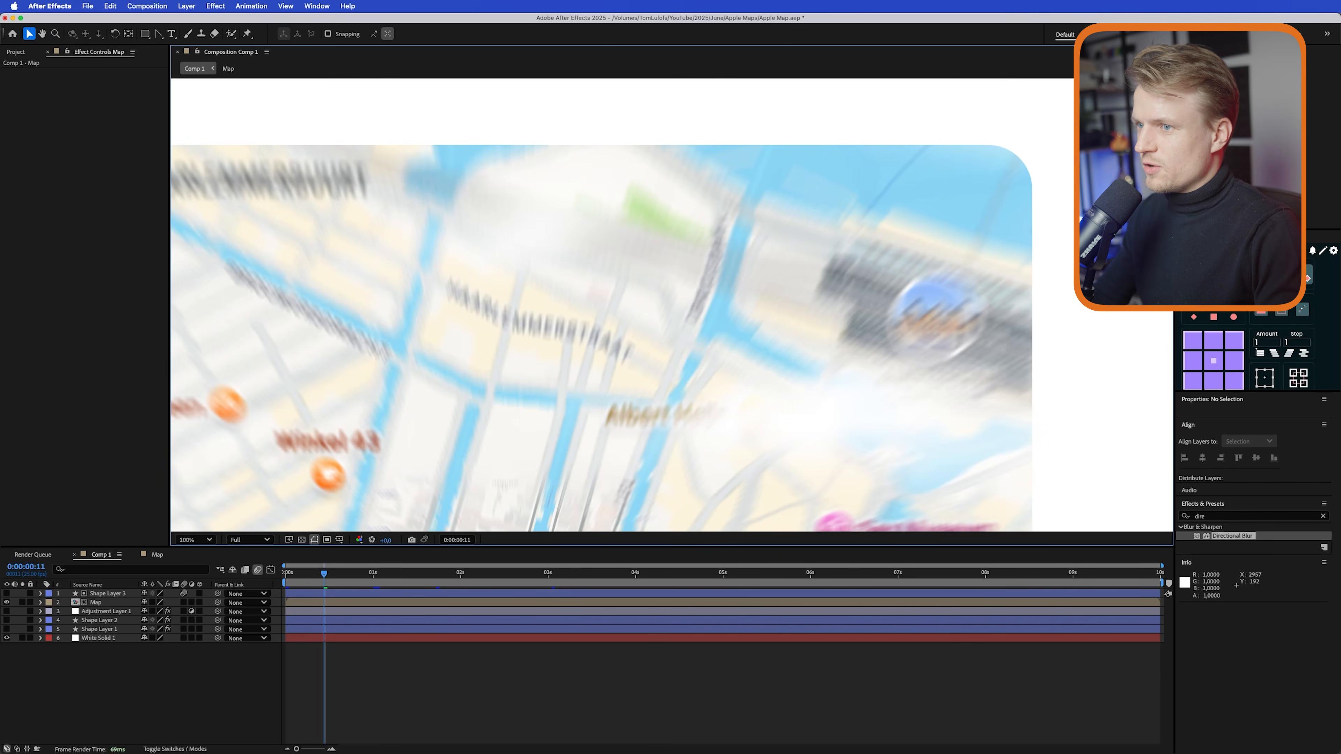
scroll(685, 191, down, 2)
click(215, 470)
drag(145, 33, 185, 36)
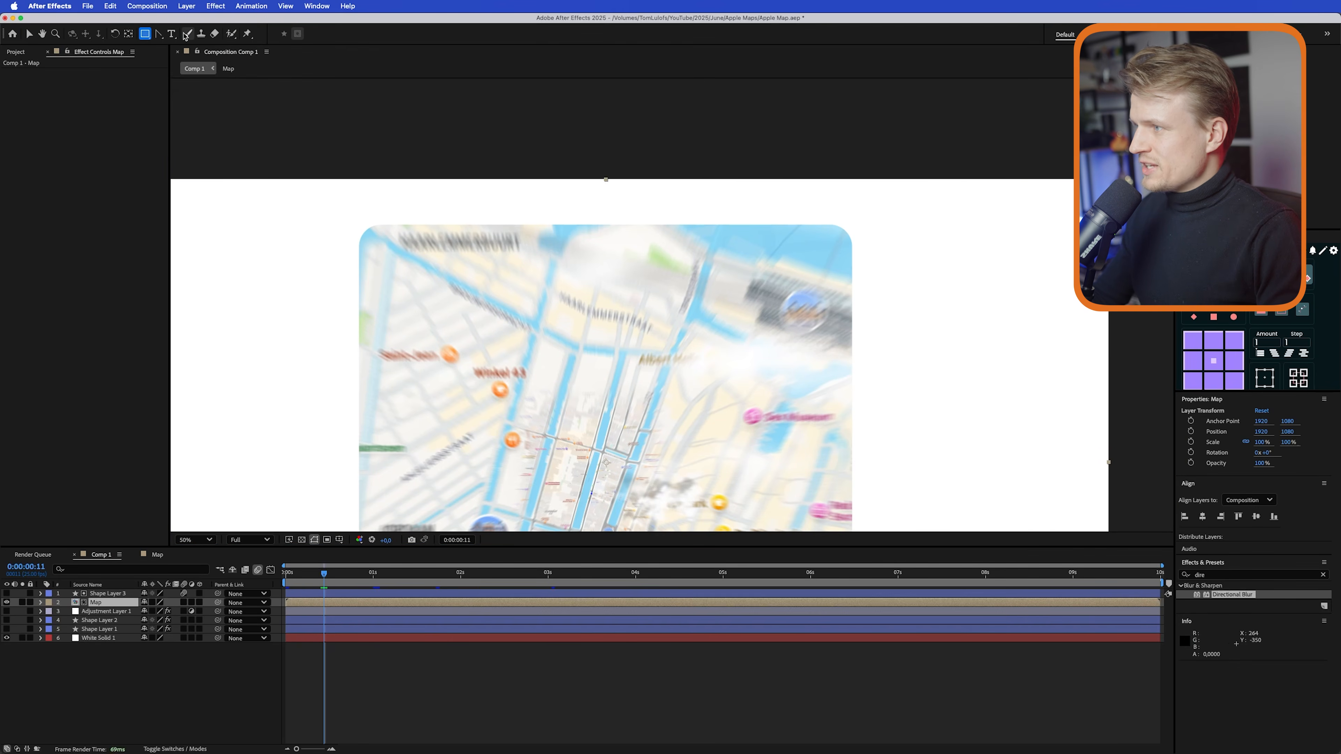
click(428, 683)
click(329, 33)
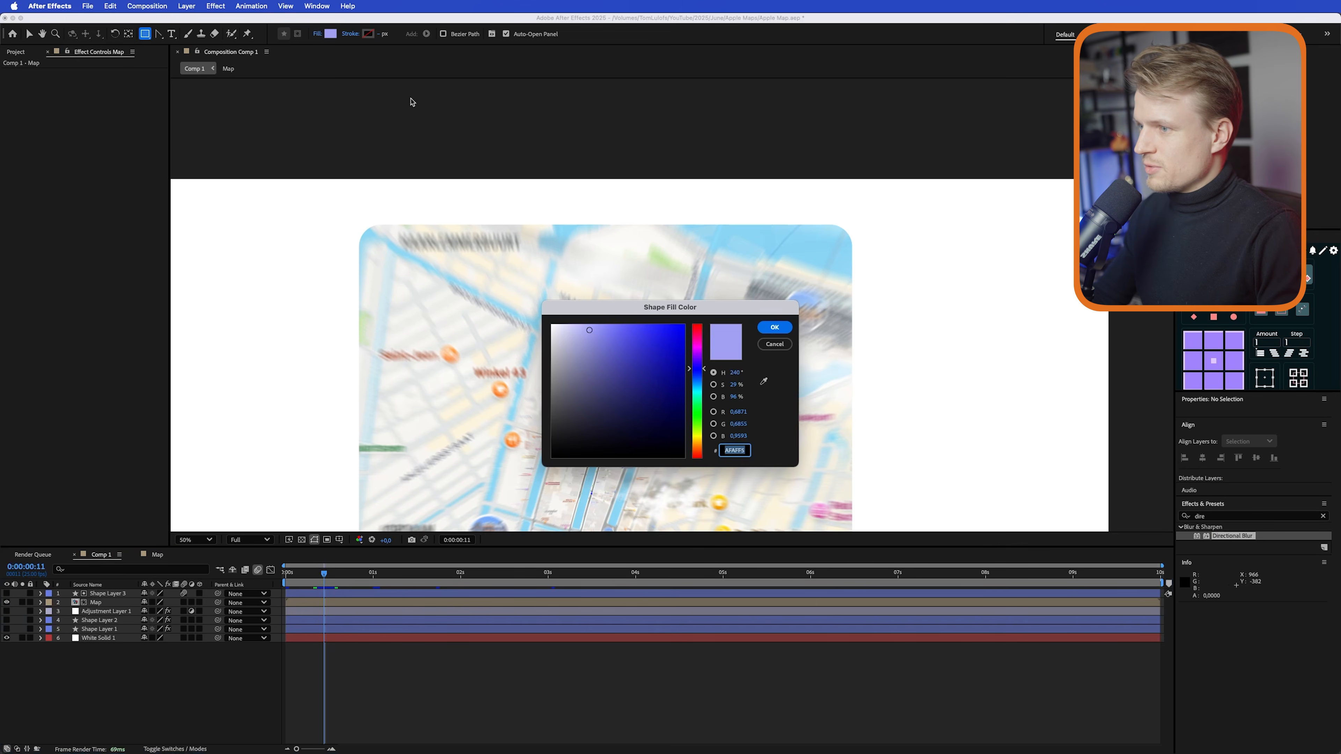
mouse_move(628, 350)
mouse_down()
mouse_move(508, 430)
mouse_move(555, 445)
mouse_up()
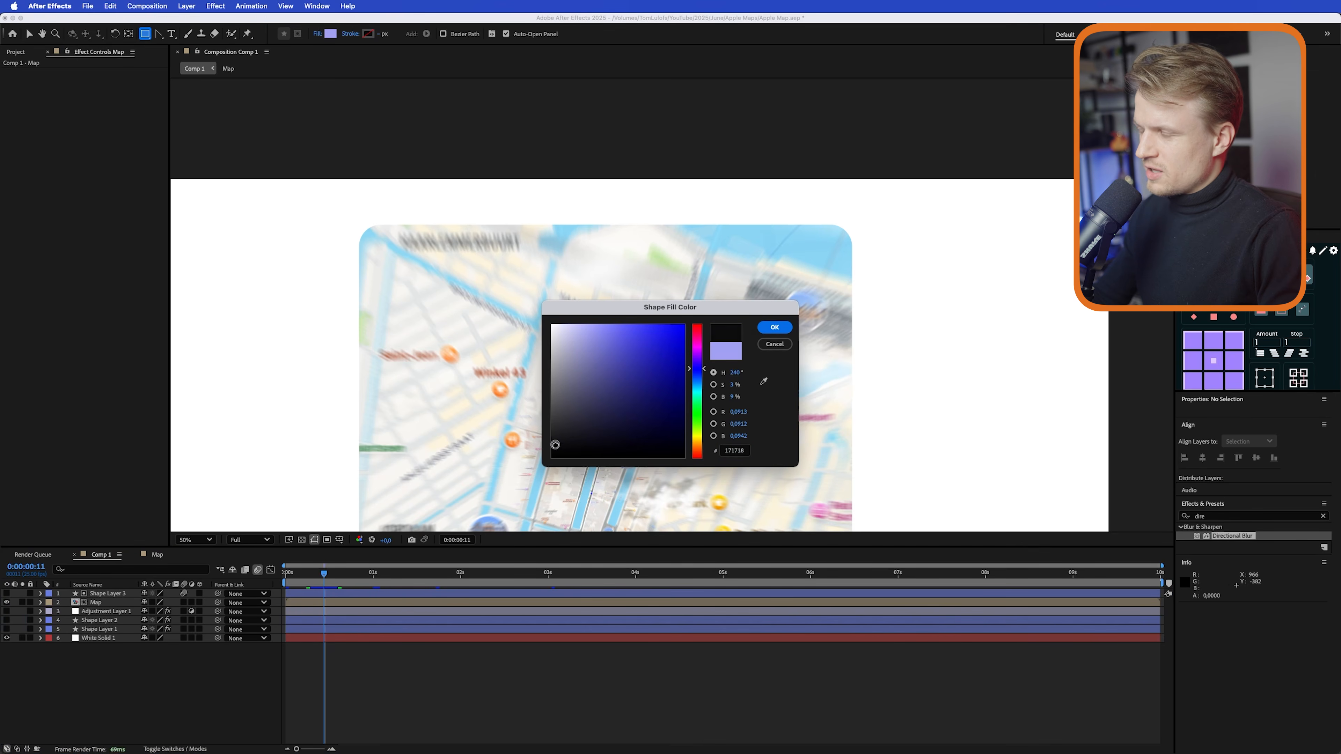
click(775, 326)
- Draw a bar about 2132 by 183 px across the map's top edge and use Shape Layer 3 as its track matte
drag(320, 210, 879, 258)
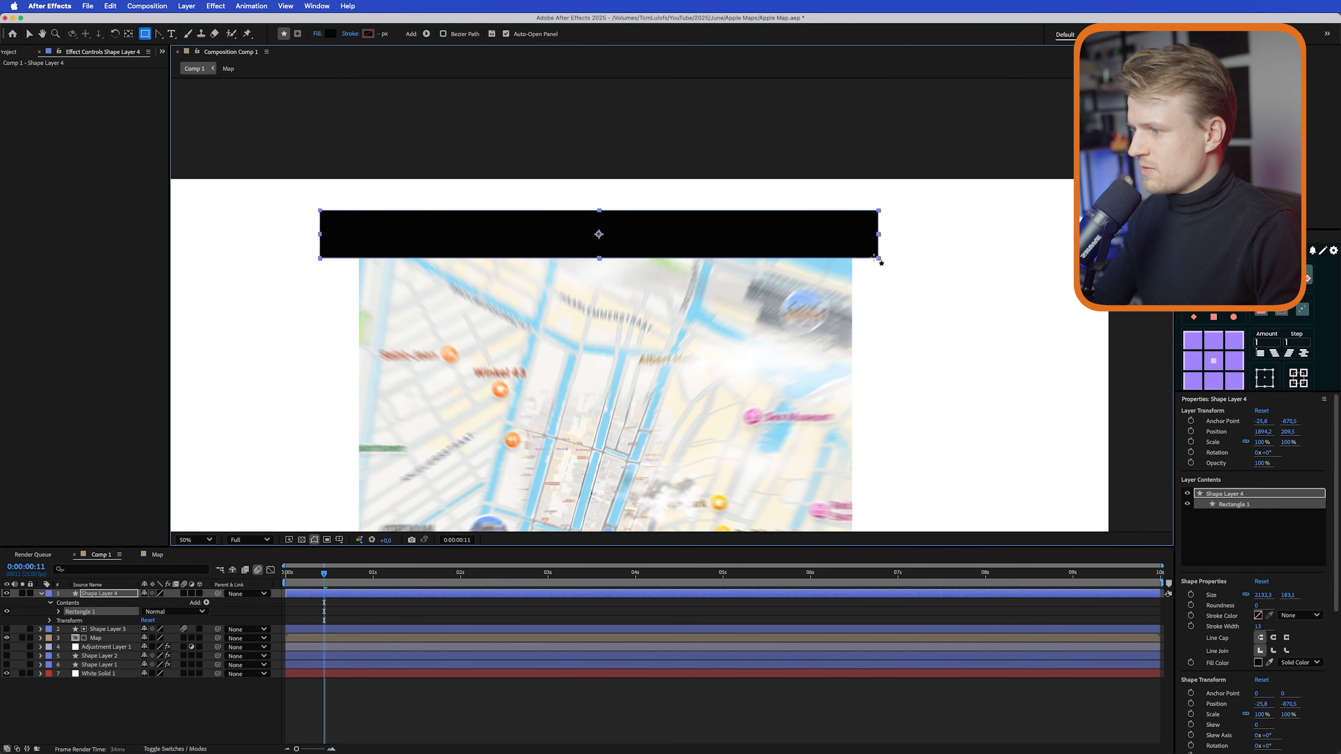
click(184, 749)
drag(179, 593, 116, 631)
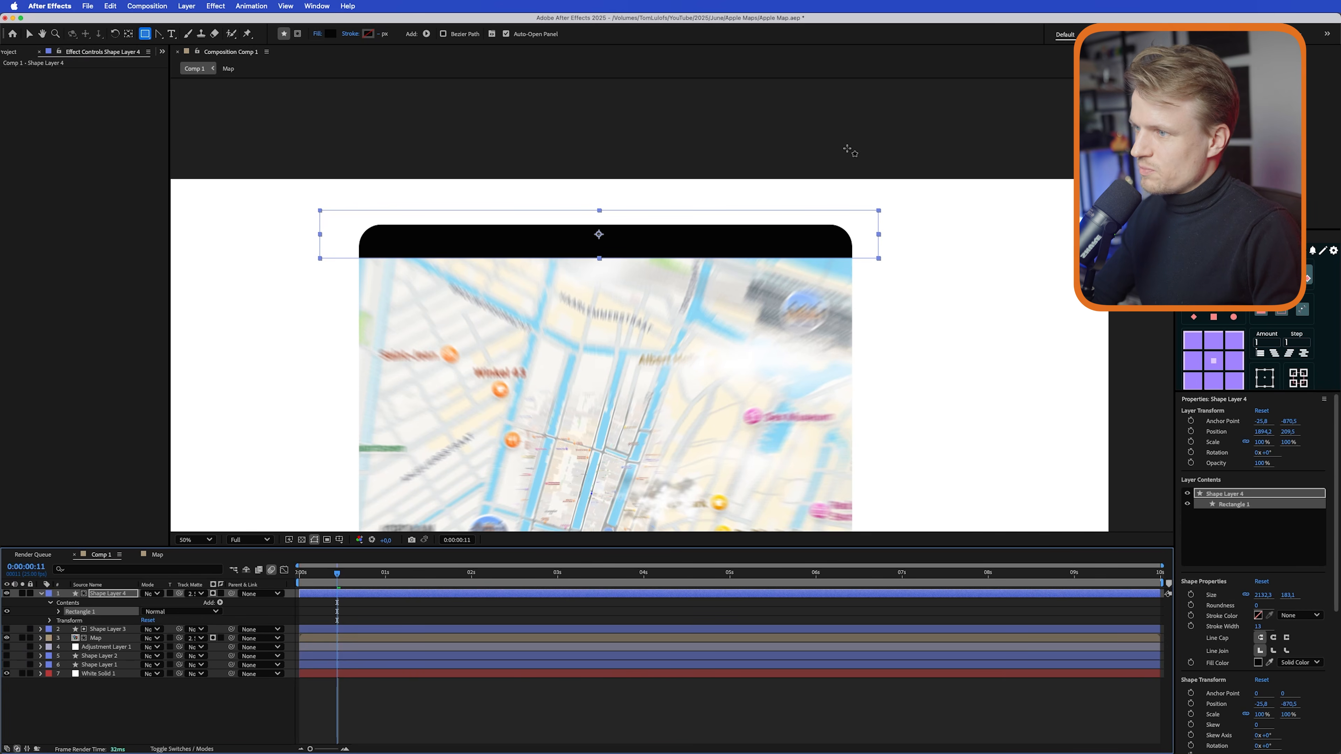
- Lower the top bar's opacity to 72% and lighten its fill to a dark grey
key(slash)
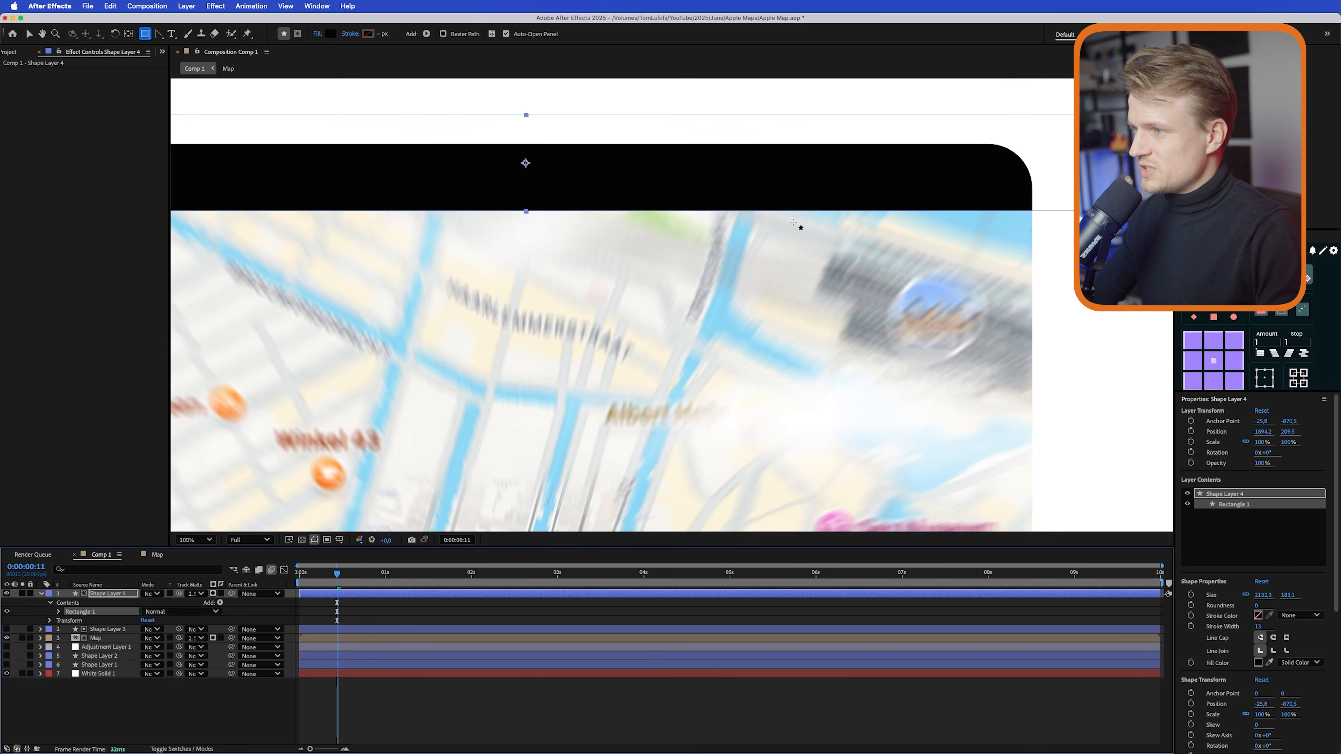
key(t)
drag(147, 606, 133, 606)
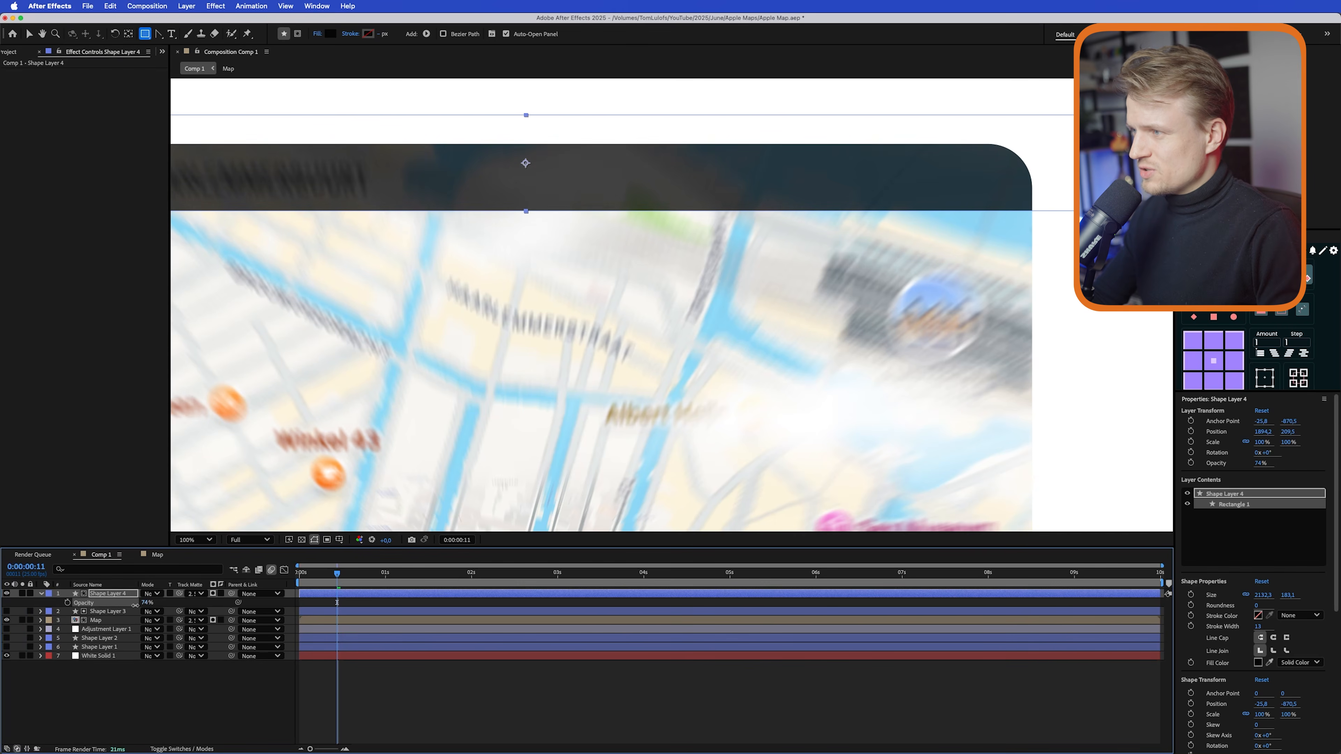
click(330, 34)
mouse_move(554, 443)
mouse_down()
mouse_move(535, 444)
mouse_move(516, 409)
mouse_up()
click(773, 328)
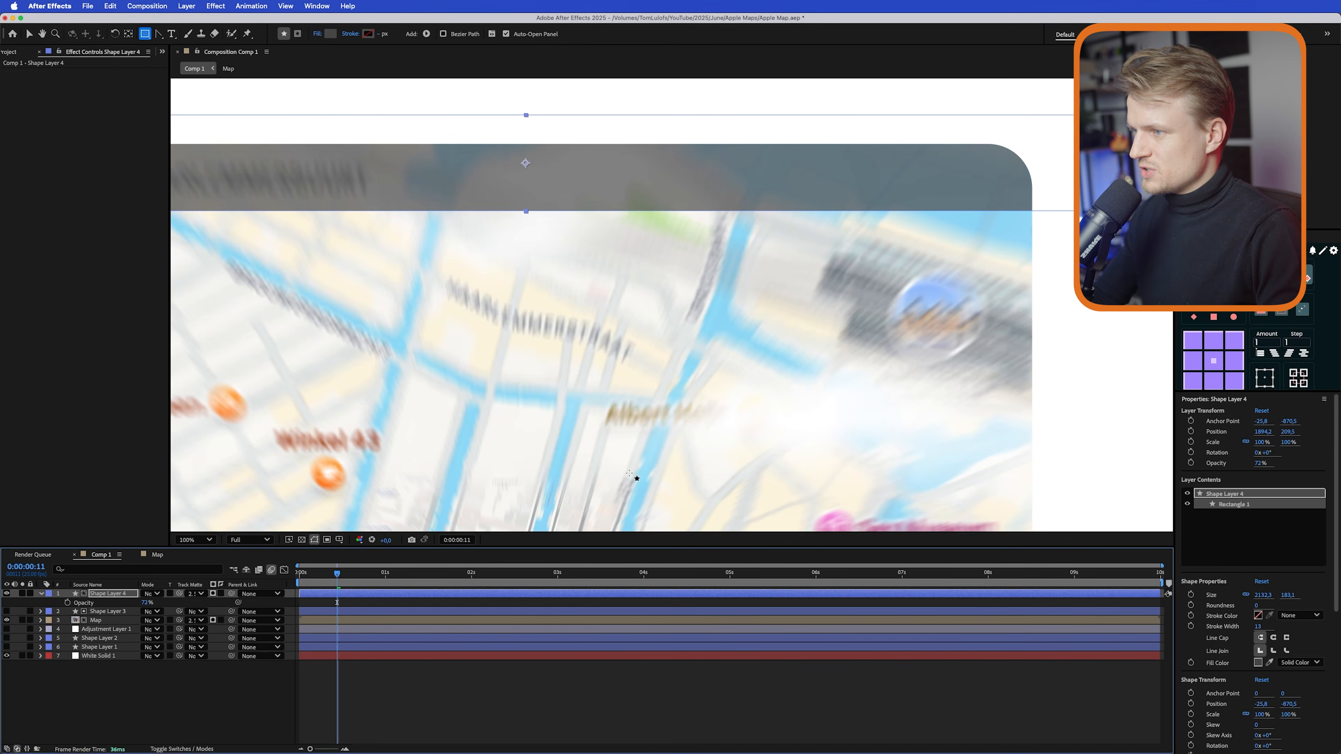
- Add a text layer reading "Apple Maps" on the grey bar above the map
key(comma)
click(347, 675)
click(172, 34)
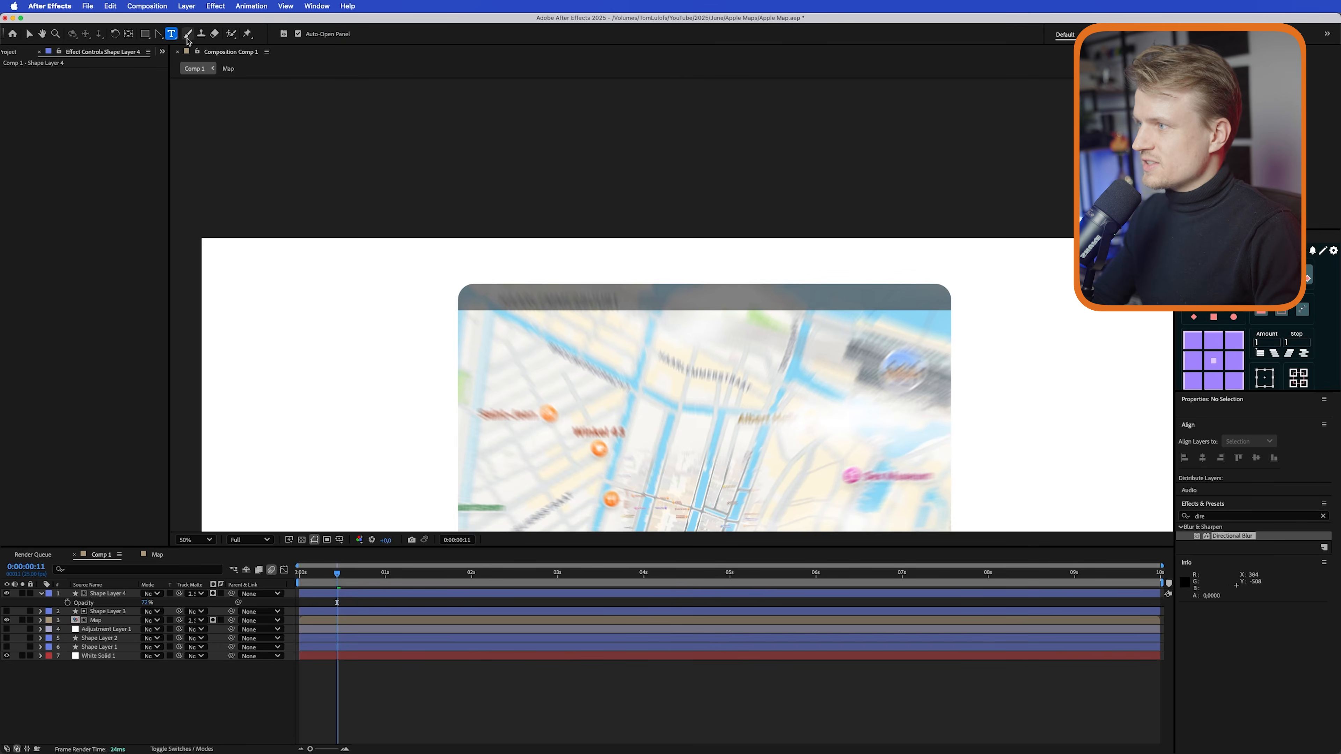
key(period)
click(775, 293)
drag(974, 287, 806, 293)
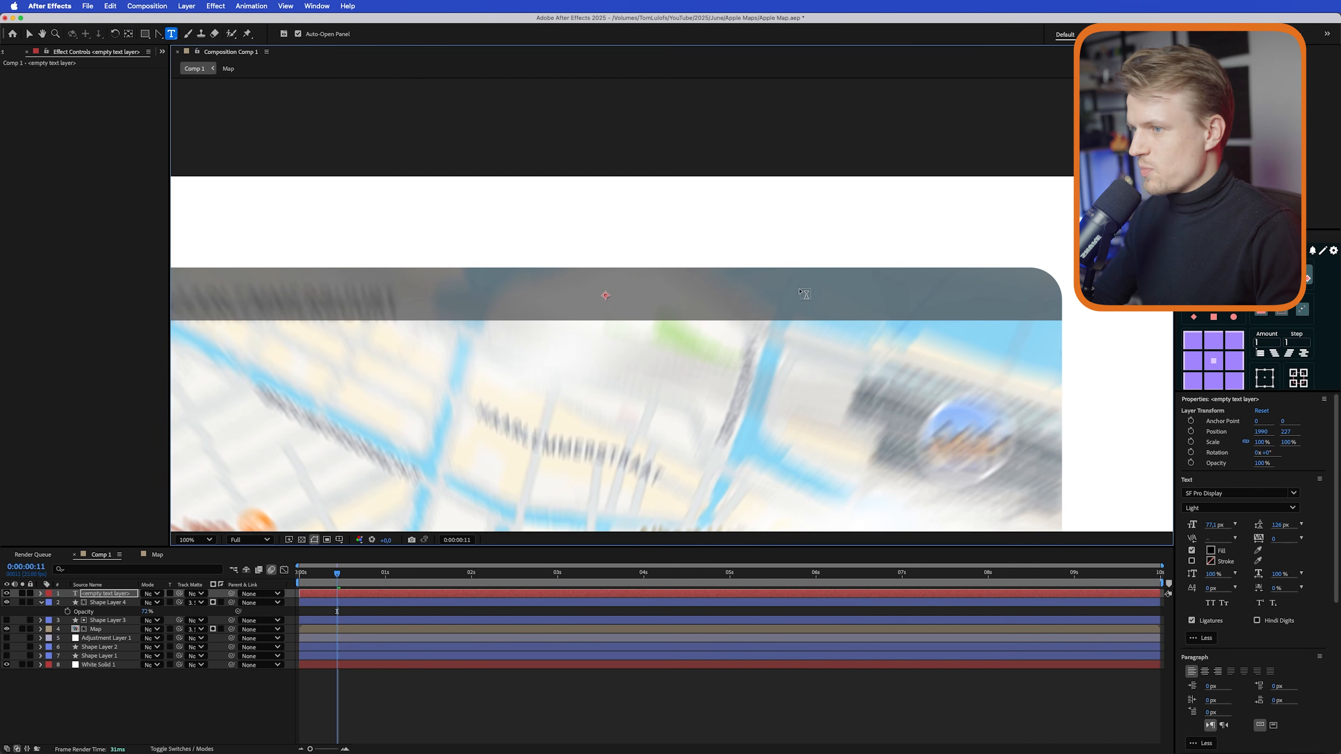
text(Apple Maps)
key(super+a)
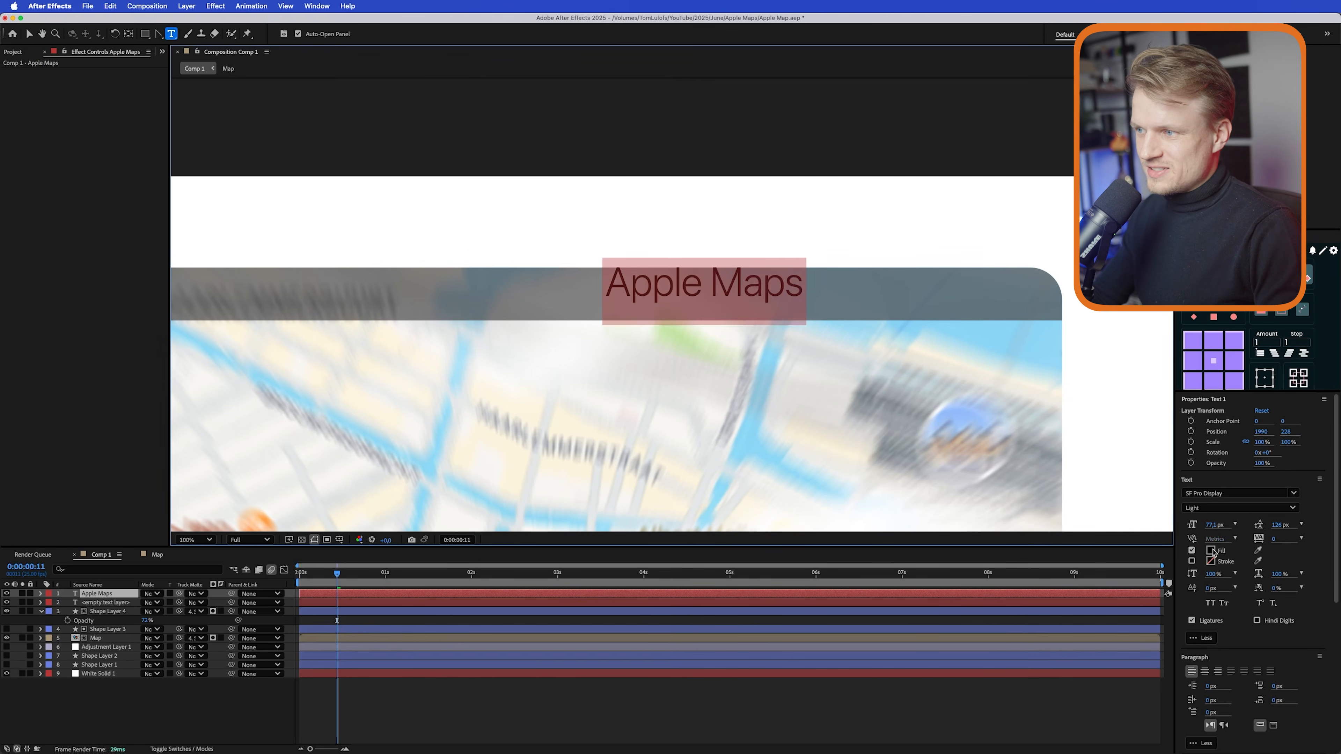
- Format the "Apple Maps" title in white FFFFFF, Regular weight, at about 49 px
click(1211, 551)
drag(586, 348, 388, 246)
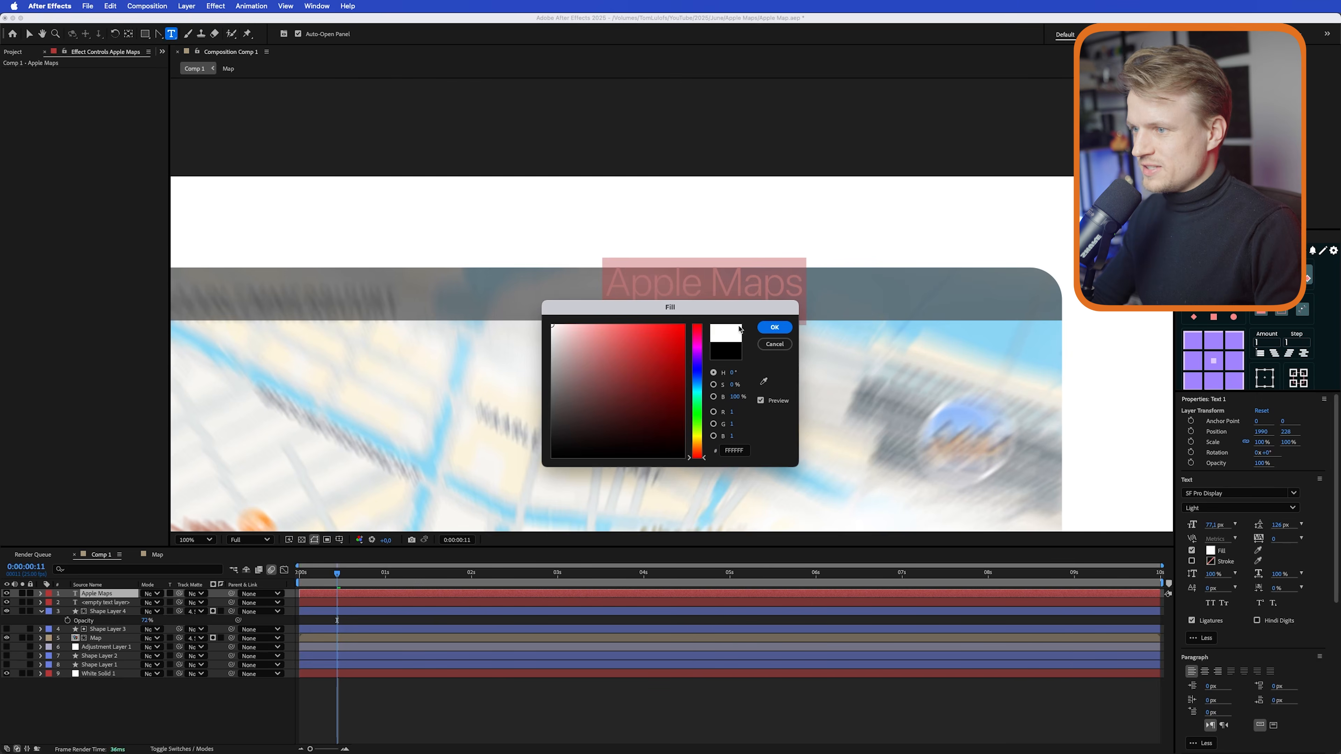
click(774, 327)
click(1240, 508)
click(1209, 523)
drag(1214, 526, 1200, 525)
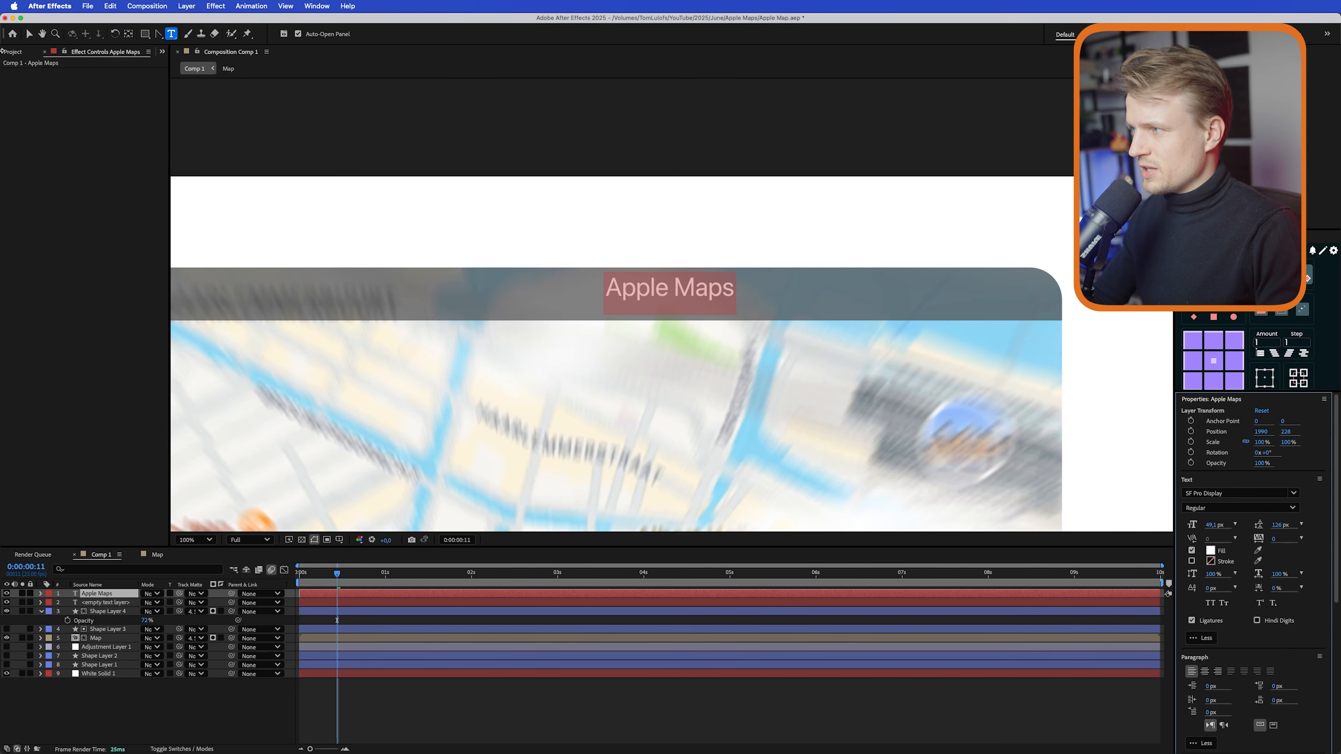
click(28, 35)
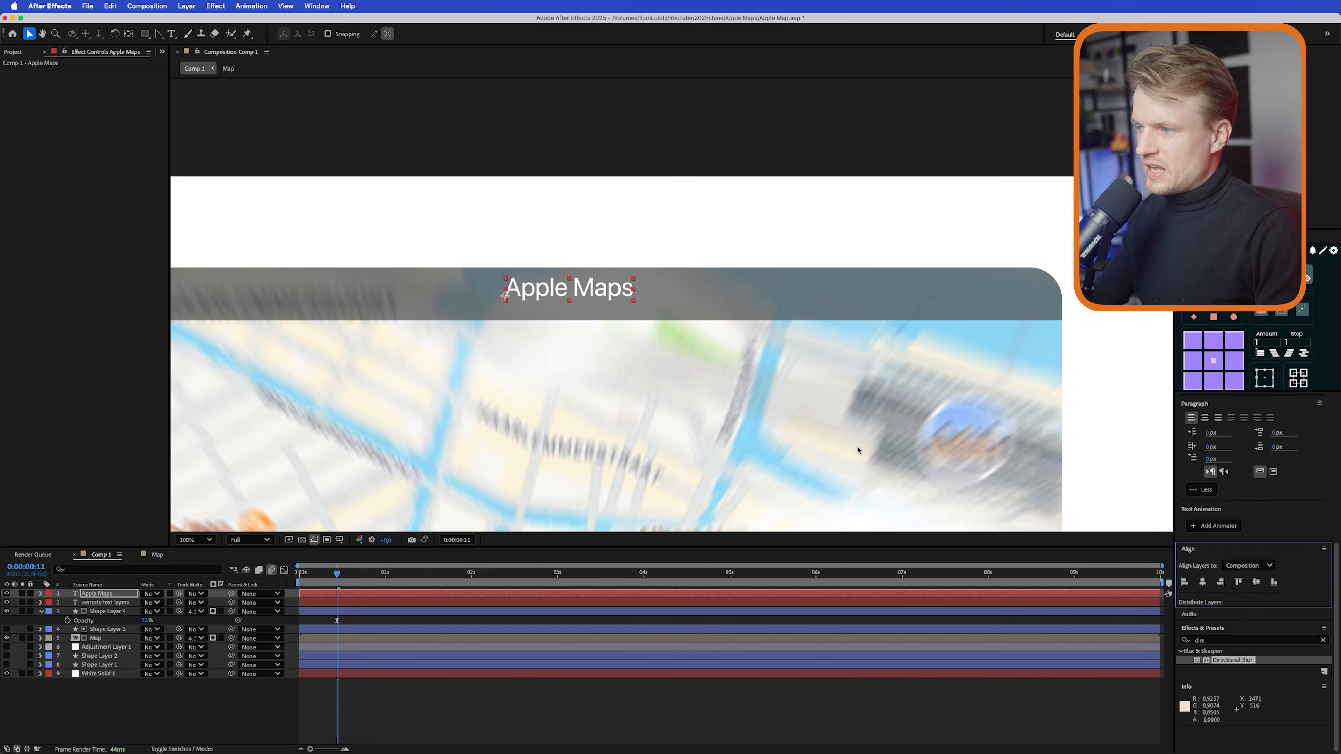